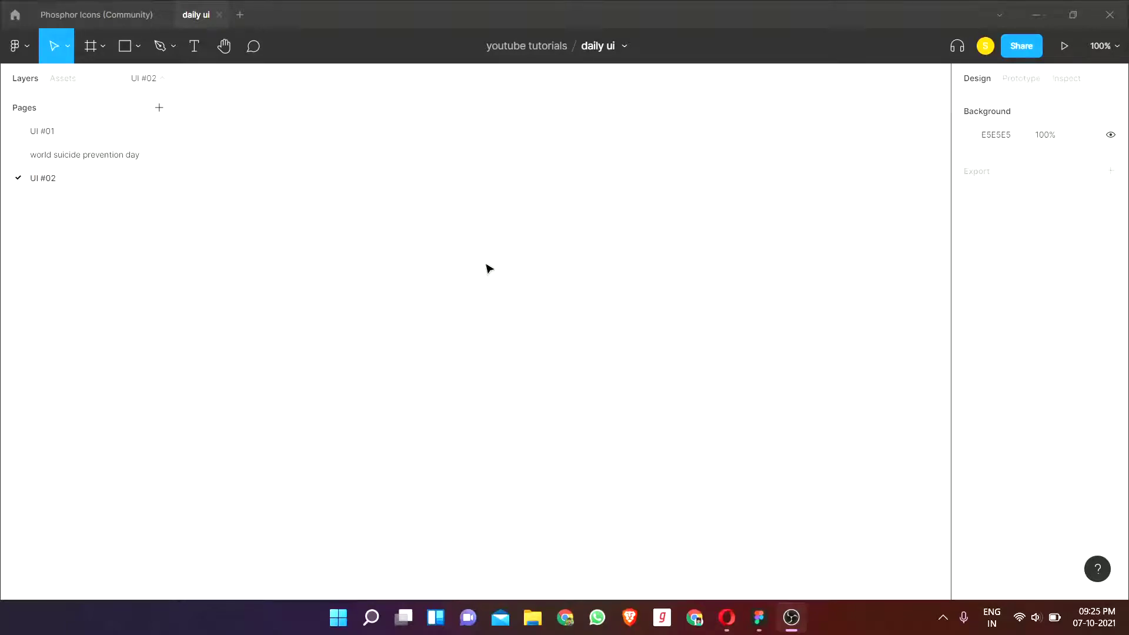
Step: Add an iPhone 13 Pro Max phone frame to the canvas
{"action": "left_click", "coordinate": [489, 268]}
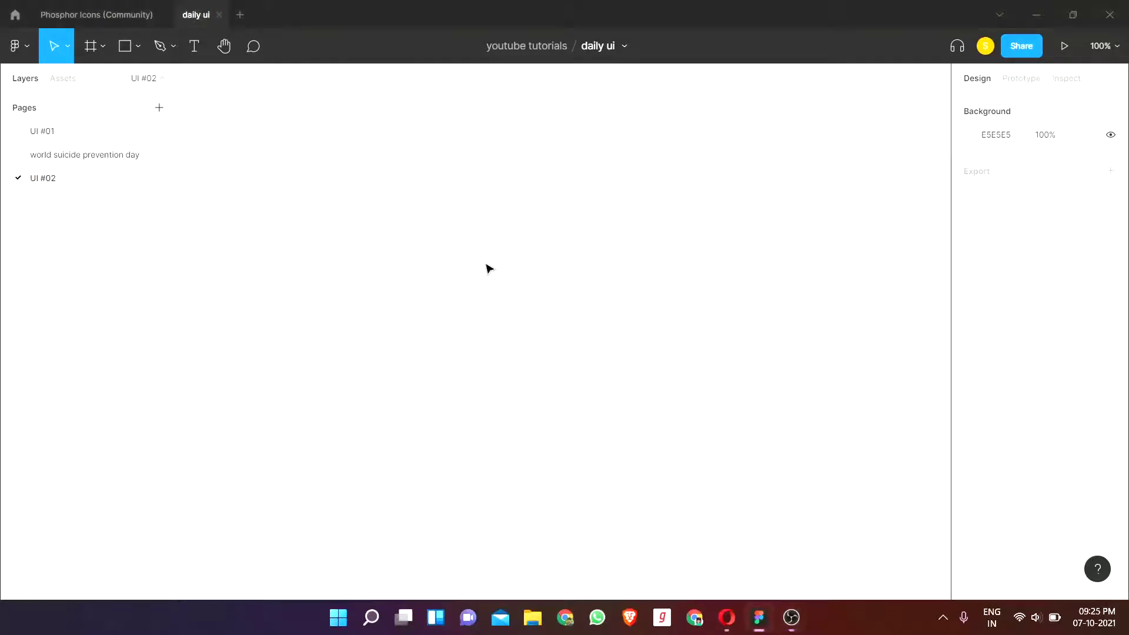
{"action": "key", "text": "f"}
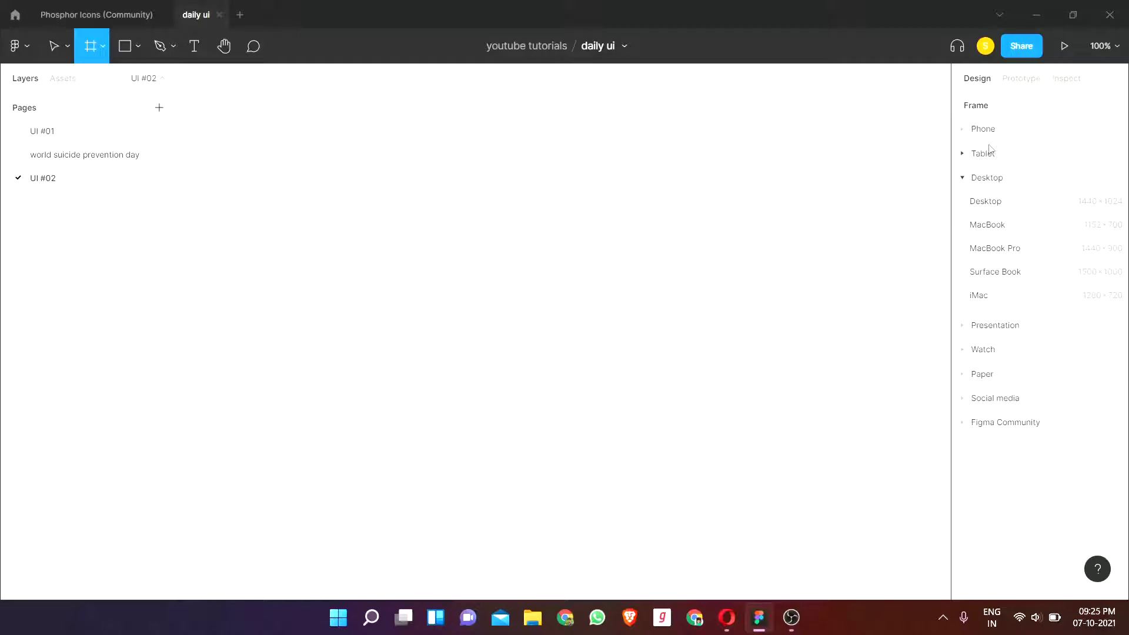
{"action": "left_click", "coordinate": [983, 131]}
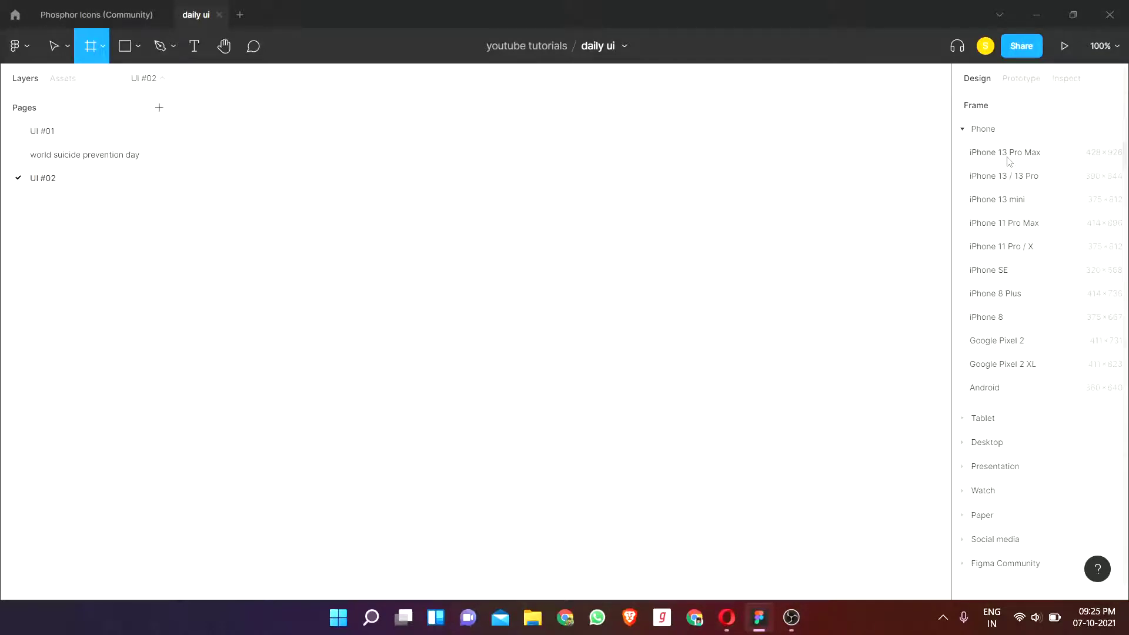
{"action": "left_click", "coordinate": [1004, 153]}
Step: Reposition the phone frame and draw a text box near its top
{"action": "left_click", "coordinate": [773, 301]}
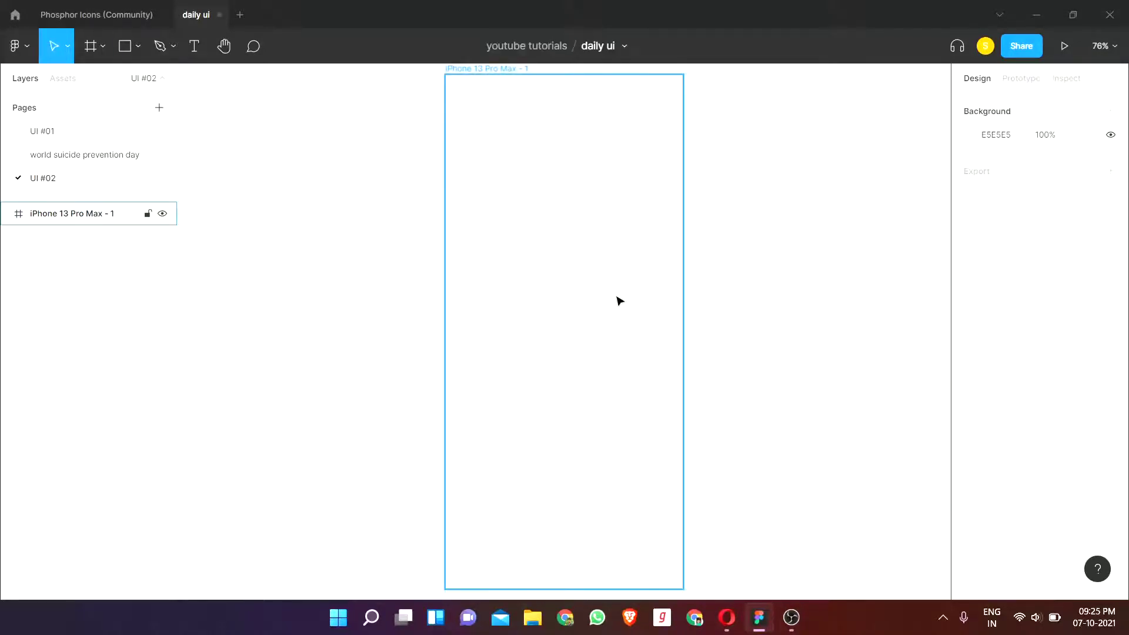
{"action": "left_click_drag", "start_coordinate": [620, 300], "coordinate": [517, 303]}
{"action": "scroll", "coordinate": [610, 302], "scroll_direction": "down", "scroll_amount": 5}
{"action": "left_click", "coordinate": [727, 311]}
{"action": "scroll", "coordinate": [597, 302], "scroll_direction": "up", "scroll_amount": 1}
{"action": "left_click", "coordinate": [692, 287]}
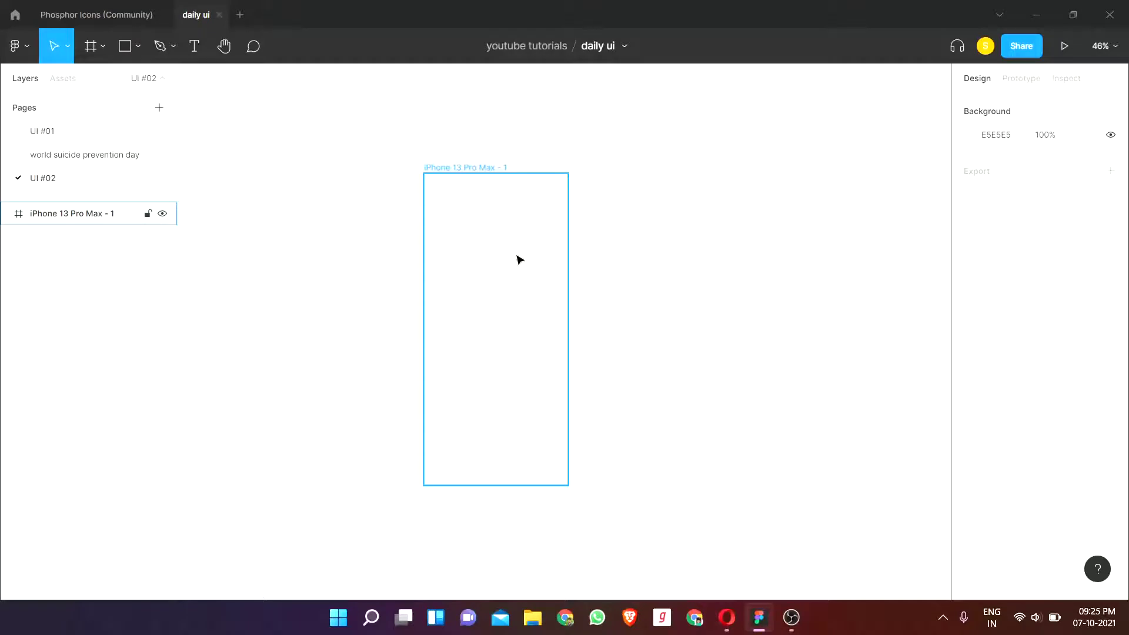
{"action": "key", "text": "t"}
{"action": "left_click_drag", "start_coordinate": [457, 200], "coordinate": [531, 232]}
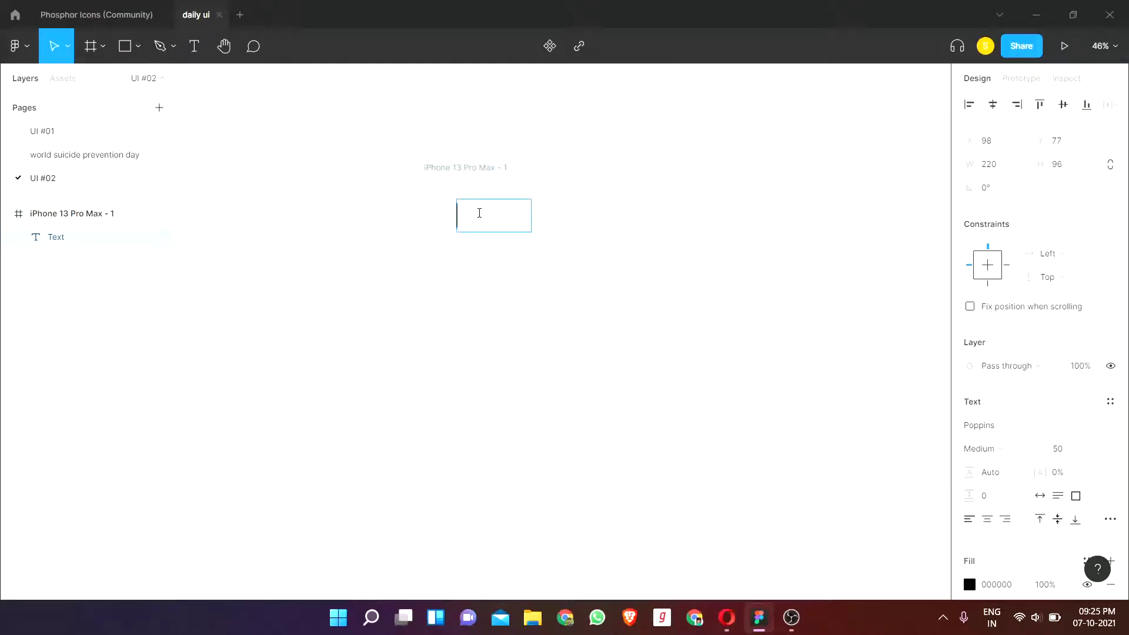
Step: Type 'now playing' and style it Google Sans Medium at size 32
{"action": "type", "text": "now "}
{"action": "type", "text": "playing"}
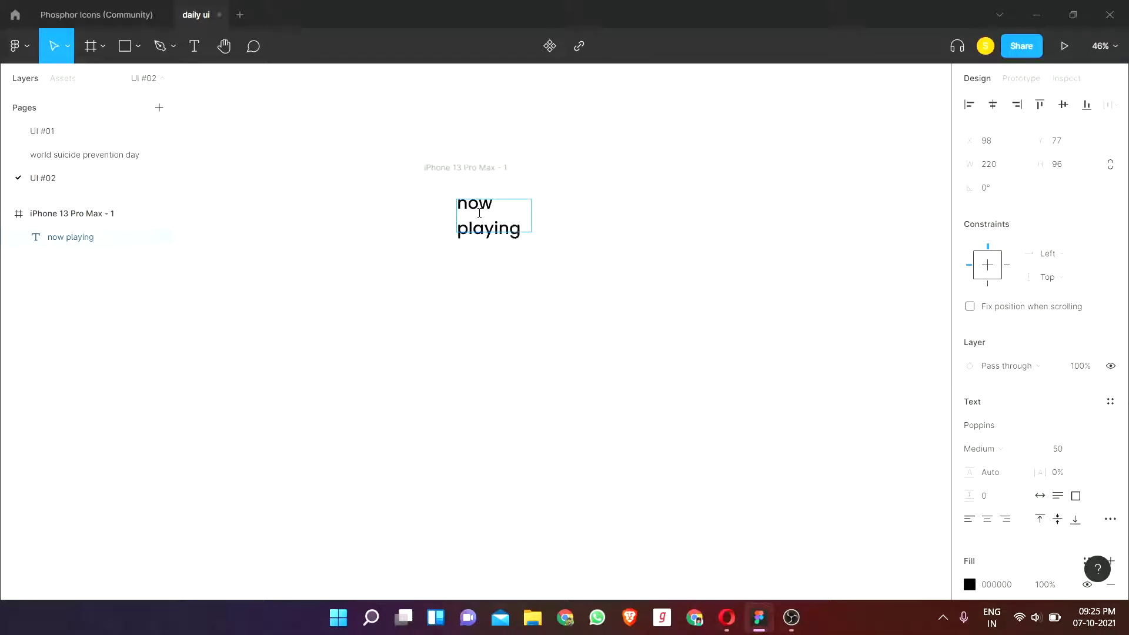
{"action": "key", "text": "ctrl+a"}
{"action": "left_click", "coordinate": [1003, 424]}
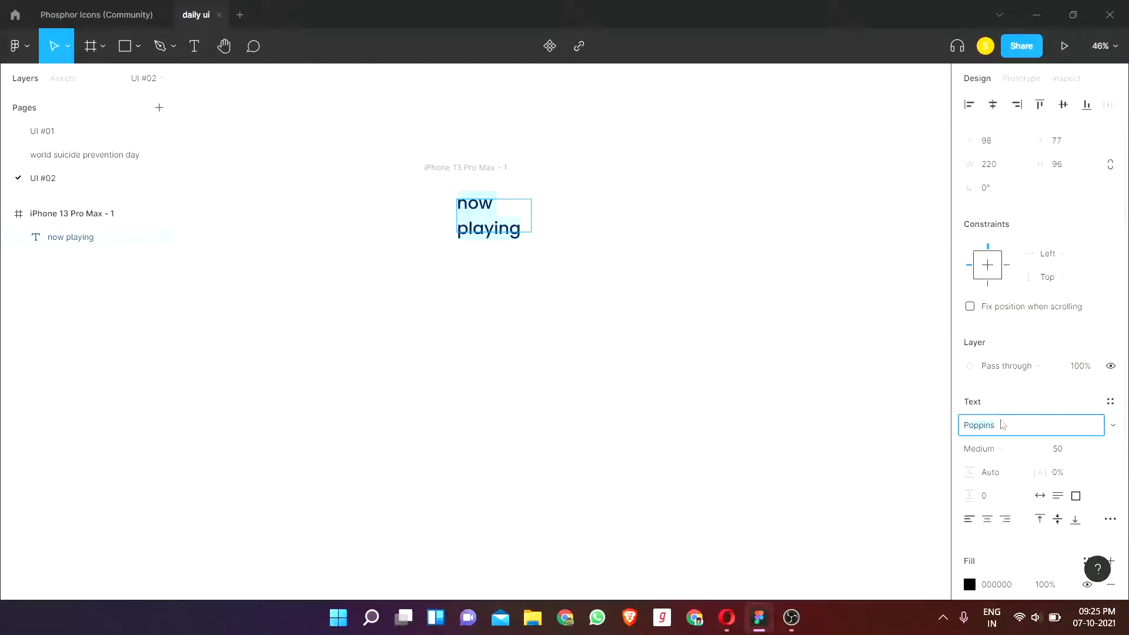
{"action": "type", "text": "Google Sans"}
{"action": "key", "text": "Return"}
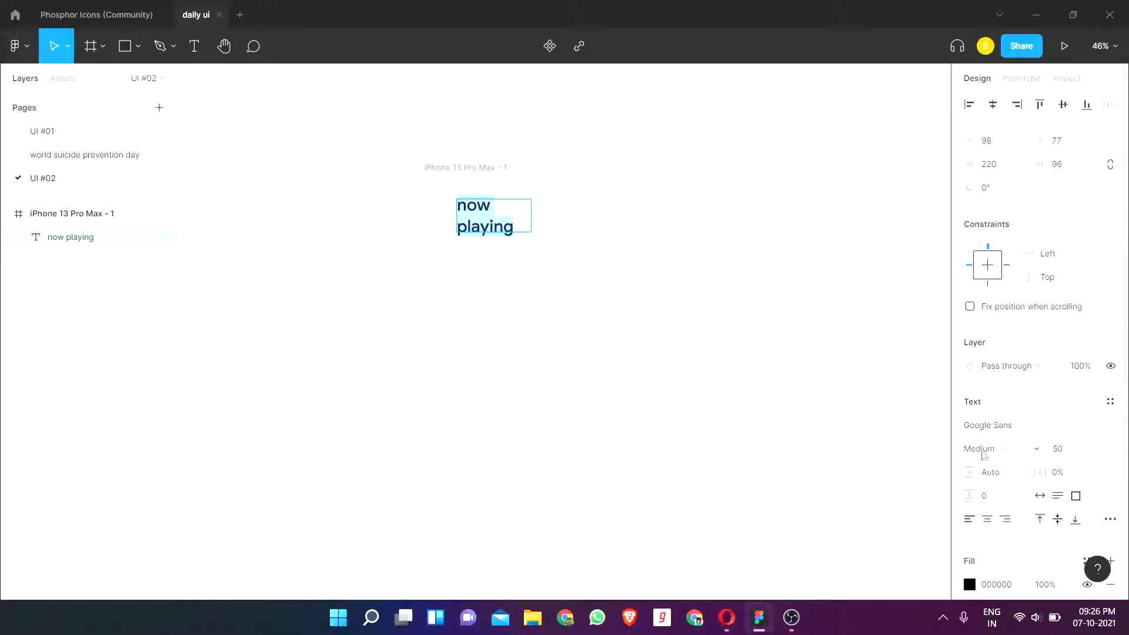
{"action": "left_click", "coordinate": [983, 452]}
{"action": "left_click", "coordinate": [1067, 448]}
{"action": "type", "text": "2"}
{"action": "key", "text": "Return"}
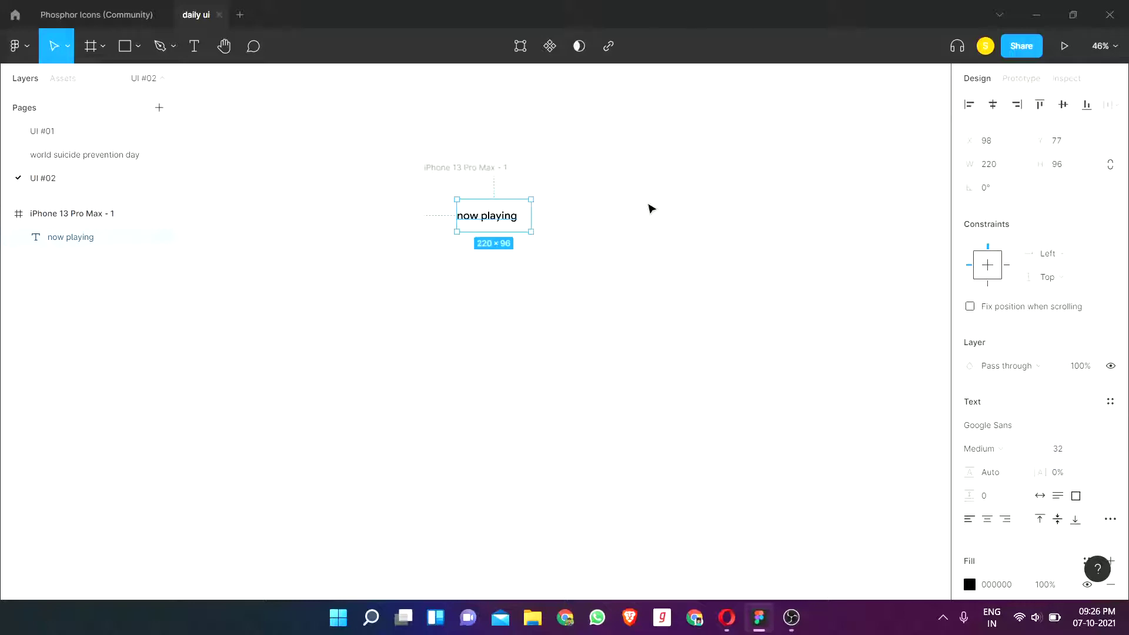
Step: Set the heading text box to auto width
{"action": "left_click", "coordinate": [650, 207]}
{"action": "scroll", "coordinate": [651, 206], "scroll_direction": "up", "scroll_amount": 3}
{"action": "left_click", "coordinate": [471, 224]}
{"action": "key", "text": "Return"}
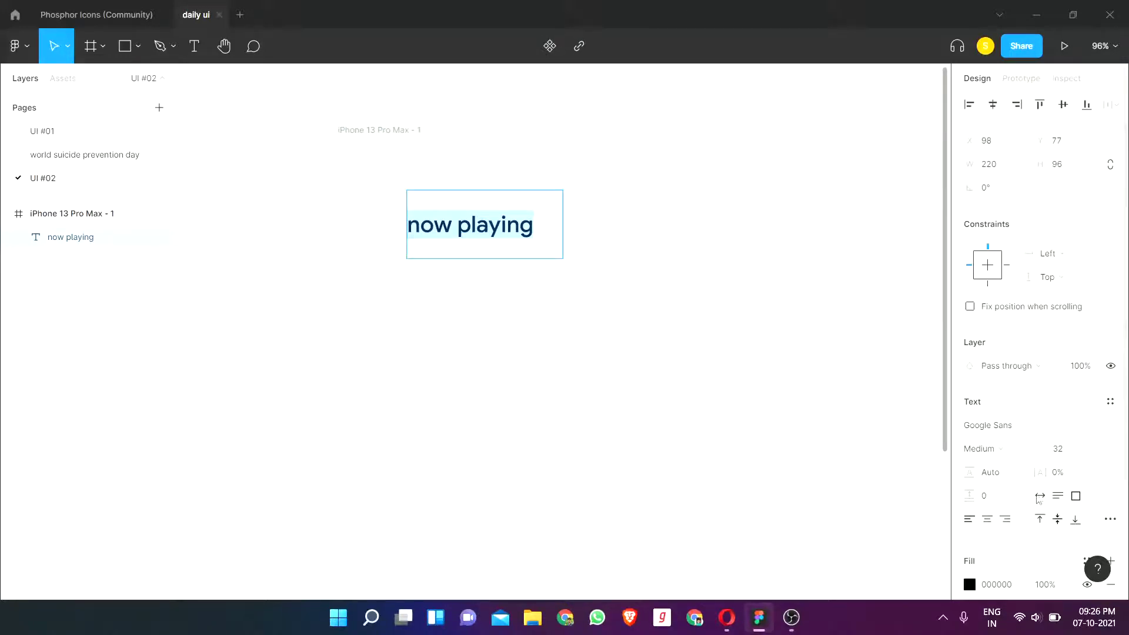
{"action": "left_click", "coordinate": [1038, 497]}
Step: Move the heading to the top centre and wrap it in auto layout (Shift+A)
{"action": "left_click", "coordinate": [744, 245]}
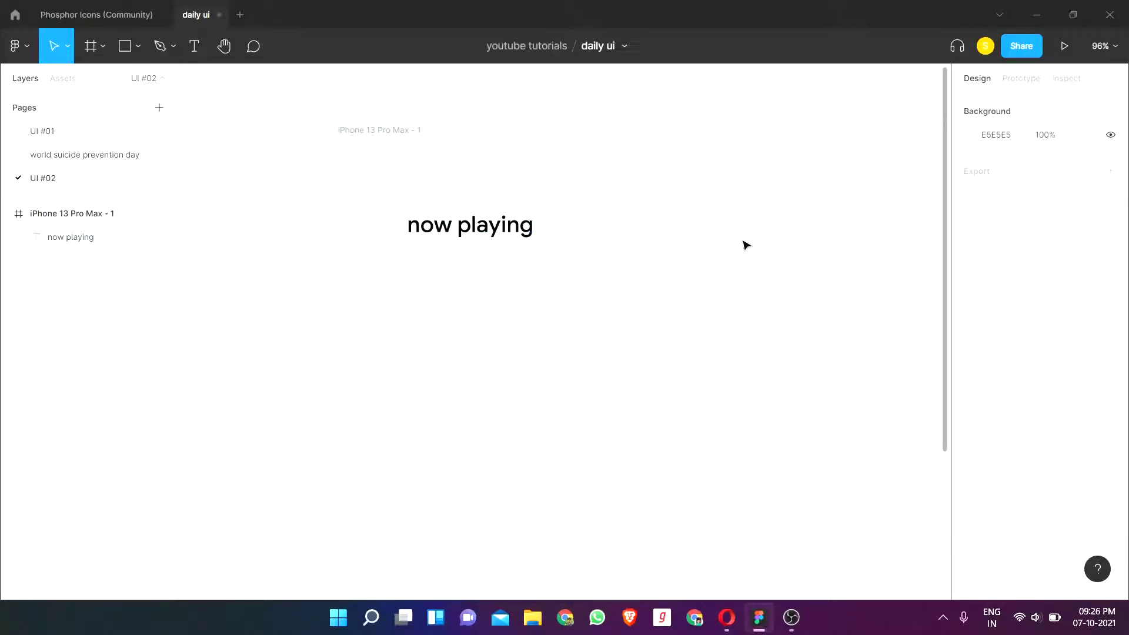
{"action": "left_click_drag", "start_coordinate": [481, 226], "coordinate": [488, 220]}
{"action": "left_click_drag", "start_coordinate": [504, 172], "coordinate": [500, 194]}
{"action": "left_click", "coordinate": [612, 194]}
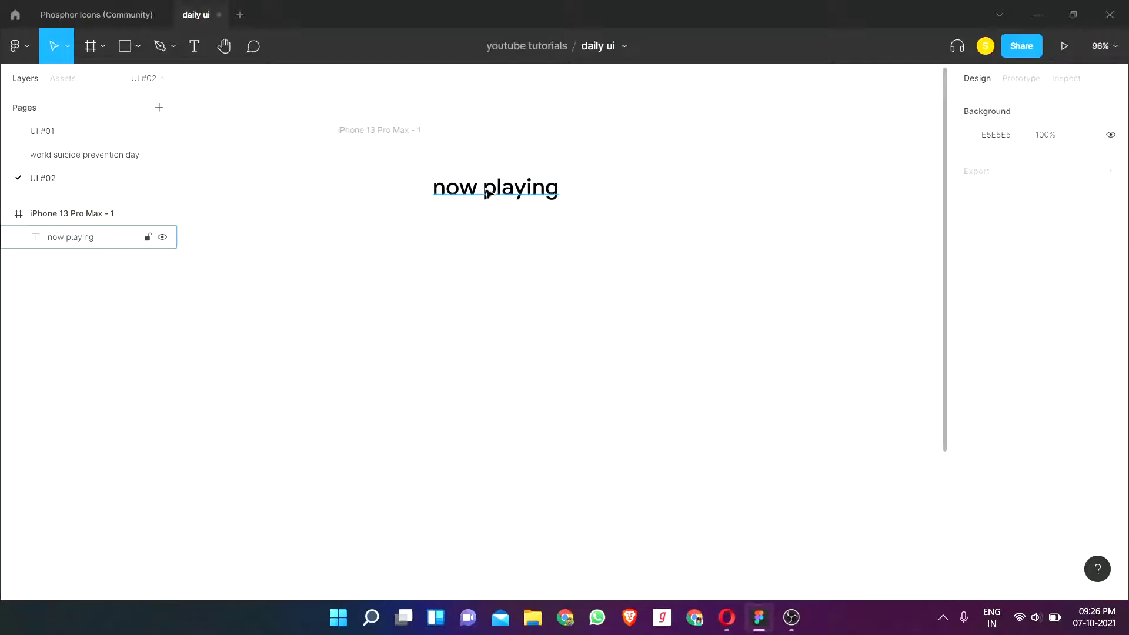
{"action": "left_click", "coordinate": [487, 194]}
{"action": "key", "text": "shift+a"}
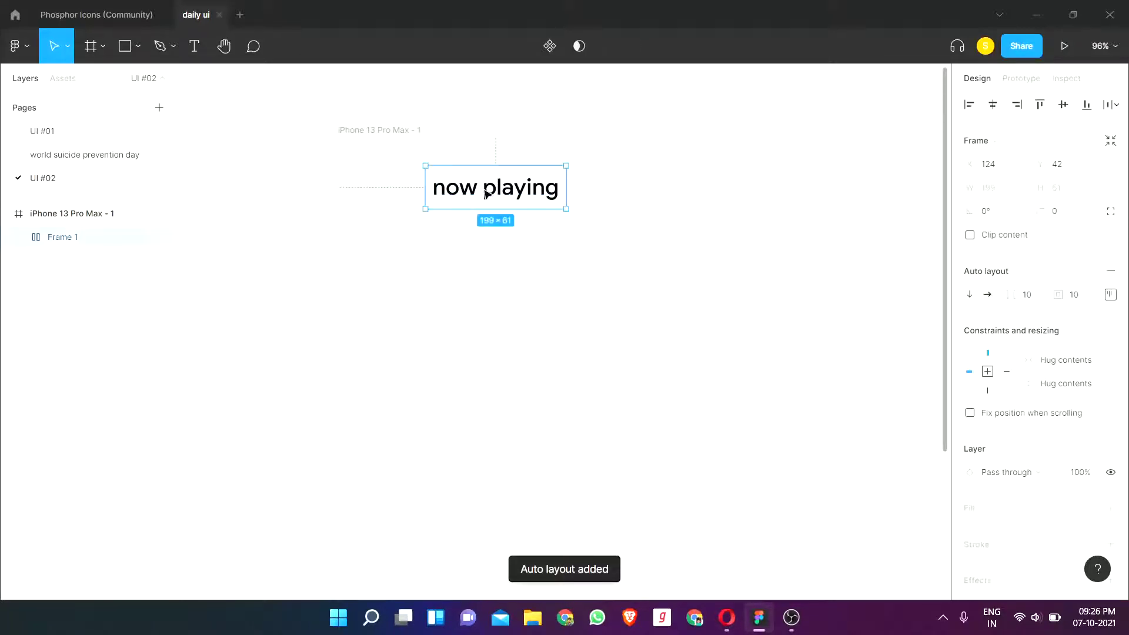
Step: Move the heading's auto-layout frame up near the phone's top edge
{"action": "left_click", "coordinate": [857, 312]}
{"action": "left_click_drag", "start_coordinate": [506, 189], "coordinate": [500, 171]}
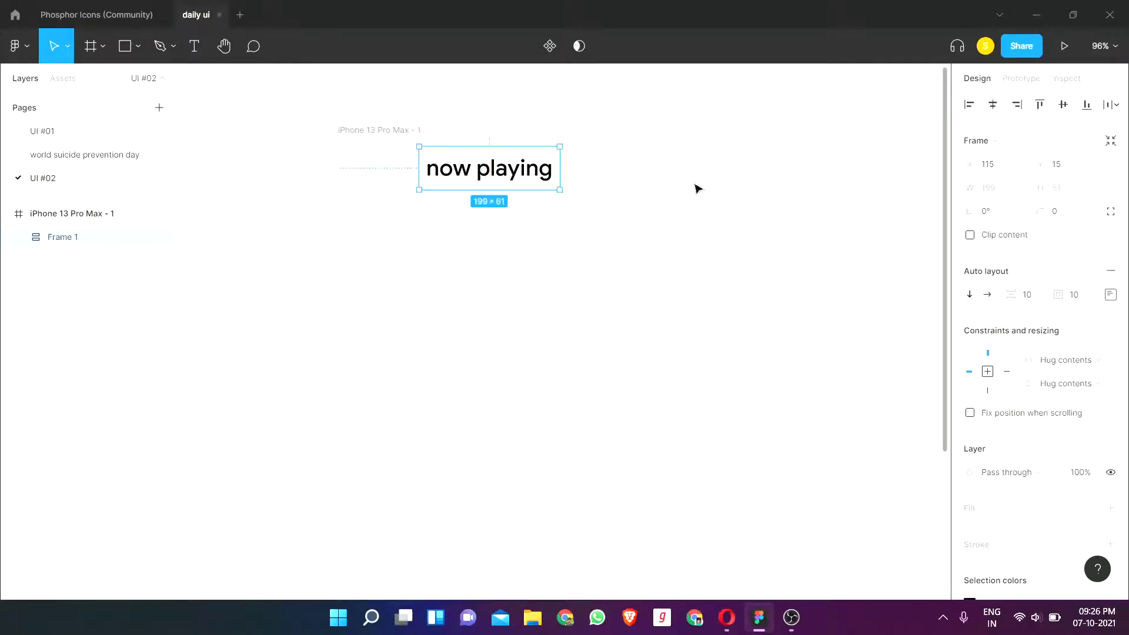
{"action": "left_click", "coordinate": [588, 200]}
{"action": "scroll", "coordinate": [507, 210], "scroll_direction": "down", "scroll_amount": 3}
{"action": "left_click_drag", "start_coordinate": [500, 184], "coordinate": [499, 182]}
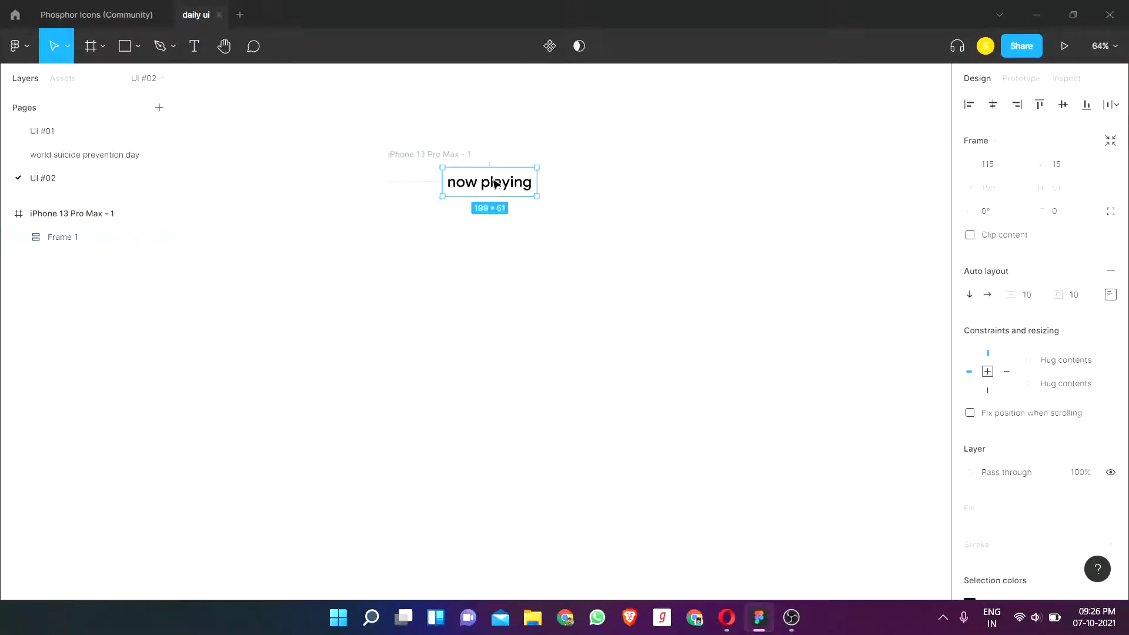
{"action": "left_click", "coordinate": [550, 185]}
{"action": "scroll", "coordinate": [557, 184], "scroll_direction": "down", "scroll_amount": 2}
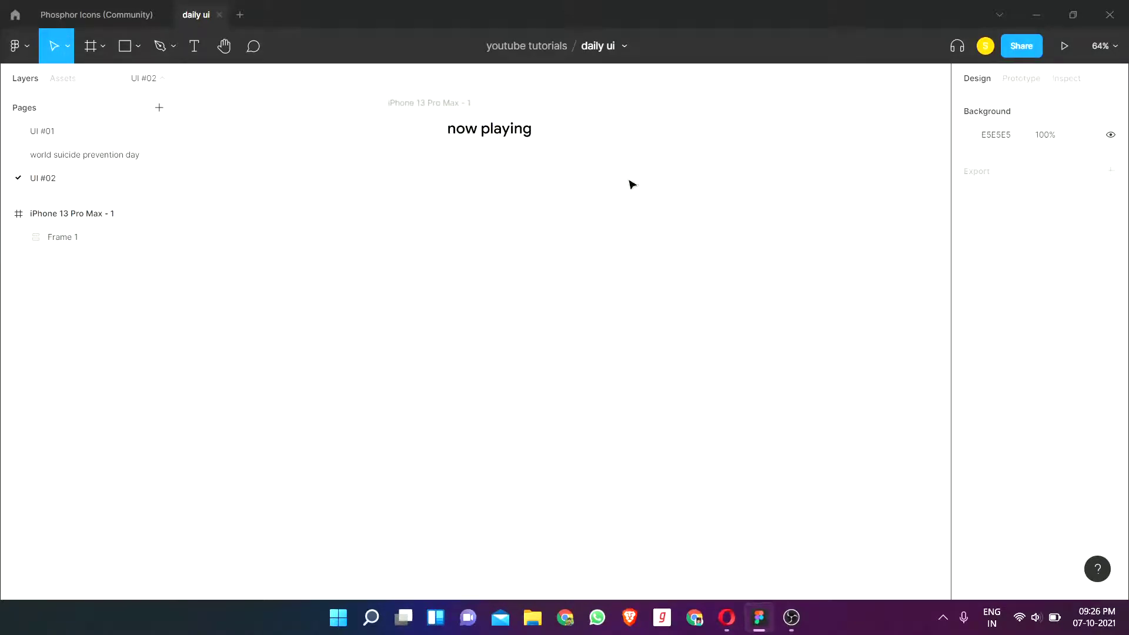
{"action": "right_click", "coordinate": [698, 195]}
Step: Search Iconify for 'back' and drag the chevron icon onto the phone screen
{"action": "left_click", "coordinate": [893, 228]}
{"action": "type", "text": "back"}
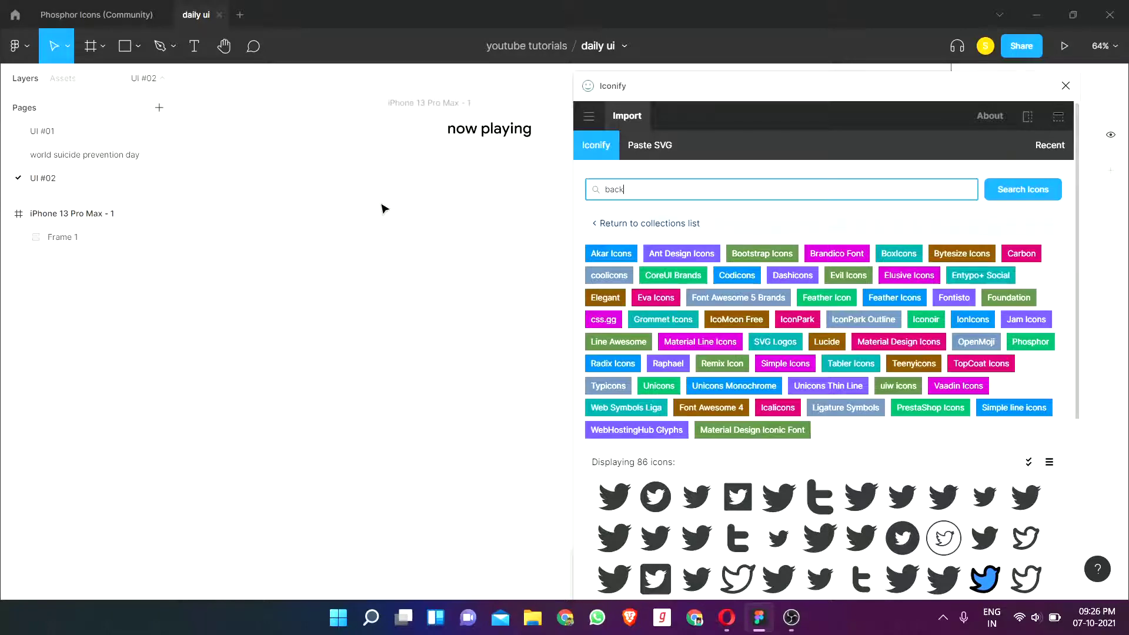
{"action": "key", "text": "Return"}
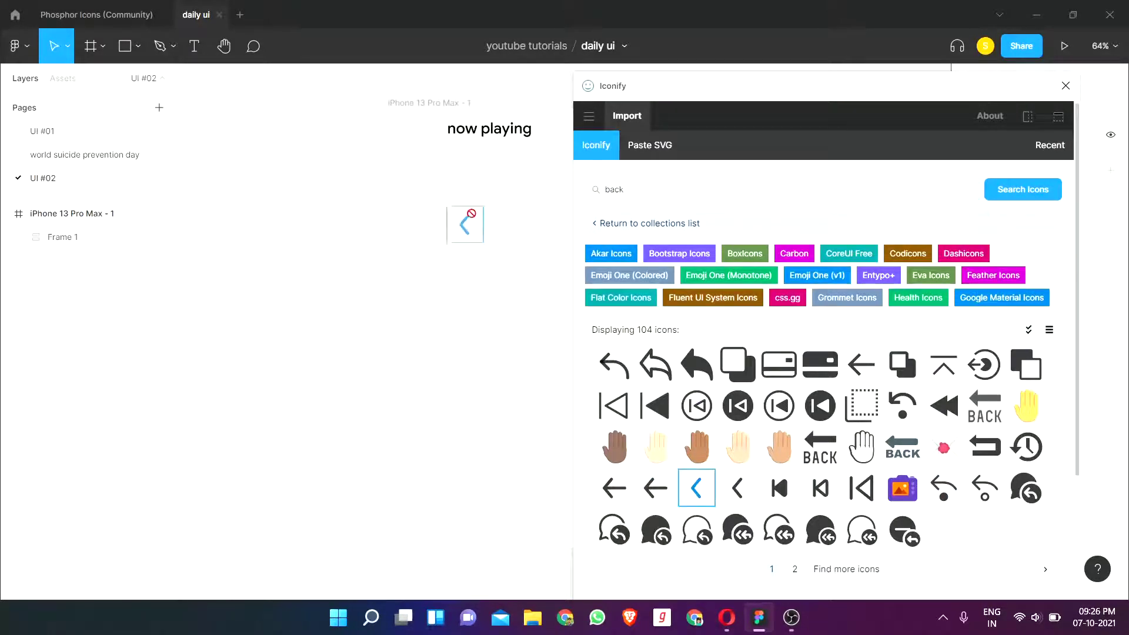
{"action": "left_click_drag", "start_coordinate": [696, 488], "coordinate": [453, 191]}
{"action": "scroll", "coordinate": [348, 235], "scroll_direction": "up", "scroll_amount": 5}
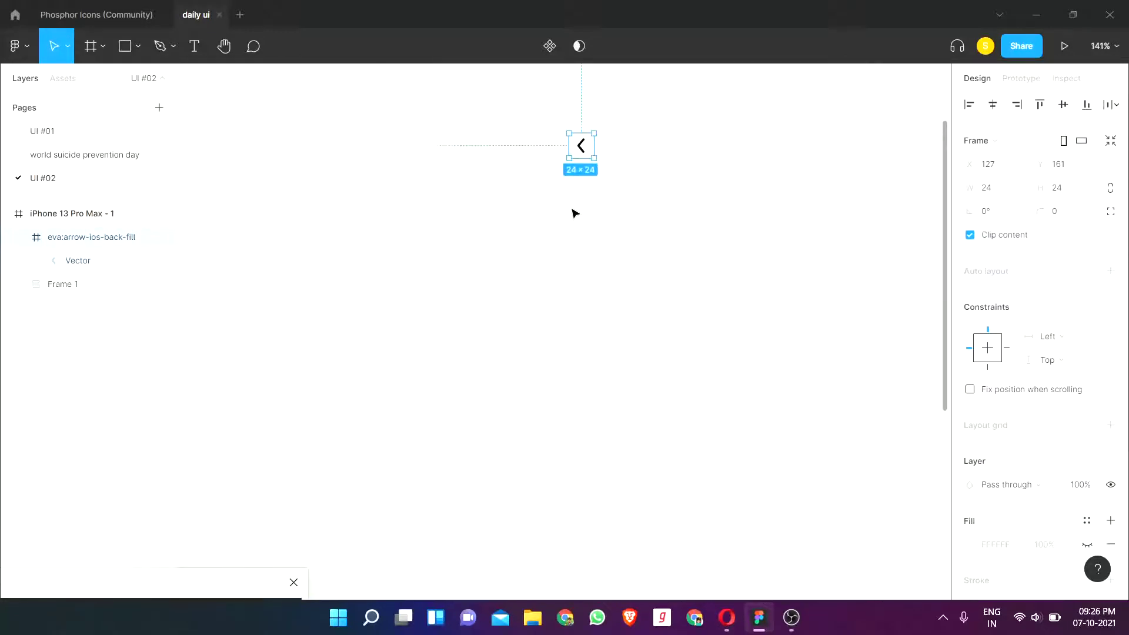
{"action": "scroll", "coordinate": [706, 235], "scroll_direction": "up", "scroll_amount": 2}
{"action": "scroll", "coordinate": [391, 222], "scroll_direction": "down", "scroll_amount": 3}
Step: Change the 'now playing' heading font size to 24
{"action": "left_click", "coordinate": [631, 169]}
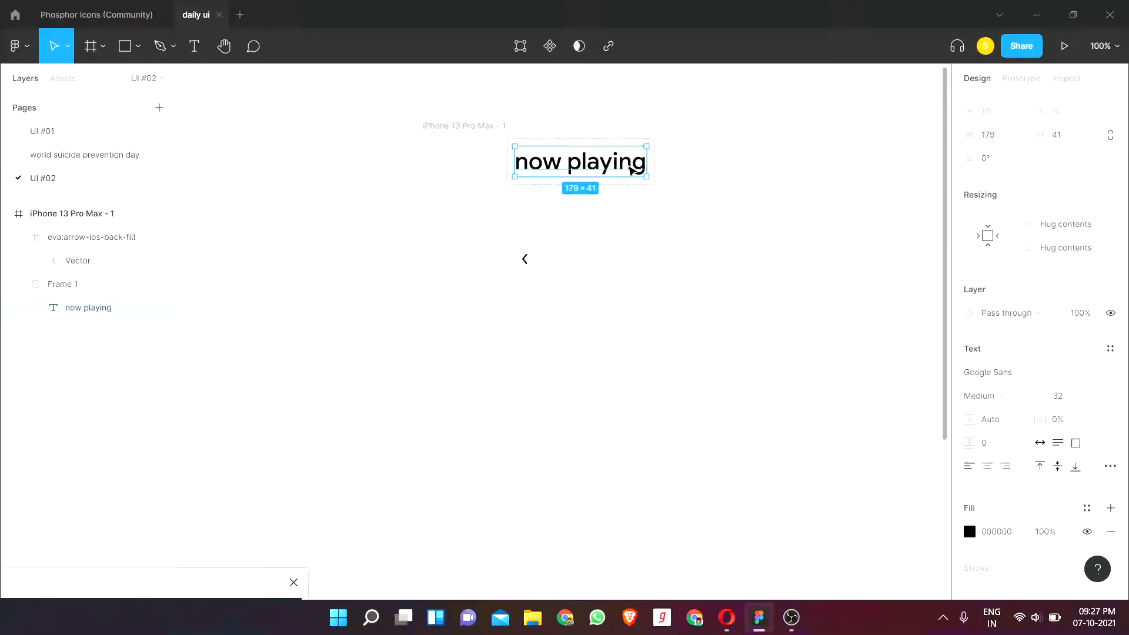
{"action": "double_click", "coordinate": [631, 169]}
{"action": "left_click", "coordinate": [1066, 395]}
{"action": "type", "text": "24"}
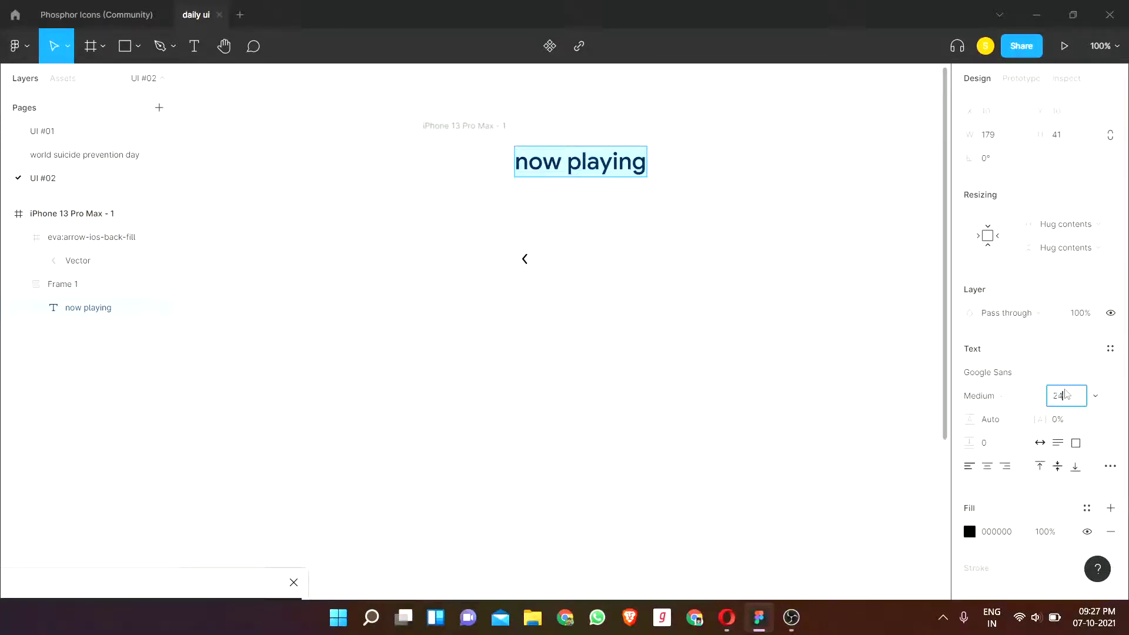
{"action": "key", "text": "Return"}
{"action": "left_click", "coordinate": [814, 314]}
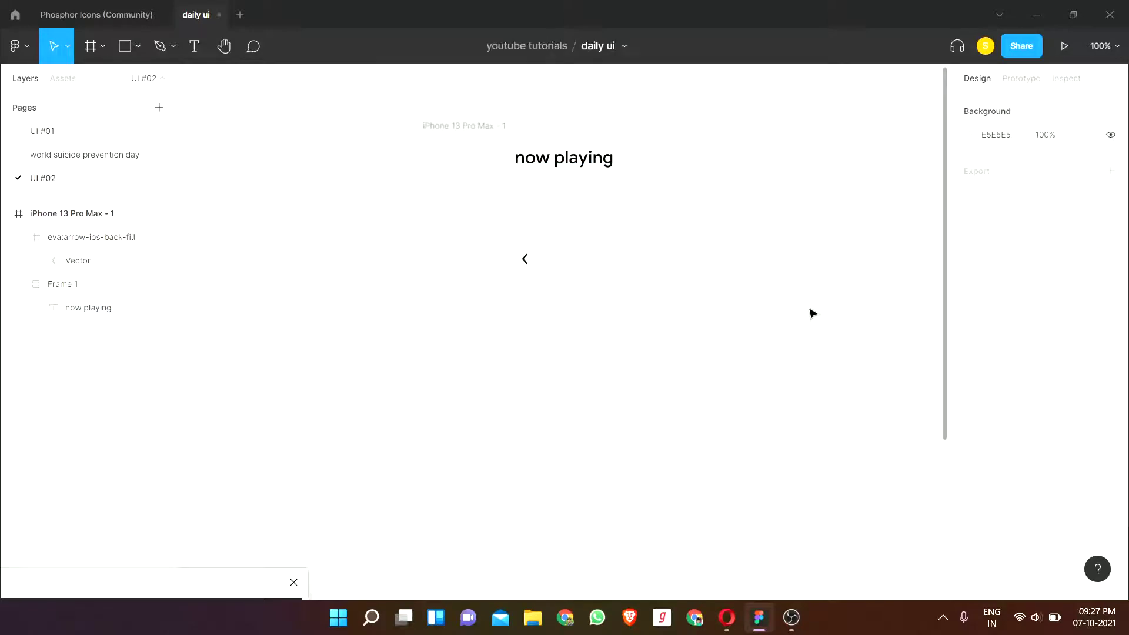
Step: Move the heading and back arrow out of the phone frame
{"action": "left_click", "coordinate": [524, 266]}
{"action": "left_click", "coordinate": [610, 176], "text": "shift"}
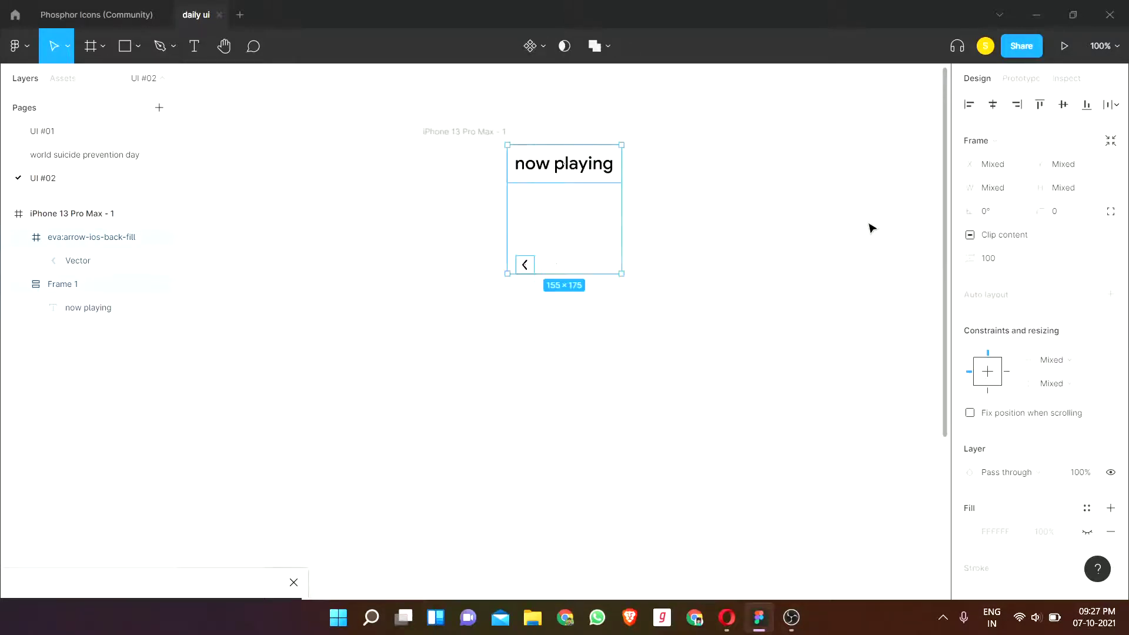
{"action": "left_click_drag", "start_coordinate": [474, 360], "coordinate": [593, 161]}
{"action": "left_click_drag", "start_coordinate": [566, 220], "coordinate": [878, 224]}
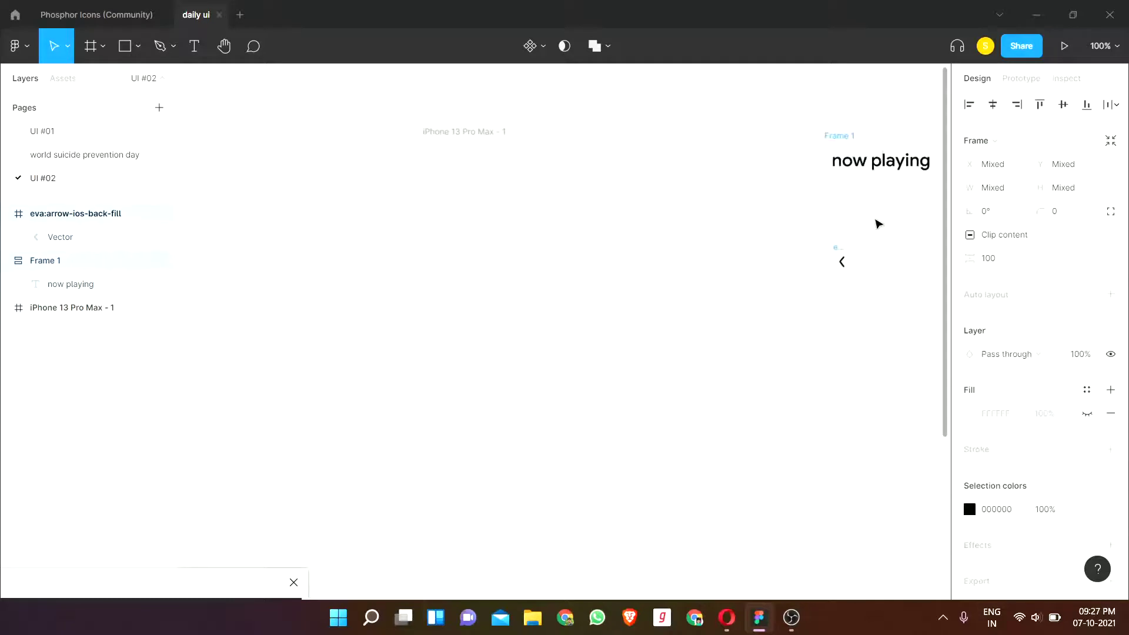
Step: Delete the iPhone 13 Pro Max frame
{"action": "scroll", "coordinate": [572, 140], "scroll_direction": "down", "scroll_amount": 2}
{"action": "left_click", "coordinate": [547, 315]}
{"action": "scroll", "coordinate": [552, 285], "scroll_direction": "down", "scroll_amount": 5}
{"action": "scroll", "coordinate": [574, 303], "scroll_direction": "down", "scroll_amount": 1}
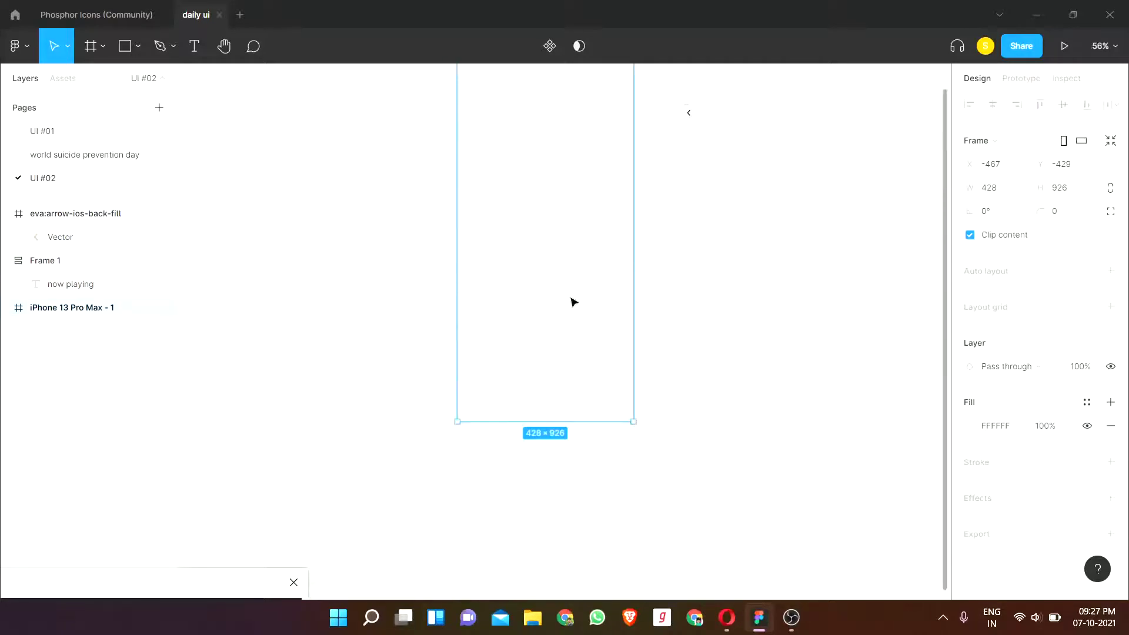
{"action": "scroll", "coordinate": [599, 283], "scroll_direction": "up", "scroll_amount": 3}
{"action": "key", "text": "Delete"}
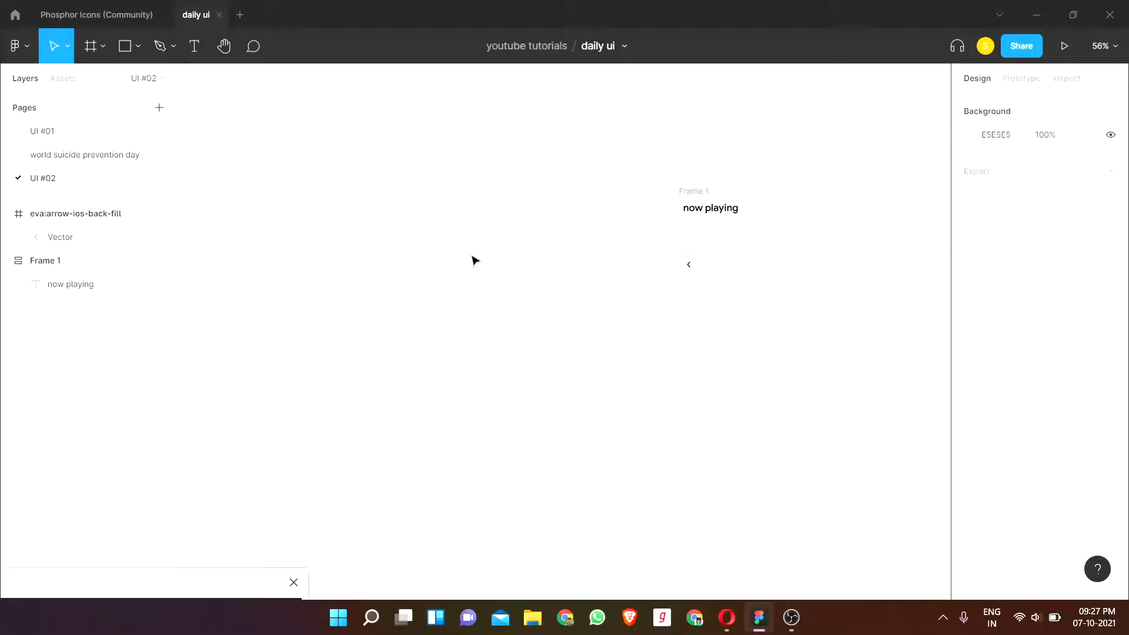
Step: Add an iPhone 11 Pro Max frame and move the heading into its top
{"action": "key", "text": "f"}
{"action": "left_click", "coordinate": [1020, 223]}
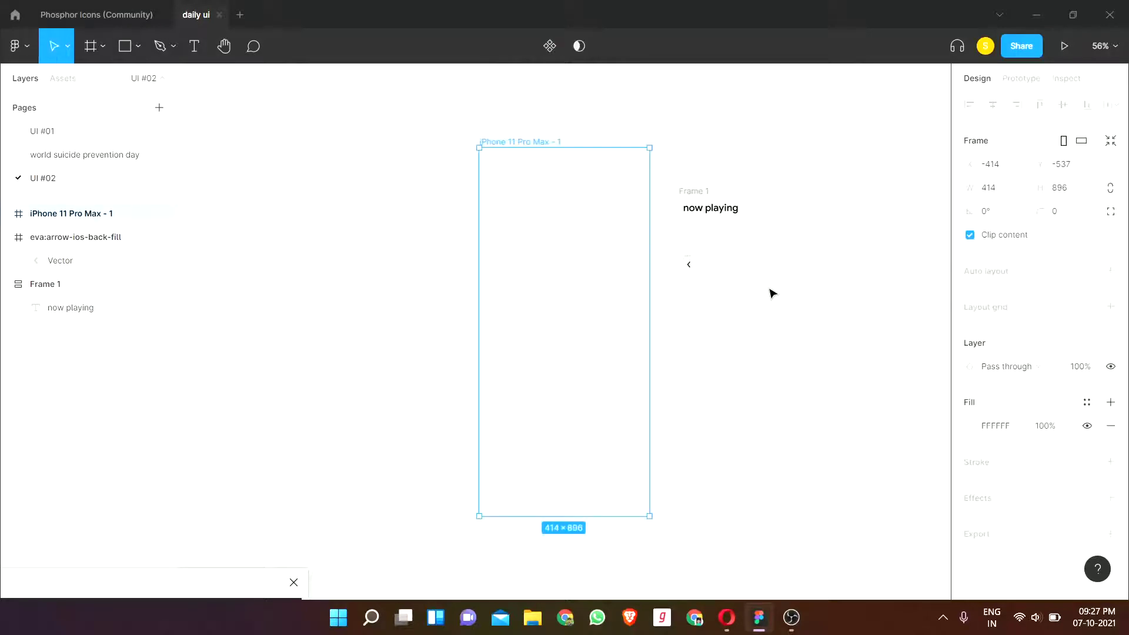
{"action": "left_click", "coordinate": [771, 292]}
{"action": "scroll", "coordinate": [642, 241], "scroll_direction": "up", "scroll_amount": 1}
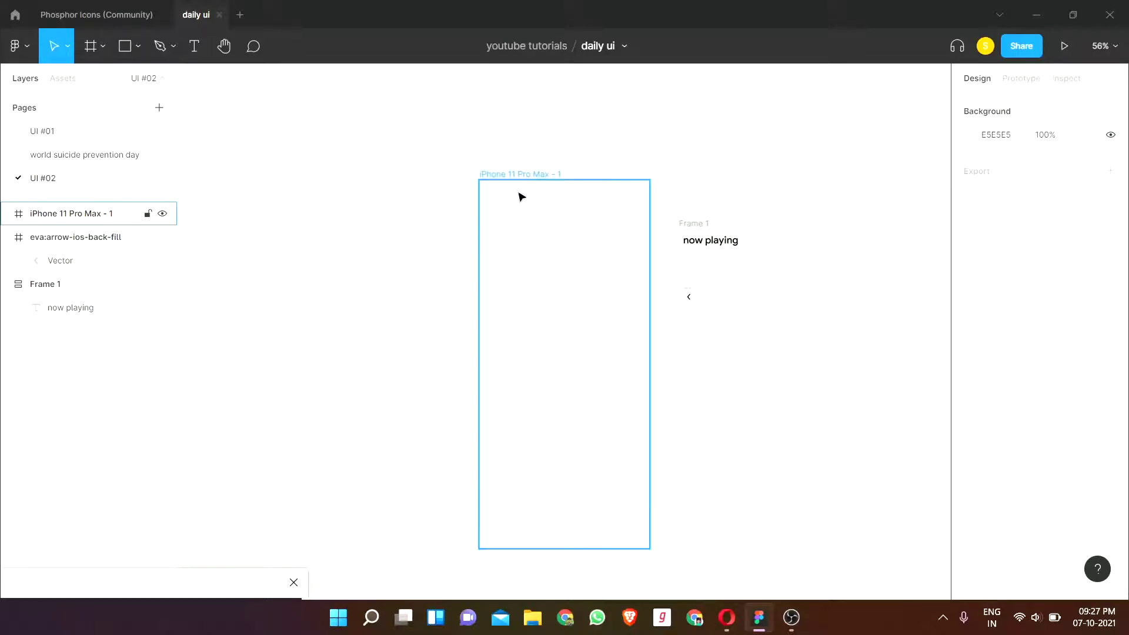
{"action": "left_click", "coordinate": [550, 270]}
{"action": "left_click", "coordinate": [770, 219]}
{"action": "left_click_drag", "start_coordinate": [699, 229], "coordinate": [560, 209]}
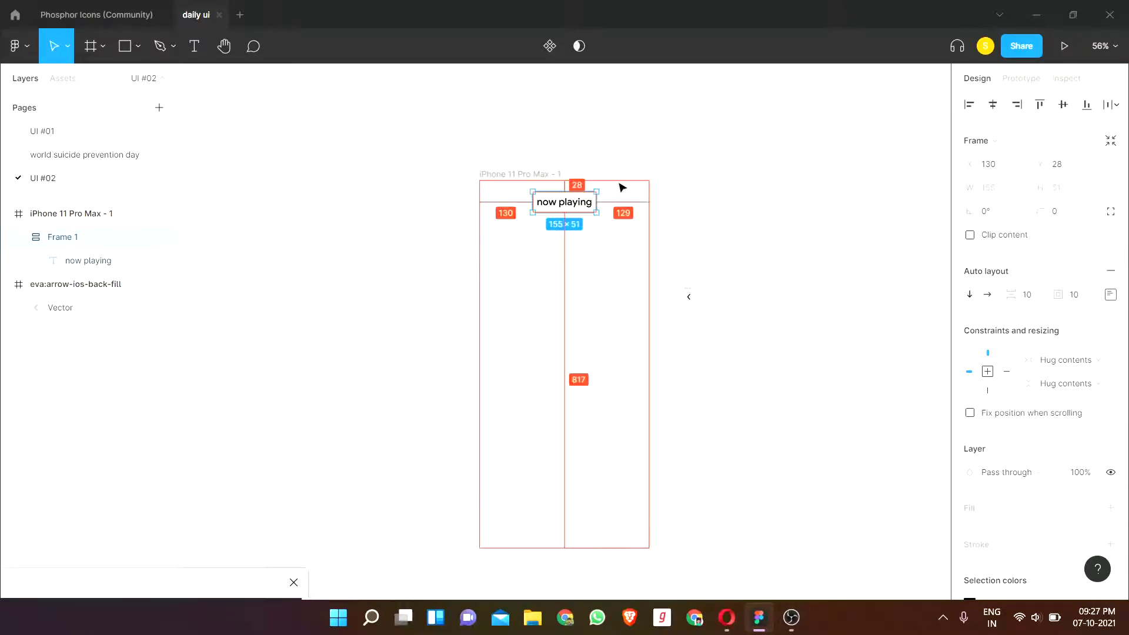
{"action": "key", "text": "Down"}
{"action": "key", "text": "Down"}
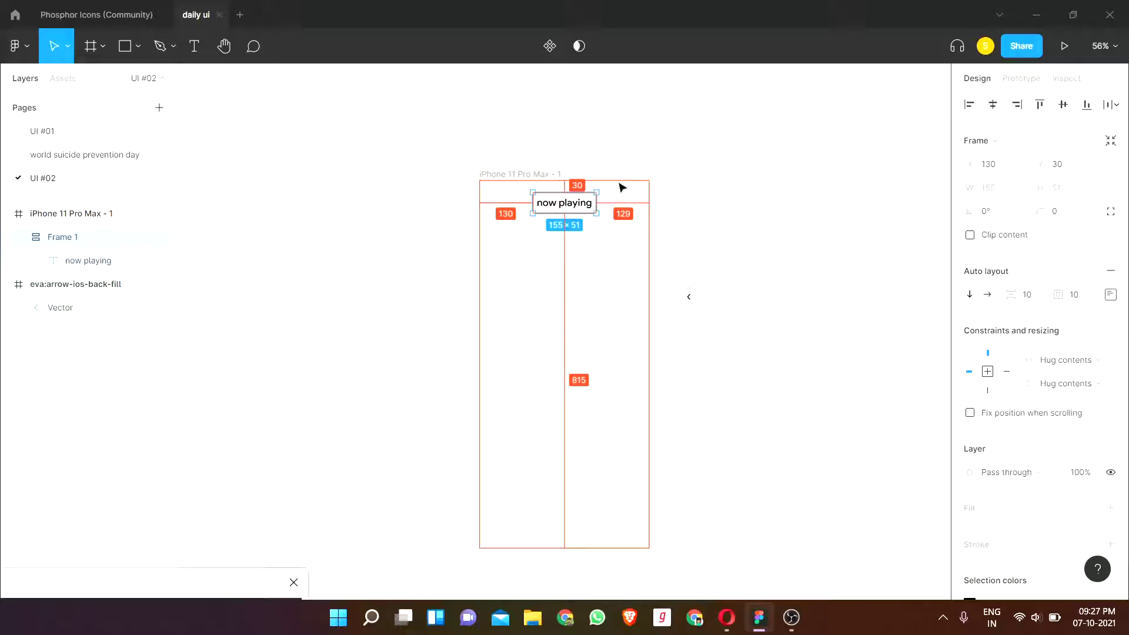
Step: Set the title text width to 136 and nudge its frame 1 px left to centre it
{"action": "double_click", "coordinate": [581, 204]}
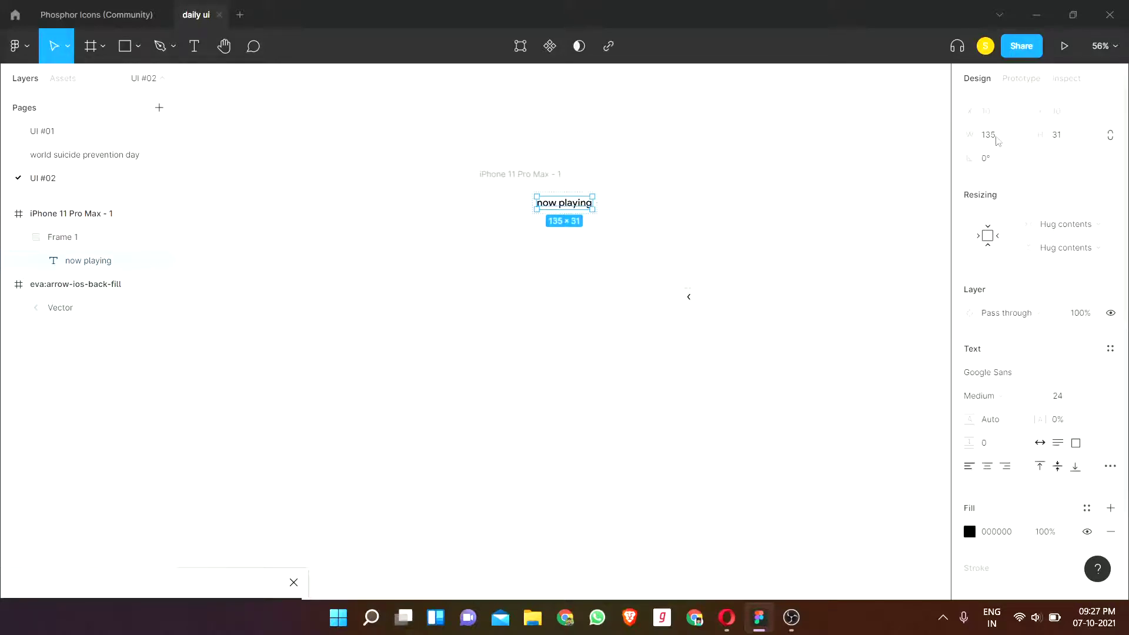
{"action": "left_click", "coordinate": [998, 139]}
{"action": "left_click", "coordinate": [602, 240]}
{"action": "left_click", "coordinate": [591, 203]}
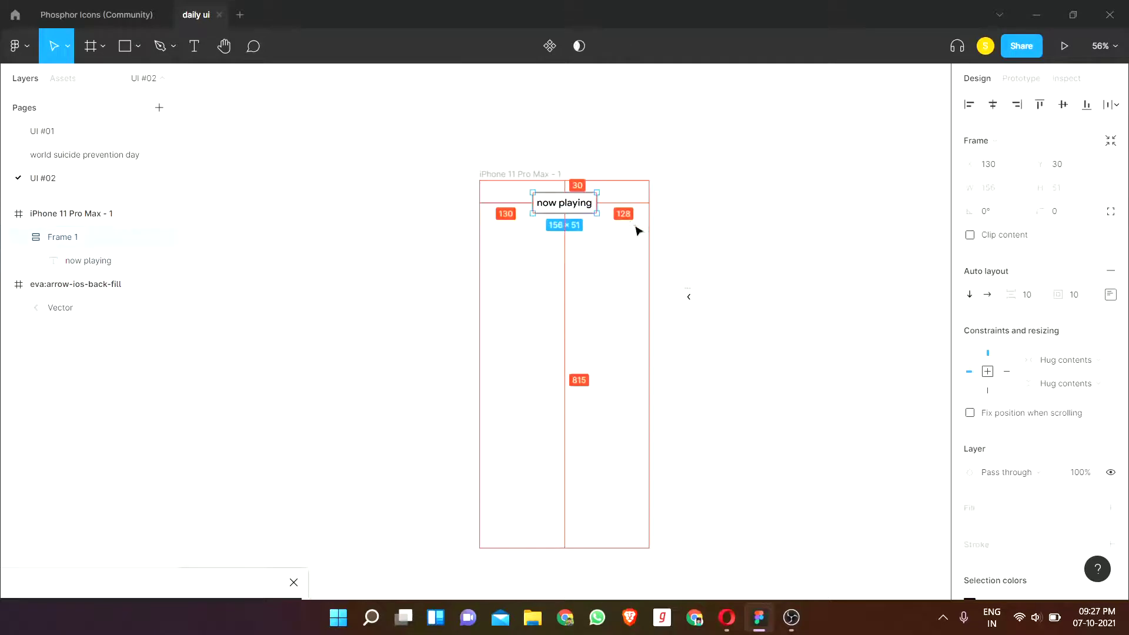
{"action": "key", "text": "Left"}
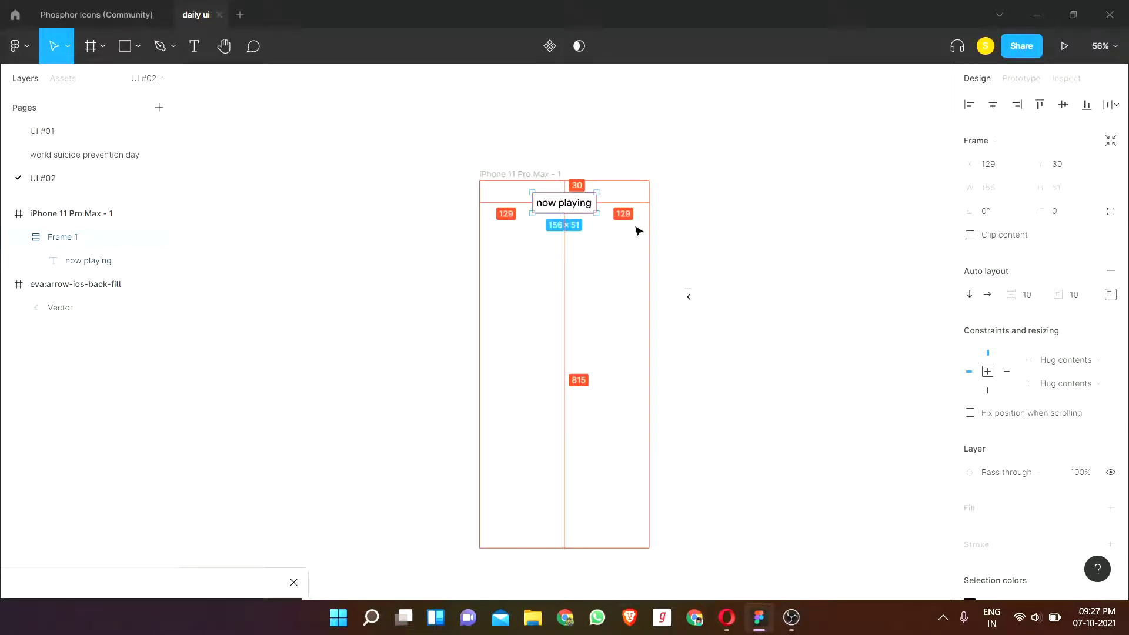
Step: Resize the arrow icon to a width of 31
{"action": "left_click", "coordinate": [688, 297]}
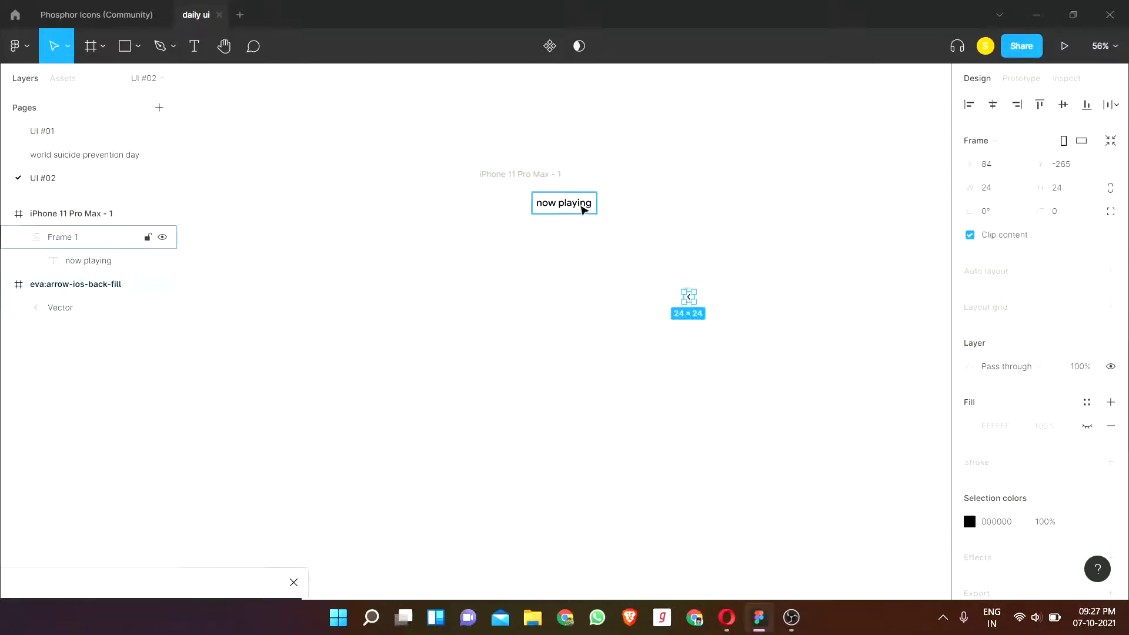
{"action": "double_click", "coordinate": [563, 204]}
{"action": "left_click", "coordinate": [685, 257]}
{"action": "left_click_drag", "start_coordinate": [670, 280], "coordinate": [739, 356]}
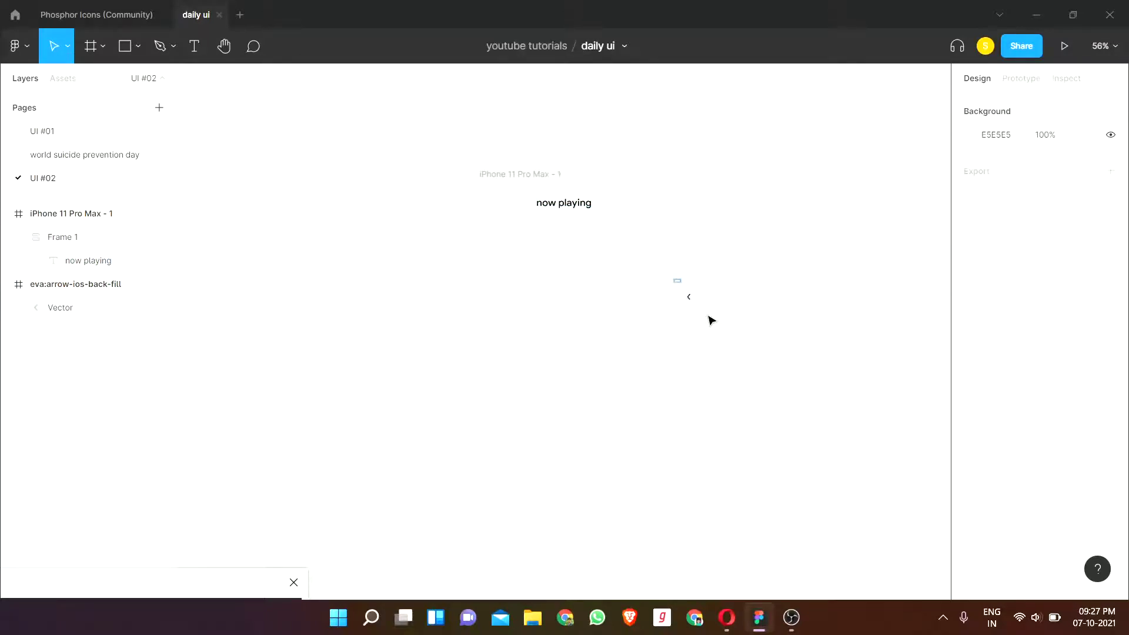
{"action": "left_click", "coordinate": [1004, 195]}
{"action": "type", "text": "31"}
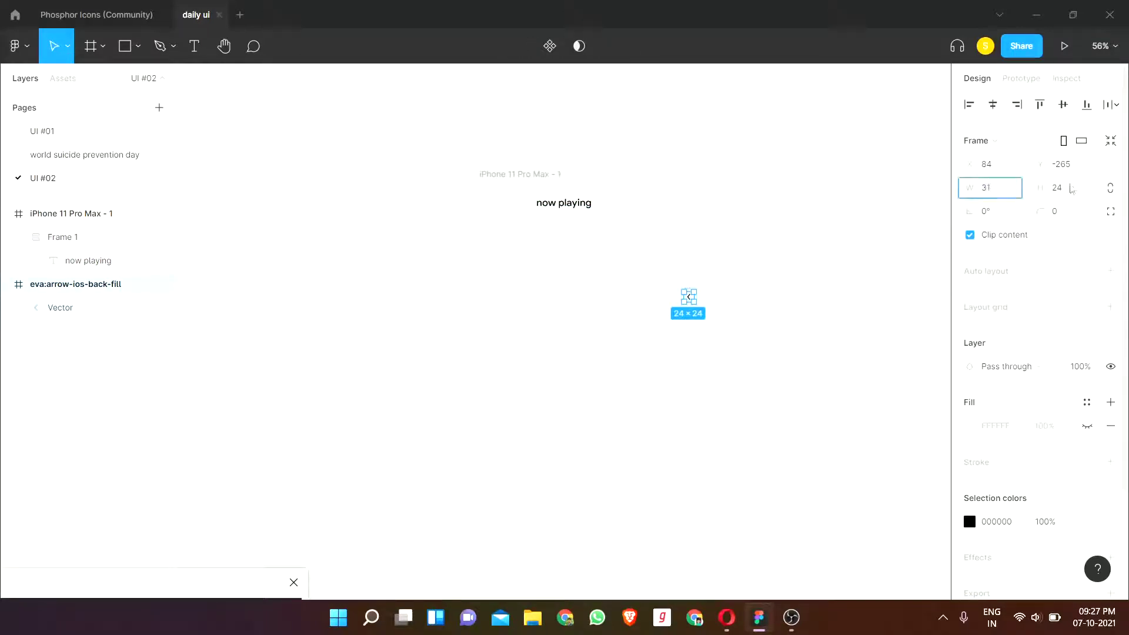
{"action": "left_click", "coordinate": [1071, 189]}
Step: Rotate the arrow icon 90° so it points downward
{"action": "left_click", "coordinate": [904, 201]}
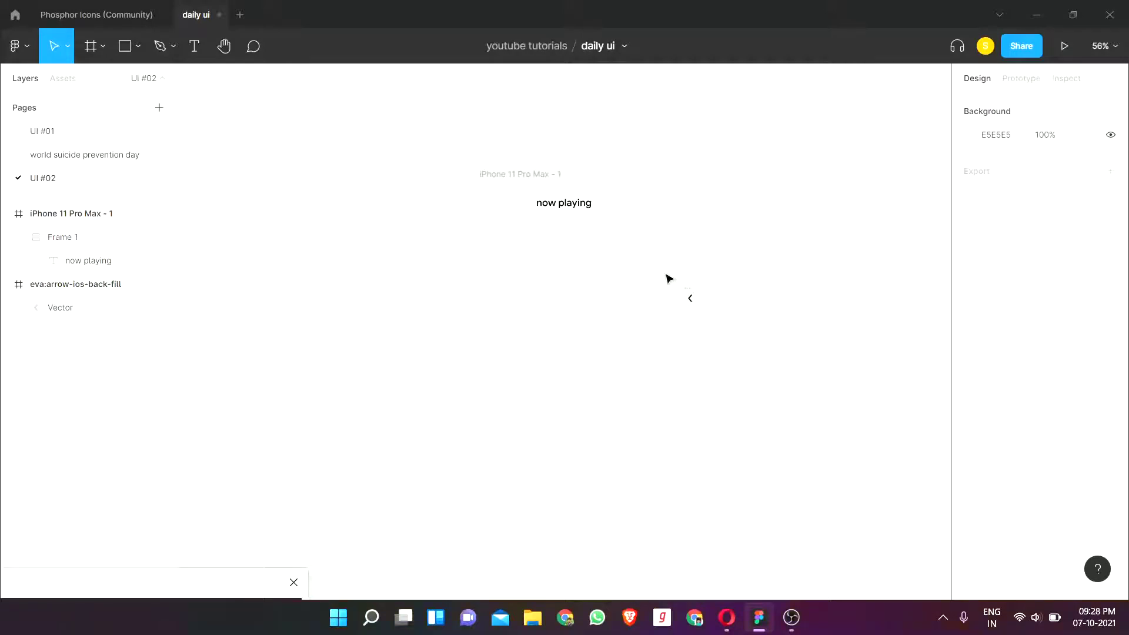
{"action": "left_click_drag", "start_coordinate": [668, 278], "coordinate": [734, 345]}
{"action": "mouse_move", "coordinate": [708, 305]}
{"action": "left_mouse_down"}
{"action": "mouse_move", "coordinate": [711, 285]}
{"action": "mouse_move", "coordinate": [727, 280]}
{"action": "left_mouse_up"}
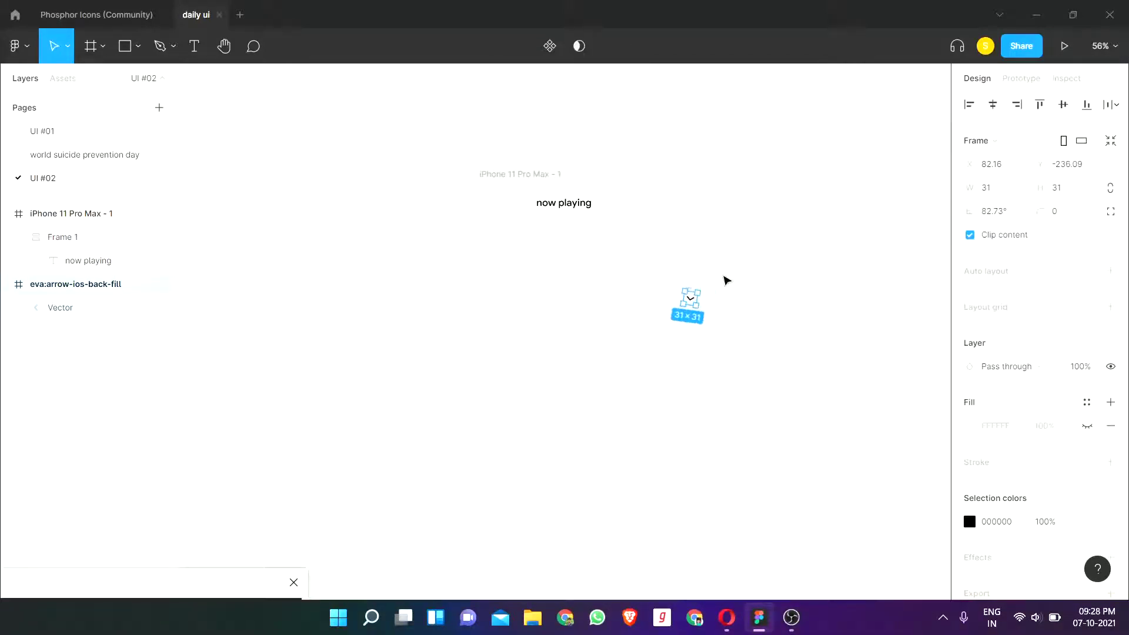
{"action": "left_click", "coordinate": [994, 211]}
{"action": "type", "text": "90"}
{"action": "key", "text": "Return"}
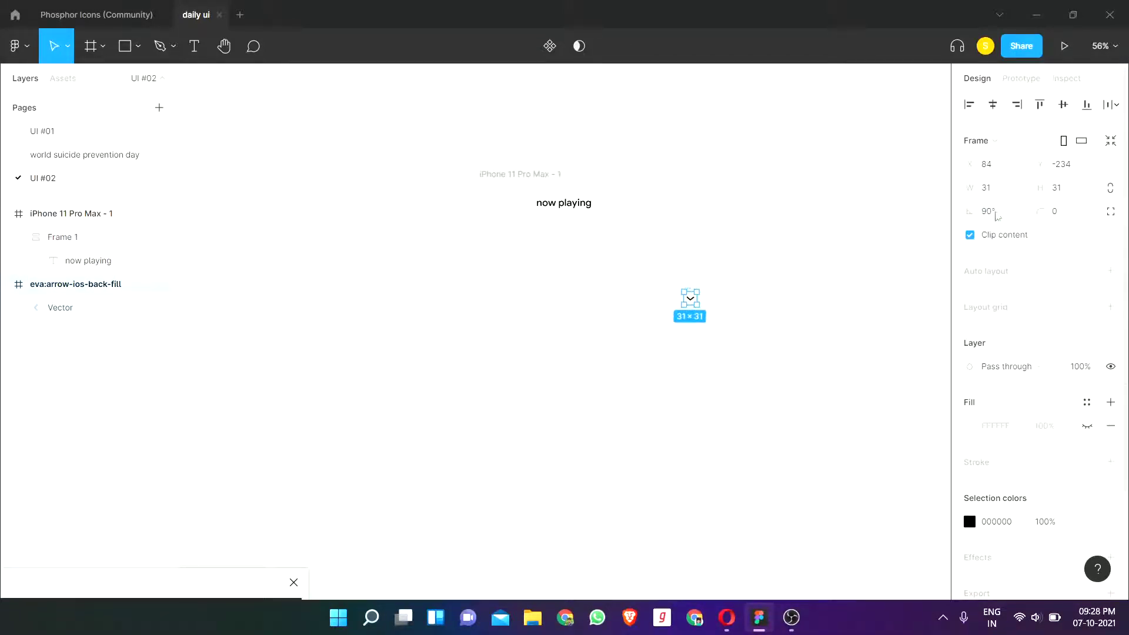
Step: Wrap the arrow in auto layout and move it into the title frame below the text
{"action": "left_click", "coordinate": [702, 270]}
{"action": "left_click_drag", "start_coordinate": [670, 272], "coordinate": [732, 345]}
{"action": "key", "text": "shift+a"}
{"action": "left_click", "coordinate": [726, 297]}
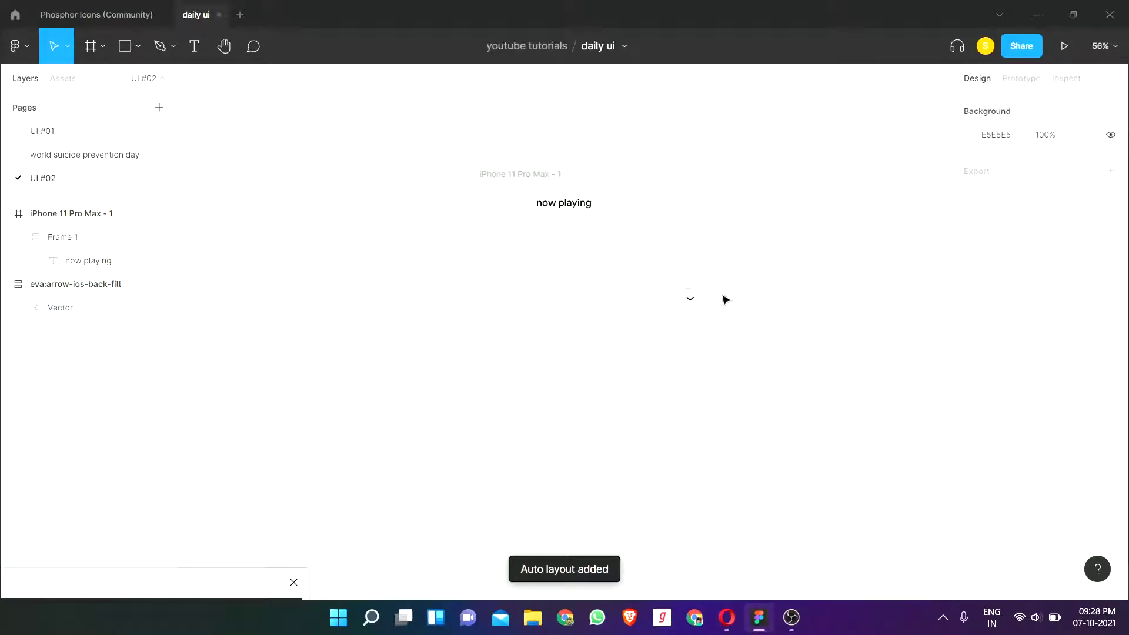
{"action": "mouse_move", "coordinate": [686, 279]}
{"action": "left_mouse_down"}
{"action": "mouse_move", "coordinate": [704, 300]}
{"action": "mouse_move", "coordinate": [568, 213]}
{"action": "left_mouse_up"}
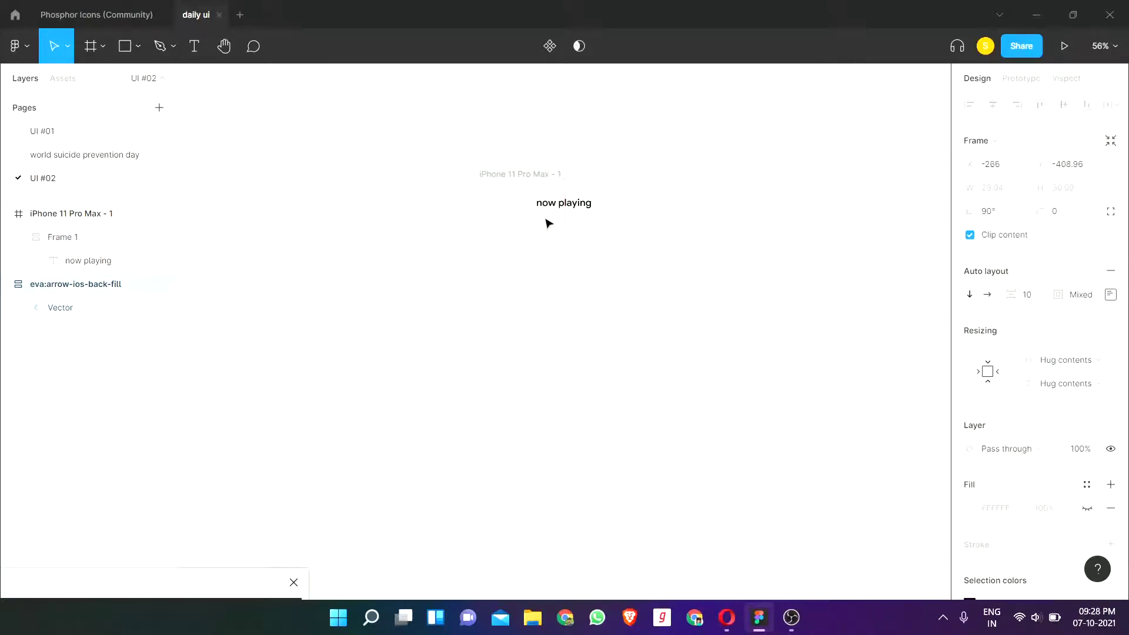
Step: Set the arrow's horizontal resizing to Fill container so it centres under the title
{"action": "left_click", "coordinate": [694, 227]}
{"action": "scroll", "coordinate": [607, 218], "scroll_direction": "up", "scroll_amount": 5, "text": "ctrl"}
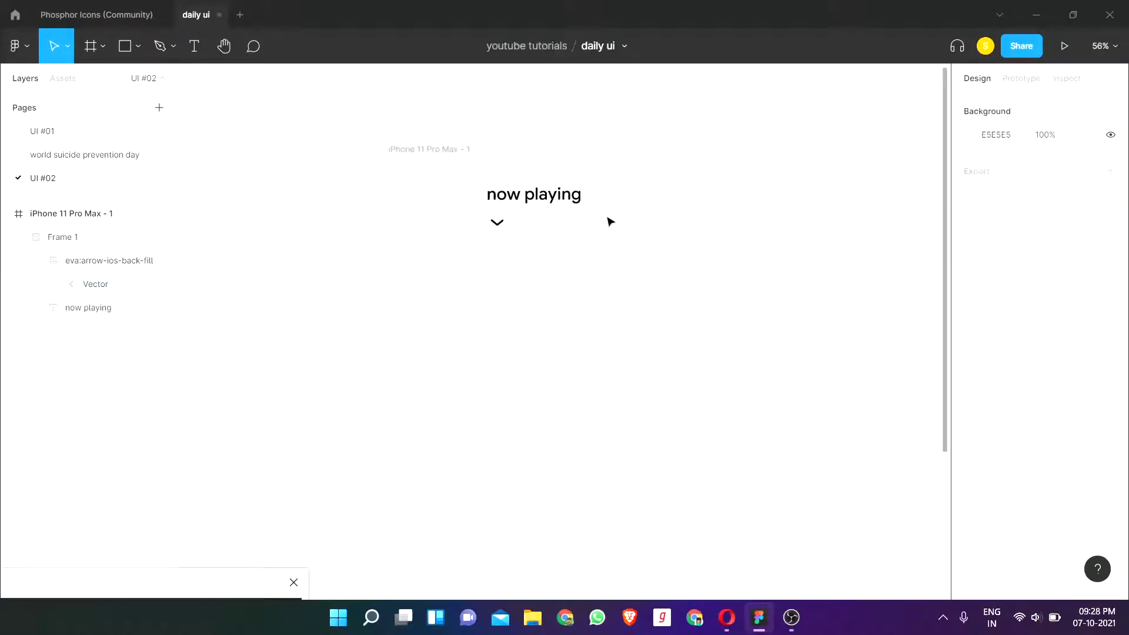
{"action": "double_click", "coordinate": [498, 228]}
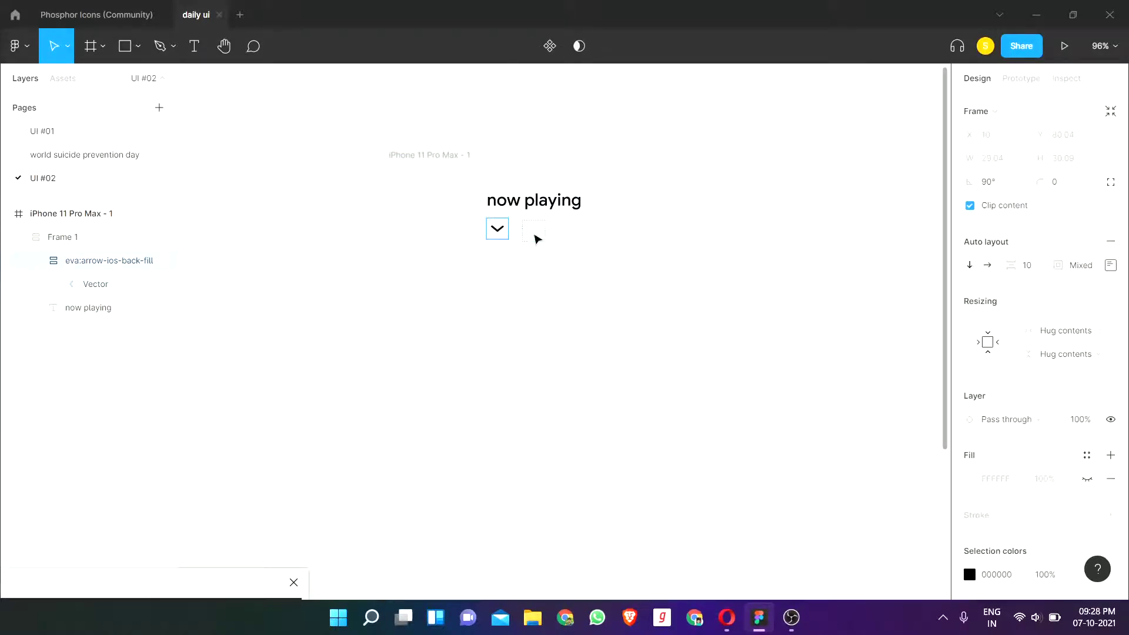
{"action": "scroll", "coordinate": [1038, 498], "scroll_direction": "down", "scroll_amount": 3}
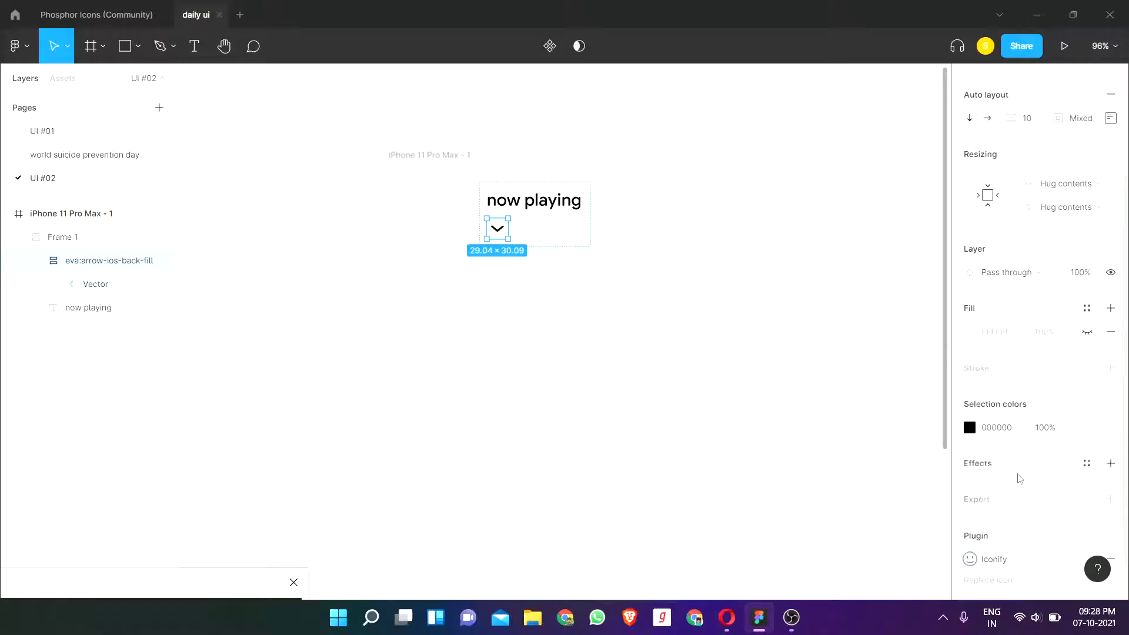
{"action": "scroll", "coordinate": [927, 366], "scroll_direction": "up", "scroll_amount": 2}
{"action": "scroll", "coordinate": [801, 333], "scroll_direction": "down", "scroll_amount": 1}
{"action": "scroll", "coordinate": [1061, 183], "scroll_direction": "up", "scroll_amount": 3}
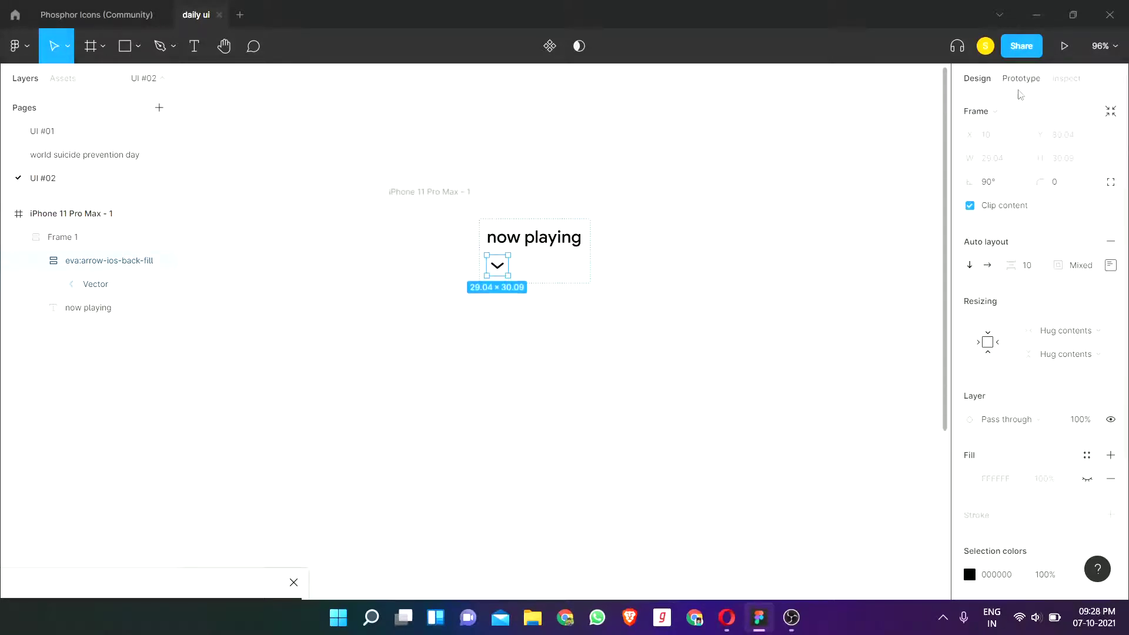
{"action": "left_click", "coordinate": [1010, 348]}
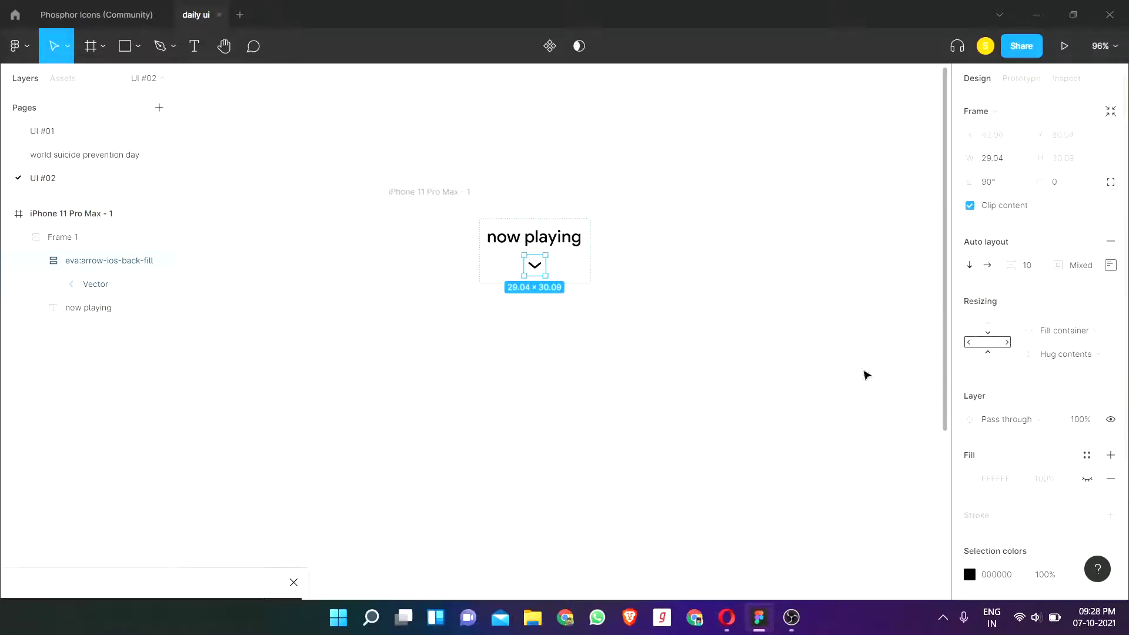
{"action": "left_click", "coordinate": [865, 336]}
{"action": "scroll", "coordinate": [694, 204], "scroll_direction": "down", "scroll_amount": 1}
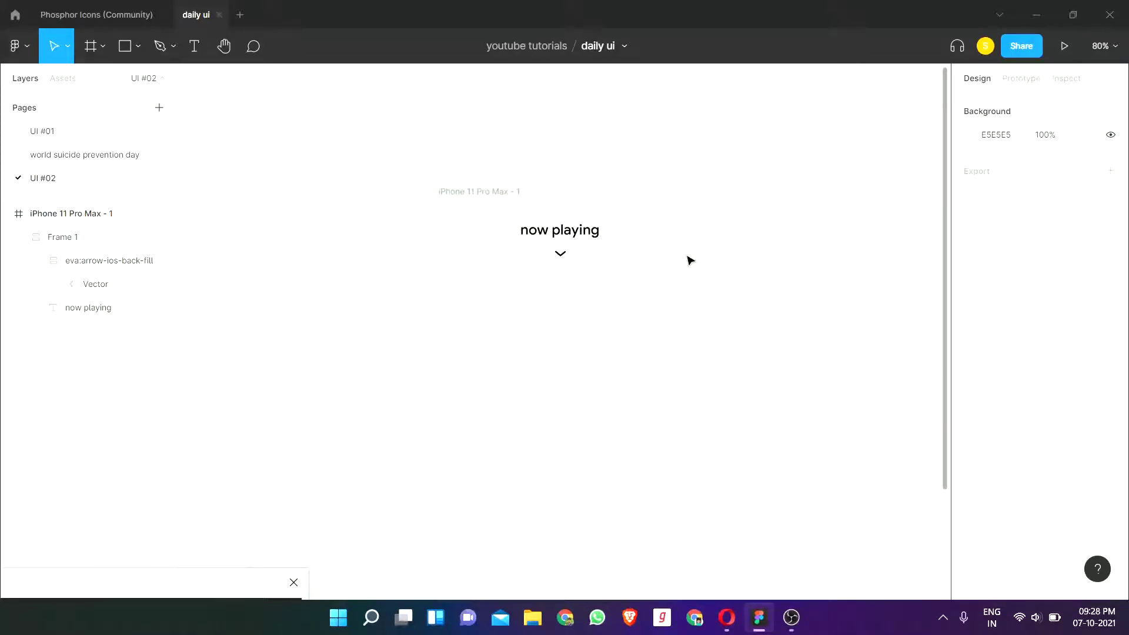
{"action": "scroll", "coordinate": [700, 252], "scroll_direction": "down", "scroll_amount": 1}
{"action": "scroll", "coordinate": [441, 249], "scroll_direction": "down", "scroll_amount": 1}
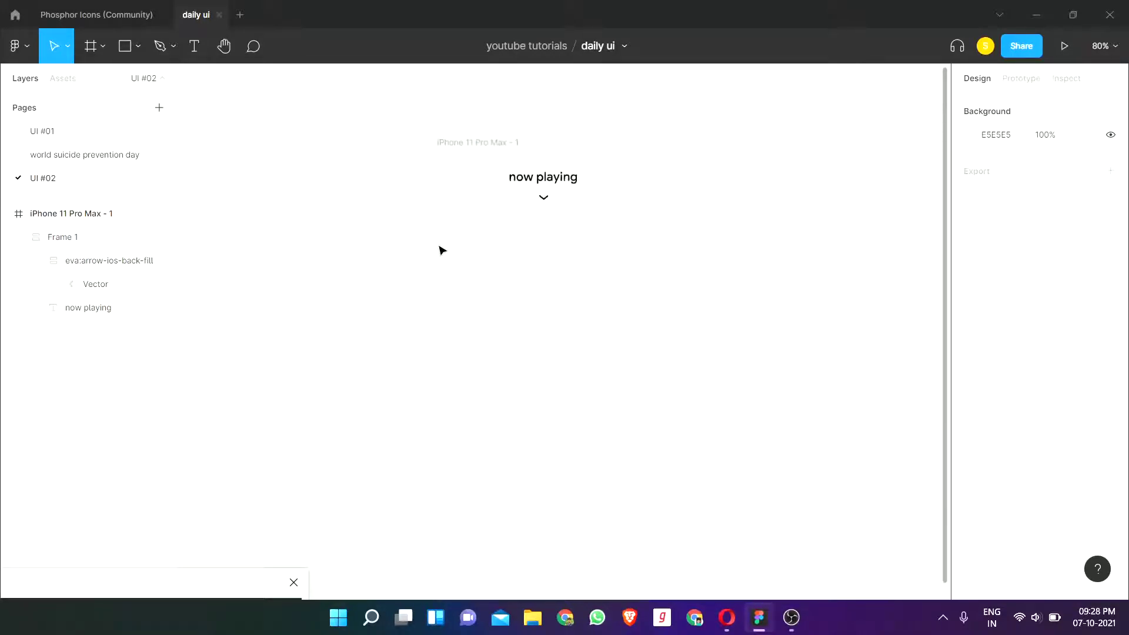
{"action": "scroll", "coordinate": [491, 282], "scroll_direction": "down", "scroll_amount": 1}
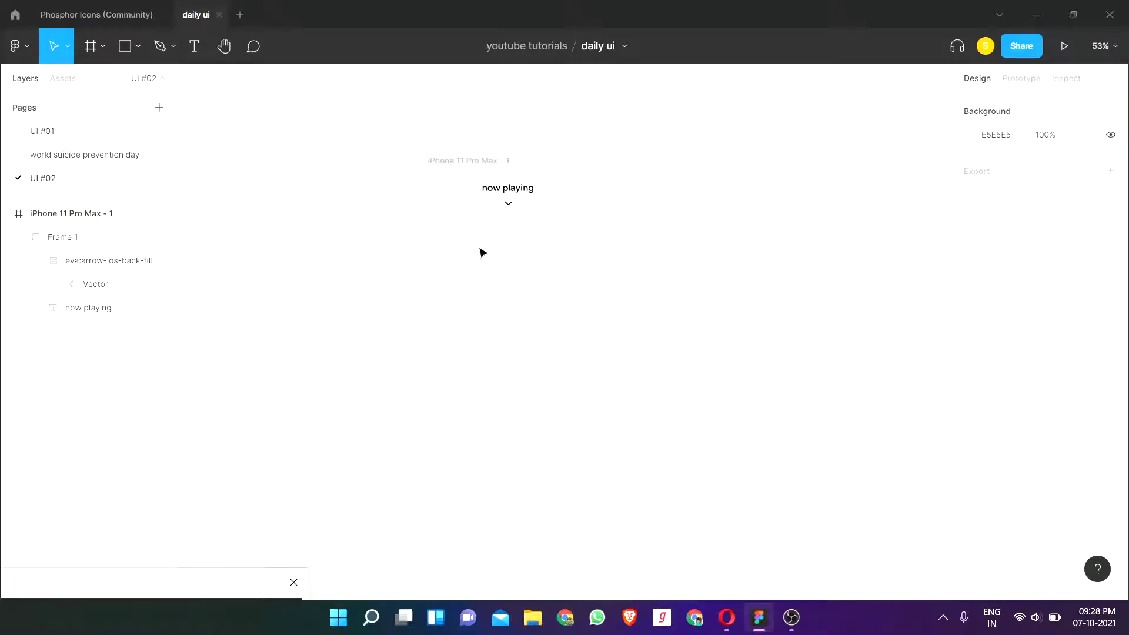
Step: Draw a rectangle below the title as an album-art placeholder
{"action": "key", "text": "r"}
{"action": "mouse_move", "coordinate": [471, 225]}
{"action": "left_mouse_down"}
{"action": "mouse_move", "coordinate": [538, 230]}
{"action": "mouse_move", "coordinate": [547, 318]}
{"action": "left_mouse_up"}
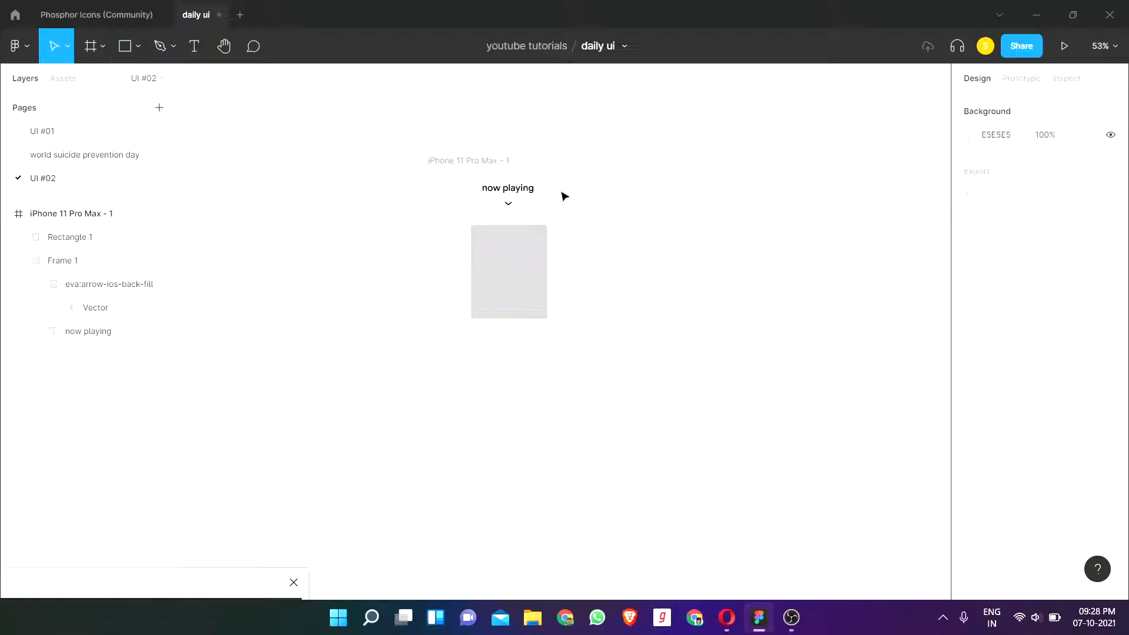
{"action": "left_click", "coordinate": [509, 190]}
{"action": "left_click", "coordinate": [690, 186]}
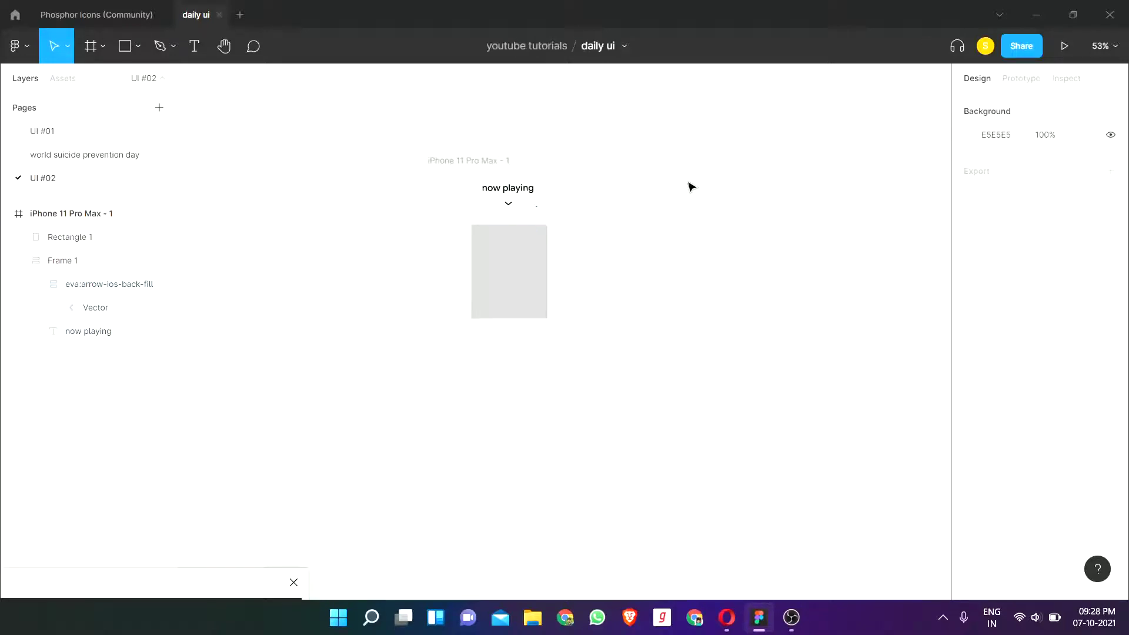
{"action": "left_click", "coordinate": [490, 201]}
{"action": "left_click", "coordinate": [602, 244]}
Step: Widen the album-art rectangle to 320 px and position it lower
{"action": "left_click", "coordinate": [509, 277]}
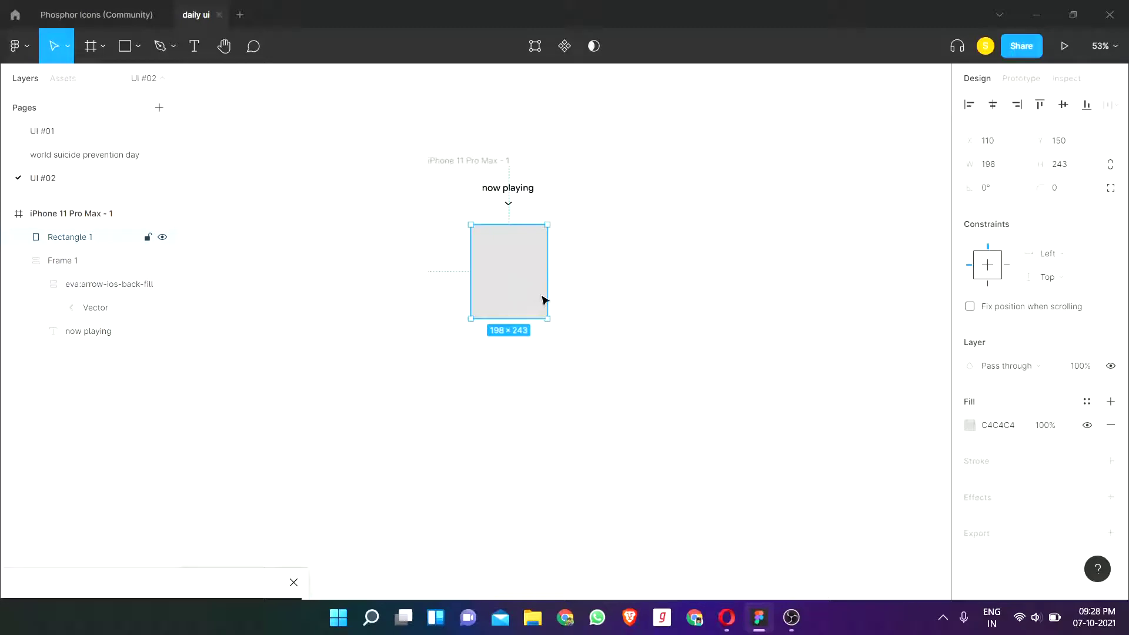
{"action": "left_click_drag", "start_coordinate": [547, 297], "coordinate": [570, 297]}
{"action": "left_click_drag", "start_coordinate": [470, 271], "coordinate": [444, 271]}
{"action": "left_click_drag", "start_coordinate": [529, 274], "coordinate": [528, 280]}
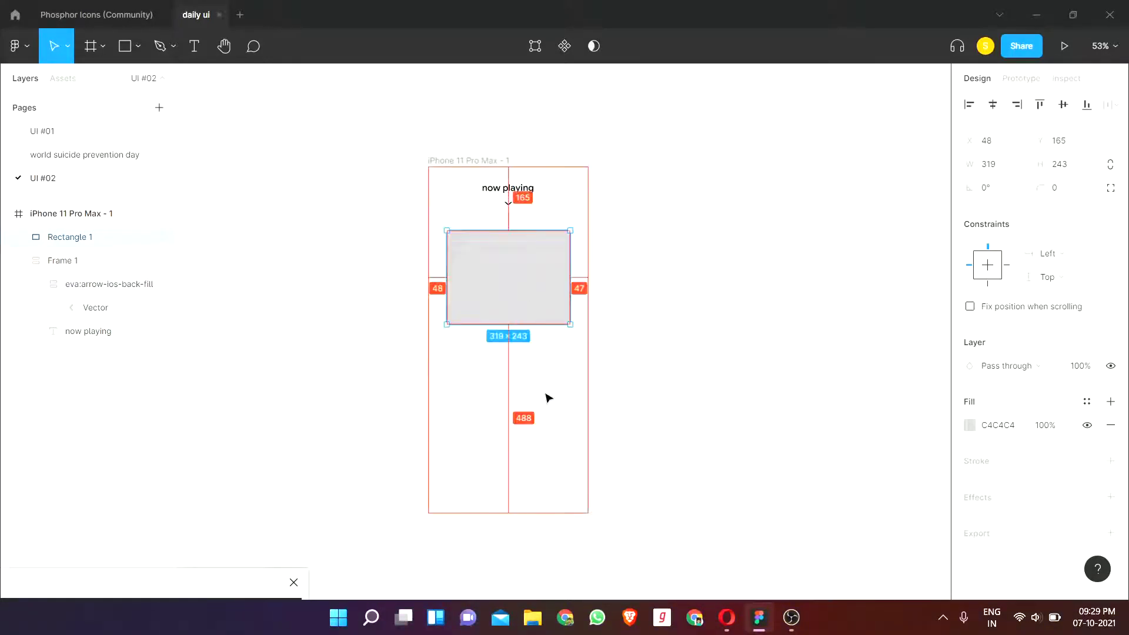
{"action": "left_click", "coordinate": [999, 169]}
{"action": "type", "text": "320"}
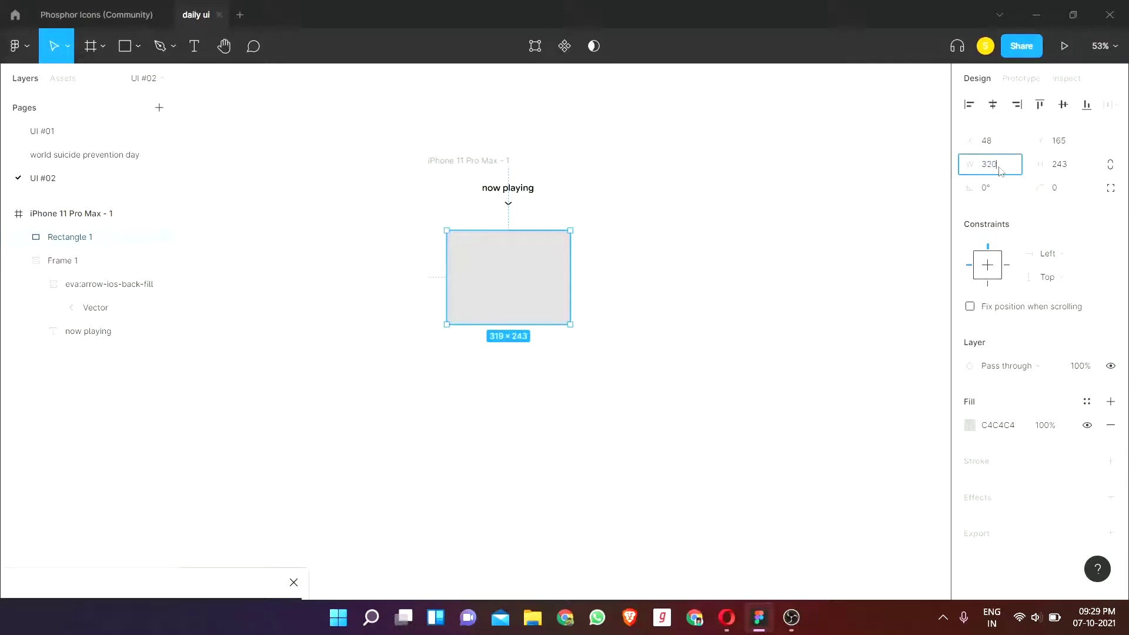
{"action": "key", "text": "Return"}
Step: Confirm the rectangle's 47 px side margins and give it rounded corners
{"action": "left_click", "coordinate": [733, 209]}
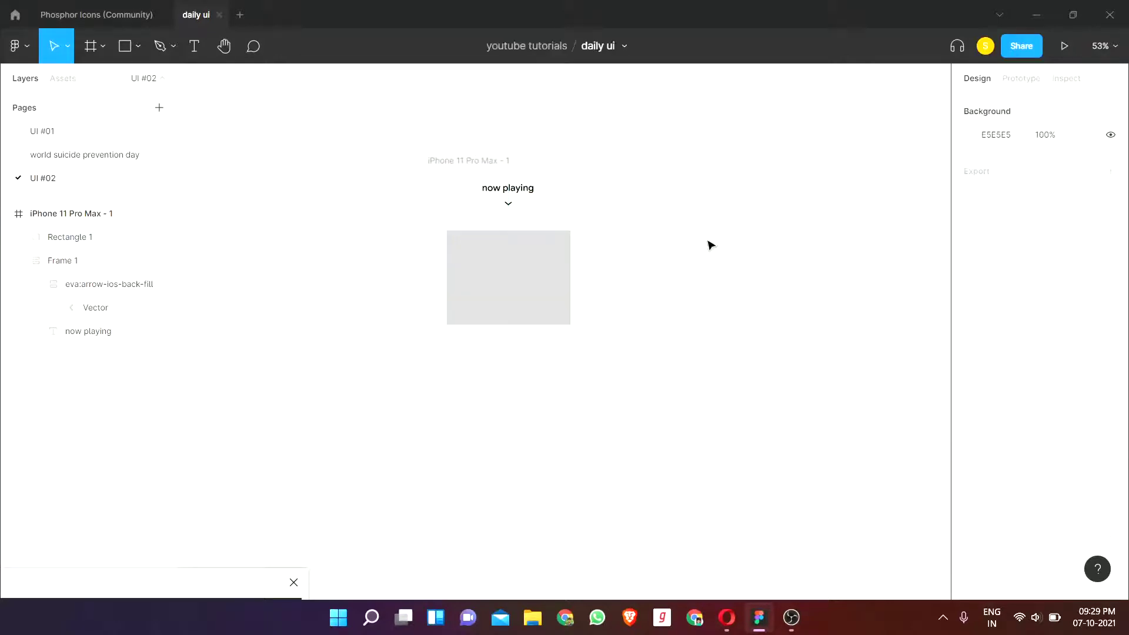
{"action": "left_click", "coordinate": [508, 277]}
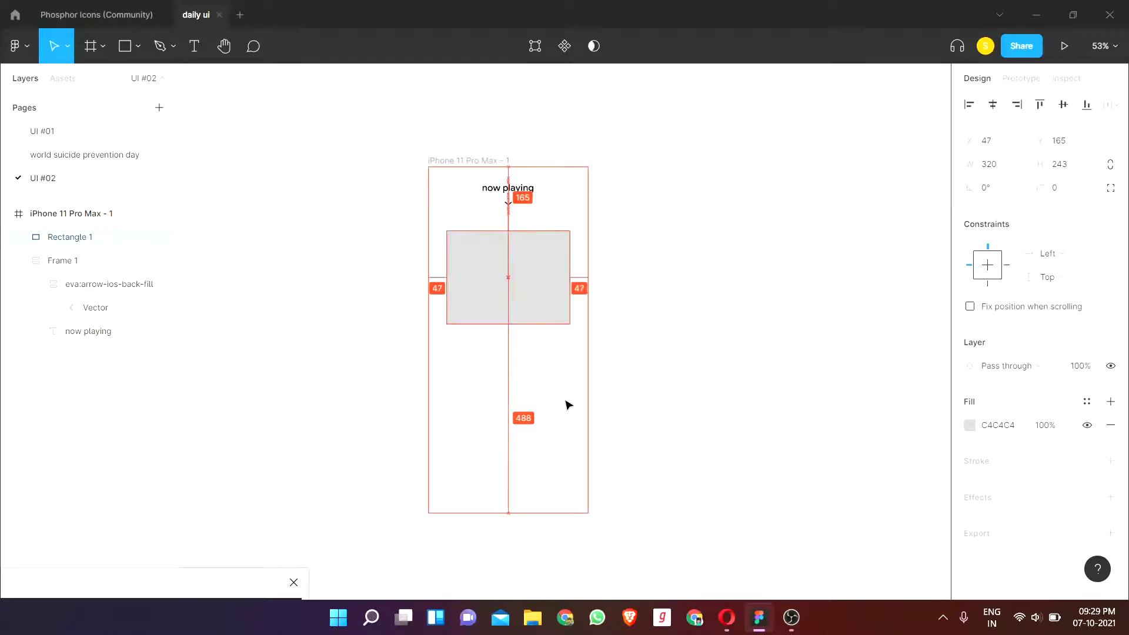
{"action": "left_click", "coordinate": [786, 273]}
{"action": "left_click", "coordinate": [557, 284]}
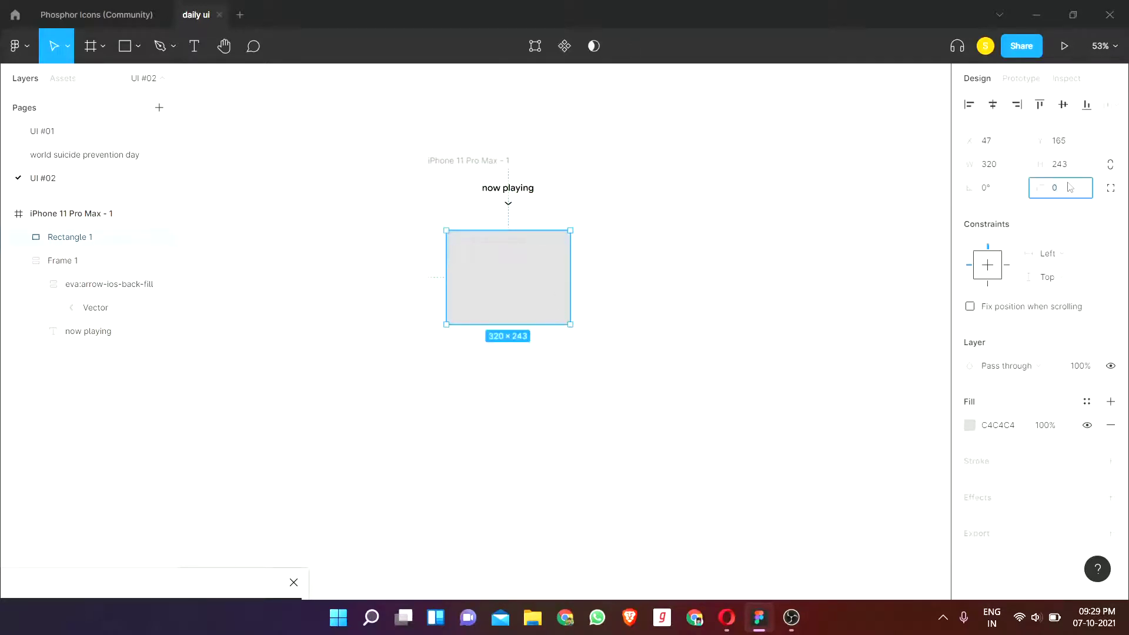
{"action": "type", "text": "10"}
{"action": "left_click", "coordinate": [855, 254]}
{"action": "scroll", "coordinate": [620, 260], "scroll_direction": "up", "scroll_amount": 3, "text": "ctrl"}
{"action": "scroll", "coordinate": [620, 261], "scroll_direction": "down", "scroll_amount": 3, "text": "ctrl"}
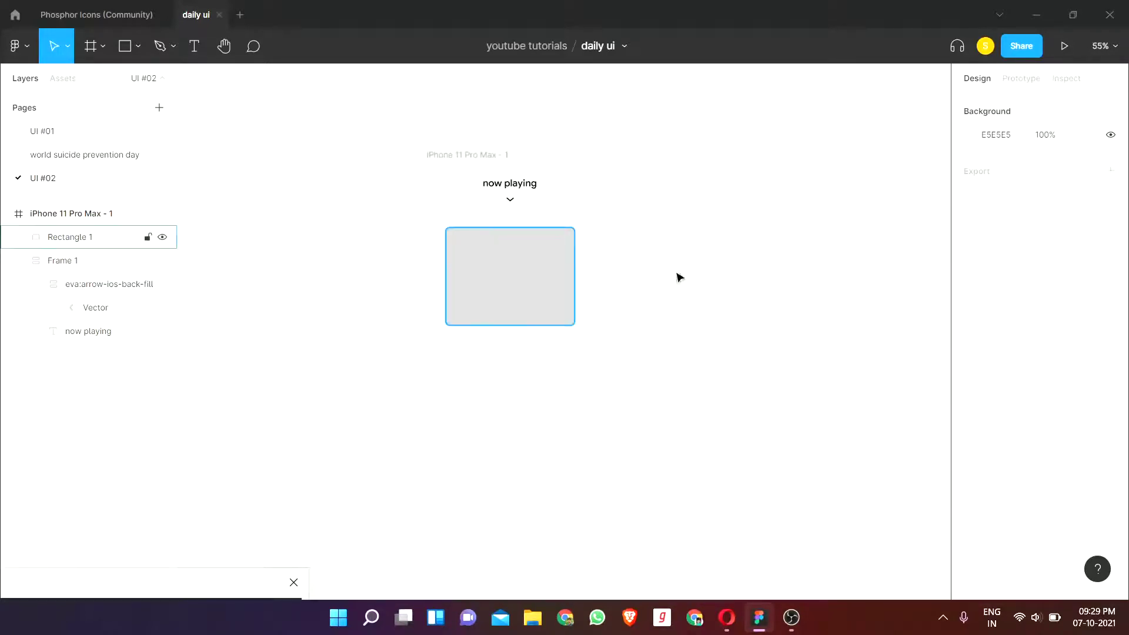
Step: Launch the Unsplash plugin and search for music photos
{"action": "right_click", "coordinate": [773, 328]}
{"action": "mouse_move", "coordinate": [800, 425]}
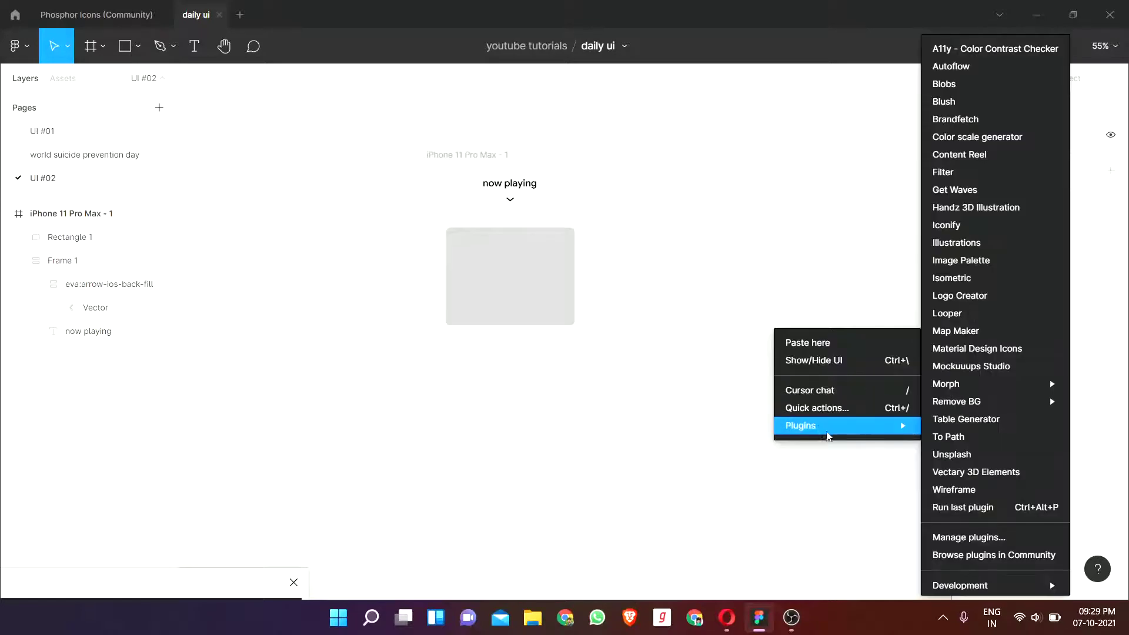
{"action": "left_click", "coordinate": [990, 452]}
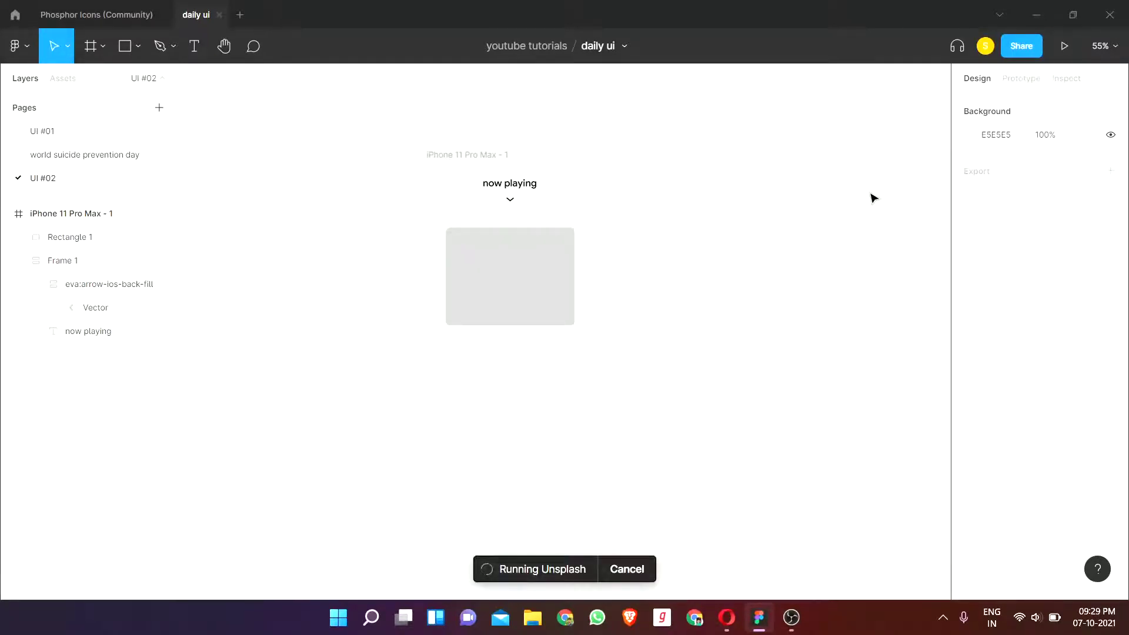
{"action": "left_click", "coordinate": [753, 108]}
{"action": "type", "text": "music"}
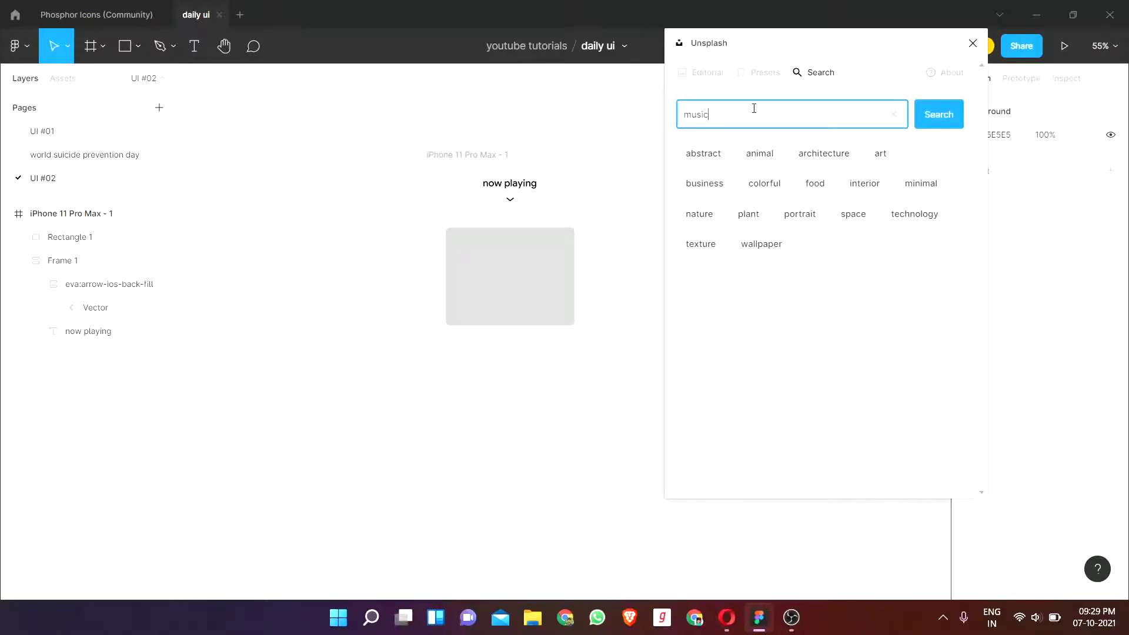
{"action": "key", "text": "Return"}
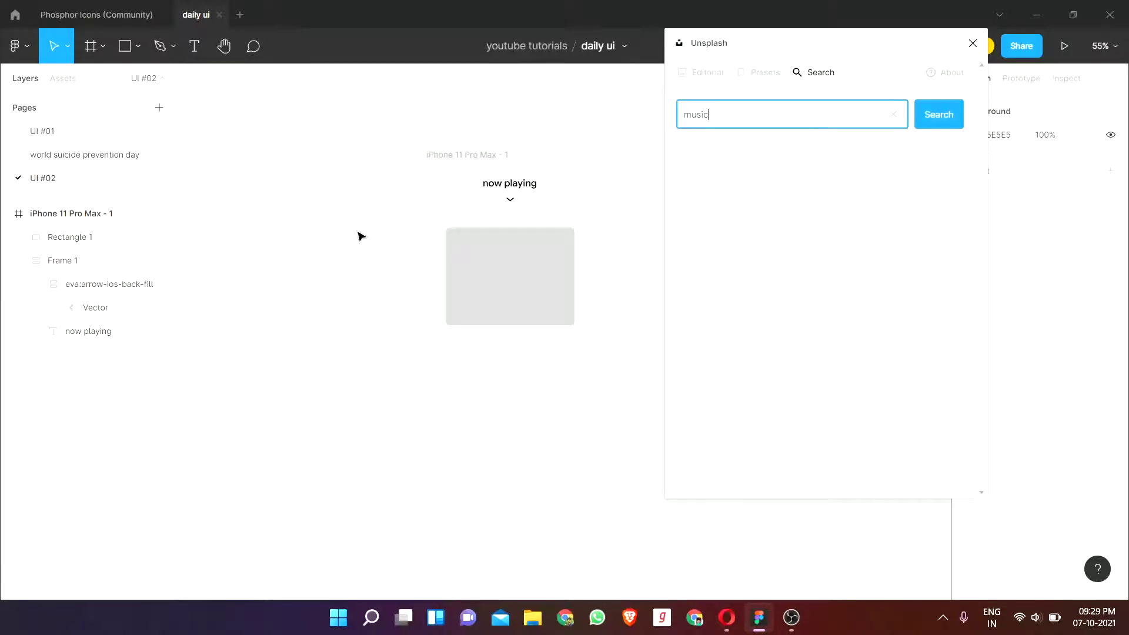
{"action": "scroll", "coordinate": [360, 234], "scroll_direction": "down", "scroll_amount": 3, "text": "ctrl"}
{"action": "scroll", "coordinate": [470, 259], "scroll_direction": "up", "scroll_amount": 5, "text": "ctrl"}
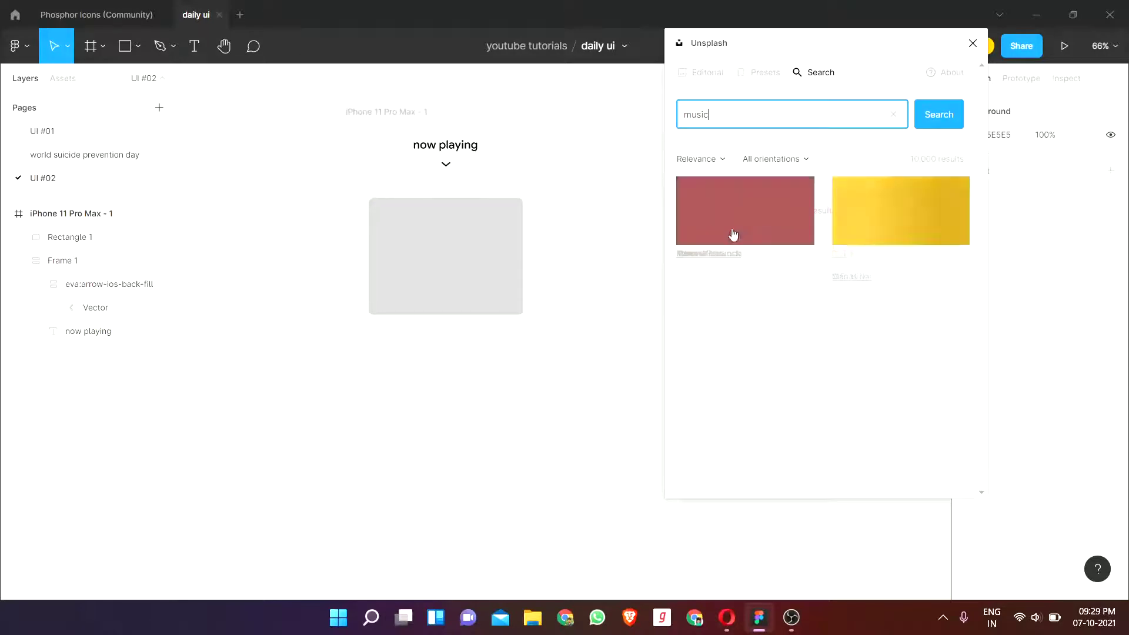
{"action": "scroll", "coordinate": [853, 306], "scroll_direction": "down", "scroll_amount": 3}
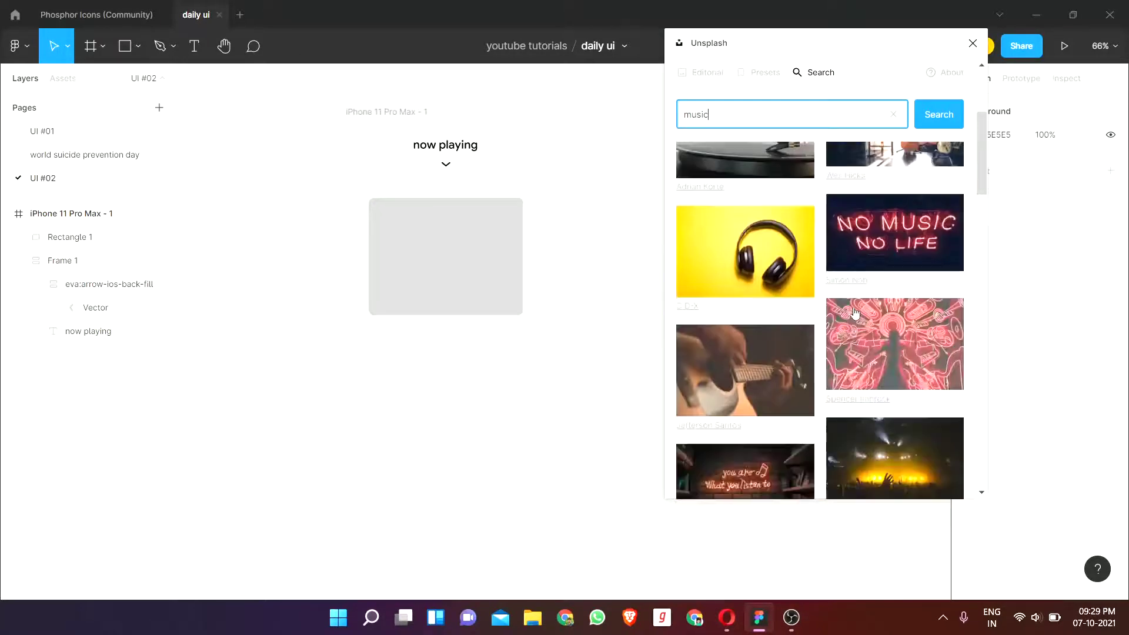
{"action": "scroll", "coordinate": [853, 307], "scroll_direction": "down", "scroll_amount": 3}
{"action": "scroll", "coordinate": [853, 306], "scroll_direction": "down", "scroll_amount": 5}
{"action": "scroll", "coordinate": [847, 310], "scroll_direction": "up", "scroll_amount": 4}
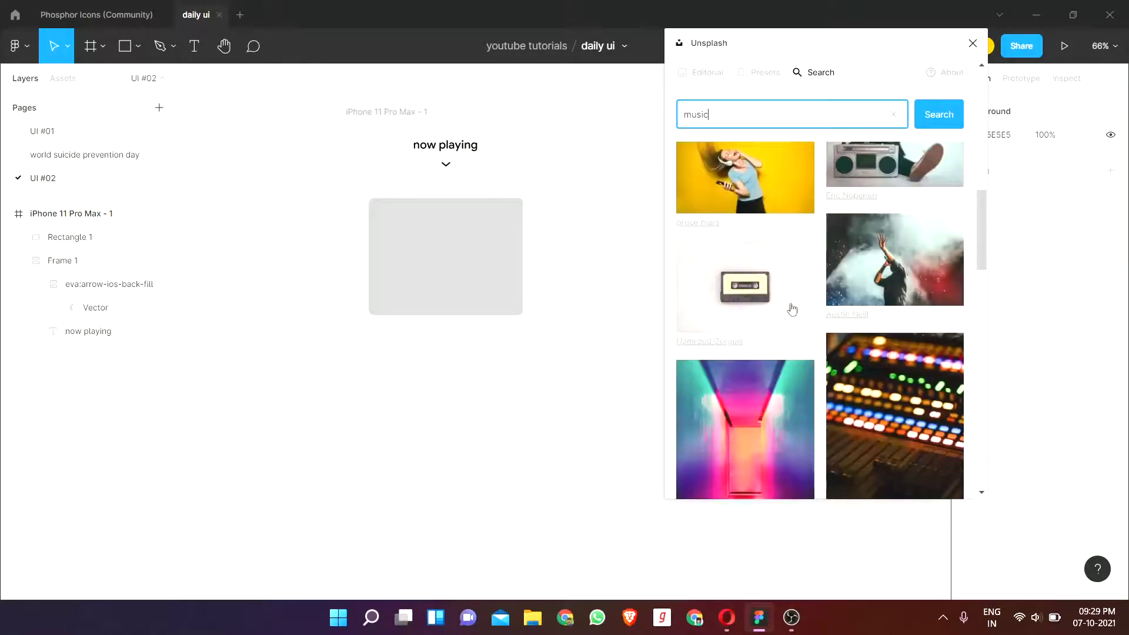
Step: Fill the album-art rectangle with a cassette photo from the results
{"action": "left_click", "coordinate": [469, 282]}
{"action": "left_click", "coordinate": [689, 295]}
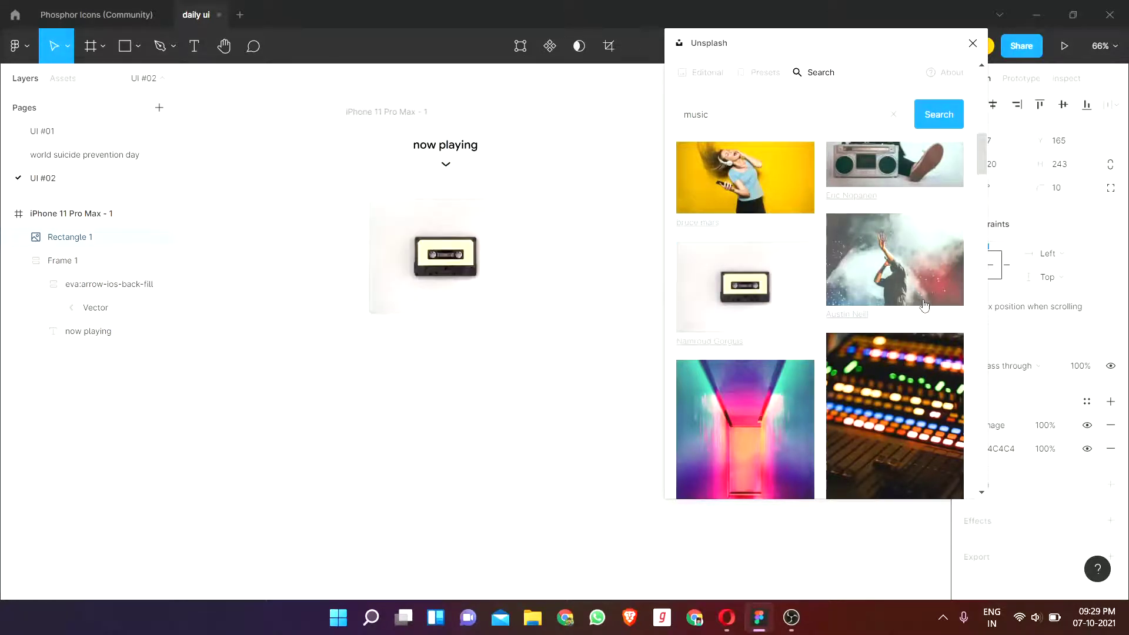
{"action": "scroll", "coordinate": [922, 304], "scroll_direction": "down", "scroll_amount": 1}
{"action": "scroll", "coordinate": [923, 304], "scroll_direction": "down", "scroll_amount": 3}
Step: Narrow the search to 'music poster' and fill the rectangle with the red poster image
{"action": "left_click", "coordinate": [747, 121]}
{"action": "type", "text": "poste"}
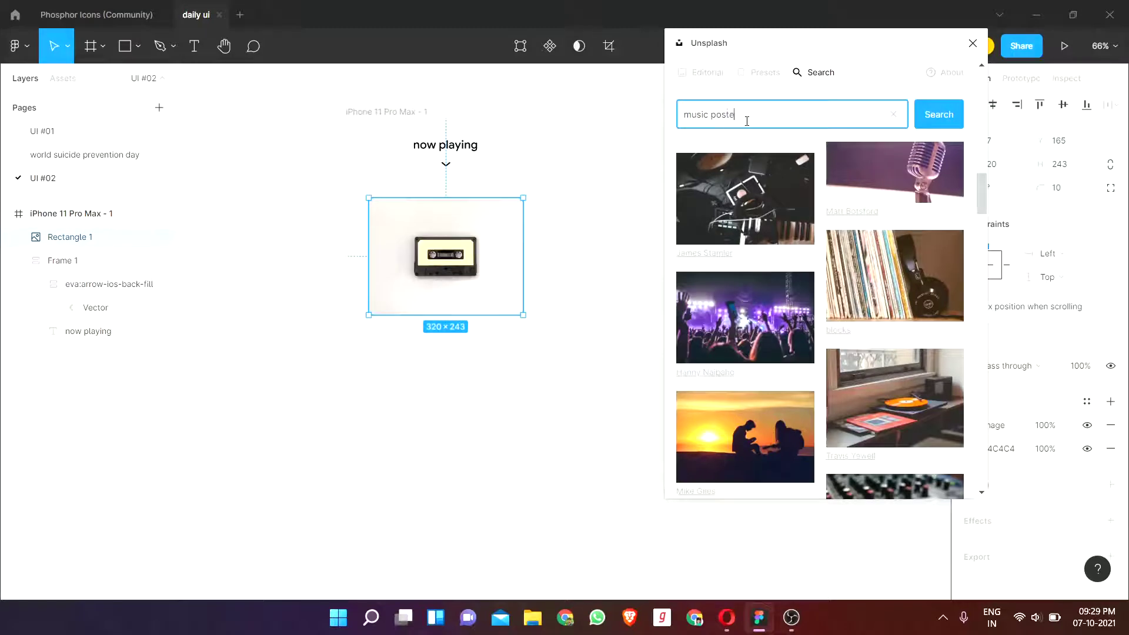
{"action": "type", "text": "r"}
{"action": "key", "text": "Return"}
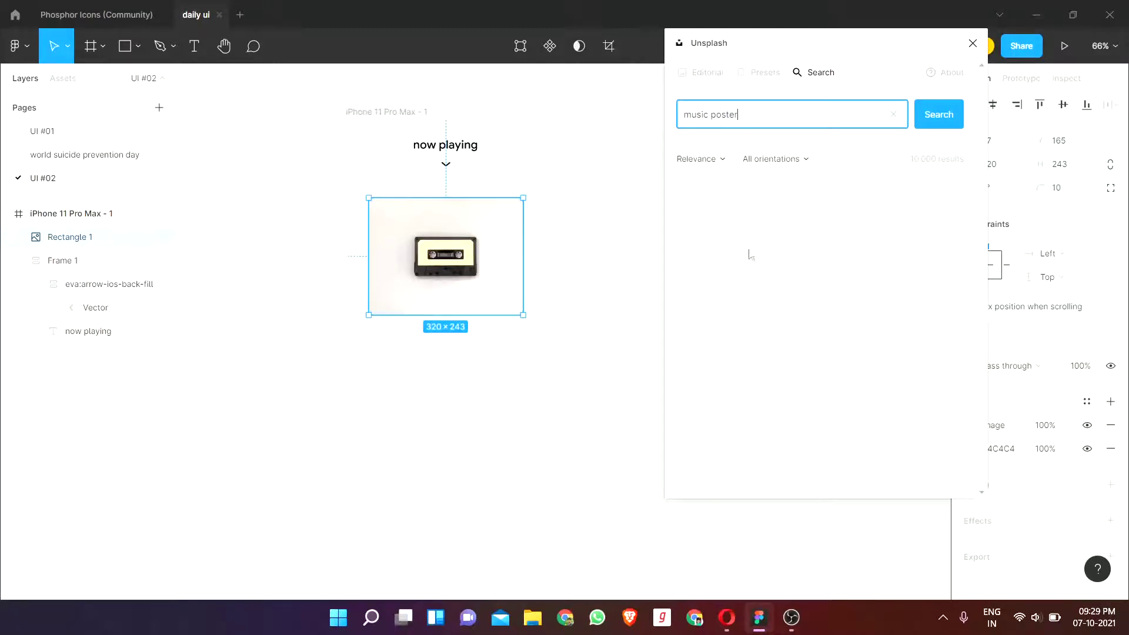
{"action": "scroll", "coordinate": [934, 345], "scroll_direction": "down", "scroll_amount": 5}
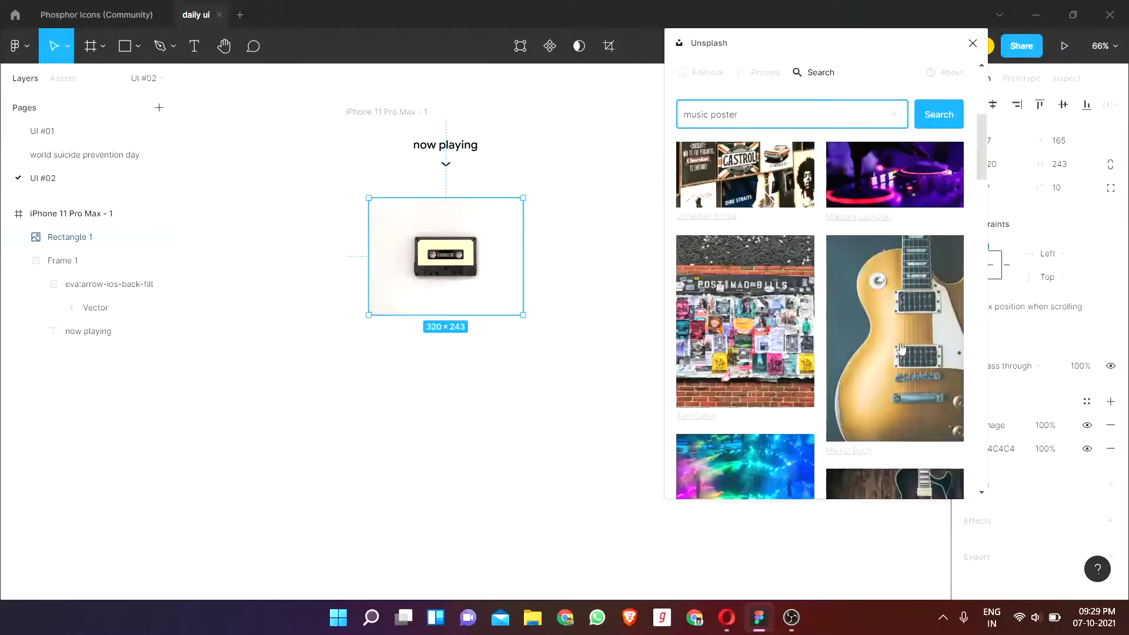
{"action": "scroll", "coordinate": [934, 345], "scroll_direction": "down", "scroll_amount": 2}
{"action": "scroll", "coordinate": [935, 345], "scroll_direction": "down", "scroll_amount": 3}
{"action": "scroll", "coordinate": [928, 343], "scroll_direction": "down", "scroll_amount": 3}
{"action": "scroll", "coordinate": [917, 341], "scroll_direction": "down", "scroll_amount": 3}
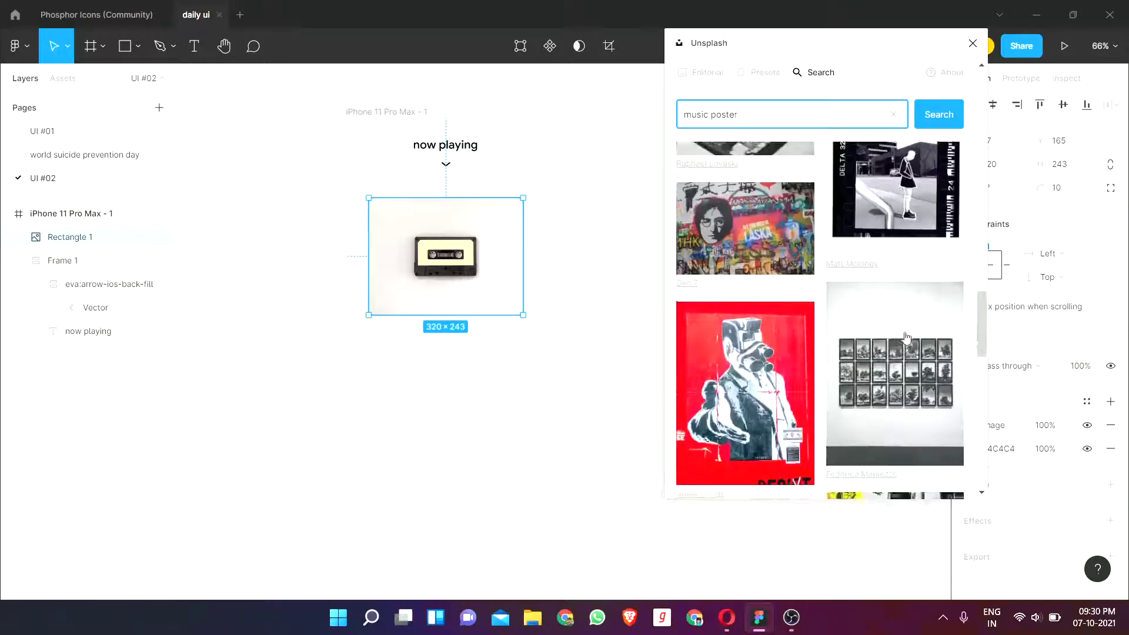
{"action": "scroll", "coordinate": [906, 338], "scroll_direction": "down", "scroll_amount": 2}
{"action": "scroll", "coordinate": [906, 336], "scroll_direction": "down", "scroll_amount": 3}
{"action": "scroll", "coordinate": [904, 333], "scroll_direction": "down", "scroll_amount": 2}
{"action": "scroll", "coordinate": [903, 332], "scroll_direction": "down", "scroll_amount": 2}
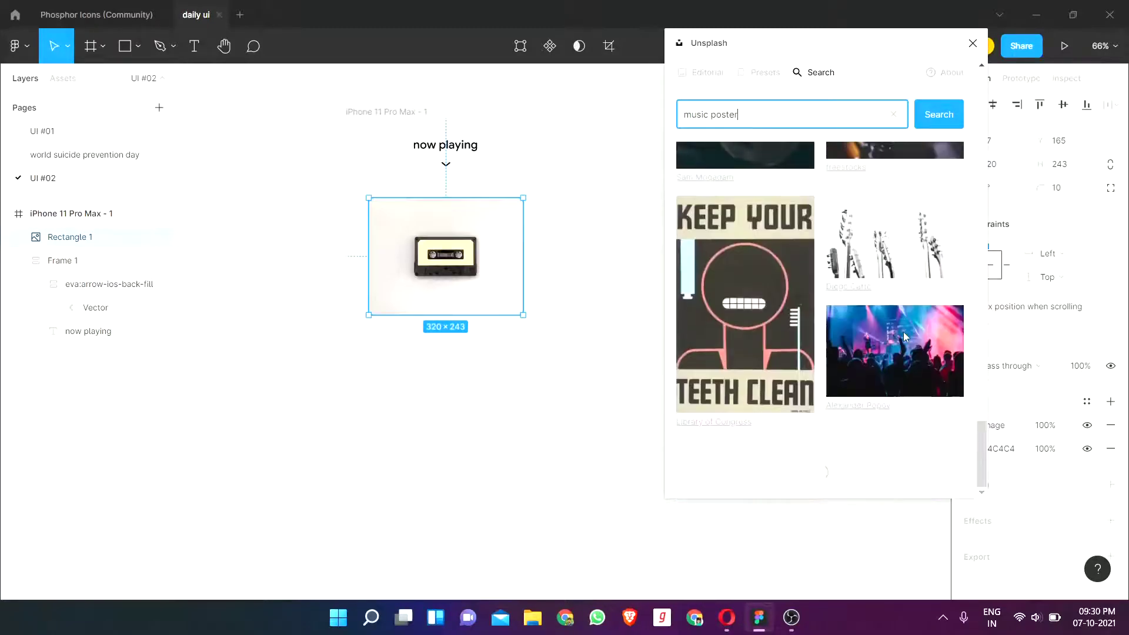
{"action": "scroll", "coordinate": [888, 328], "scroll_direction": "up", "scroll_amount": 4}
{"action": "scroll", "coordinate": [878, 329], "scroll_direction": "up", "scroll_amount": 5}
{"action": "scroll", "coordinate": [882, 347], "scroll_direction": "up", "scroll_amount": 5}
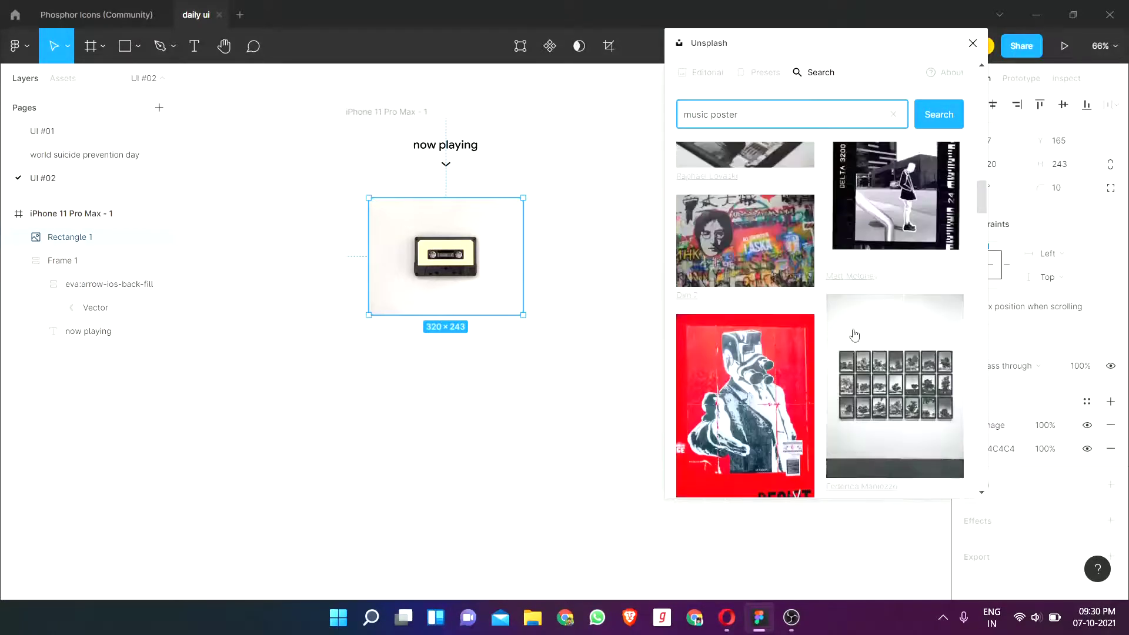
{"action": "left_click", "coordinate": [776, 370]}
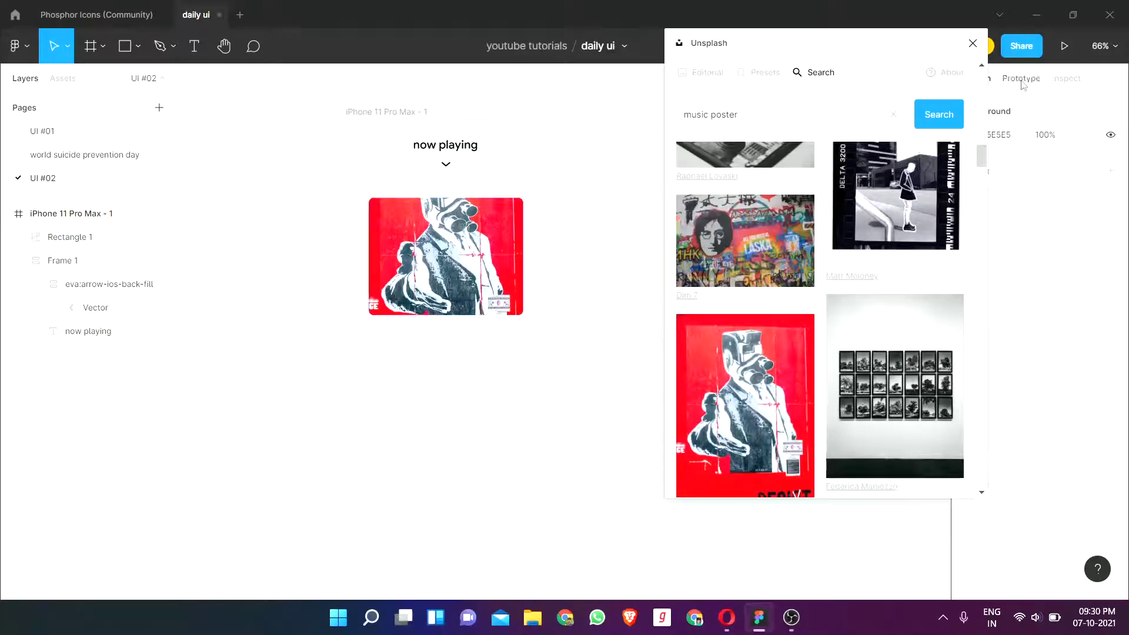
Step: Set the album-art image fill to Crop and reposition it to frame the head and camera
{"action": "left_click", "coordinate": [972, 43]}
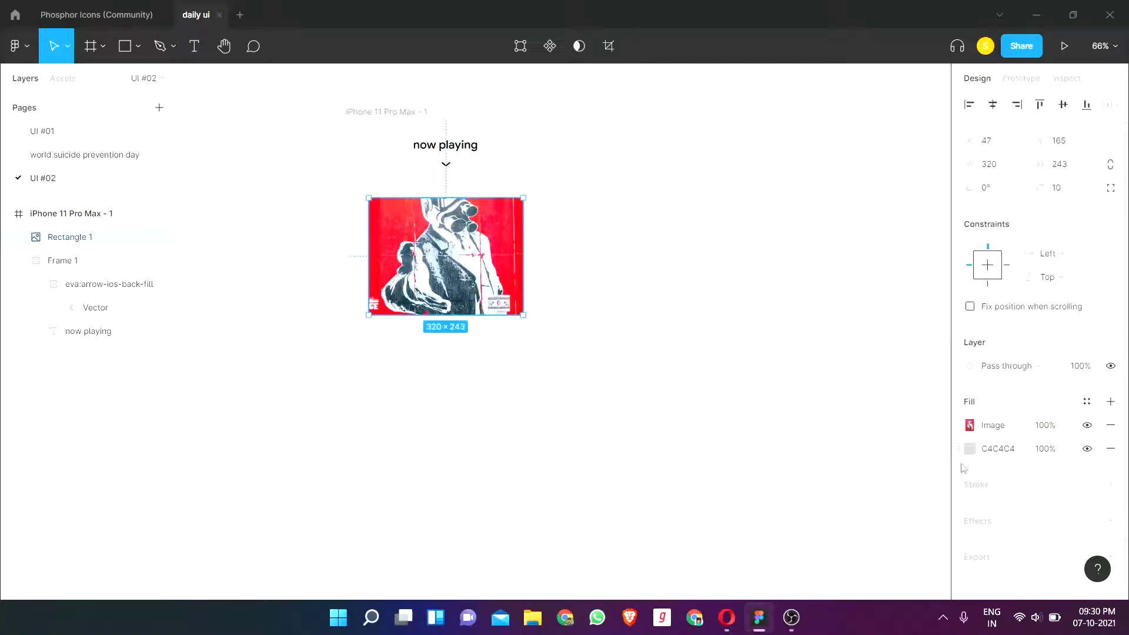
{"action": "left_click", "coordinate": [969, 424]}
{"action": "left_click", "coordinate": [803, 281]}
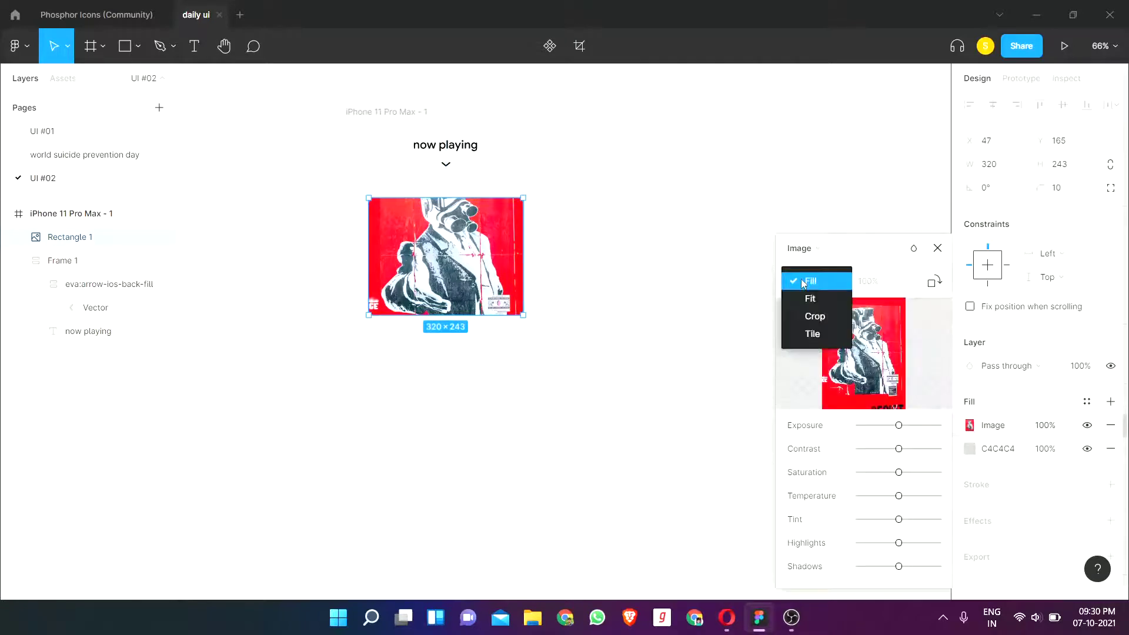
{"action": "left_click", "coordinate": [814, 315]}
{"action": "left_click_drag", "start_coordinate": [473, 254], "coordinate": [474, 297]}
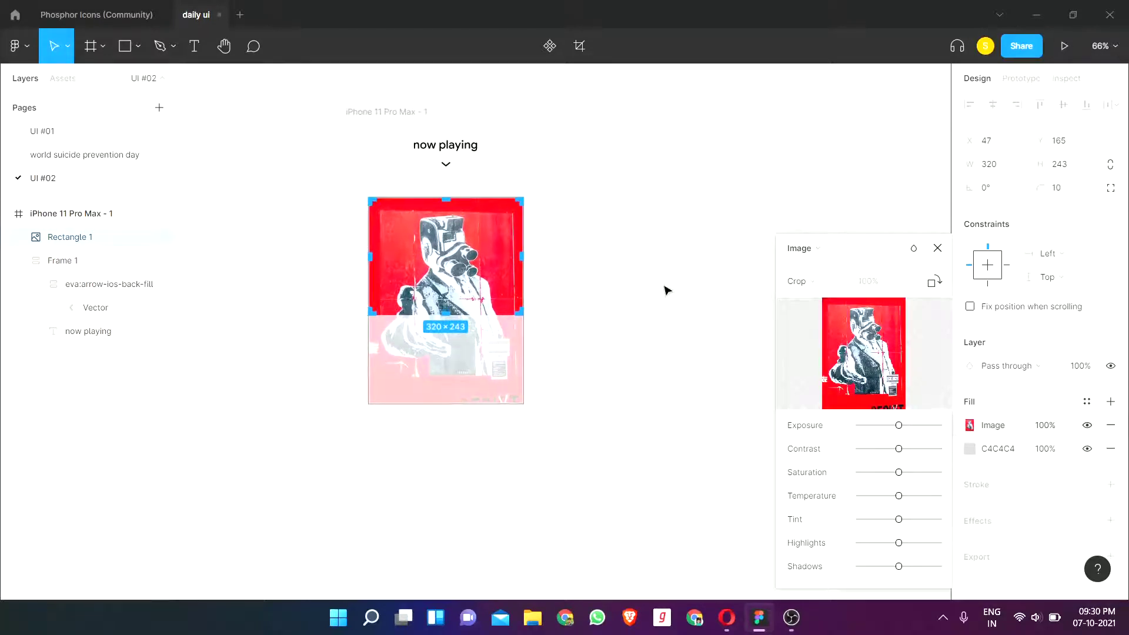
{"action": "left_click", "coordinate": [937, 247]}
{"action": "left_click", "coordinate": [841, 245]}
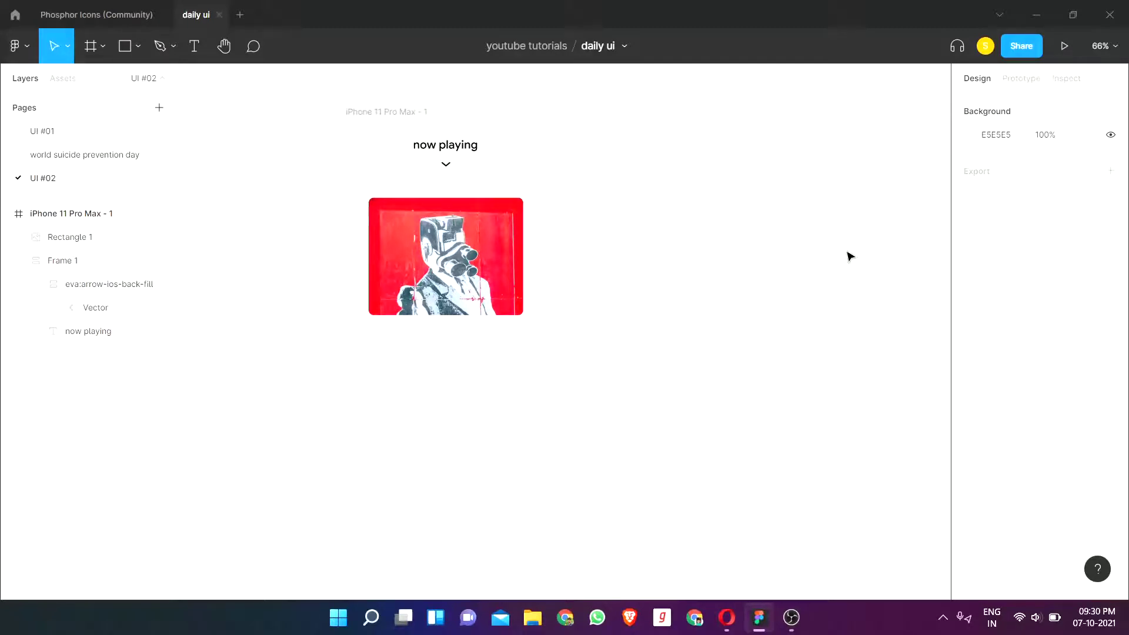
{"action": "scroll", "coordinate": [609, 353], "scroll_direction": "left", "scroll_amount": 2}
{"action": "scroll", "coordinate": [449, 356], "scroll_direction": "up", "scroll_amount": 1}
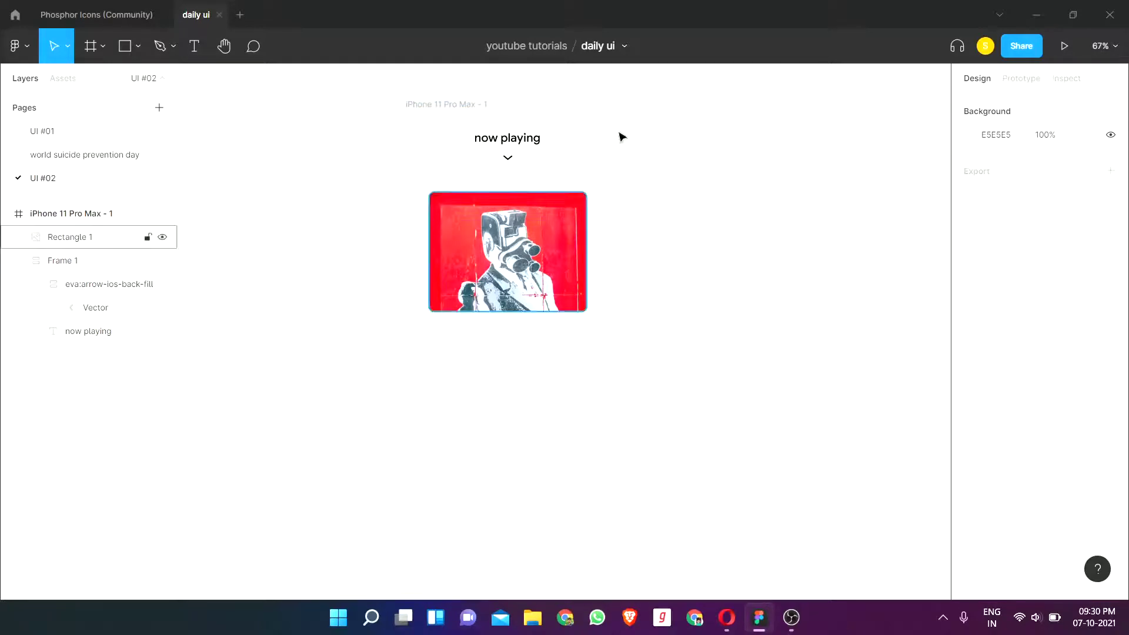
Step: Search Iconify for 'like' and place an outline heart icon below the album art
{"action": "right_click", "coordinate": [771, 186]}
{"action": "left_click", "coordinate": [735, 174]}
{"action": "right_click", "coordinate": [736, 178]}
{"action": "mouse_move", "coordinate": [766, 277]}
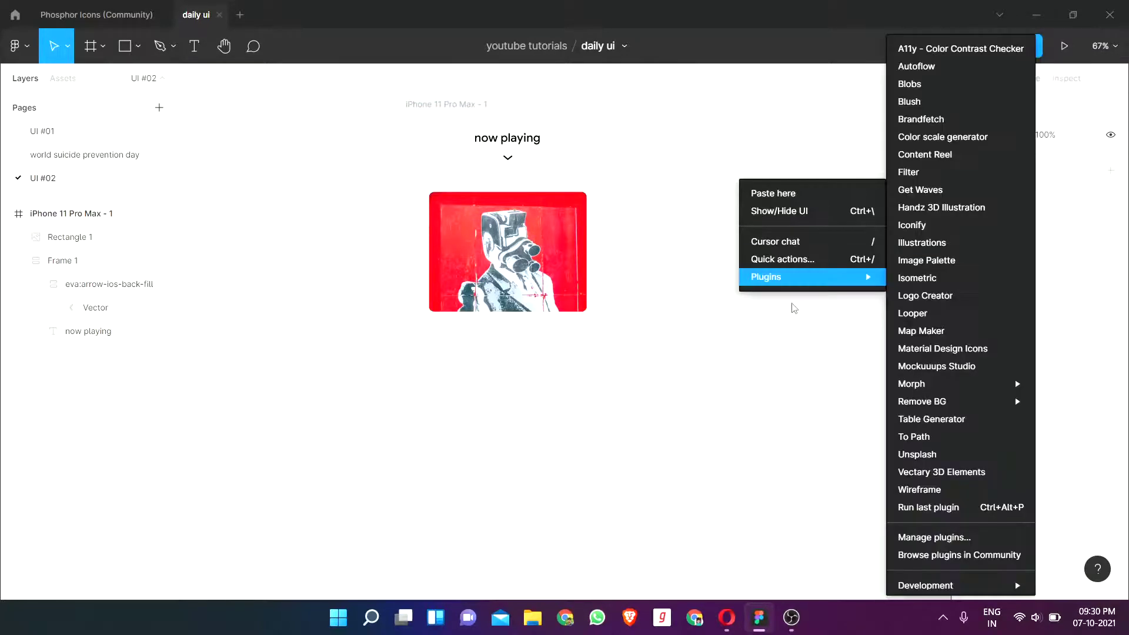
{"action": "left_click", "coordinate": [932, 225]}
{"action": "type", "text": "lik"}
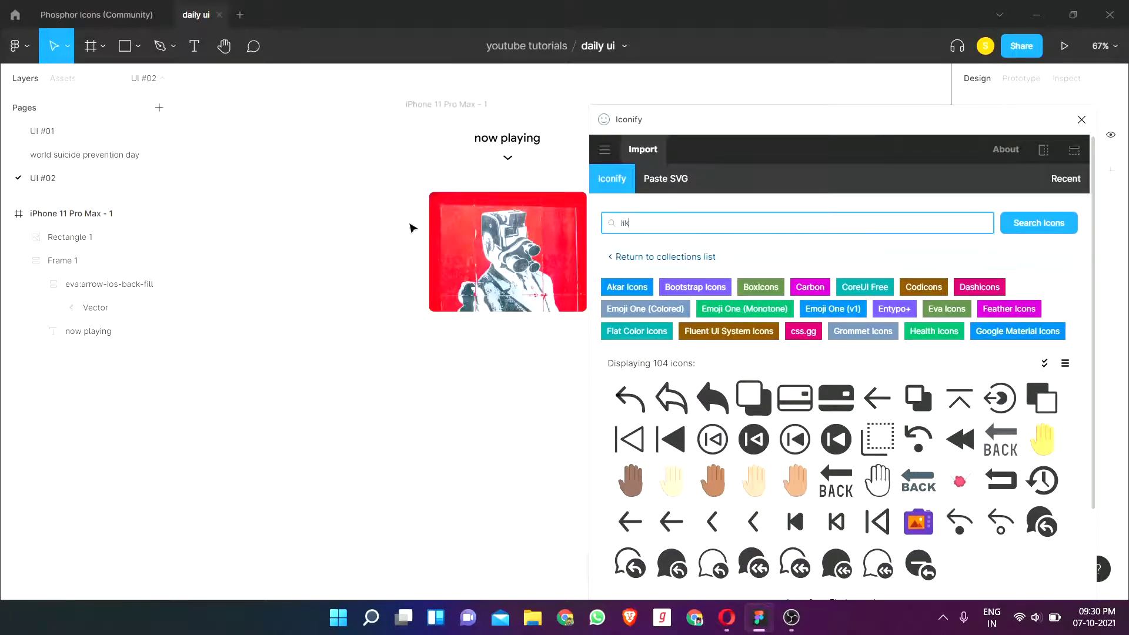
{"action": "type", "text": "e"}
{"action": "key", "text": "Return"}
{"action": "scroll", "coordinate": [930, 428], "scroll_direction": "down", "scroll_amount": 3}
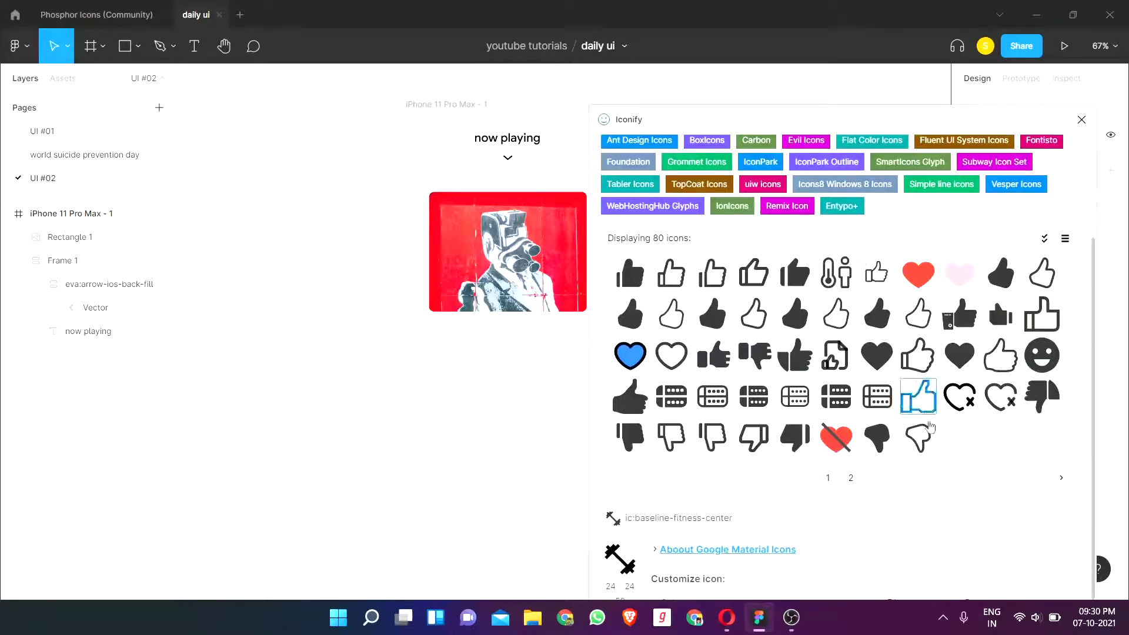
{"action": "left_click_drag", "start_coordinate": [670, 356], "coordinate": [449, 372]}
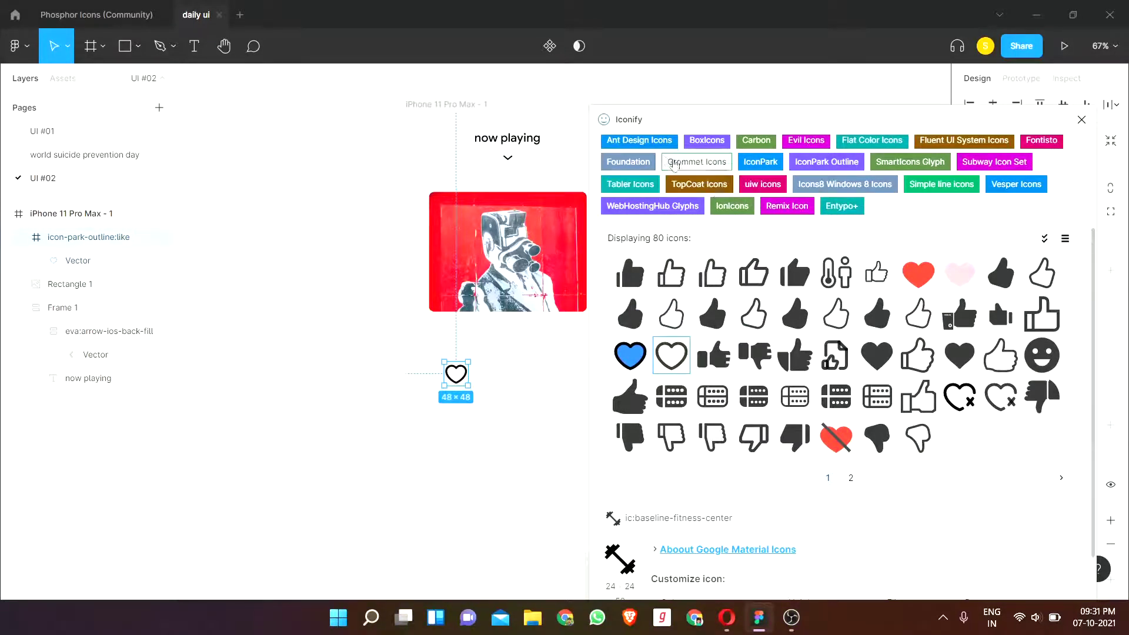
Step: Search Iconify for 'pause' and add two pause-circle icons to the canvas
{"action": "scroll", "coordinate": [676, 164], "scroll_direction": "up", "scroll_amount": 3}
{"action": "type", "text": "pause"}
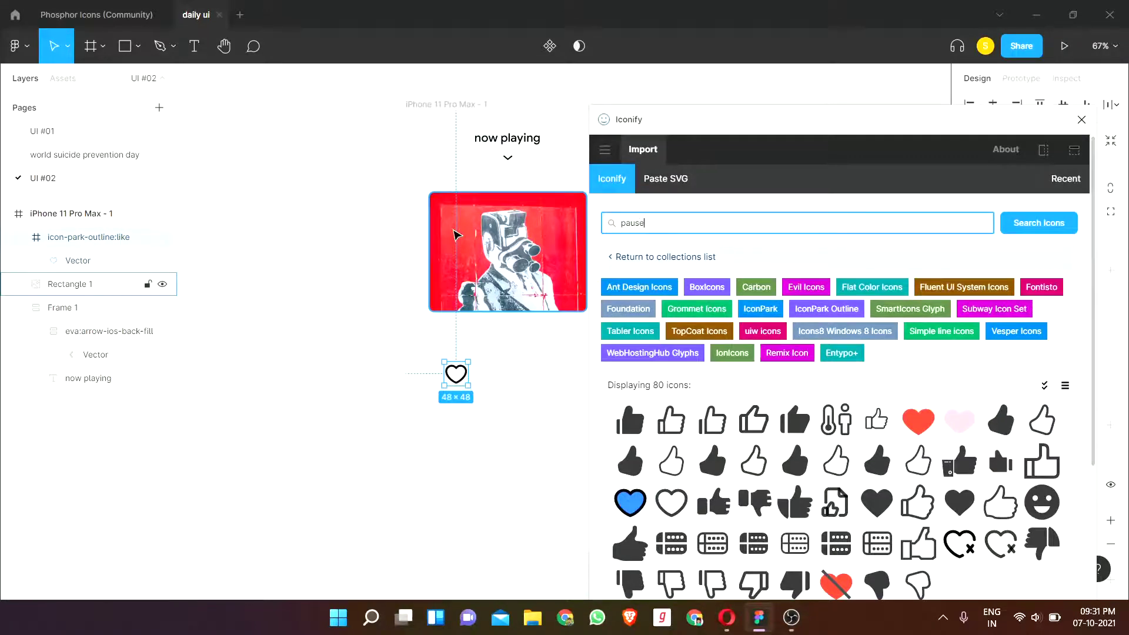
{"action": "key", "text": "Return"}
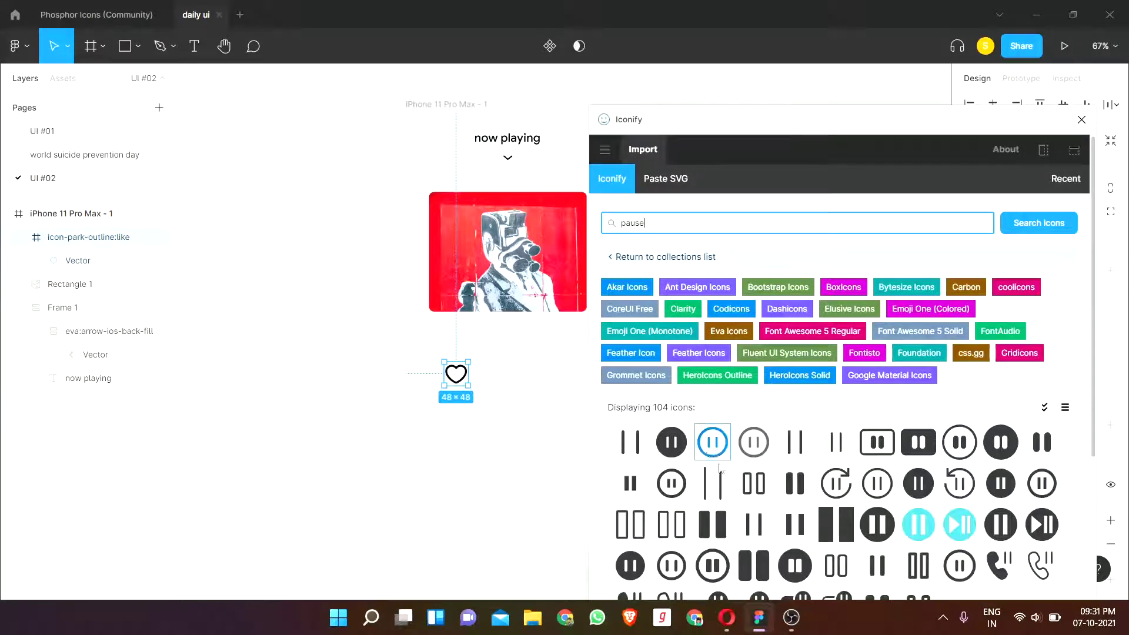
{"action": "mouse_move", "coordinate": [712, 443]}
{"action": "left_mouse_down"}
{"action": "mouse_move", "coordinate": [494, 465]}
{"action": "mouse_move", "coordinate": [461, 448]}
{"action": "mouse_move", "coordinate": [397, 345]}
{"action": "left_mouse_up"}
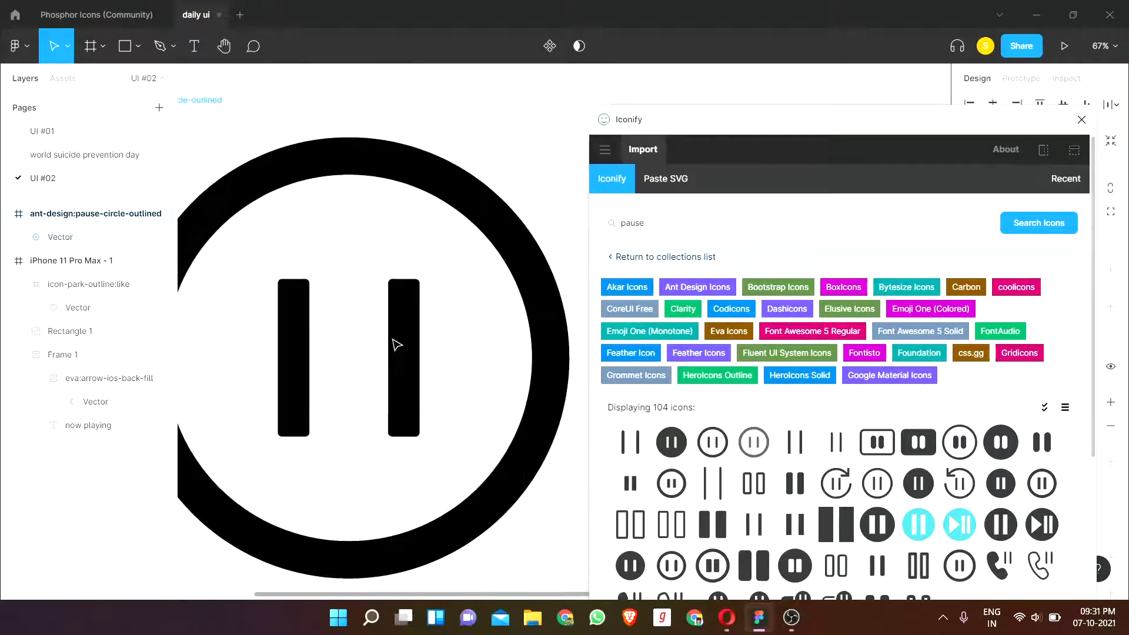
{"action": "scroll", "coordinate": [397, 345], "scroll_direction": "down", "scroll_amount": 2}
{"action": "scroll", "coordinate": [406, 345], "scroll_direction": "down", "scroll_amount": 3}
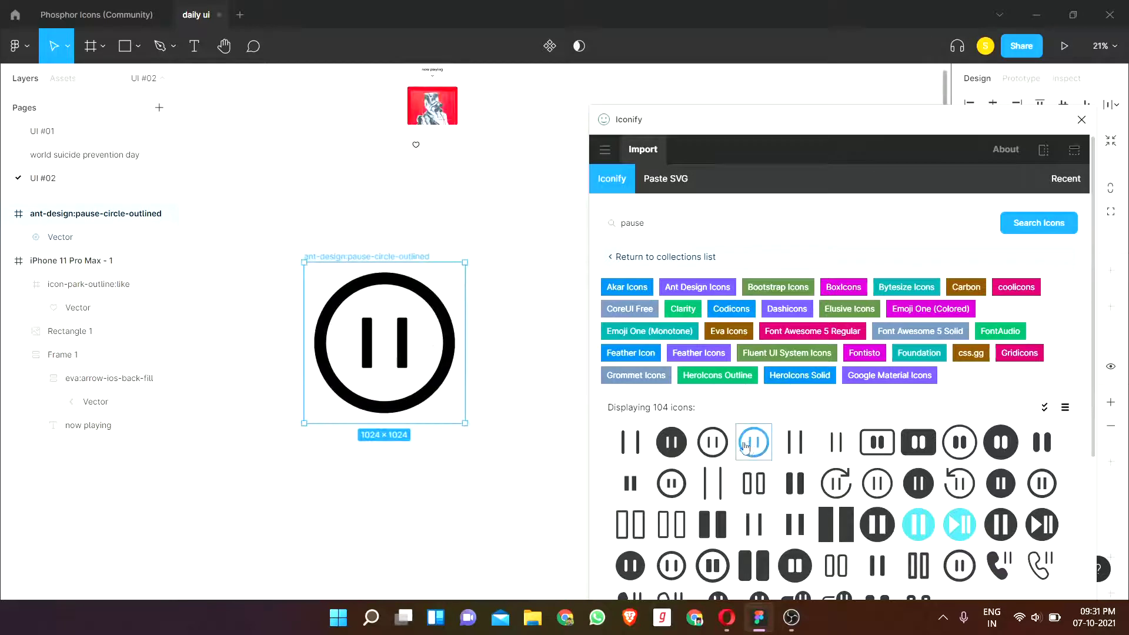
{"action": "left_click_drag", "start_coordinate": [671, 483], "coordinate": [550, 463]}
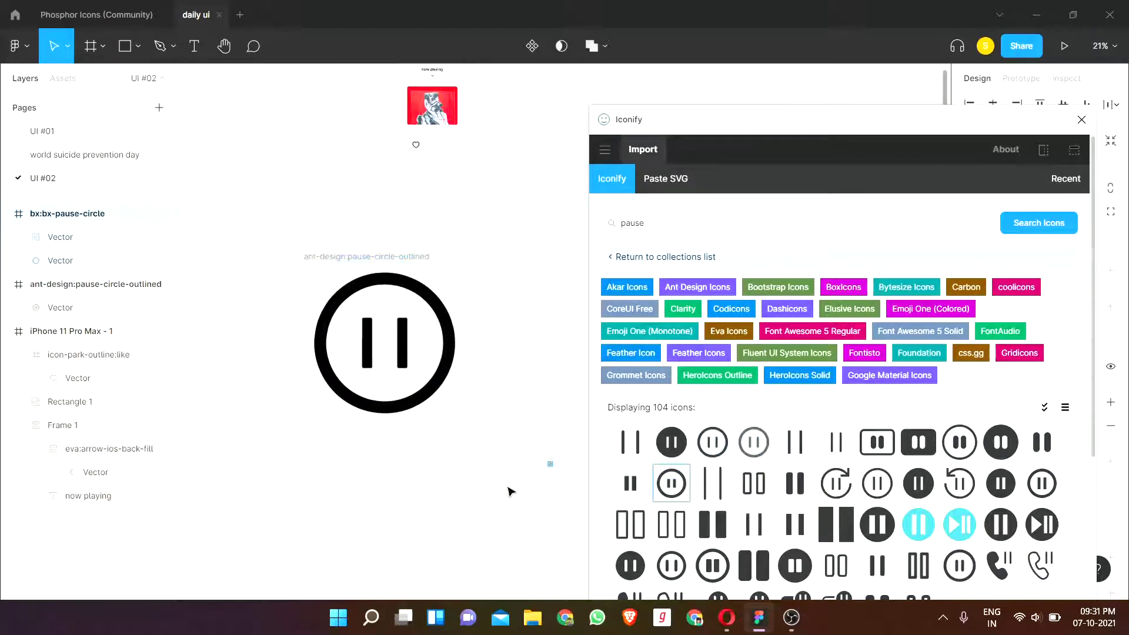
Step: Delete the oversized pause icon, move the other beside the heart, and close Iconify
{"action": "left_click", "coordinate": [411, 279]}
{"action": "key", "text": "Delete"}
{"action": "key", "text": "Delete"}
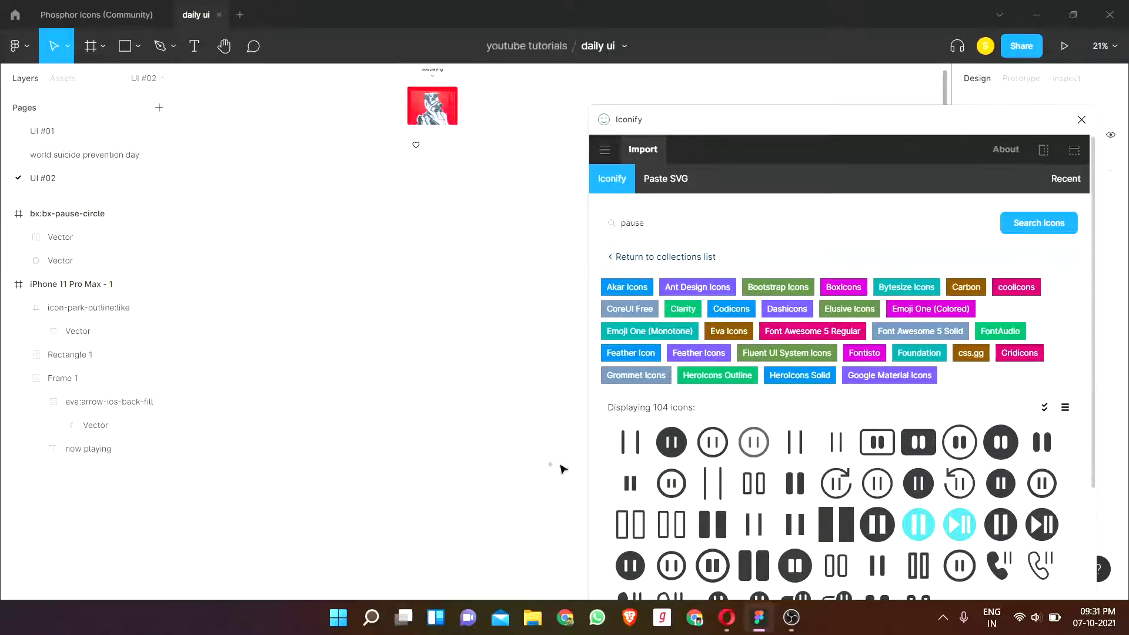
{"action": "left_click_drag", "start_coordinate": [550, 464], "coordinate": [429, 148]}
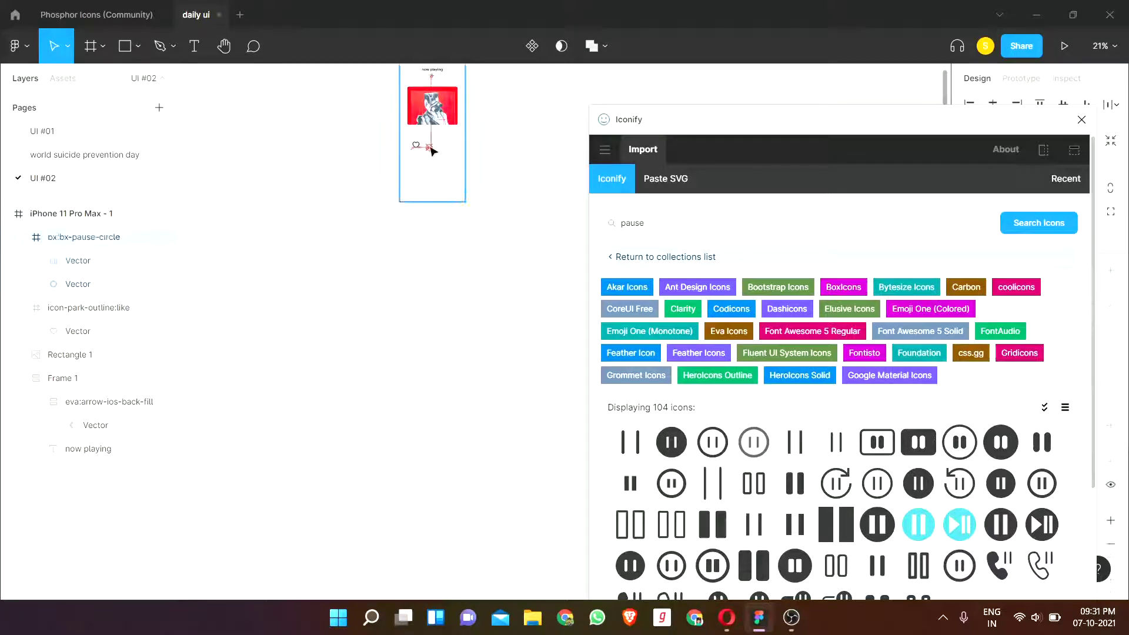
{"action": "left_click", "coordinate": [427, 212]}
{"action": "scroll", "coordinate": [428, 211], "scroll_direction": "up", "scroll_amount": 2}
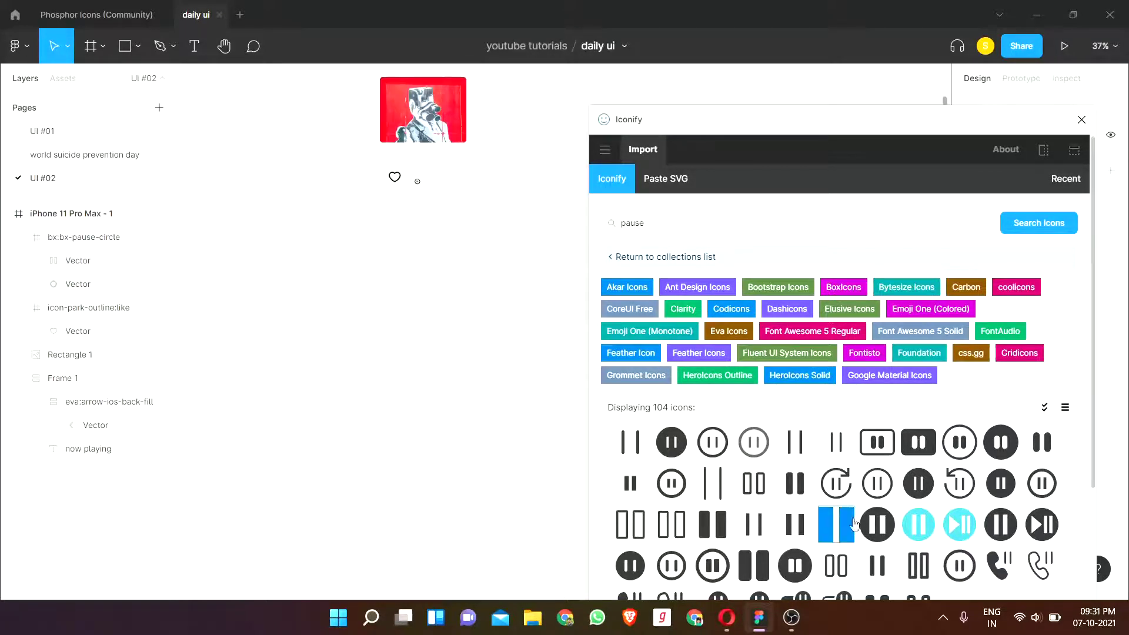
{"action": "scroll", "coordinate": [838, 470], "scroll_direction": "down", "scroll_amount": 4}
{"action": "left_click", "coordinate": [1081, 119]}
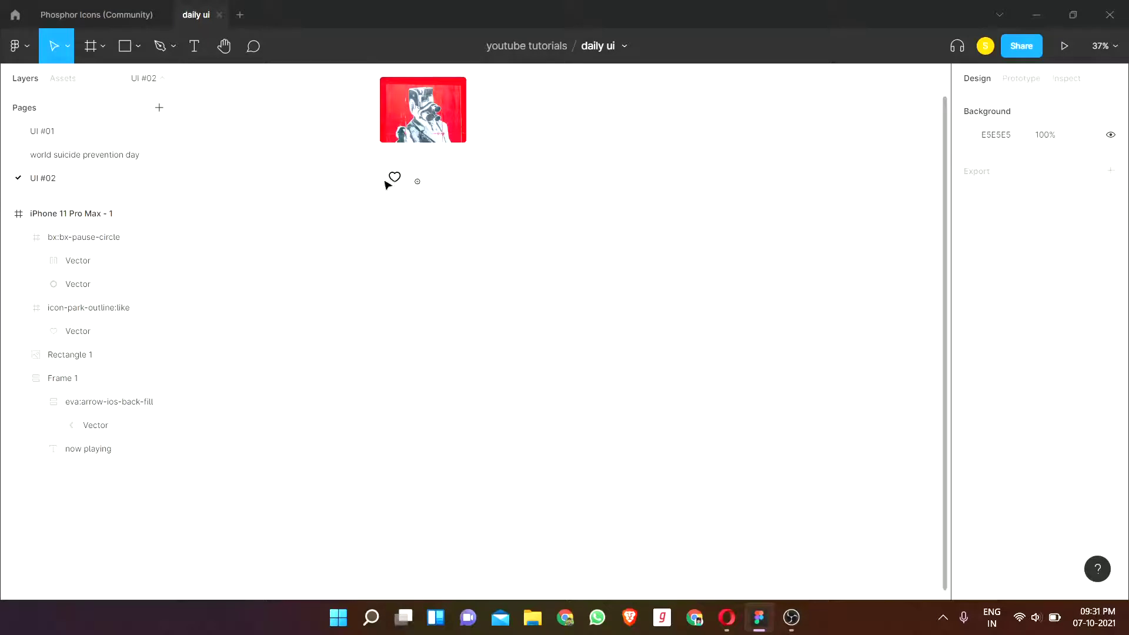
Step: Delete the heart and pause icons from the phone screen
{"action": "scroll", "coordinate": [412, 194], "scroll_direction": "up", "scroll_amount": 2}
{"action": "scroll", "coordinate": [411, 235], "scroll_direction": "up", "scroll_amount": 5}
{"action": "scroll", "coordinate": [529, 323], "scroll_direction": "down", "scroll_amount": 2}
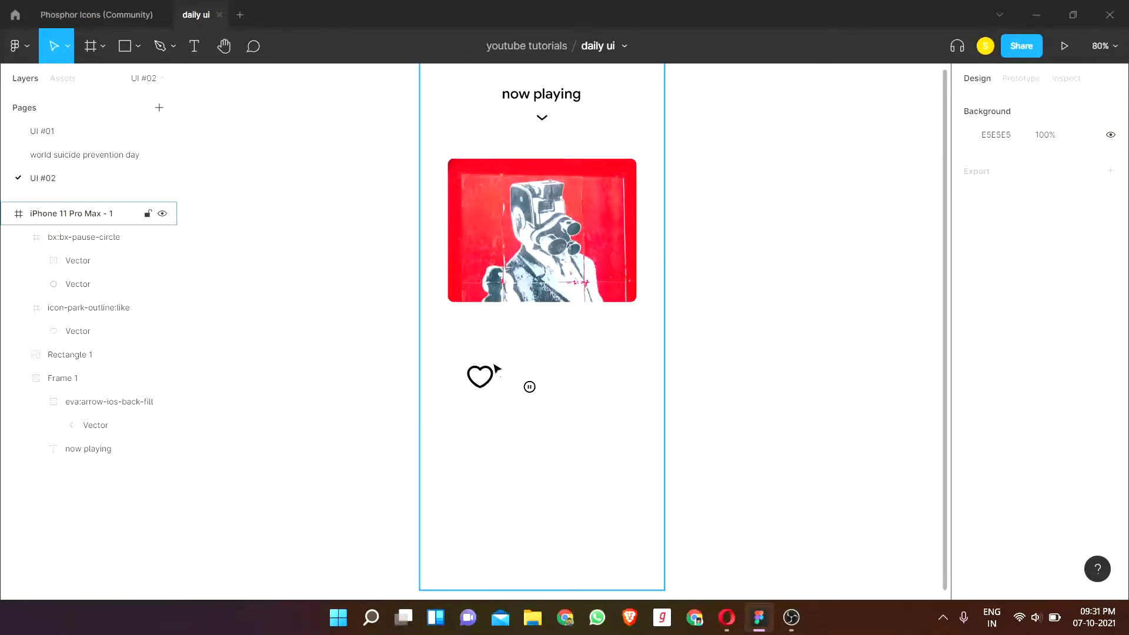
{"action": "left_click", "coordinate": [477, 369]}
{"action": "key", "text": "Delete"}
{"action": "left_click", "coordinate": [530, 387]}
{"action": "key", "text": "Delete"}
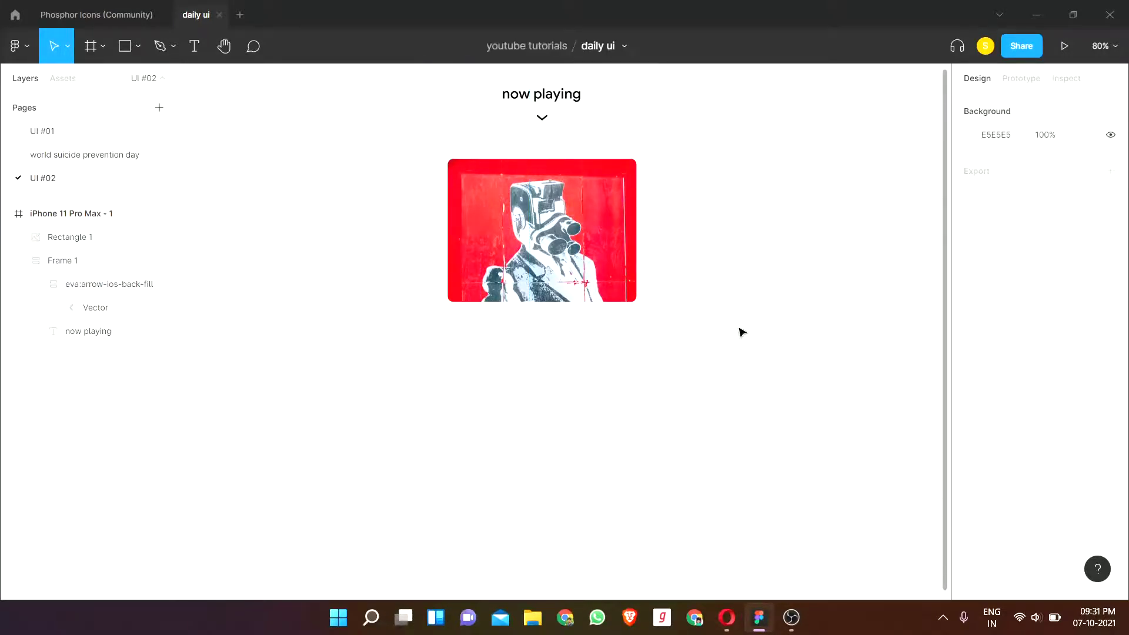
Step: Duplicate the 'now playing' heading below the album art as 'Bad Boy', then delete that attempt
{"action": "scroll", "coordinate": [535, 276], "scroll_direction": "down", "scroll_amount": 2}
{"action": "scroll", "coordinate": [534, 253], "scroll_direction": "down", "scroll_amount": 1}
{"action": "scroll", "coordinate": [587, 235], "scroll_direction": "up", "scroll_amount": 3}
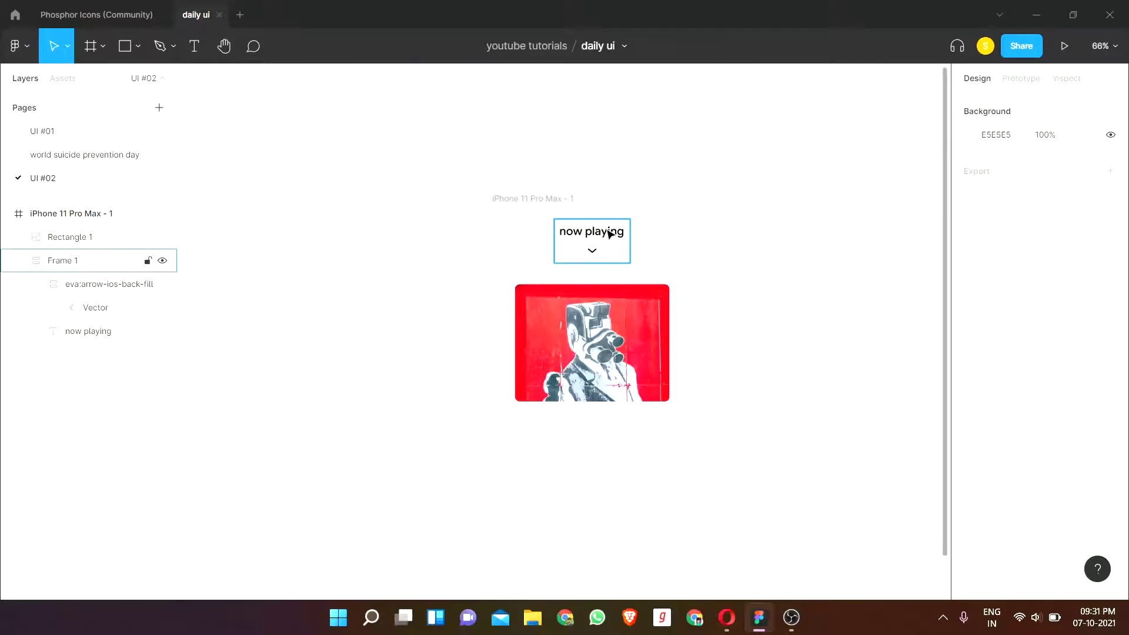
{"action": "left_click", "coordinate": [610, 233]}
{"action": "key", "text": "ctrl+d"}
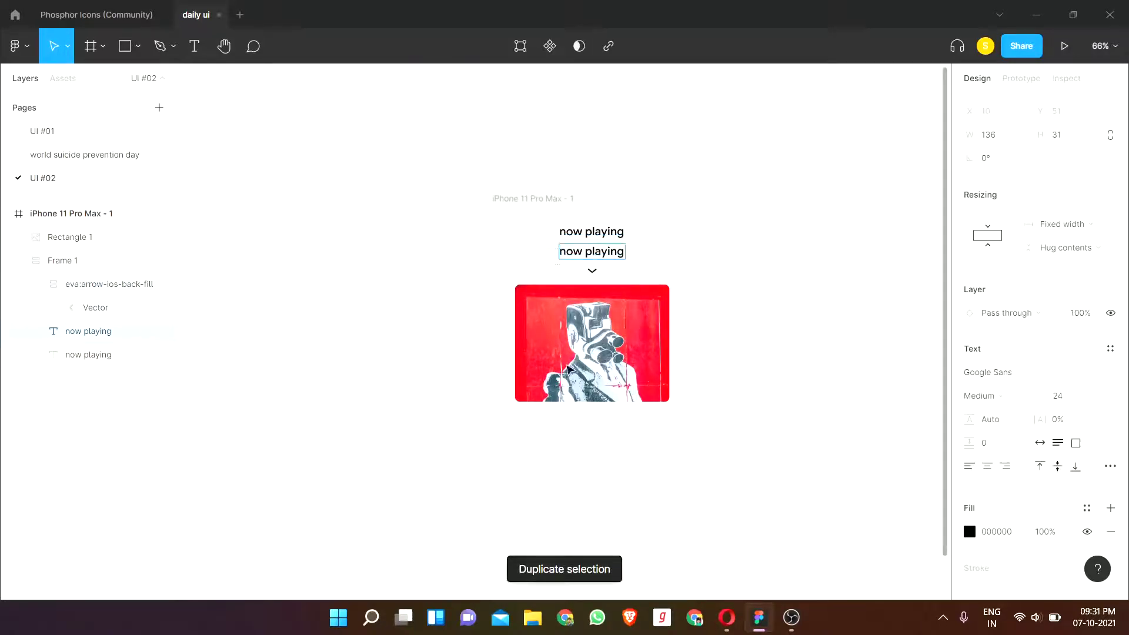
{"action": "mouse_move", "coordinate": [600, 247]}
{"action": "left_mouse_down"}
{"action": "mouse_move", "coordinate": [597, 433]}
{"action": "mouse_move", "coordinate": [595, 417]}
{"action": "left_mouse_up"}
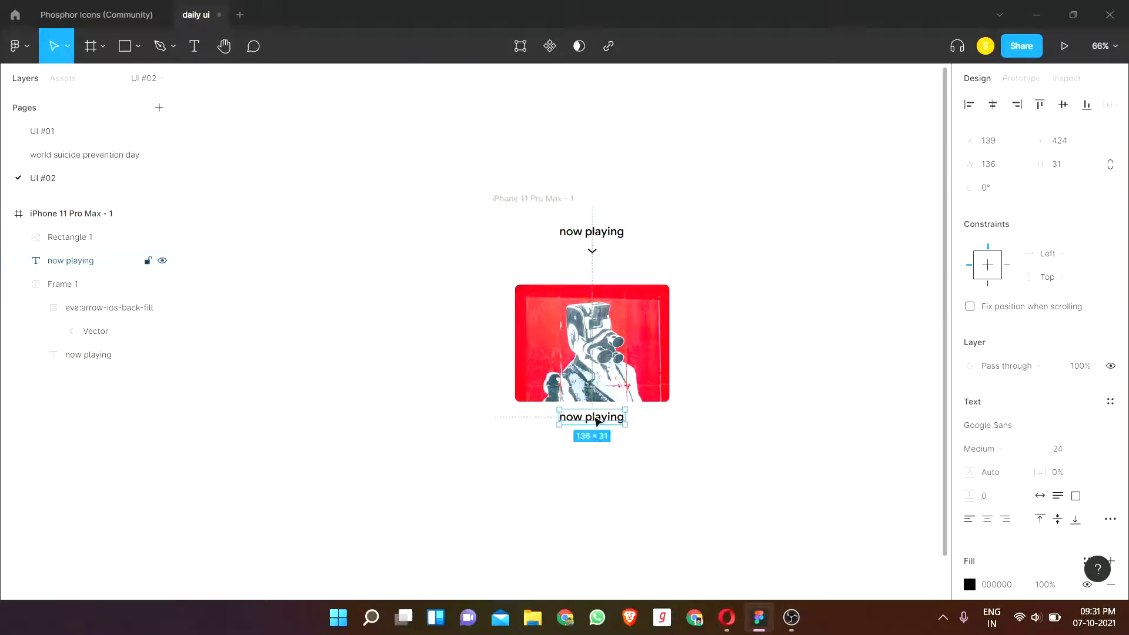
{"action": "type", "text": "Bad Boy"}
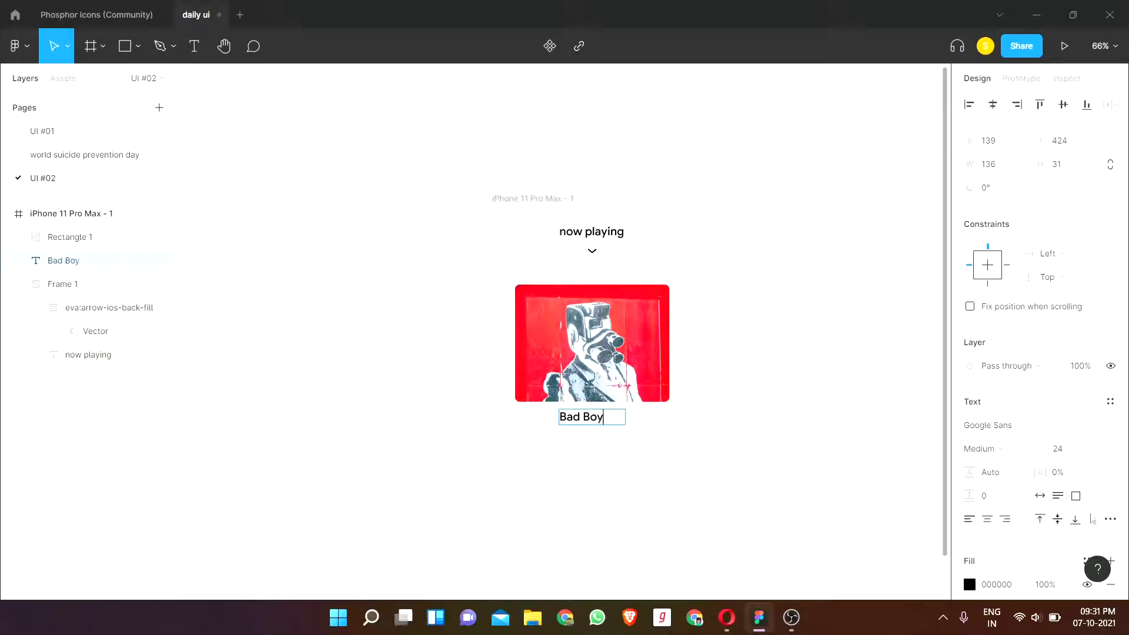
{"action": "key", "text": "Escape"}
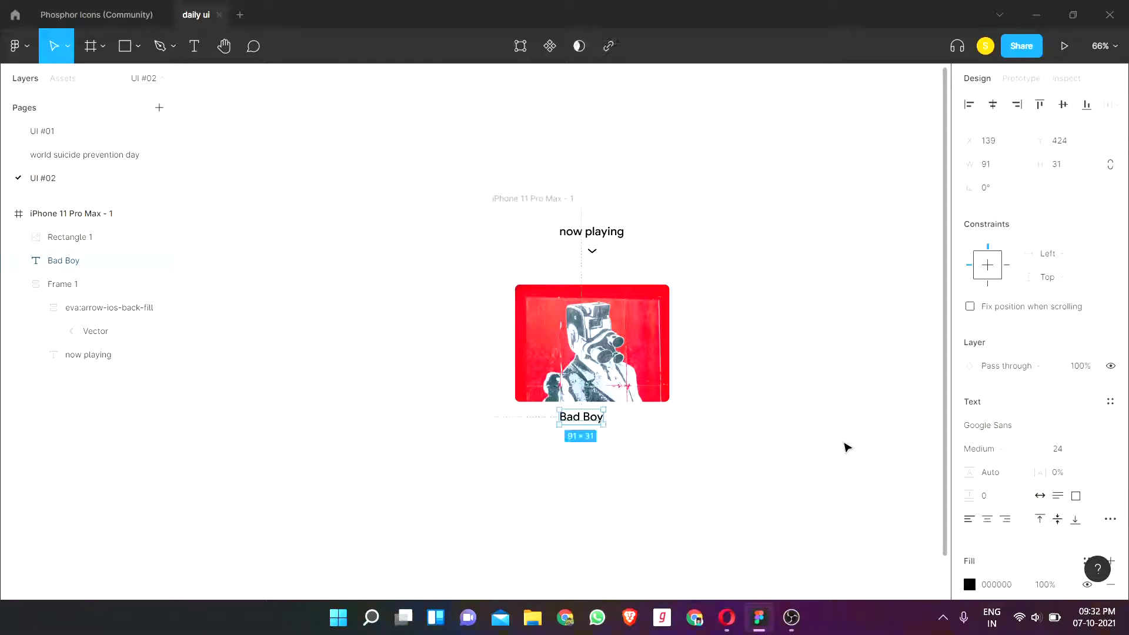
{"action": "key", "text": "Return"}
{"action": "key", "text": "BackSpace"}
{"action": "key", "text": "BackSpace"}
{"action": "key", "text": "BackSpace"}
{"action": "type", "text": "Ba"}
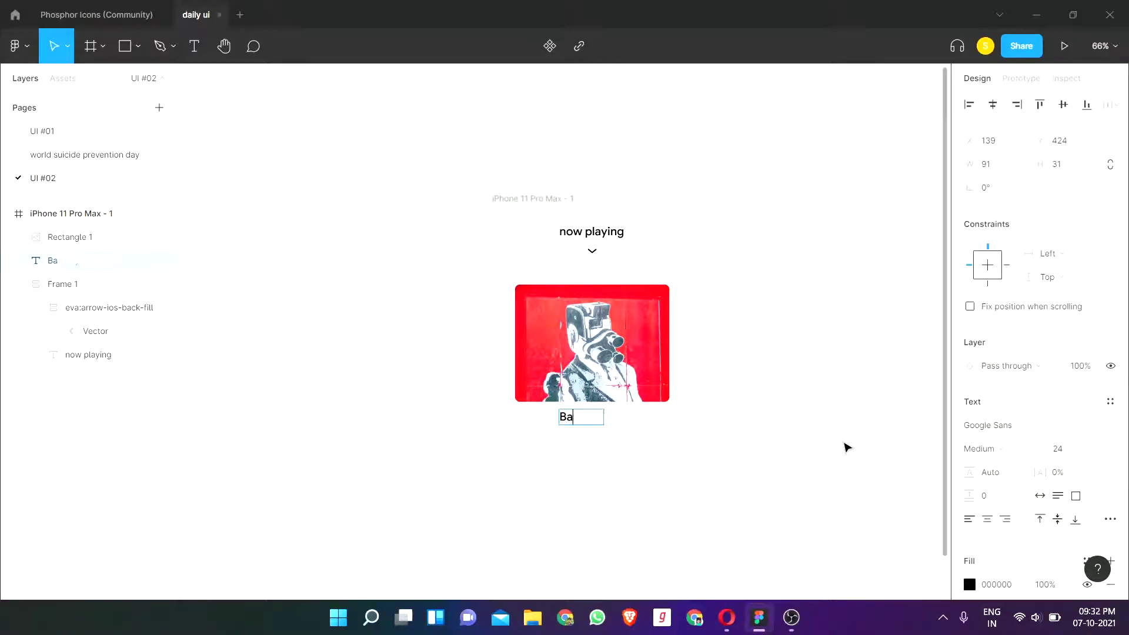
{"action": "type", "text": "d Boy"}
{"action": "key", "text": "Escape"}
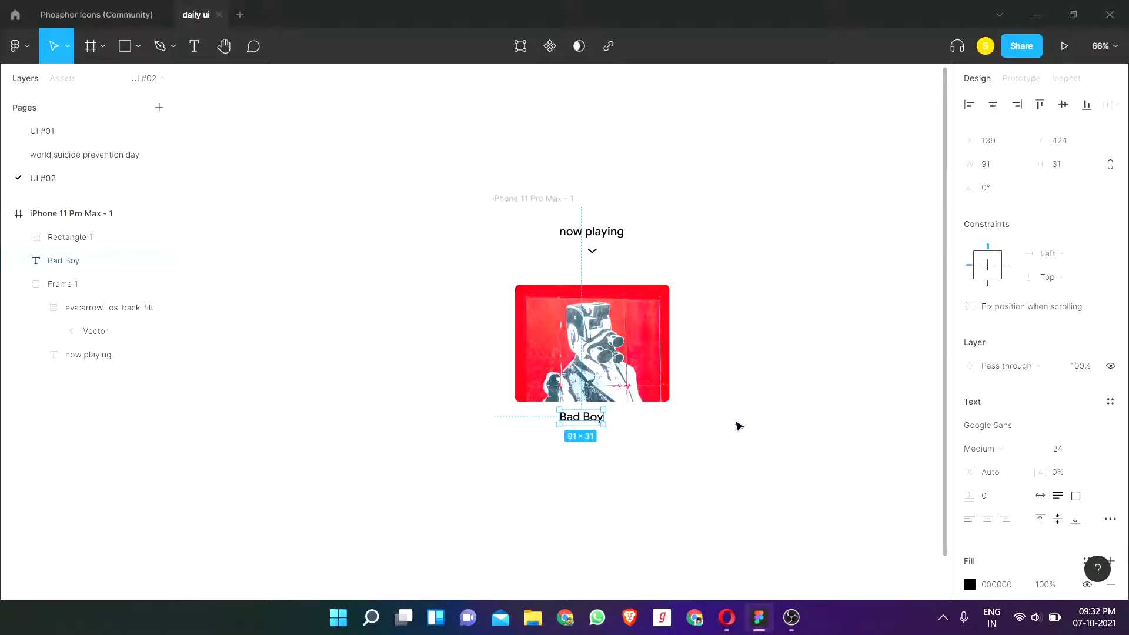
{"action": "key", "text": "Delete"}
Step: Duplicate the 'now playing' heading again beneath the red album art for editing
{"action": "left_click", "coordinate": [587, 235]}
{"action": "key", "text": "ctrl+d"}
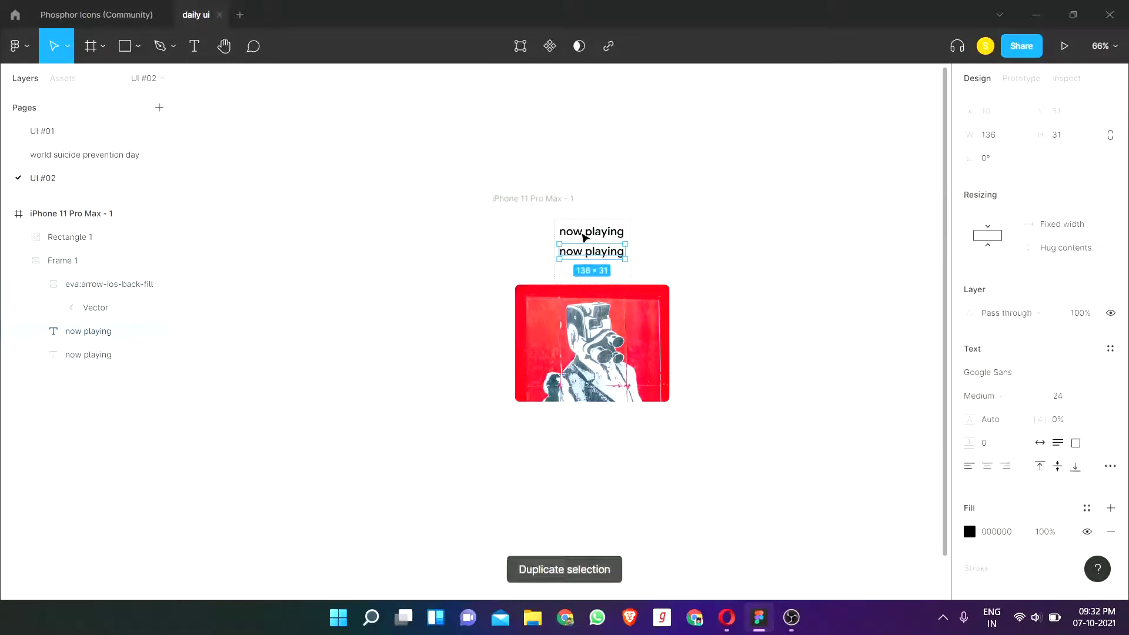
{"action": "left_click_drag", "start_coordinate": [593, 253], "coordinate": [593, 431]}
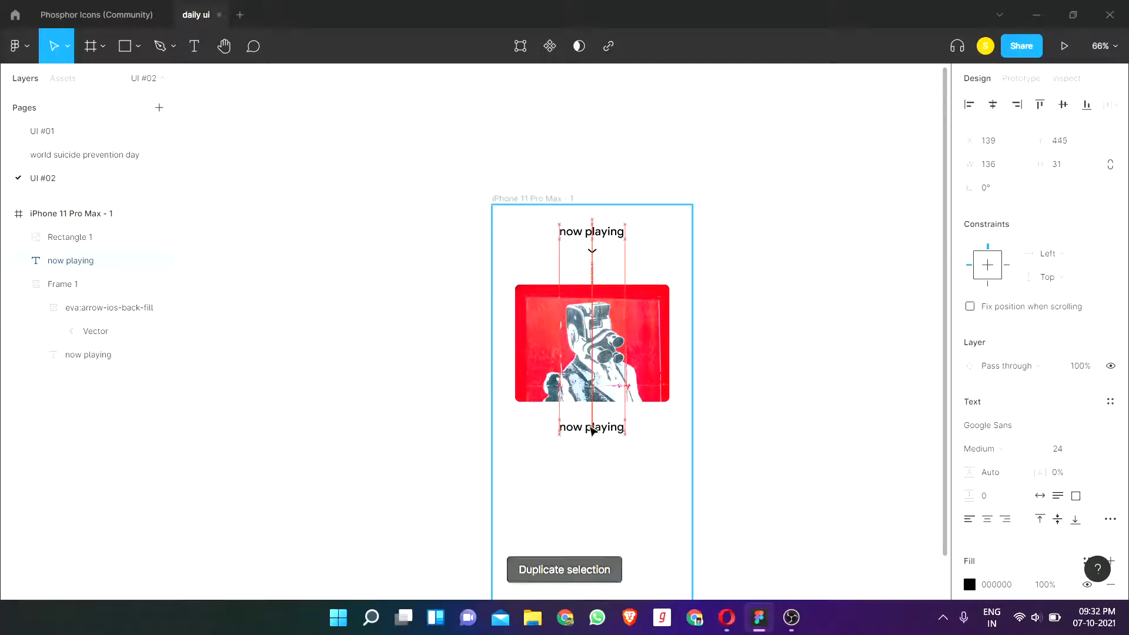
{"action": "double_click", "coordinate": [593, 429]}
Step: Retype the copy as 'Bad Boy' and wrap it in an auto-layout frame
{"action": "type", "text": "Bad Boy"}
{"action": "left_click", "coordinate": [756, 435]}
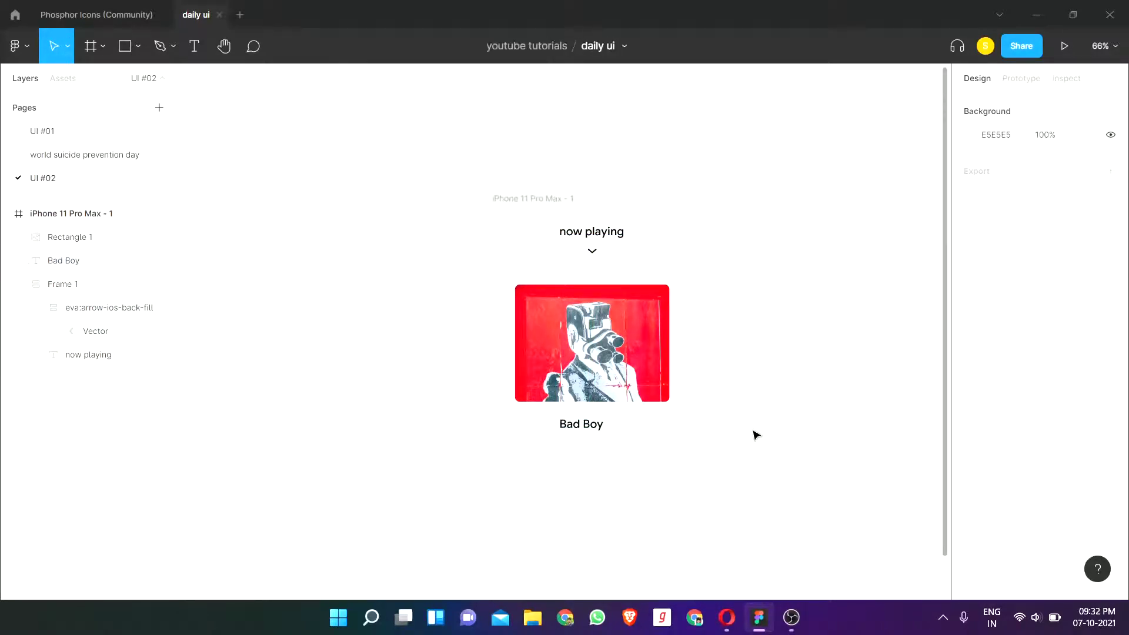
{"action": "left_click", "coordinate": [600, 426]}
{"action": "key", "text": "shift+a"}
{"action": "left_click", "coordinate": [766, 418]}
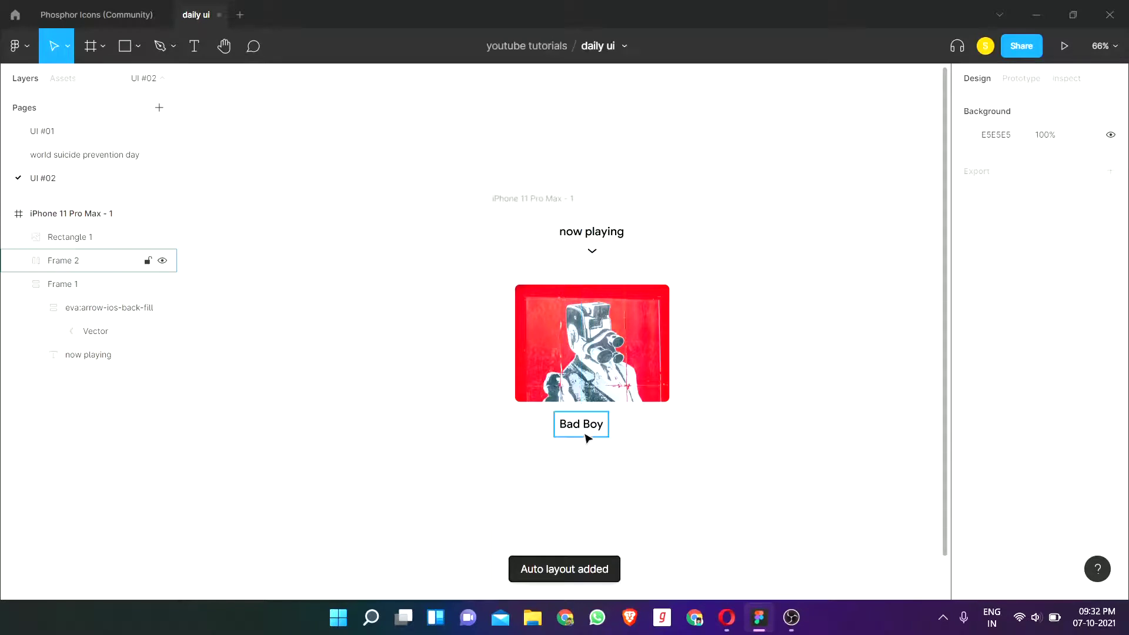
{"action": "double_click", "coordinate": [588, 434]}
{"action": "left_click", "coordinate": [641, 429]}
Step: Drag the Bad Boy frame to centre it under the album art
{"action": "scroll", "coordinate": [591, 430], "scroll_direction": "up", "scroll_amount": 3}
{"action": "scroll", "coordinate": [582, 386], "scroll_direction": "down", "scroll_amount": 4}
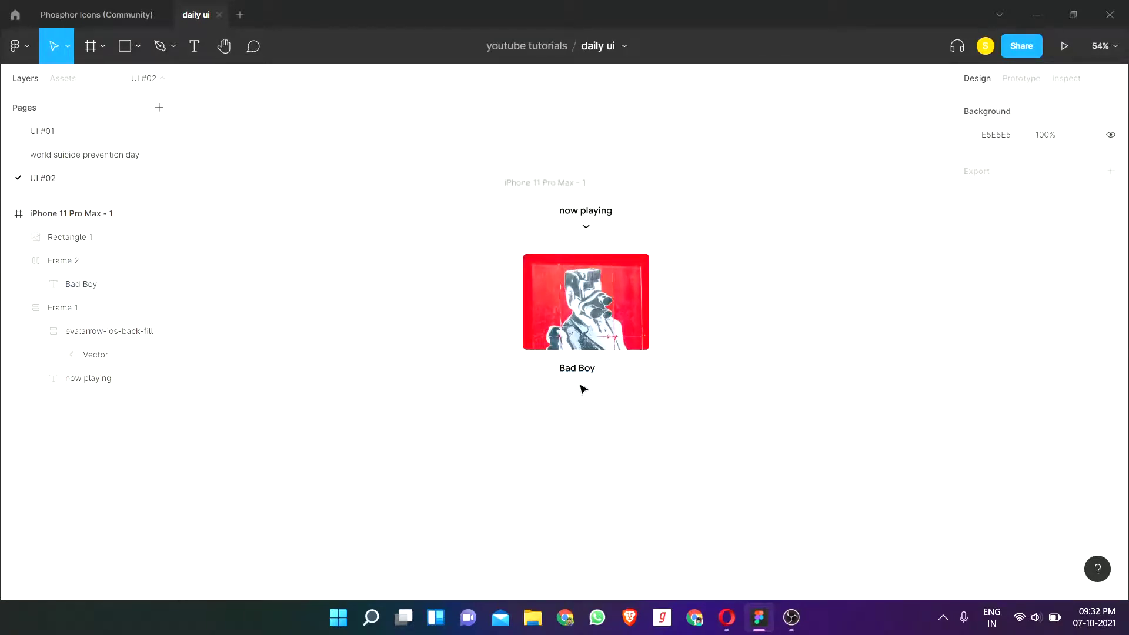
{"action": "double_click", "coordinate": [581, 373]}
{"action": "left_click", "coordinate": [695, 386]}
{"action": "left_click", "coordinate": [587, 373]}
{"action": "left_click", "coordinate": [580, 373]}
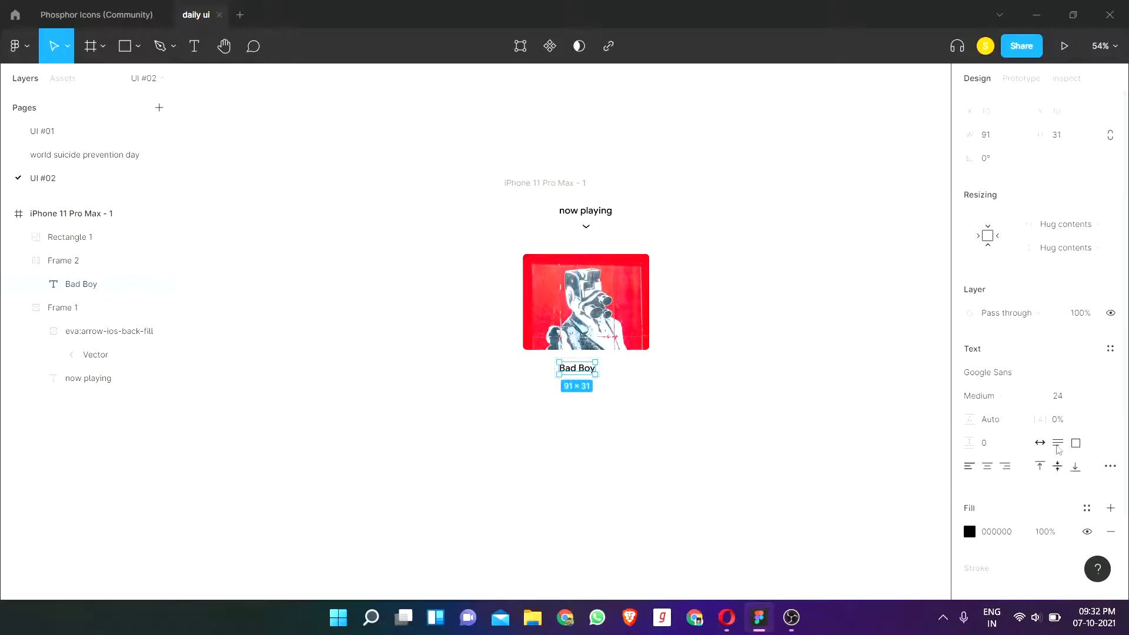
{"action": "left_click", "coordinate": [680, 382]}
{"action": "scroll", "coordinate": [582, 359], "scroll_direction": "up", "scroll_amount": 4}
{"action": "left_click", "coordinate": [591, 369]}
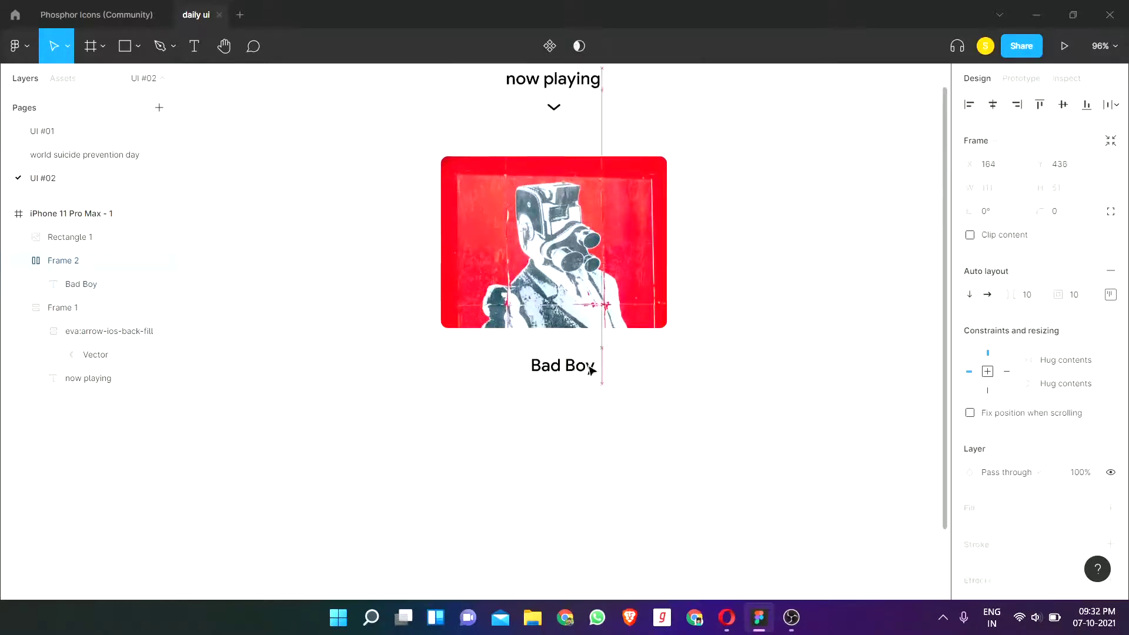
{"action": "left_click_drag", "start_coordinate": [591, 369], "coordinate": [567, 360]}
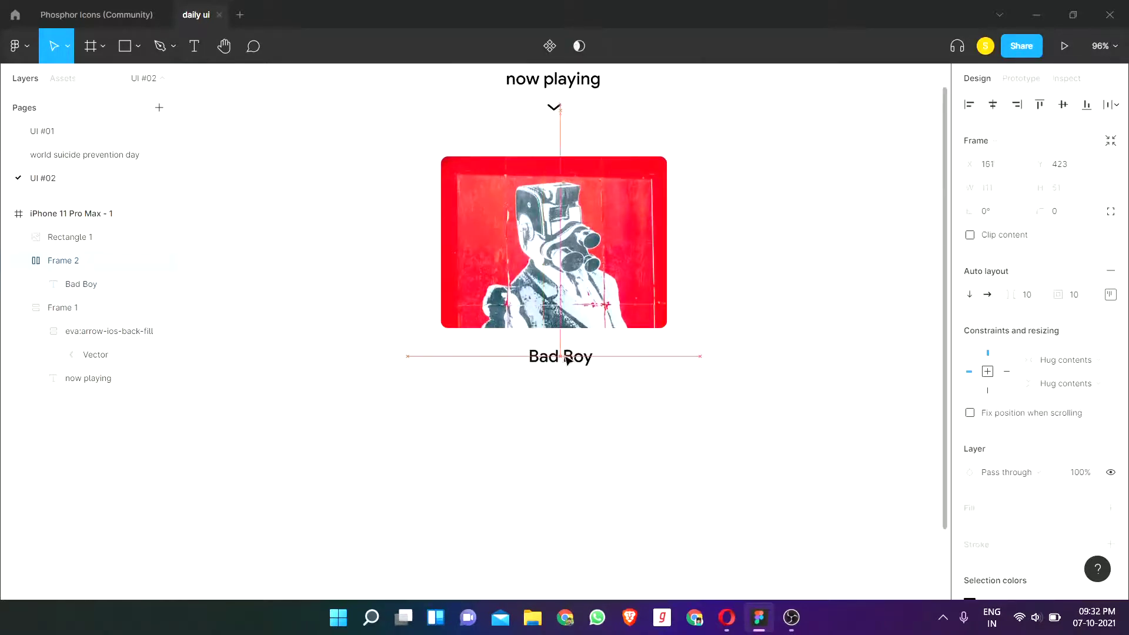
{"action": "left_click", "coordinate": [764, 365]}
Step: Duplicate the Bad Boy frame and place the copy below the title
{"action": "scroll", "coordinate": [583, 417], "scroll_direction": "up", "scroll_amount": 1}
{"action": "left_click", "coordinate": [563, 395]}
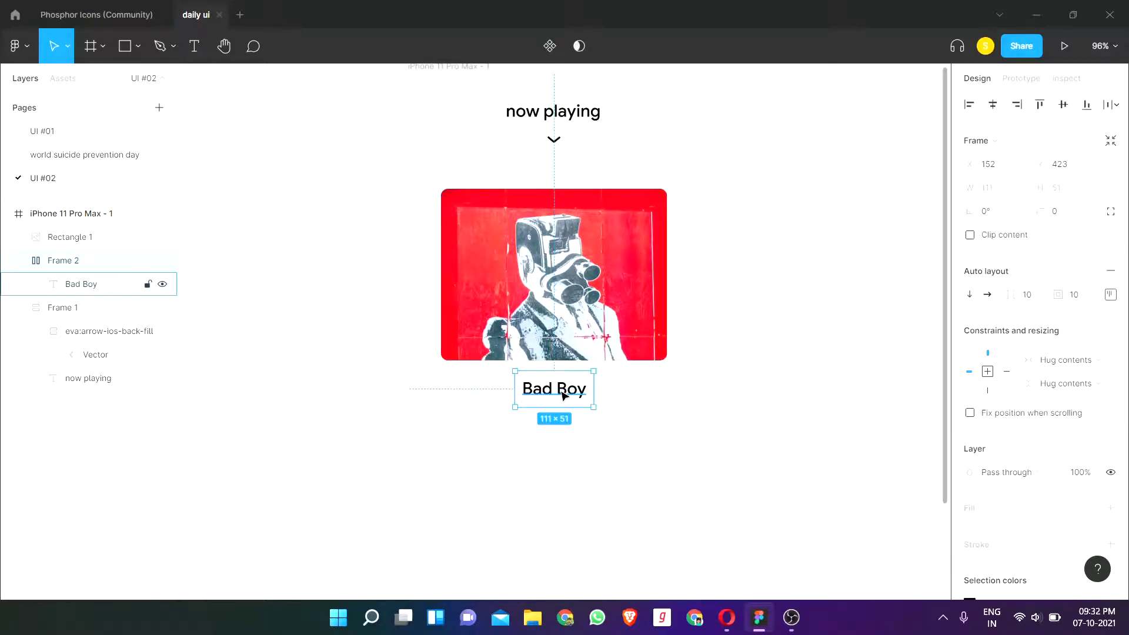
{"action": "key", "text": "ctrl+d"}
{"action": "mouse_move", "coordinate": [563, 395]}
{"action": "left_mouse_down"}
{"action": "mouse_move", "coordinate": [539, 419]}
{"action": "mouse_move", "coordinate": [557, 419]}
{"action": "left_mouse_up"}
Step: Retype the copied title as 'yo yo honey singh'
{"action": "double_click", "coordinate": [554, 417]}
{"action": "key", "text": "Return"}
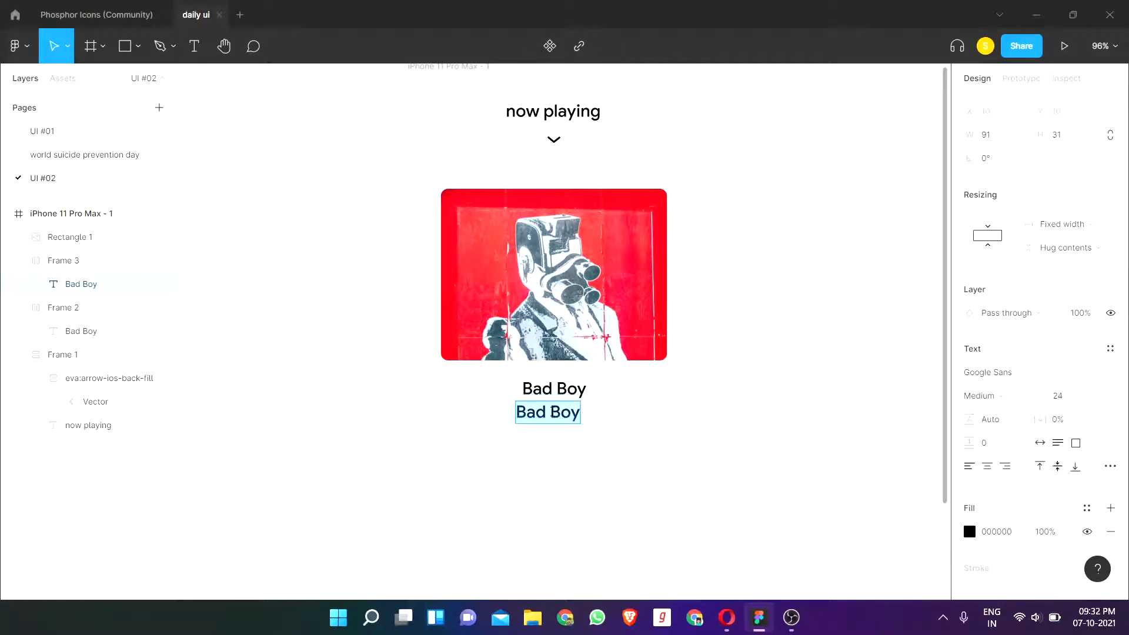
{"action": "type", "text": "YO YO"}
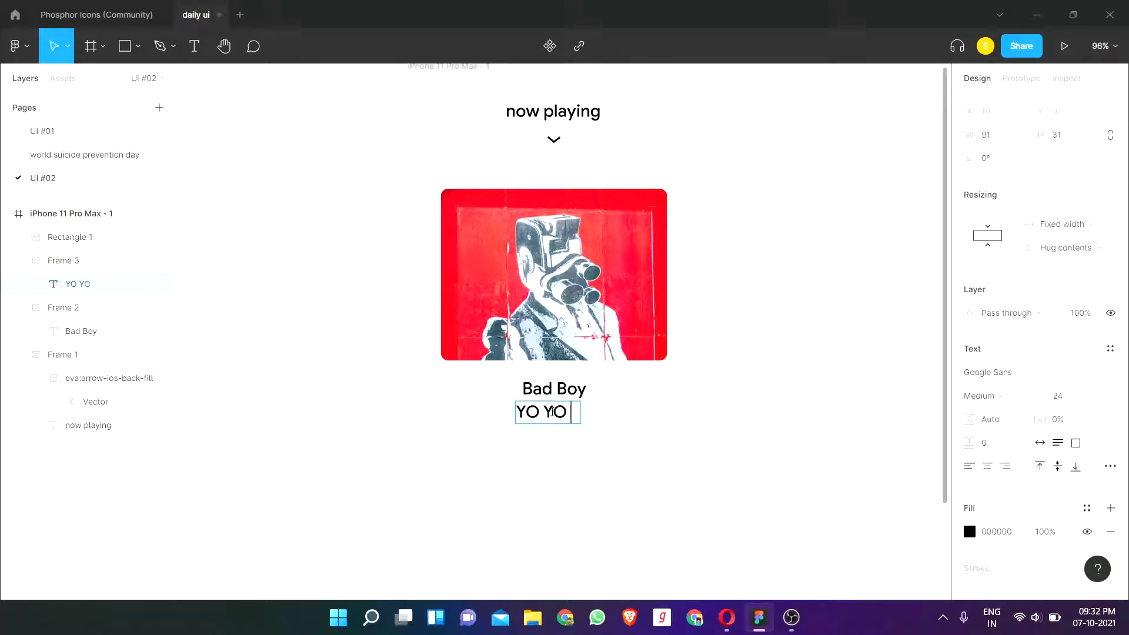
{"action": "key", "text": "Return"}
{"action": "type", "text": "hONE"}
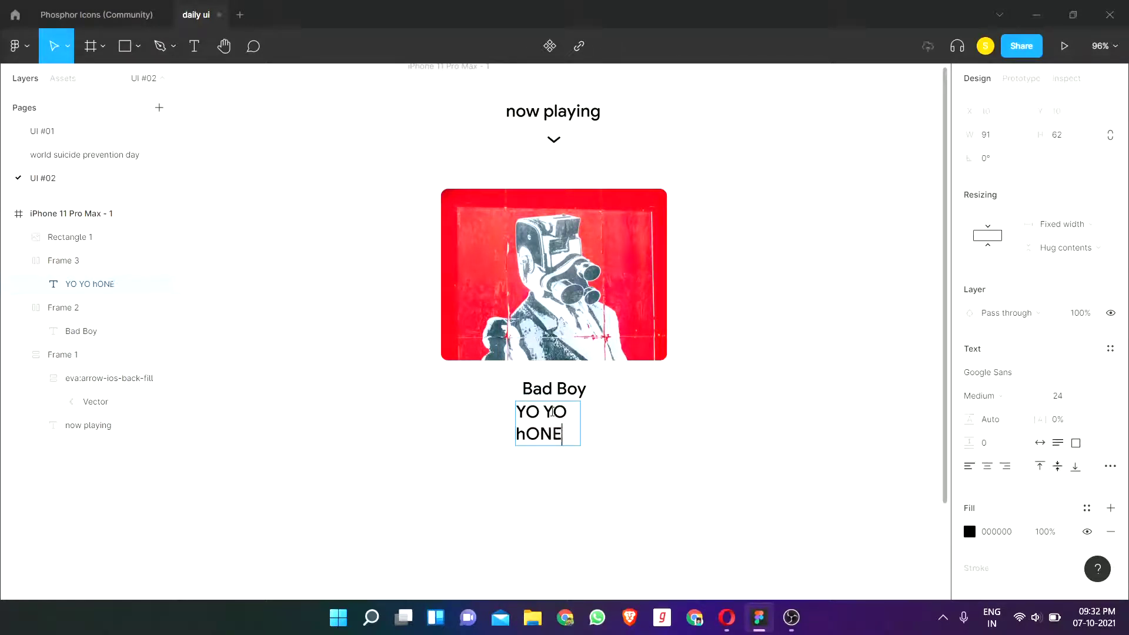
{"action": "key", "text": "BackSpace"}
{"action": "key", "text": "BackSpace"}
{"action": "key", "text": "BackSpace"}
{"action": "key", "text": "BackSpace"}
{"action": "key", "text": "BackSpace"}
{"action": "key", "text": "BackSpace"}
{"action": "type", "text": "y"}
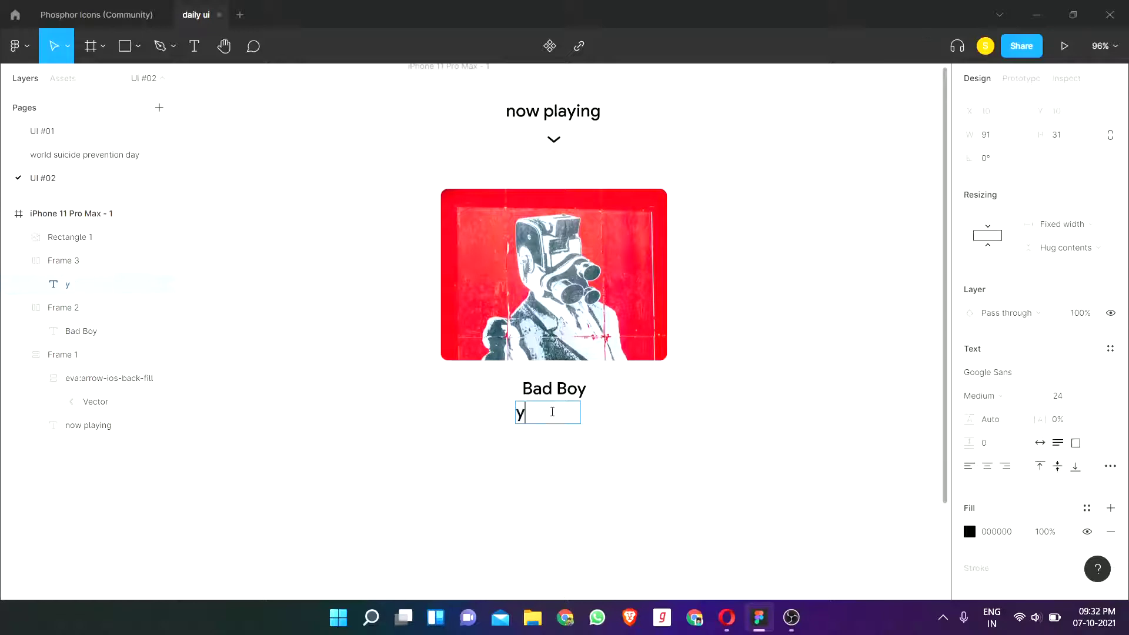
{"action": "type", "text": "o yo honey "}
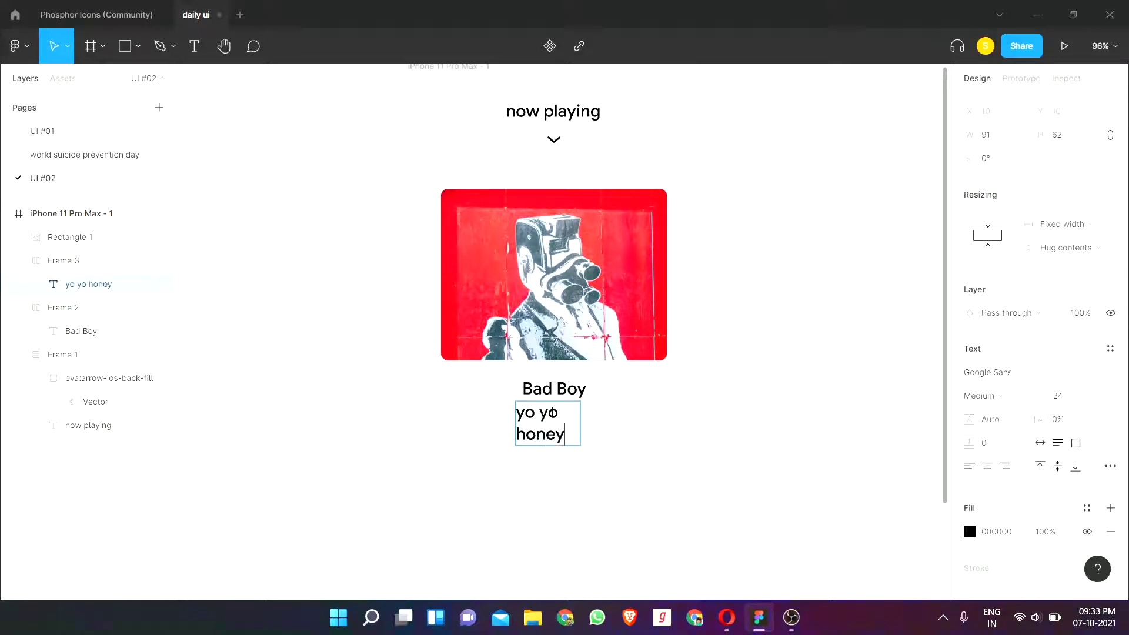
{"action": "type", "text": "singh"}
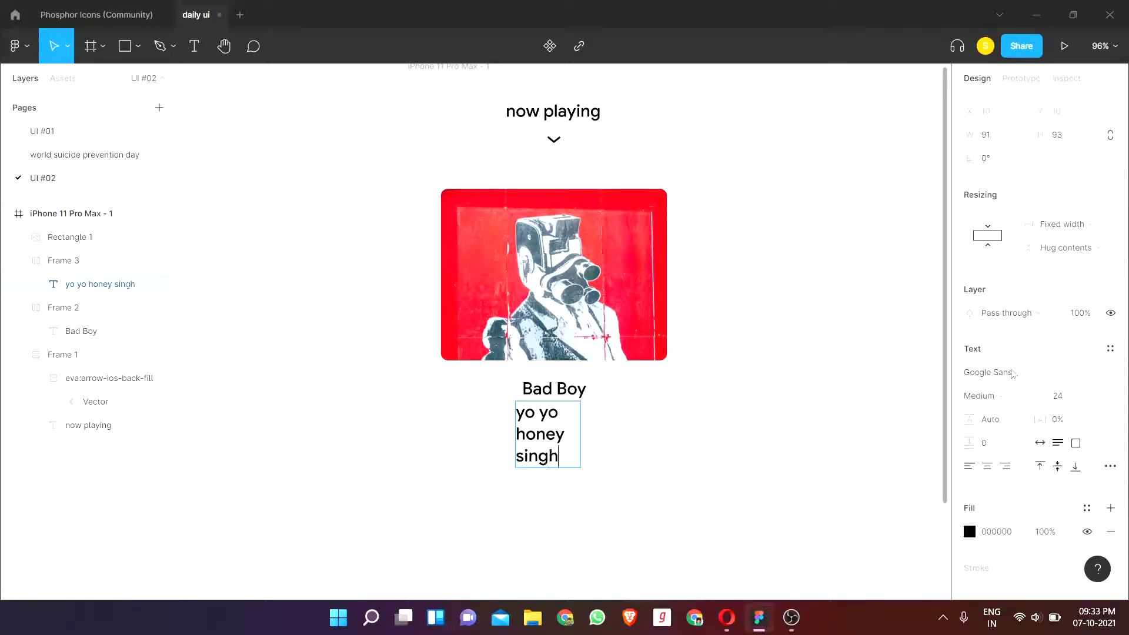
Step: Give the artist name auto width and font size 16
{"action": "left_click", "coordinate": [1041, 443]}
{"action": "left_click", "coordinate": [1074, 404]}
{"action": "type", "text": "18"}
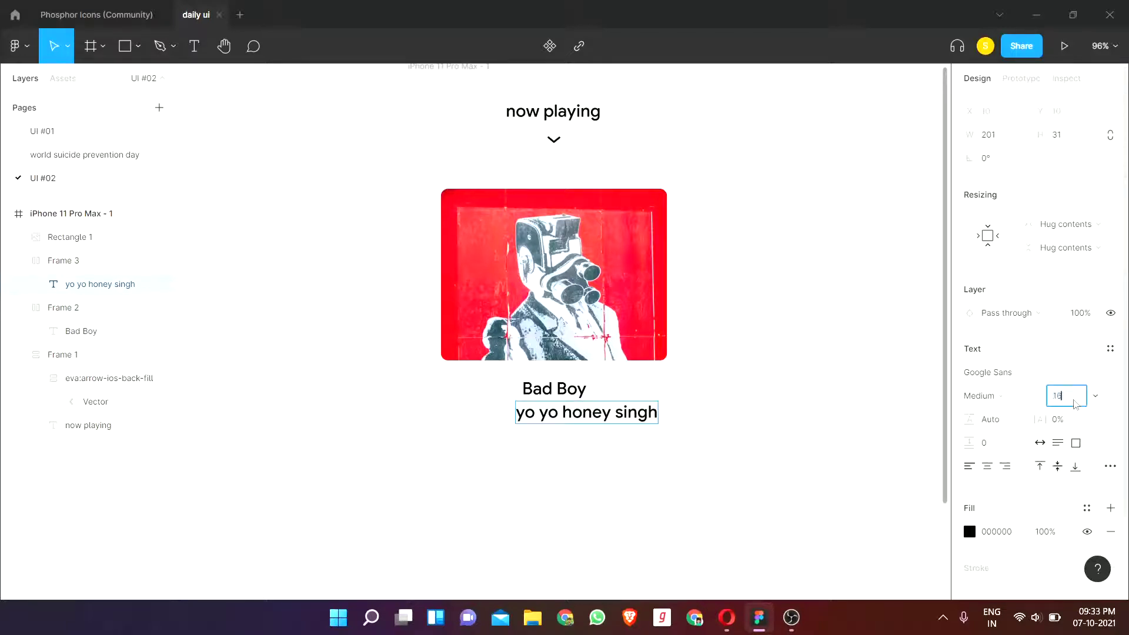
{"action": "key", "text": "Return"}
{"action": "left_click", "coordinate": [921, 419]}
{"action": "left_click", "coordinate": [100, 284]}
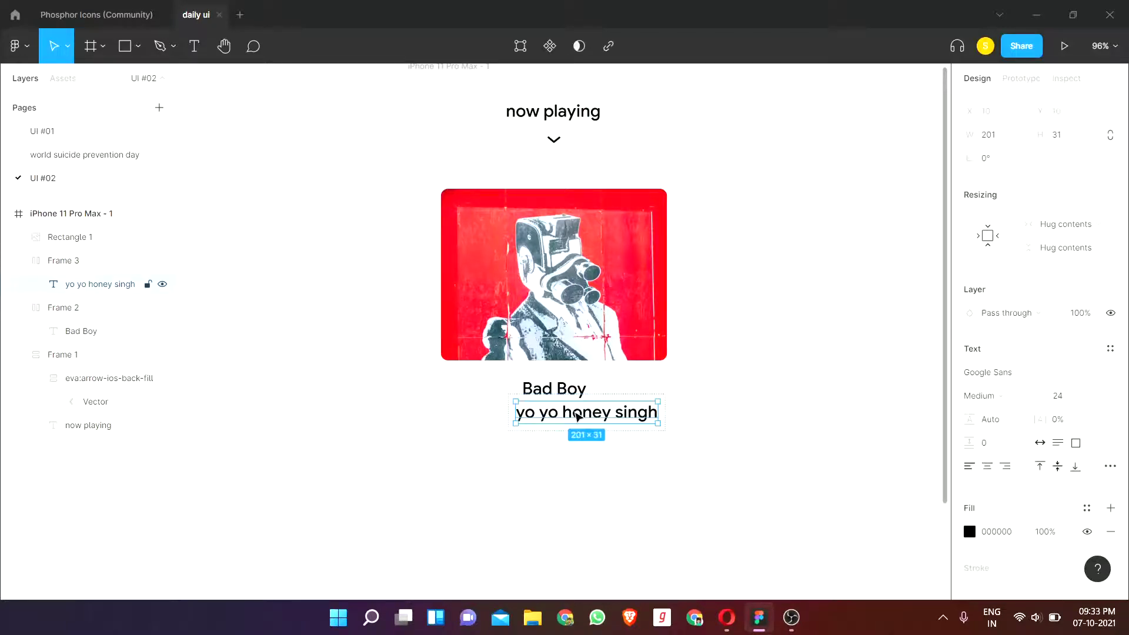
{"action": "double_click", "coordinate": [585, 412]}
{"action": "key", "text": "ctrl+a"}
{"action": "left_click", "coordinate": [1085, 398]}
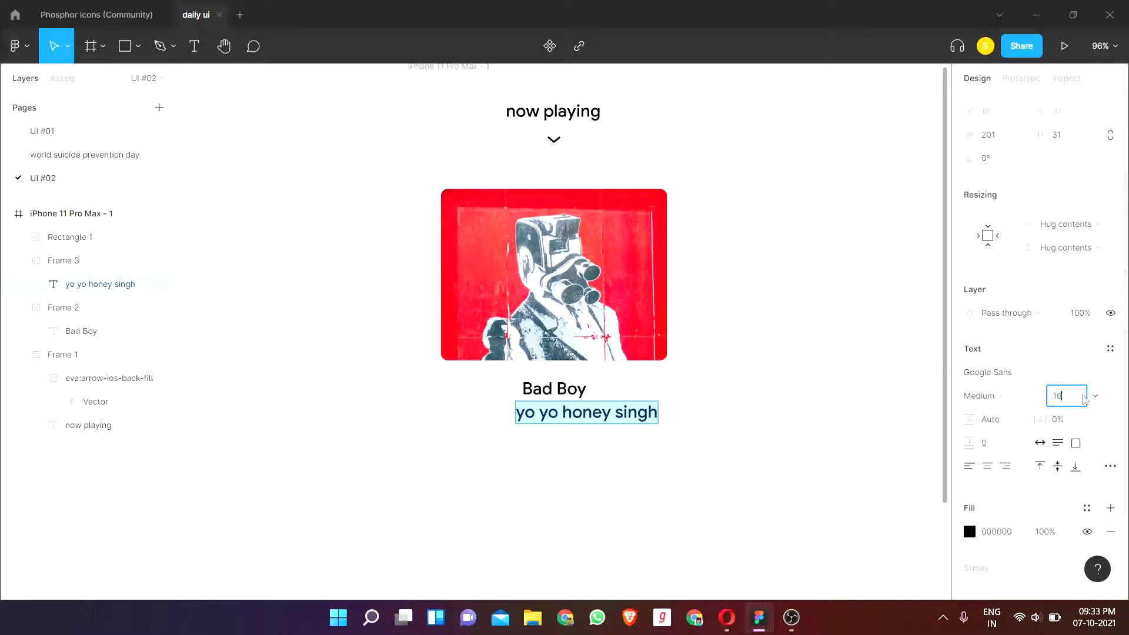
{"action": "key", "text": "Return"}
{"action": "left_click", "coordinate": [815, 341]}
Step: Centre the artist name frame beneath the Bad Boy title
{"action": "left_click", "coordinate": [566, 413]}
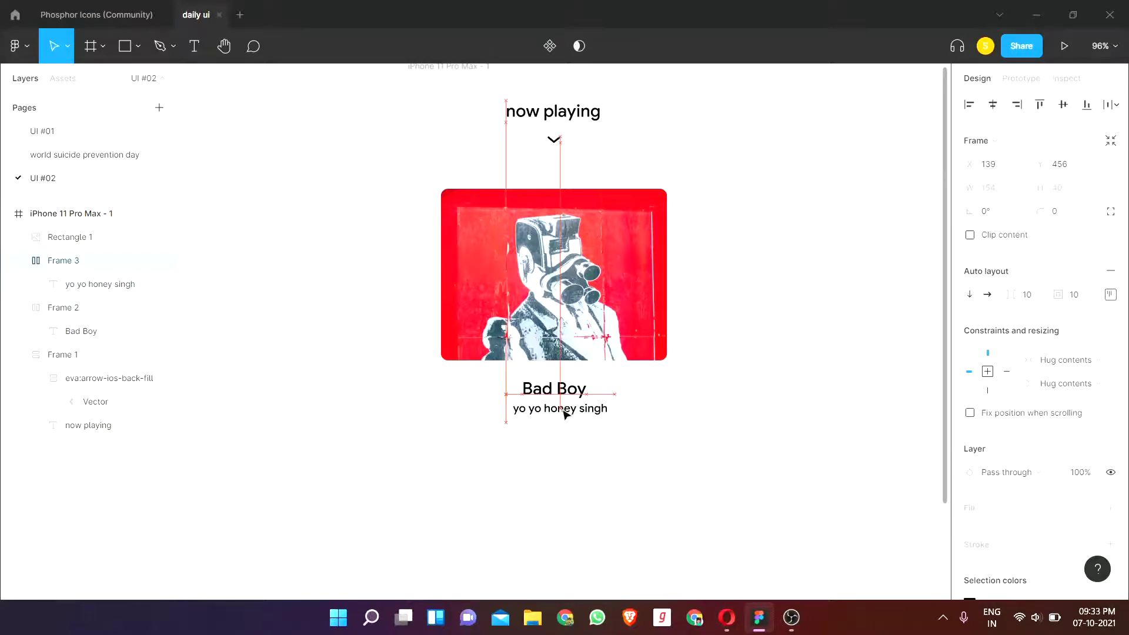
{"action": "left_click_drag", "start_coordinate": [564, 413], "coordinate": [559, 412]}
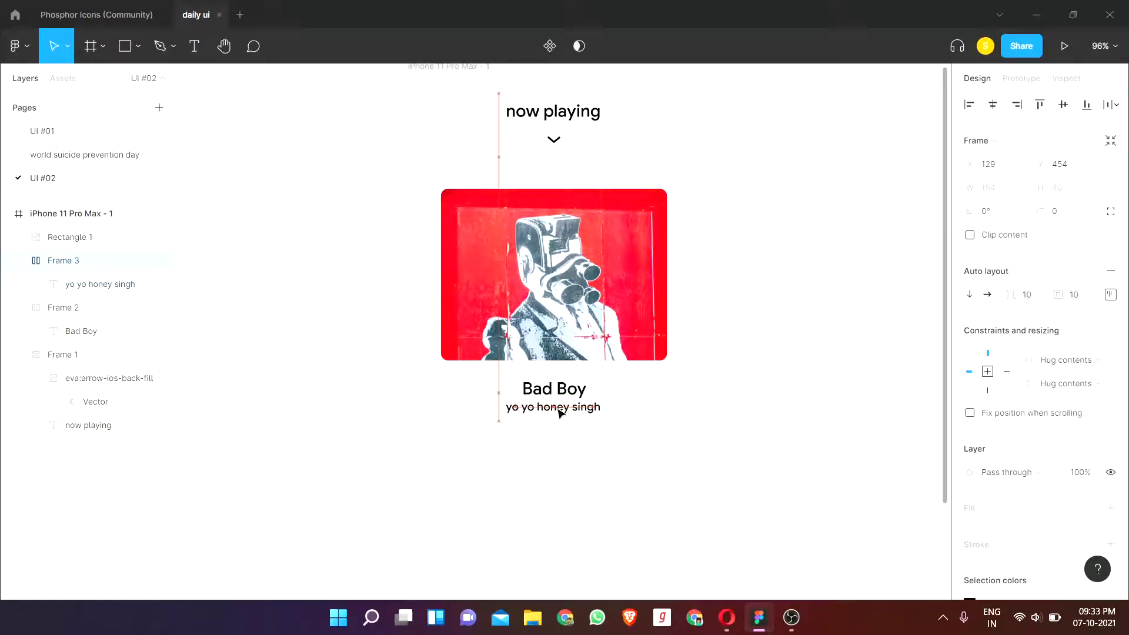
{"action": "left_click", "coordinate": [815, 389]}
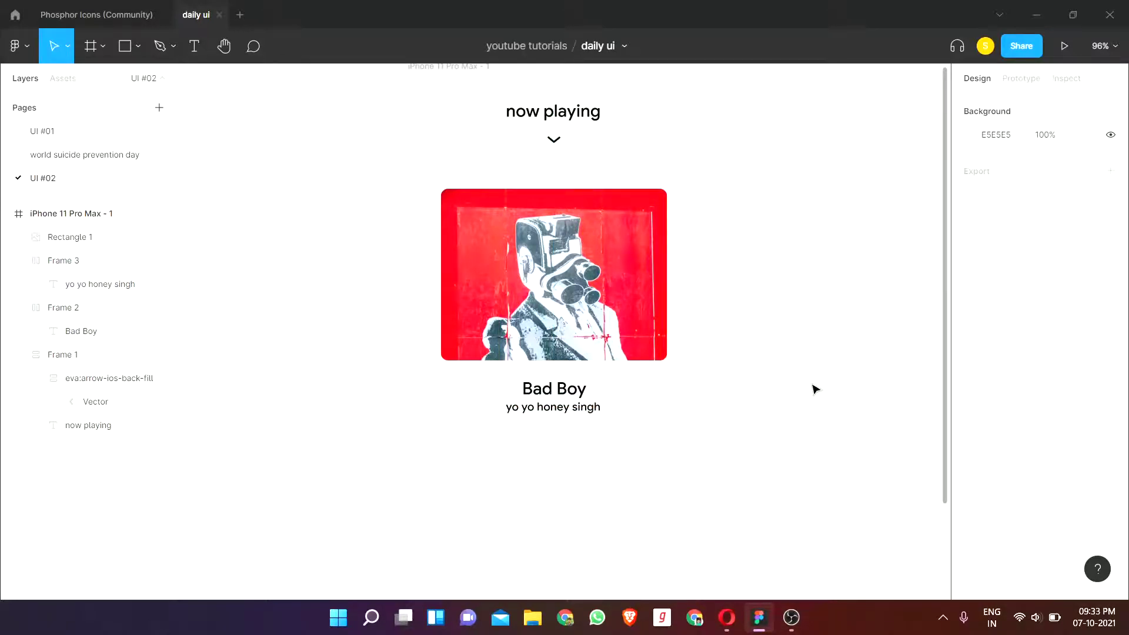
{"action": "scroll", "coordinate": [675, 340], "scroll_direction": "down", "scroll_amount": 5}
{"action": "scroll", "coordinate": [632, 108], "scroll_direction": "down", "scroll_amount": 2}
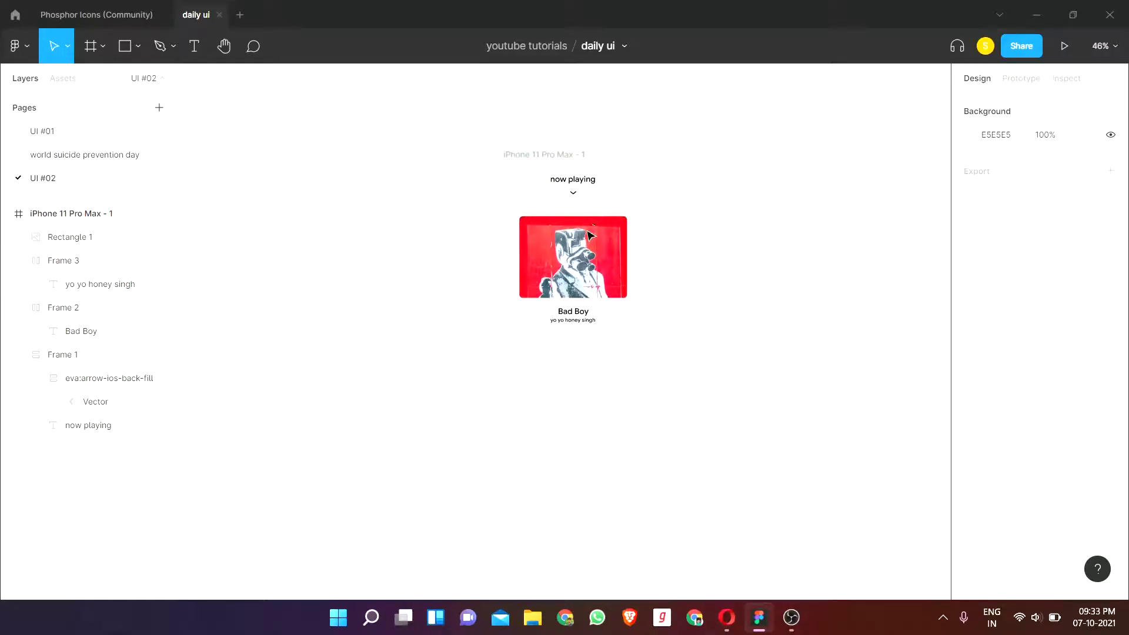
Step: Draw a thin 272×7 bar below the artist name with fully rounded (1000) corners
{"action": "scroll", "coordinate": [589, 235], "scroll_direction": "up", "scroll_amount": 3}
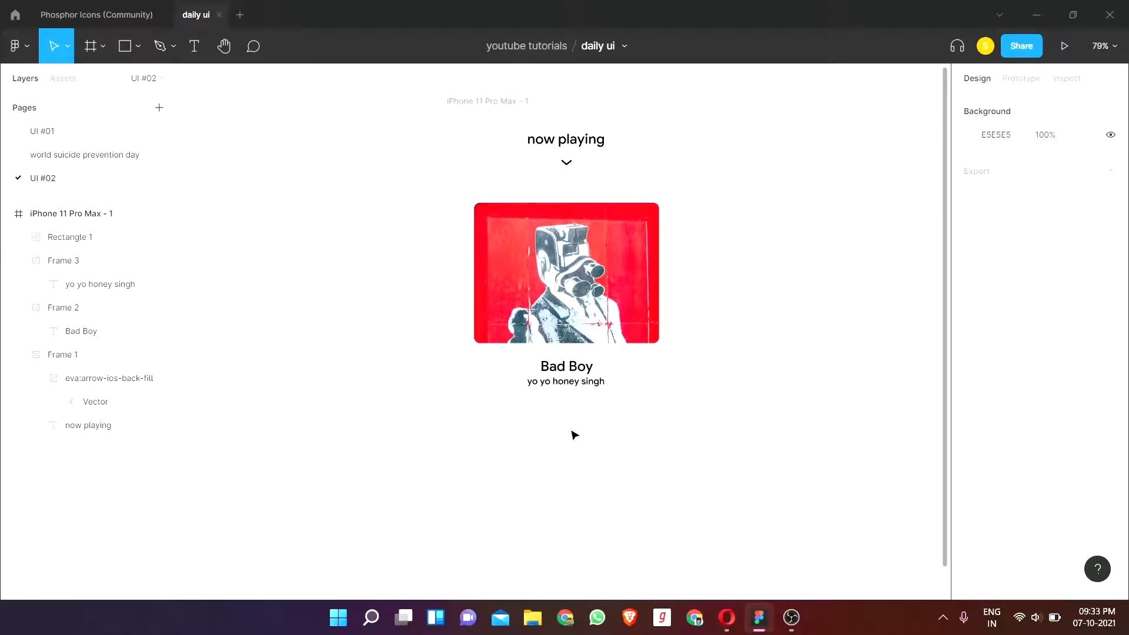
{"action": "scroll", "coordinate": [573, 433], "scroll_direction": "down", "scroll_amount": 1}
{"action": "key", "text": "r"}
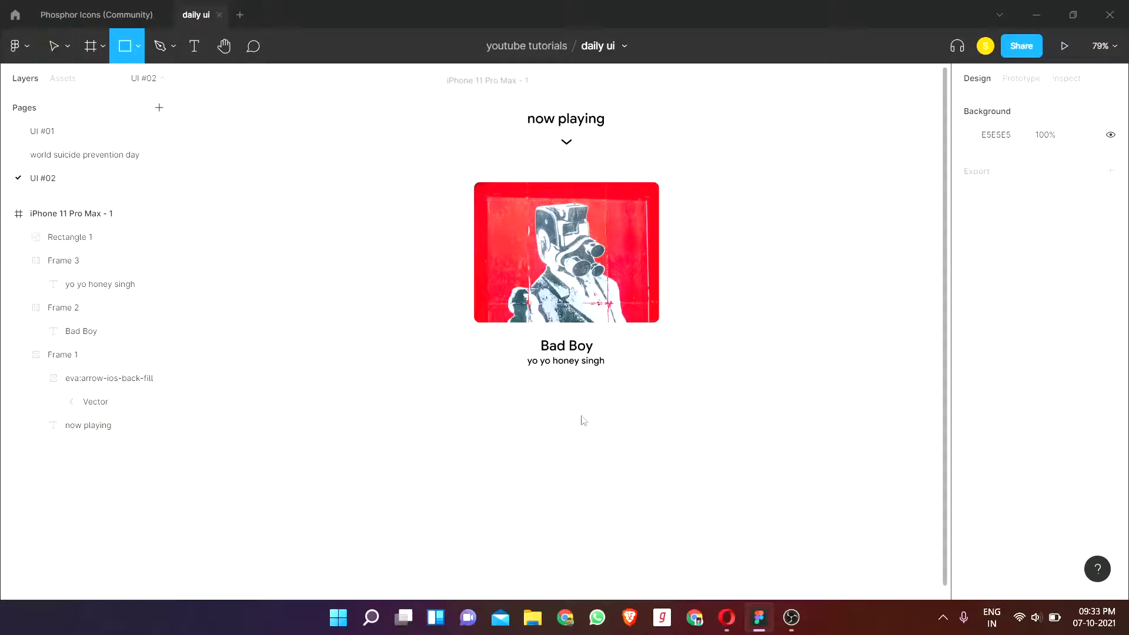
{"action": "left_click_drag", "start_coordinate": [502, 408], "coordinate": [659, 412]}
{"action": "left_click", "coordinate": [1067, 194]}
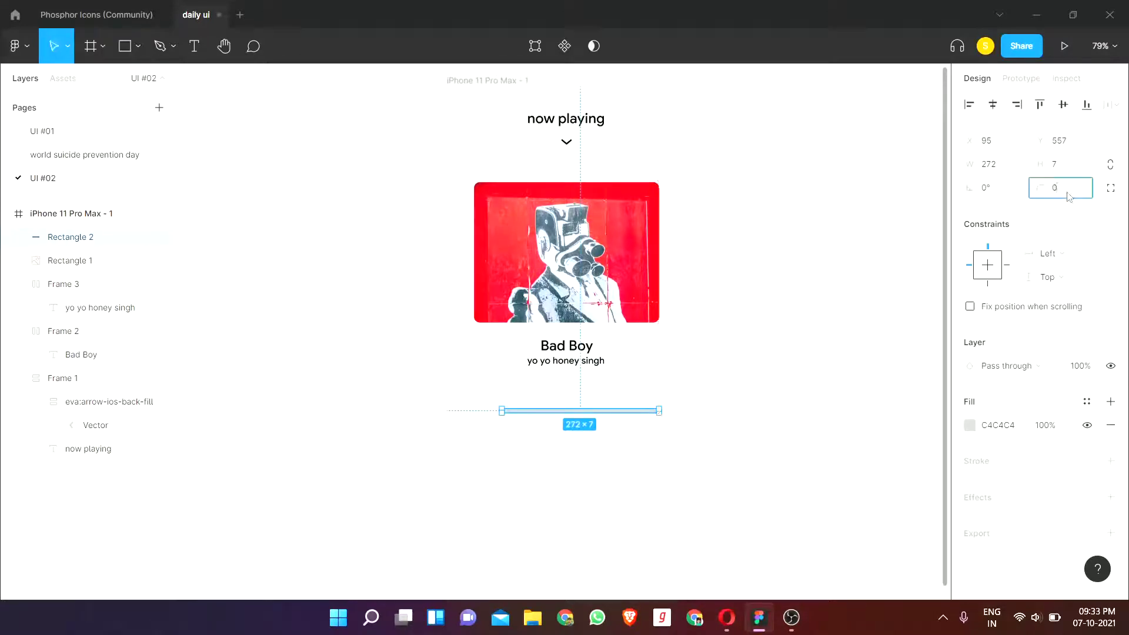
{"action": "type", "text": "1000"}
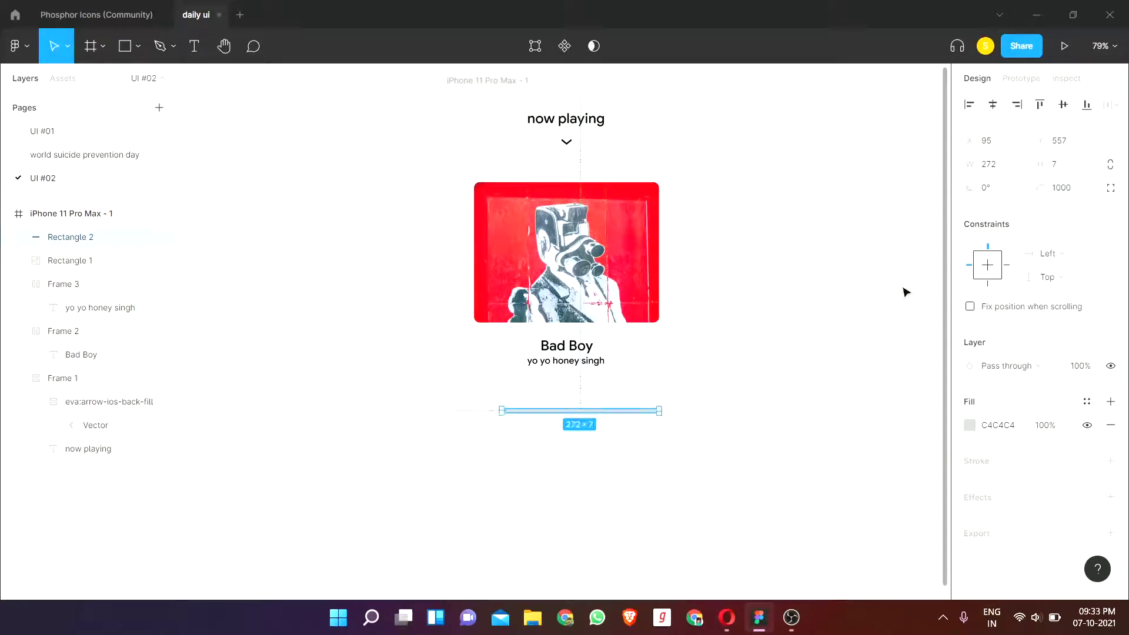
{"action": "left_click", "coordinate": [905, 290]}
Step: Centre the bar under the song title, set its height to 8, and duplicate it
{"action": "left_click_drag", "start_coordinate": [611, 413], "coordinate": [585, 411]}
{"action": "left_click", "coordinate": [1069, 171]}
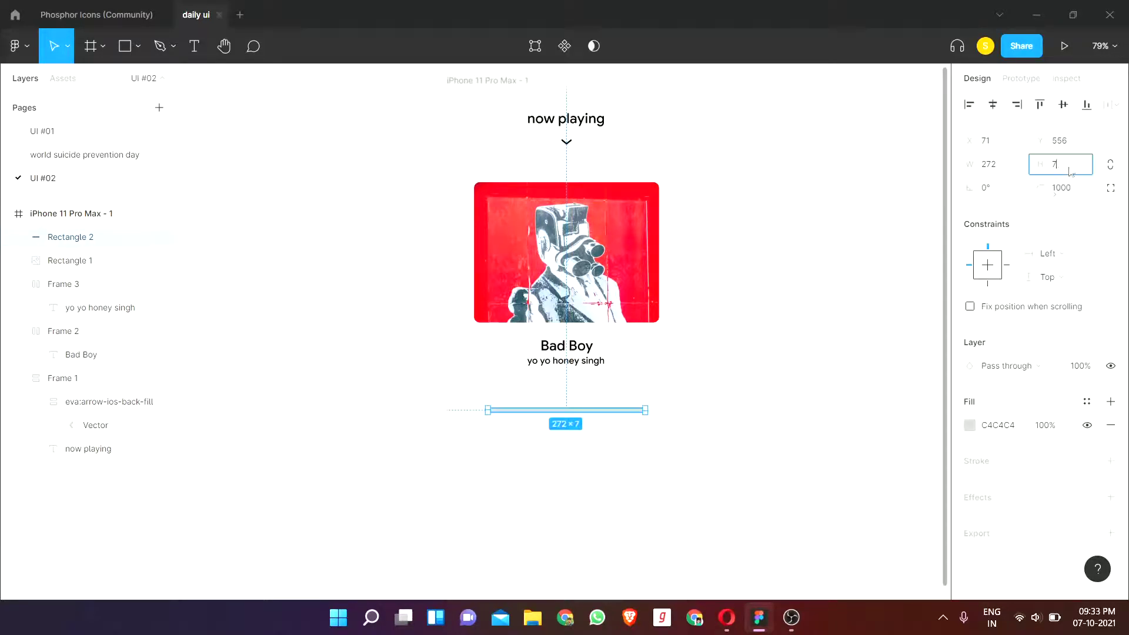
{"action": "type", "text": "8"}
{"action": "key", "text": "Return"}
{"action": "left_click", "coordinate": [860, 287]}
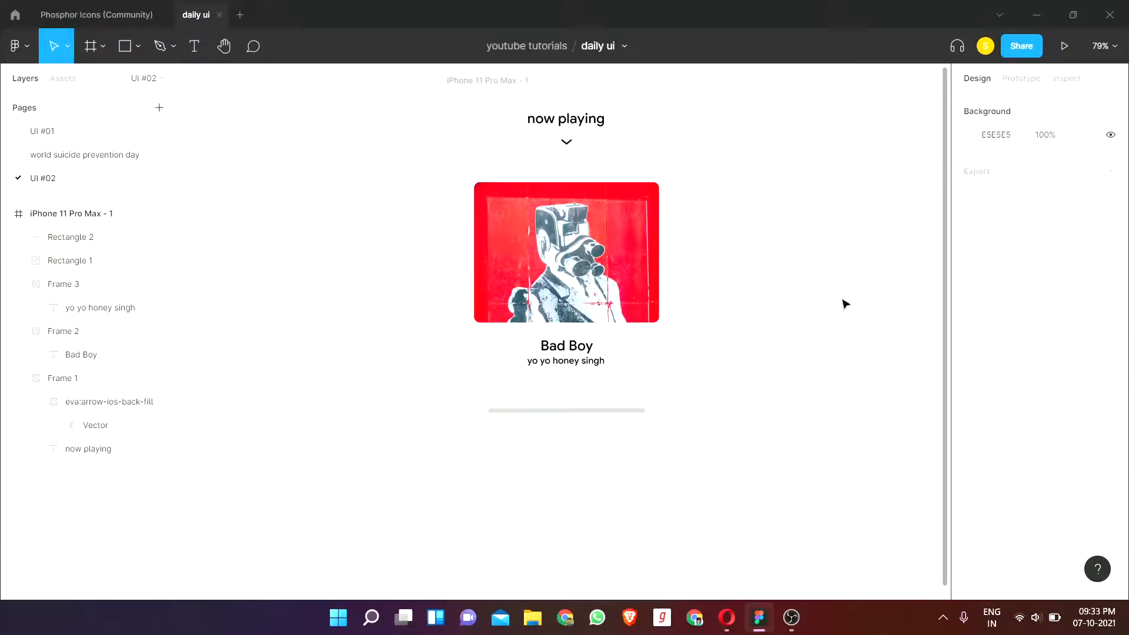
{"action": "left_click", "coordinate": [597, 410]}
{"action": "key", "text": "ctrl+d"}
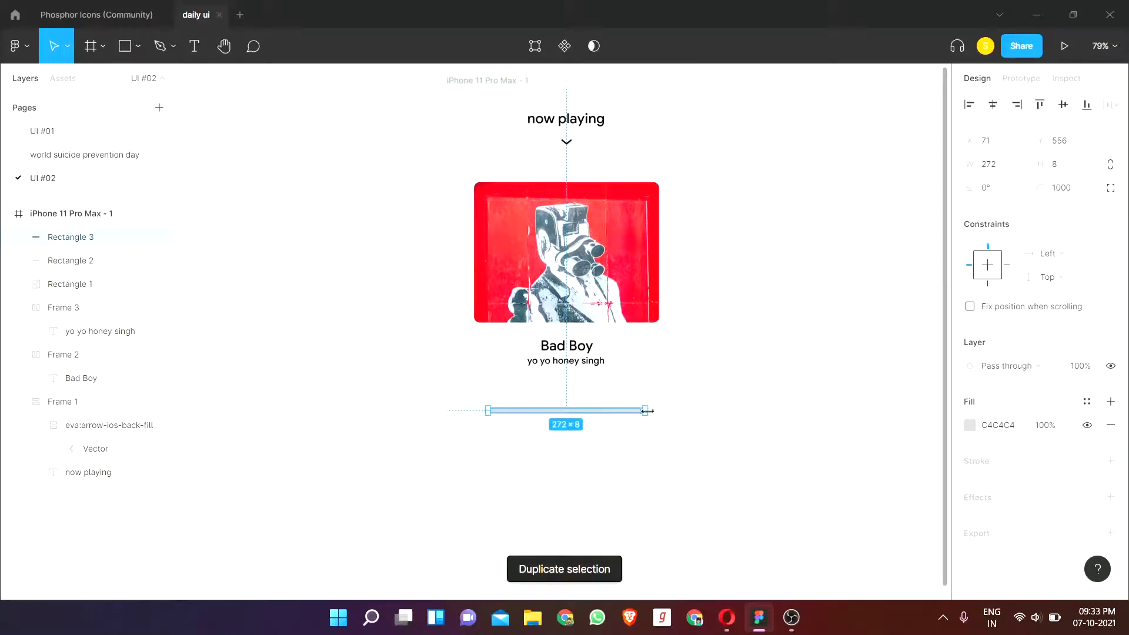
Step: Shift the duplicate bar left and fill it with the album art's red using the eyedropper
{"action": "left_click_drag", "start_coordinate": [645, 411], "coordinate": [619, 411]}
{"action": "left_click", "coordinate": [969, 425]}
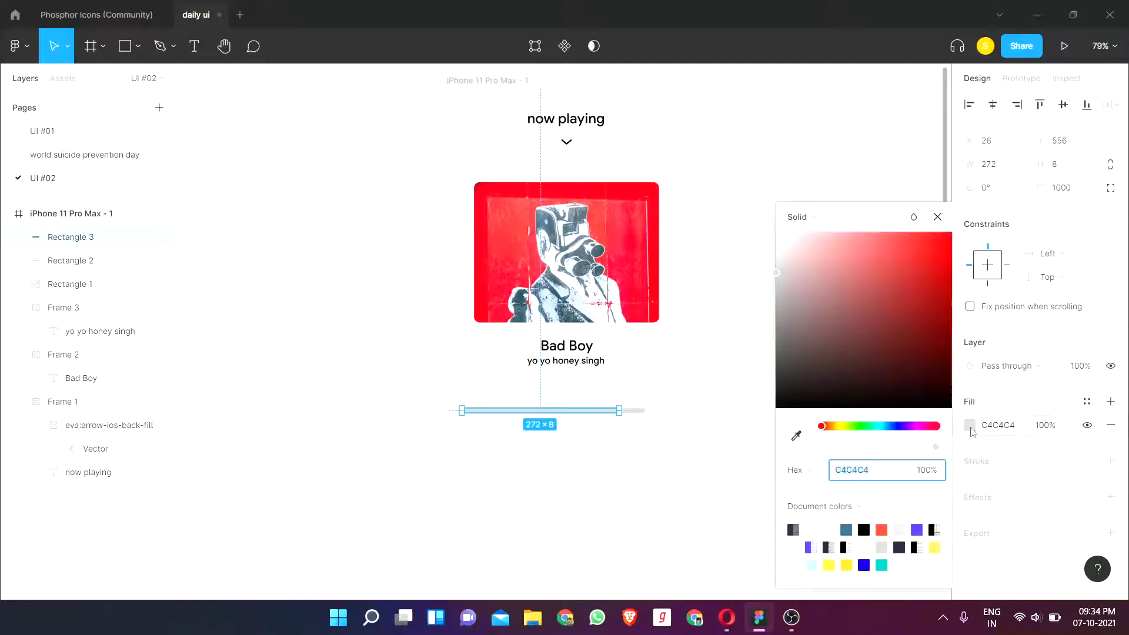
{"action": "left_click", "coordinate": [796, 436]}
{"action": "left_click", "coordinate": [638, 196]}
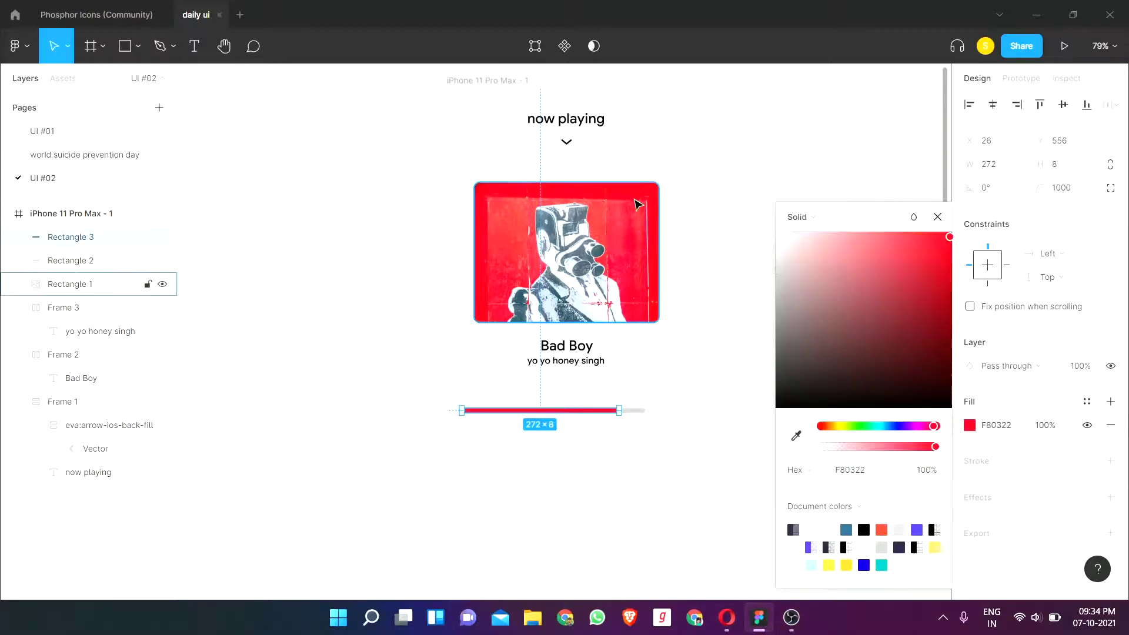
{"action": "left_click", "coordinate": [937, 217]}
{"action": "left_click", "coordinate": [854, 198]}
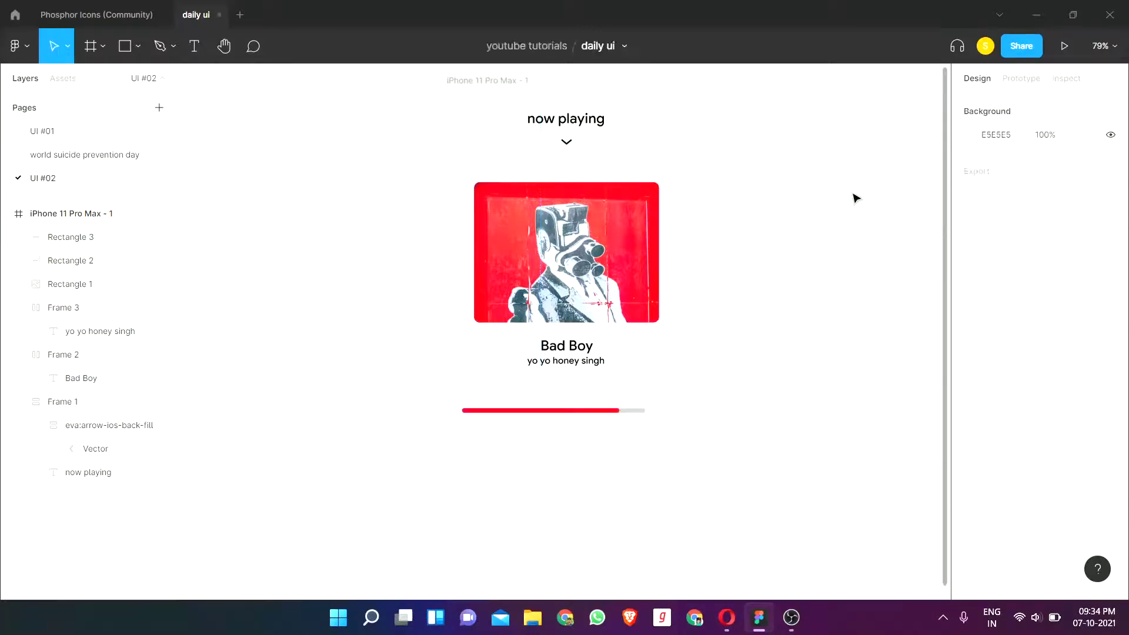
Step: Nudge the phone frame right and shorten the red bar to about 153 px
{"action": "left_click", "coordinate": [485, 81]}
{"action": "left_click_drag", "start_coordinate": [518, 415], "coordinate": [533, 415]}
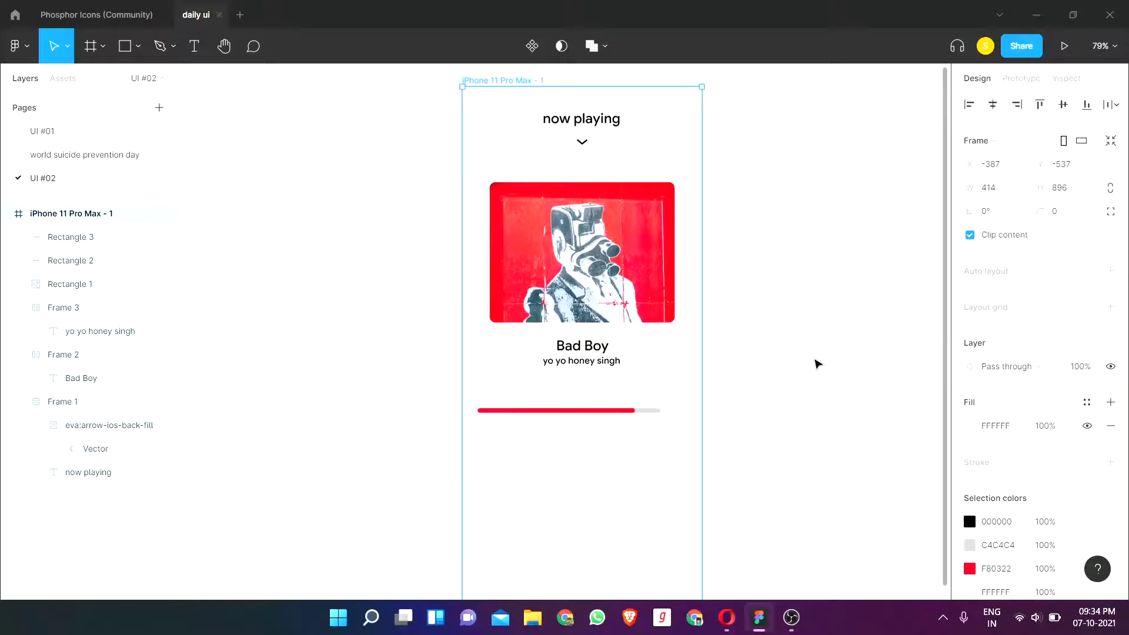
{"action": "left_click", "coordinate": [816, 359]}
{"action": "left_click", "coordinate": [546, 416]}
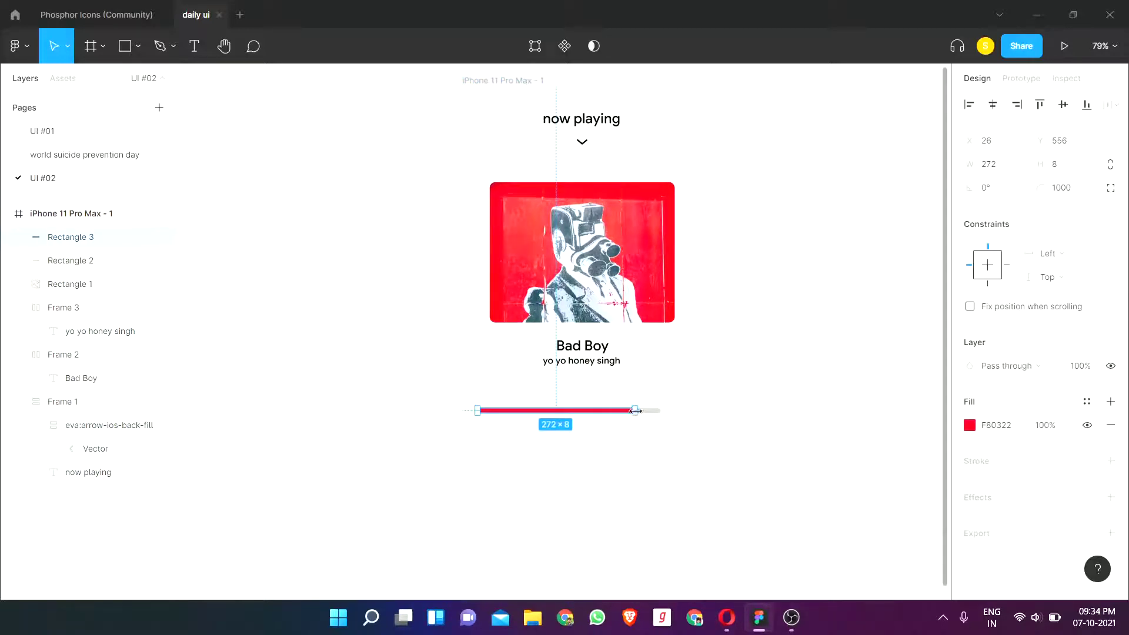
{"action": "left_click_drag", "start_coordinate": [635, 410], "coordinate": [546, 416]}
{"action": "left_click", "coordinate": [522, 417]}
{"action": "left_click", "coordinate": [731, 388]}
{"action": "scroll", "coordinate": [567, 448], "scroll_direction": "up", "scroll_amount": 3}
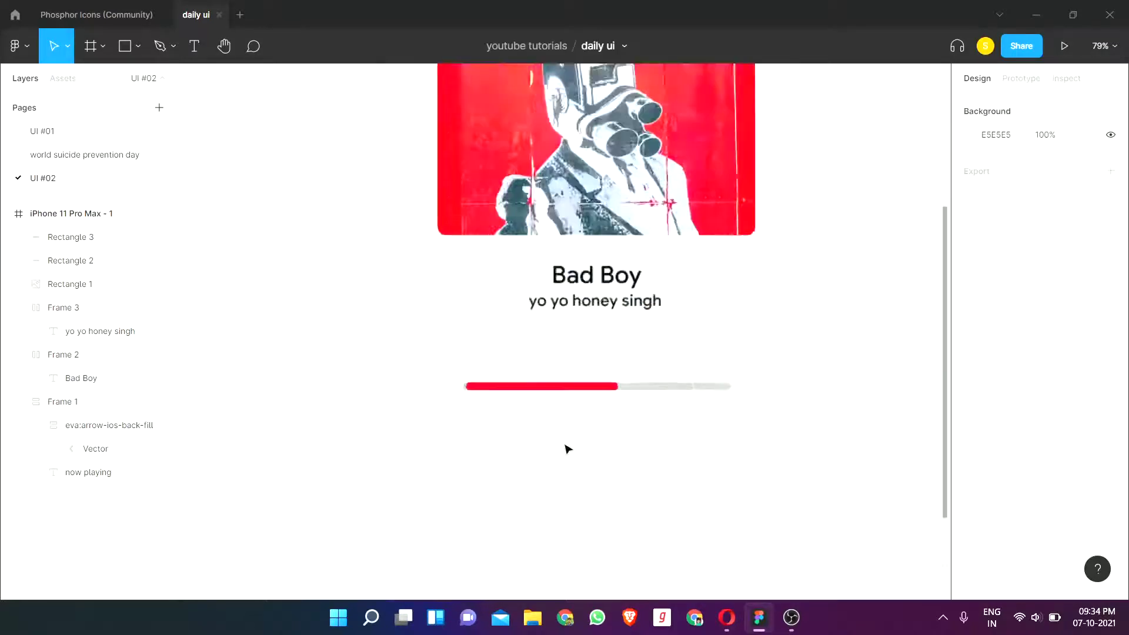
{"action": "scroll", "coordinate": [462, 348], "scroll_direction": "up", "scroll_amount": 5}
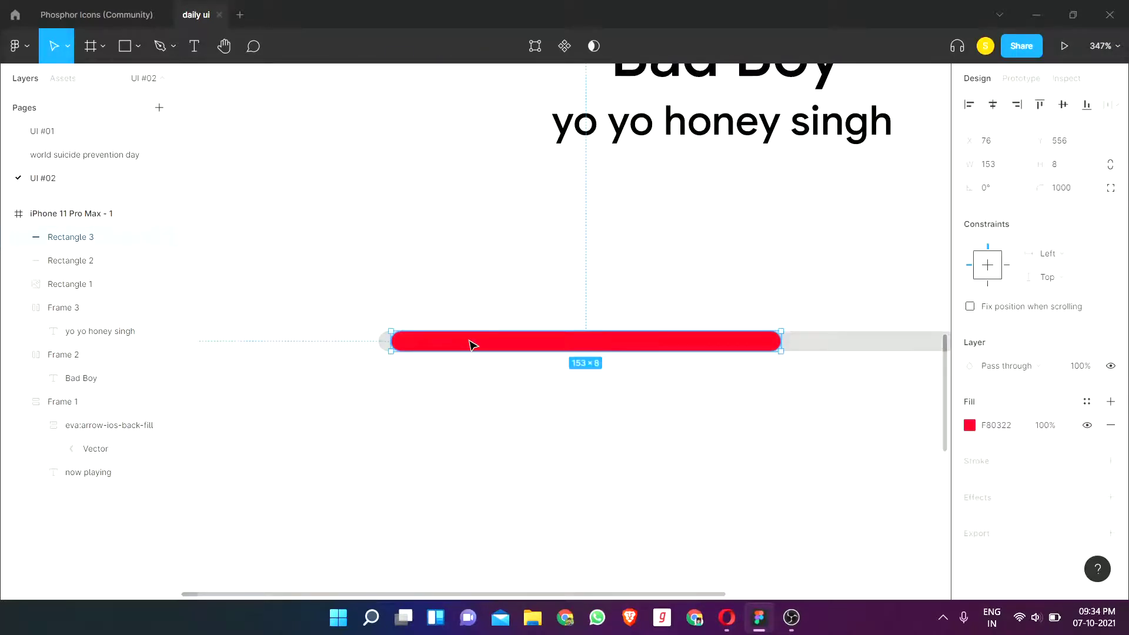
Step: Align the red bar with the track and draw a white (FFFFFF) circle at its end
{"action": "left_click_drag", "start_coordinate": [472, 341], "coordinate": [459, 347]}
{"action": "left_click", "coordinate": [451, 434]}
{"action": "scroll", "coordinate": [563, 428], "scroll_direction": "down", "scroll_amount": 4}
{"action": "scroll", "coordinate": [563, 428], "scroll_direction": "up", "scroll_amount": 3}
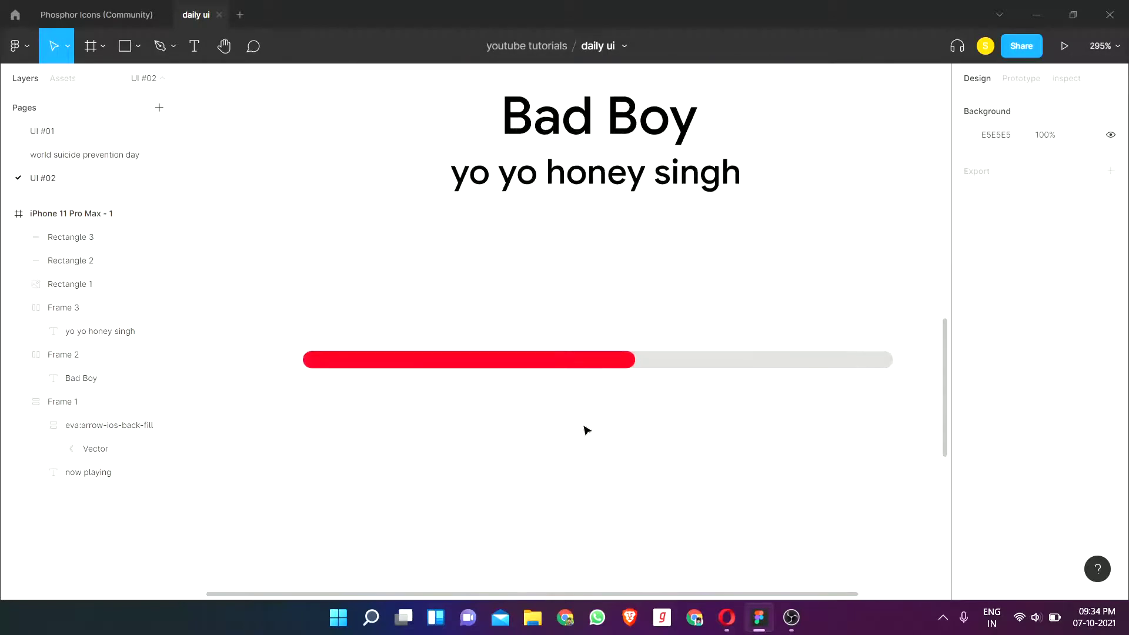
{"action": "key", "text": "o"}
{"action": "mouse_move", "coordinate": [616, 340]}
{"action": "left_mouse_down"}
{"action": "mouse_move", "coordinate": [674, 394]}
{"action": "mouse_move", "coordinate": [633, 370]}
{"action": "left_mouse_up"}
{"action": "left_click", "coordinate": [970, 424]}
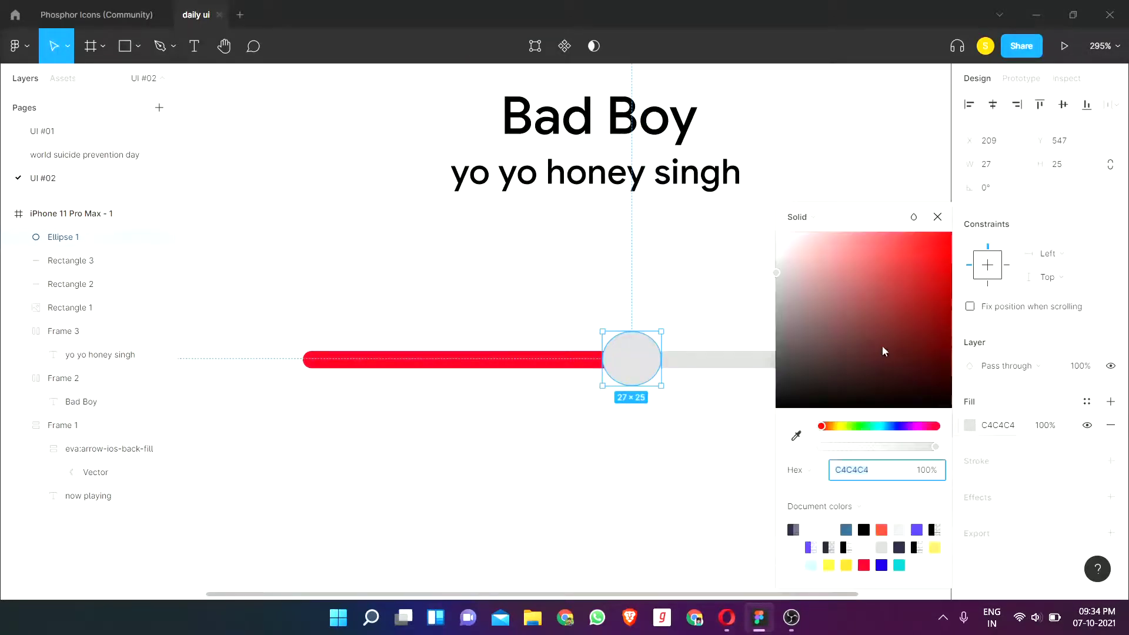
{"action": "left_click_drag", "start_coordinate": [881, 348], "coordinate": [742, 209]}
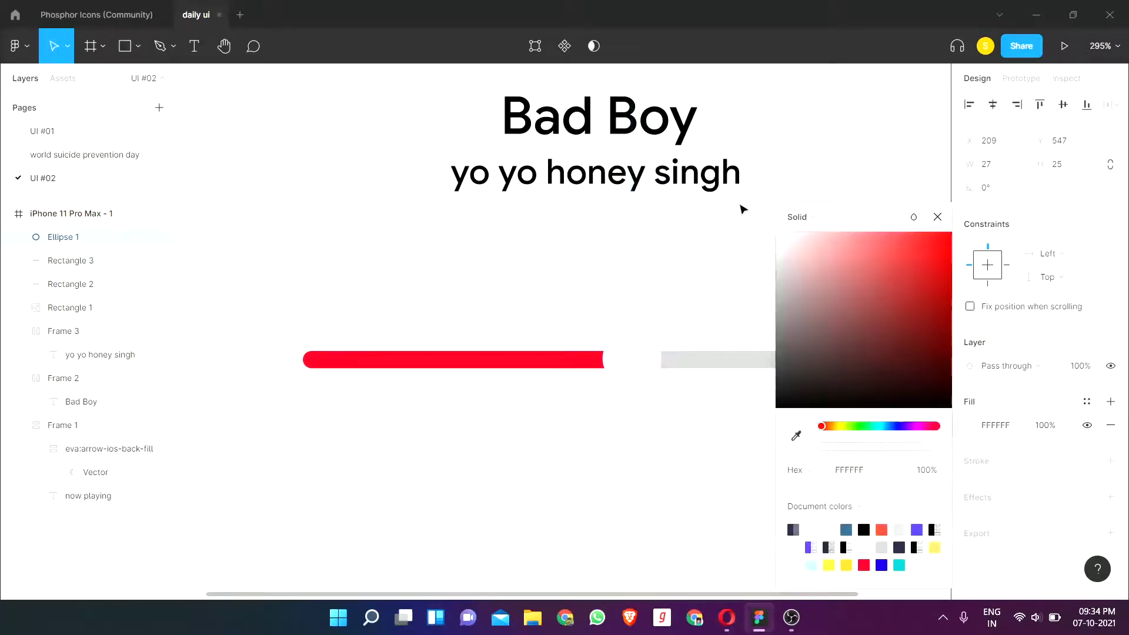
Step: Give the circle a drop shadow with blur 30, X offset 0 and about 11% opacity
{"action": "left_click", "coordinate": [1111, 497]}
{"action": "left_click", "coordinate": [968, 522]}
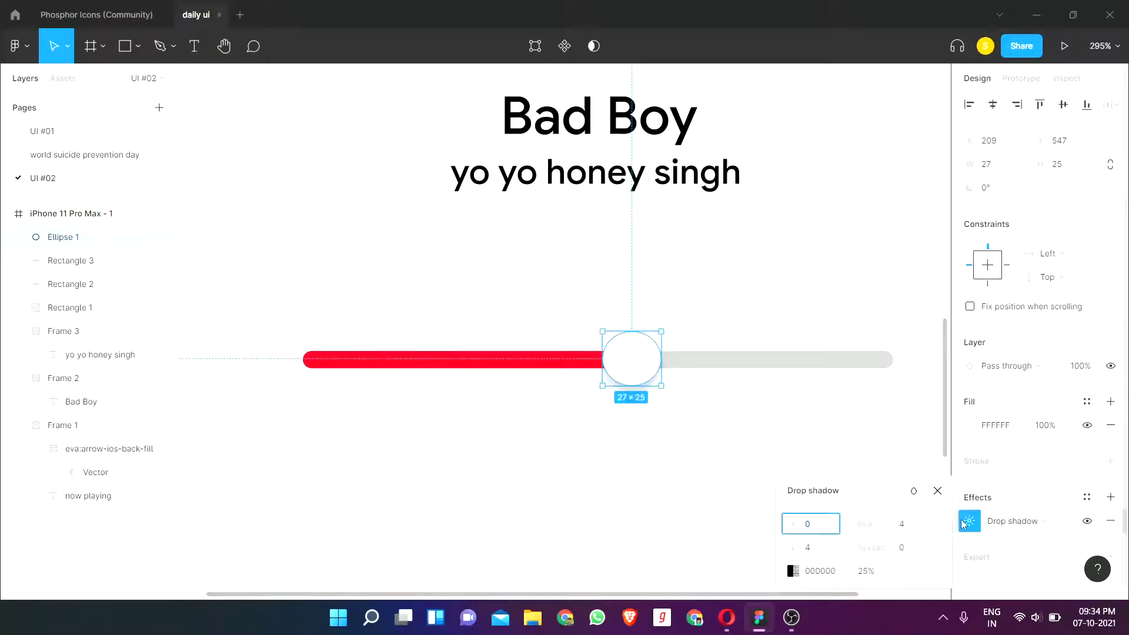
{"action": "left_click", "coordinate": [827, 548]}
{"action": "left_click", "coordinate": [905, 524]}
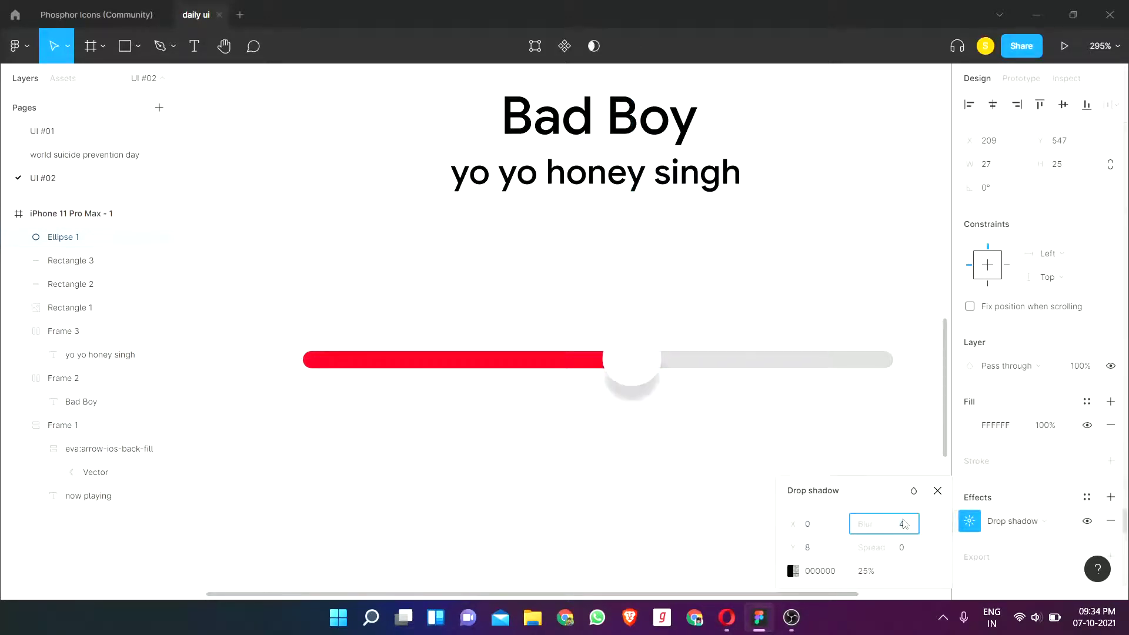
{"action": "type", "text": "30"}
{"action": "key", "text": "Return"}
{"action": "left_click", "coordinate": [793, 571]}
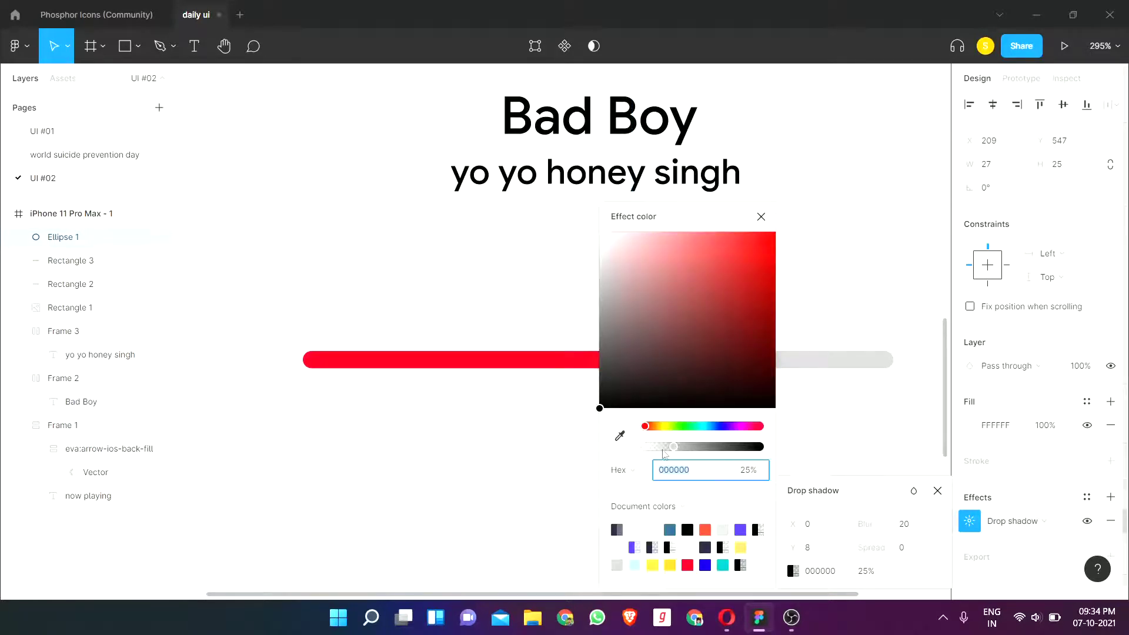
{"action": "left_click_drag", "start_coordinate": [667, 447], "coordinate": [659, 448]}
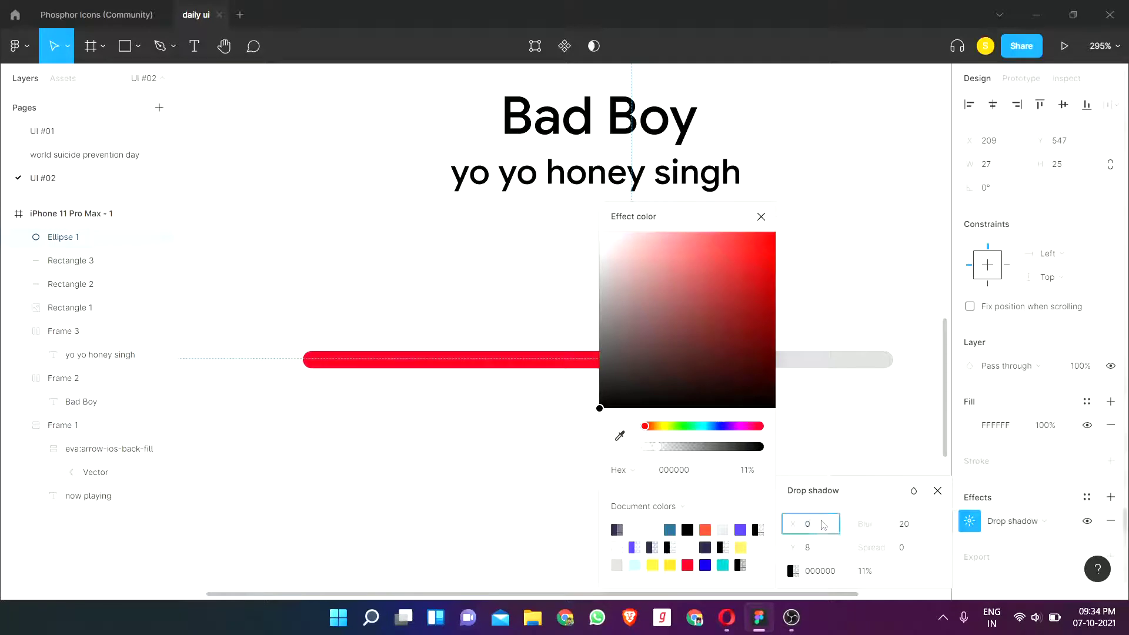
{"action": "left_click", "coordinate": [811, 524]}
{"action": "type", "text": "6"}
{"action": "key", "text": "Return"}
{"action": "left_click", "coordinate": [822, 524]}
{"action": "type", "text": "0"}
{"action": "key", "text": "Return"}
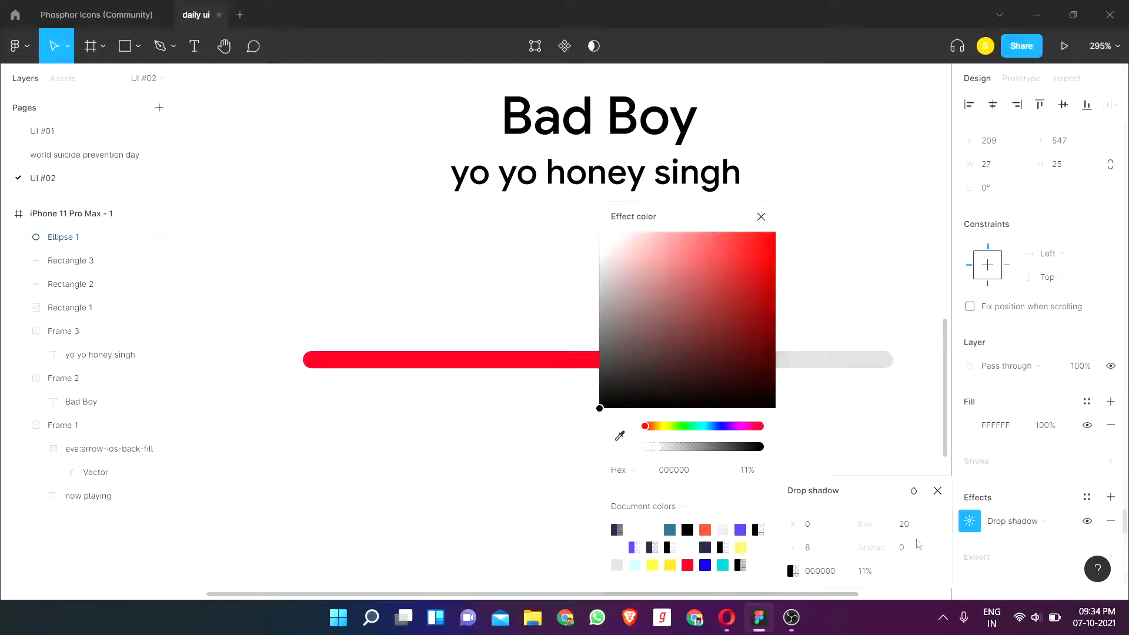
{"action": "left_click", "coordinate": [760, 216]}
{"action": "left_click", "coordinate": [600, 504]}
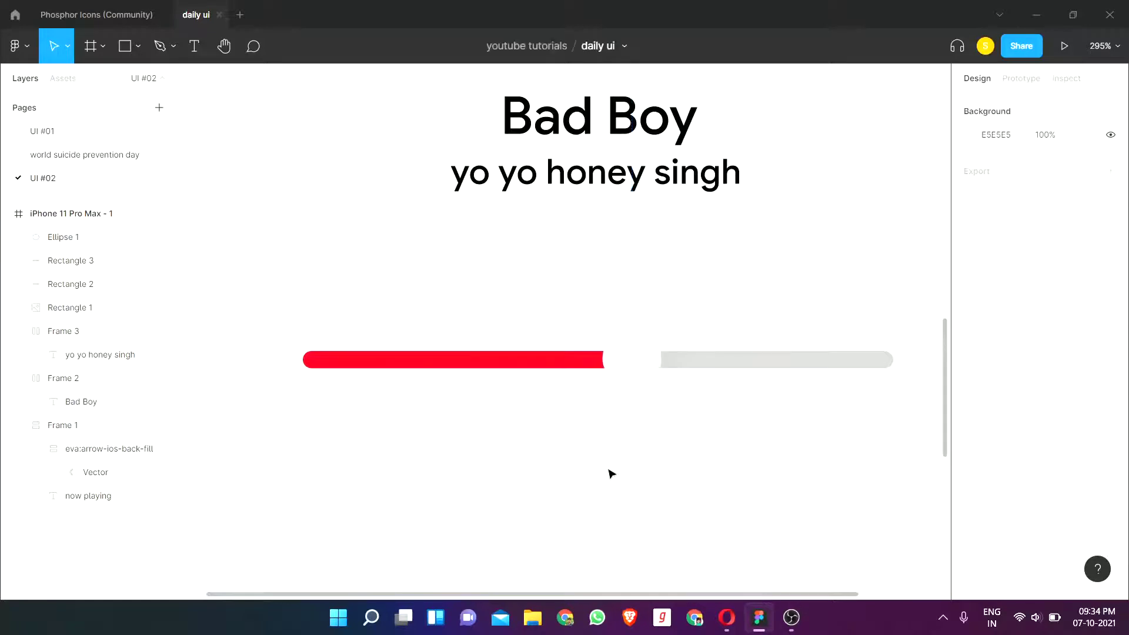
Step: Resize the white circle down to 15×15
{"action": "left_click", "coordinate": [632, 364]}
{"action": "left_click", "coordinate": [1006, 172]}
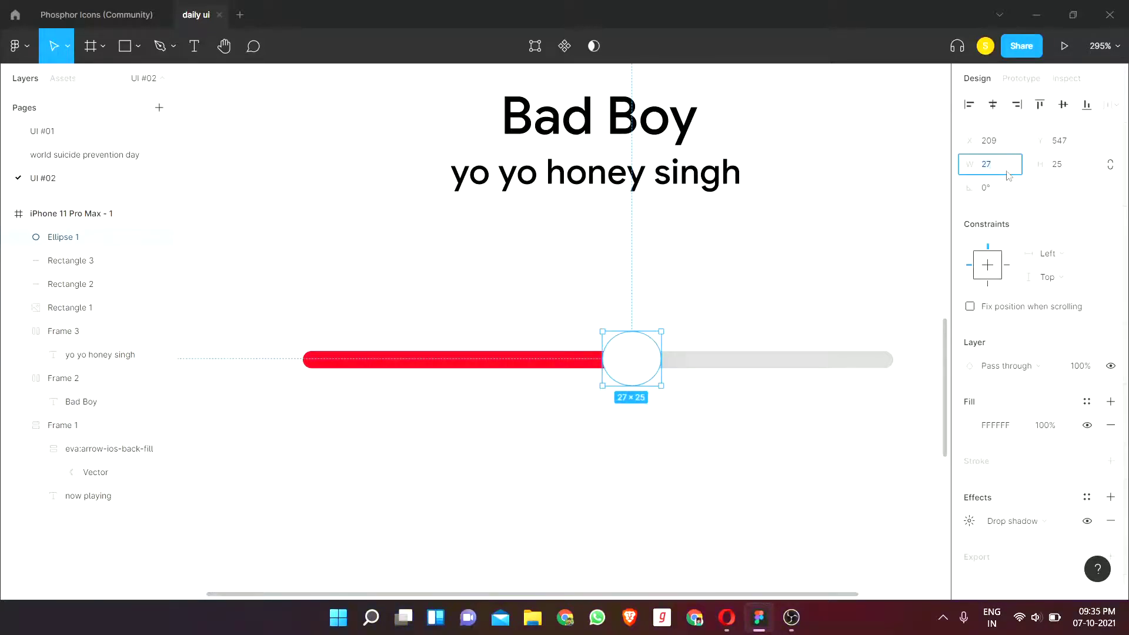
{"action": "type", "text": "15"}
{"action": "key", "text": "Return"}
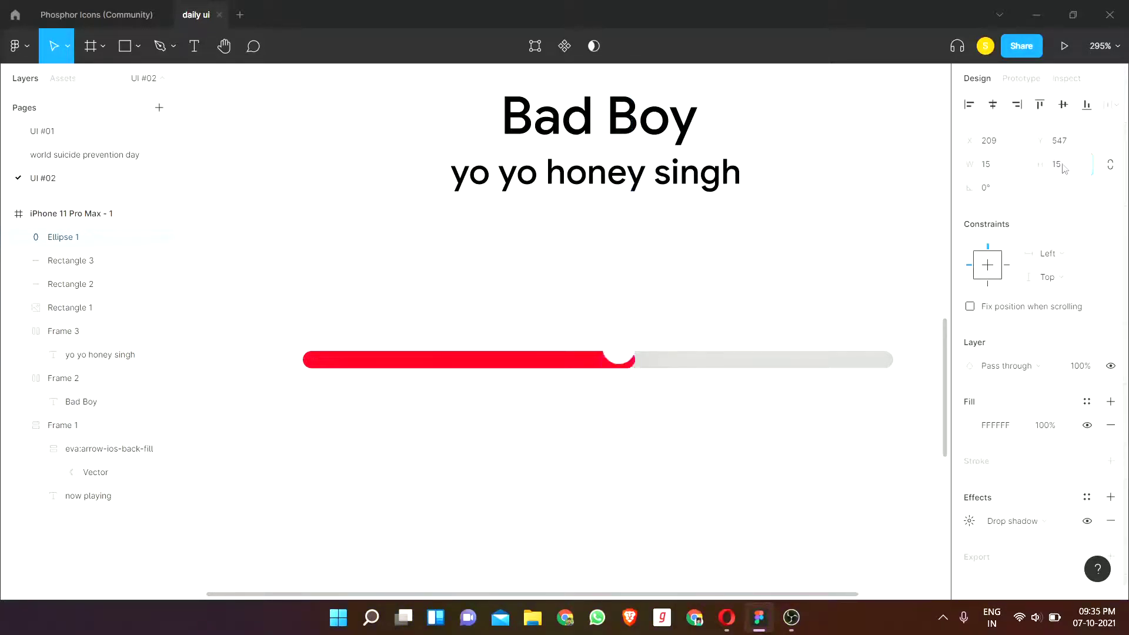
{"action": "left_click", "coordinate": [670, 257]}
{"action": "left_click", "coordinate": [616, 353]}
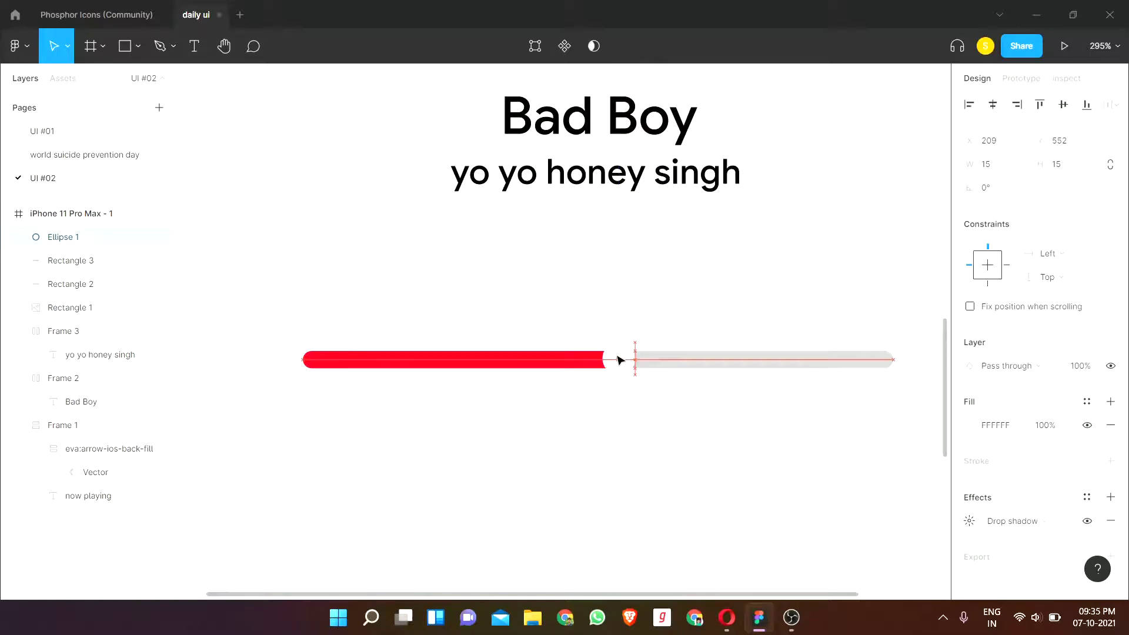
{"action": "left_click", "coordinate": [612, 463]}
Step: Duplicate the artist name below the progress bar's left end and retype it as '1:00'
{"action": "scroll", "coordinate": [635, 441], "scroll_direction": "down", "scroll_amount": 5}
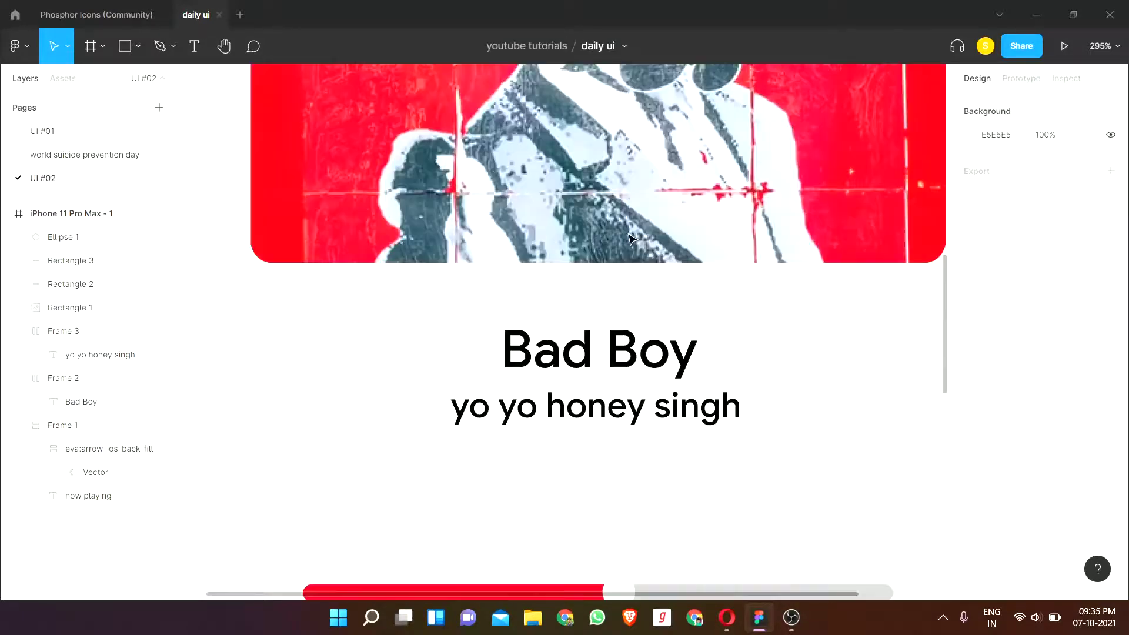
{"action": "scroll", "coordinate": [597, 305], "scroll_direction": "down", "scroll_amount": 1}
{"action": "scroll", "coordinate": [597, 145], "scroll_direction": "up", "scroll_amount": 2}
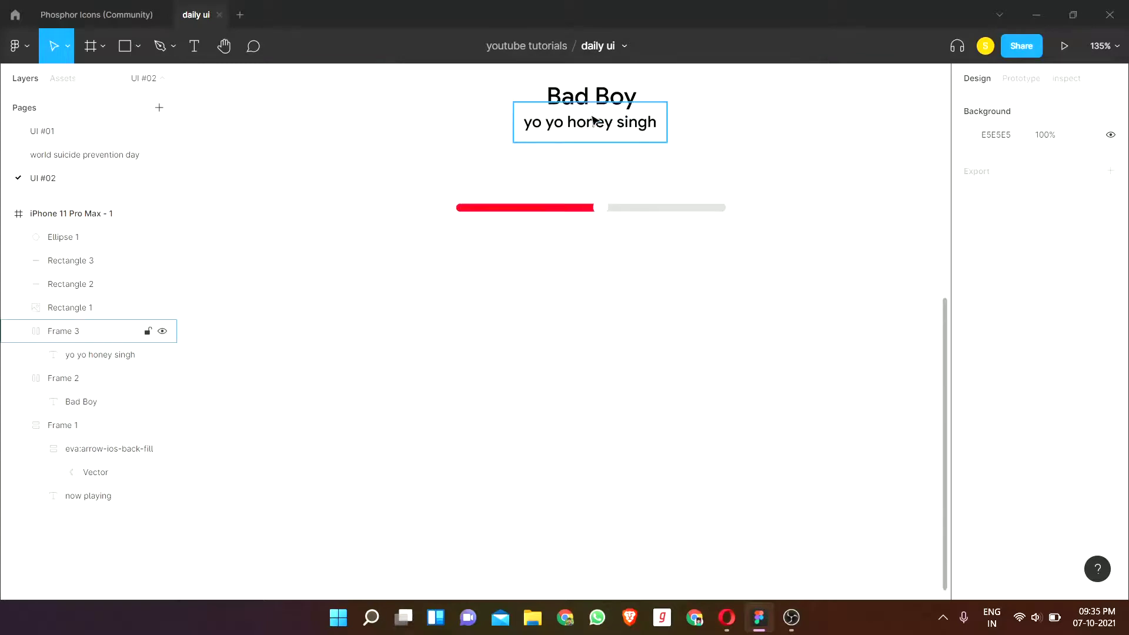
{"action": "scroll", "coordinate": [596, 153], "scroll_direction": "up", "scroll_amount": 2}
{"action": "left_click", "coordinate": [593, 184]}
{"action": "key", "text": "ctrl+d"}
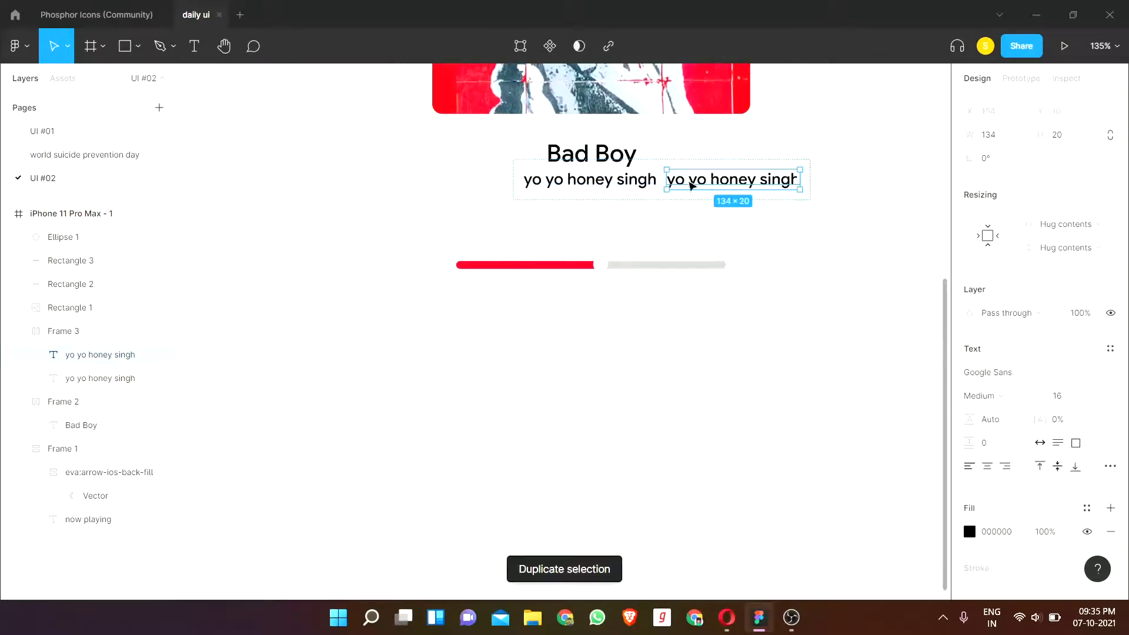
{"action": "left_click_drag", "start_coordinate": [697, 182], "coordinate": [477, 311]}
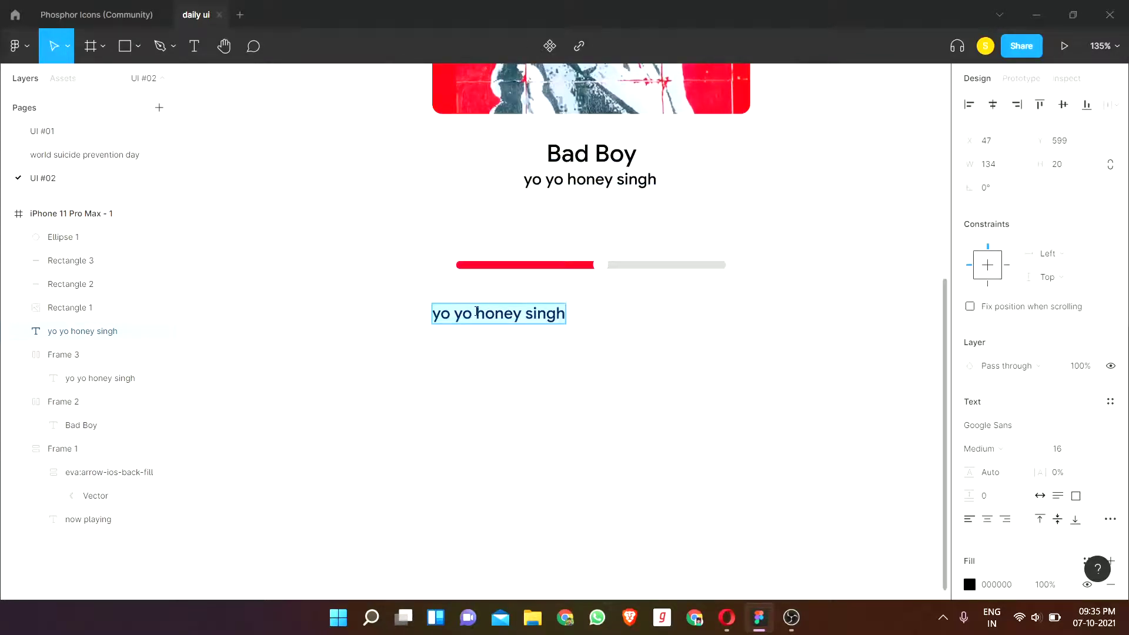
{"action": "type", "text": "1:00"}
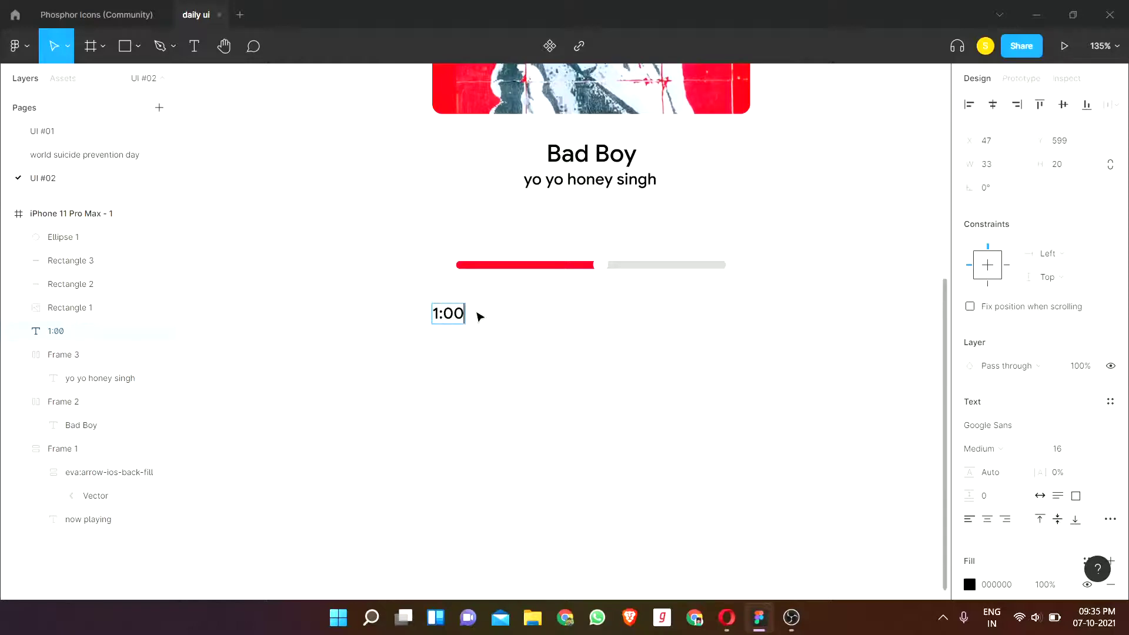
Step: Set the 1:00 label's font size to 8 and move it beside the progress bar's left end
{"action": "left_click", "coordinate": [1066, 449]}
{"action": "key", "text": "Escape"}
{"action": "left_click", "coordinate": [1071, 450]}
{"action": "type", "text": "8"}
{"action": "key", "text": "Return"}
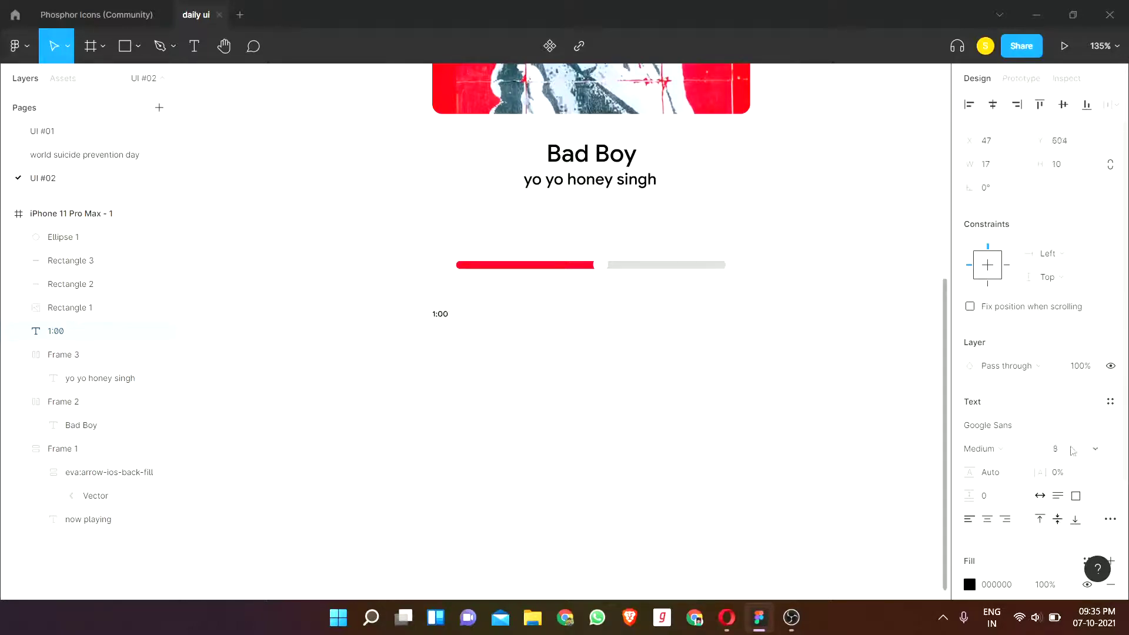
{"action": "left_click", "coordinate": [786, 318]}
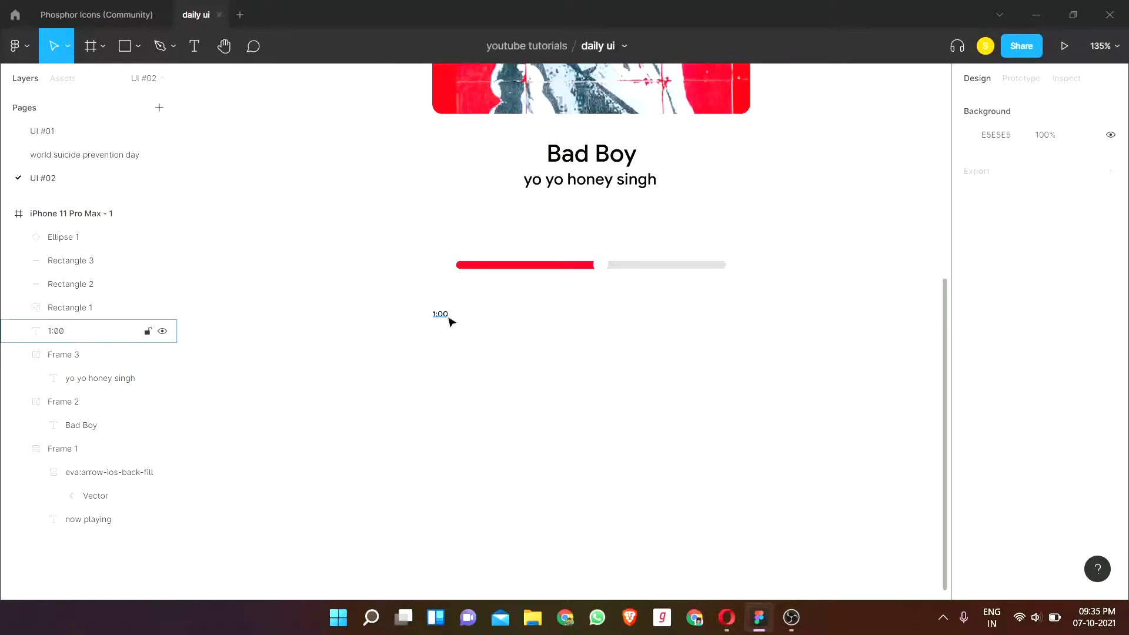
{"action": "scroll", "coordinate": [449, 320], "scroll_direction": "up", "scroll_amount": 5}
{"action": "left_click", "coordinate": [442, 528]}
{"action": "left_click_drag", "start_coordinate": [442, 528], "coordinate": [435, 479]}
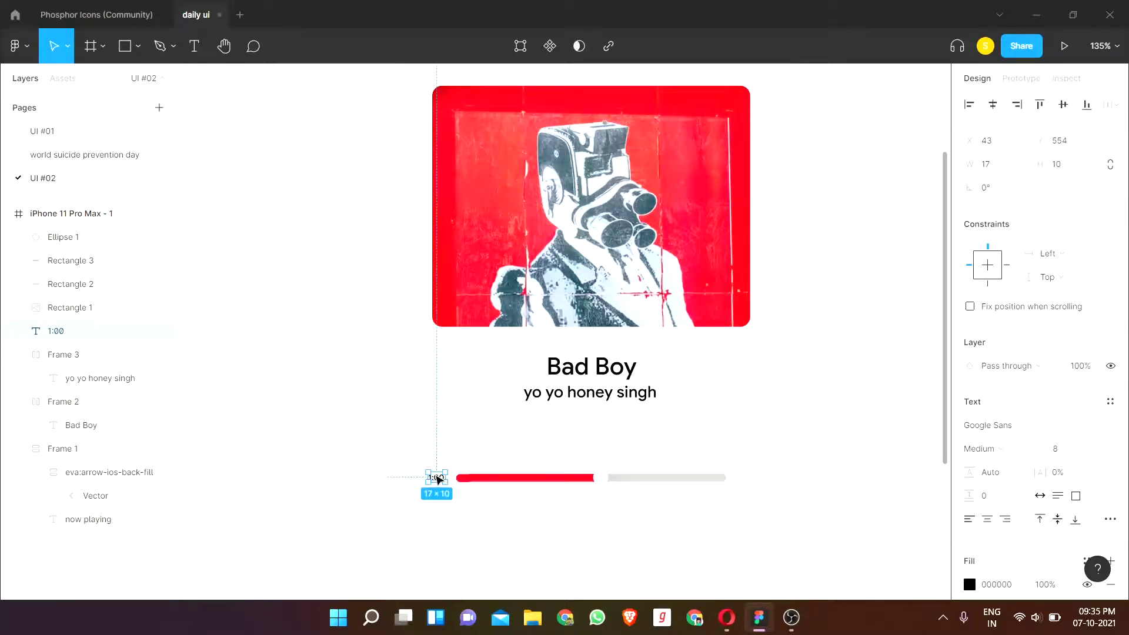
{"action": "left_click", "coordinate": [1074, 451]}
{"action": "type", "text": "16"}
Step: Set 1:00 to font size 16, shift it slightly left, and wrap it in an auto-layout frame
{"action": "key", "text": "Return"}
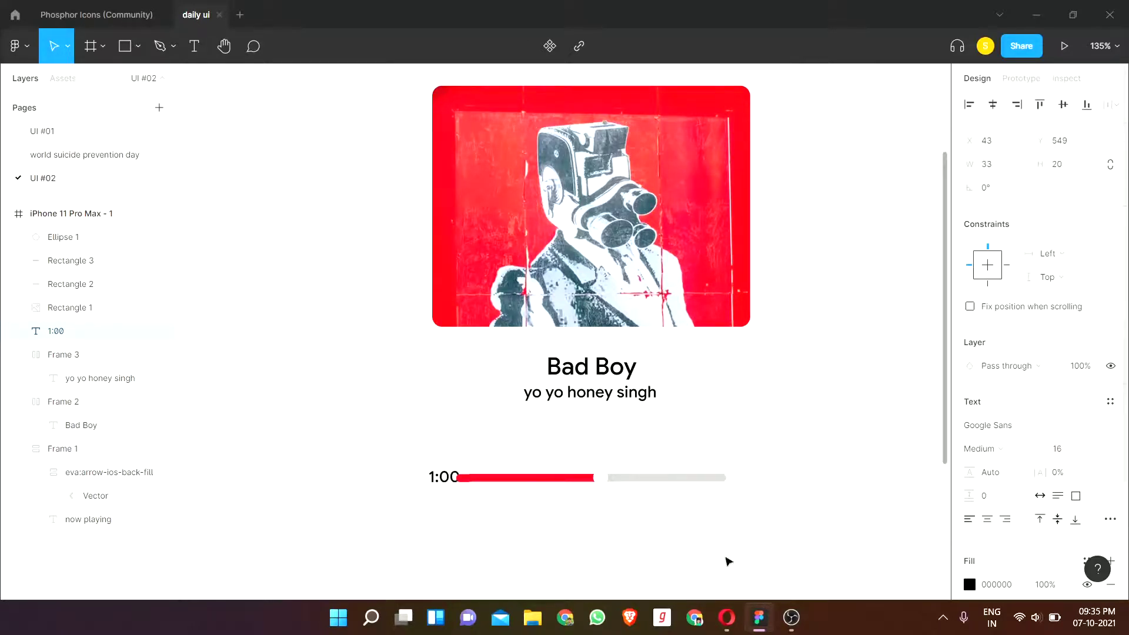
{"action": "scroll", "coordinate": [558, 458], "scroll_direction": "down", "scroll_amount": 3}
{"action": "left_click", "coordinate": [464, 394]}
{"action": "left_click", "coordinate": [445, 334]}
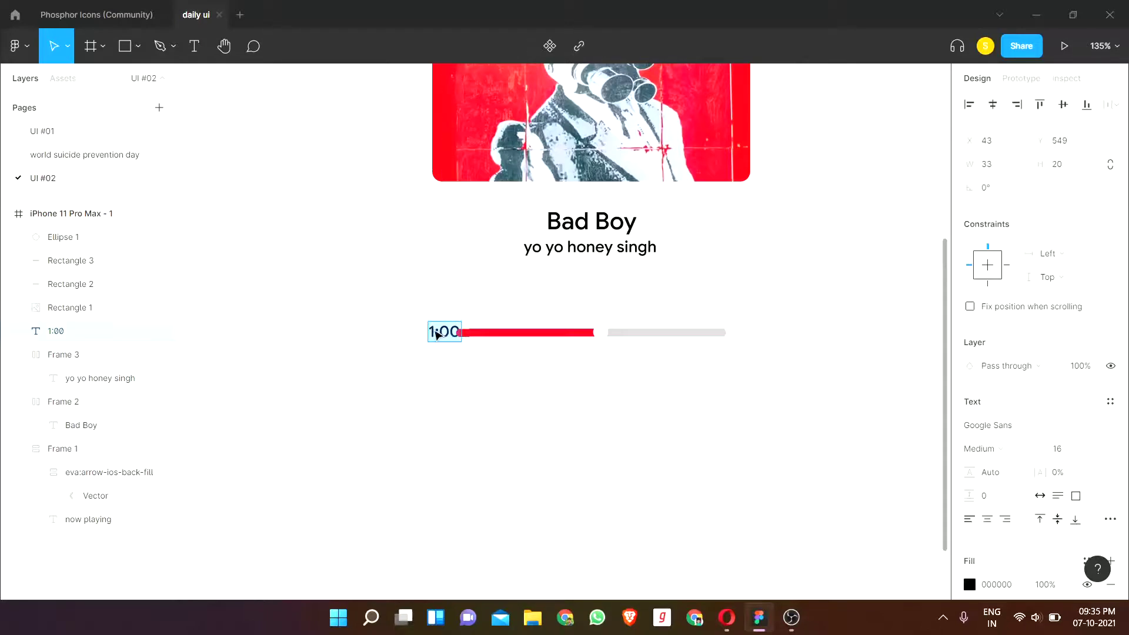
{"action": "left_click", "coordinate": [436, 398]}
{"action": "left_click", "coordinate": [444, 334]}
{"action": "left_click_drag", "start_coordinate": [443, 334], "coordinate": [430, 336]}
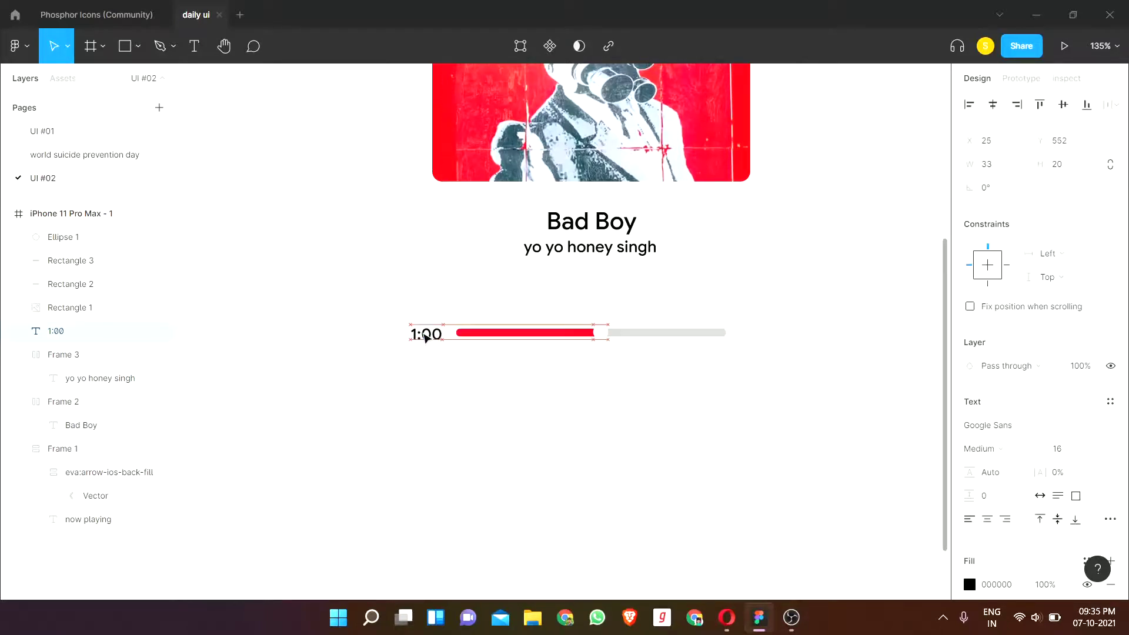
{"action": "key", "text": "shift+a"}
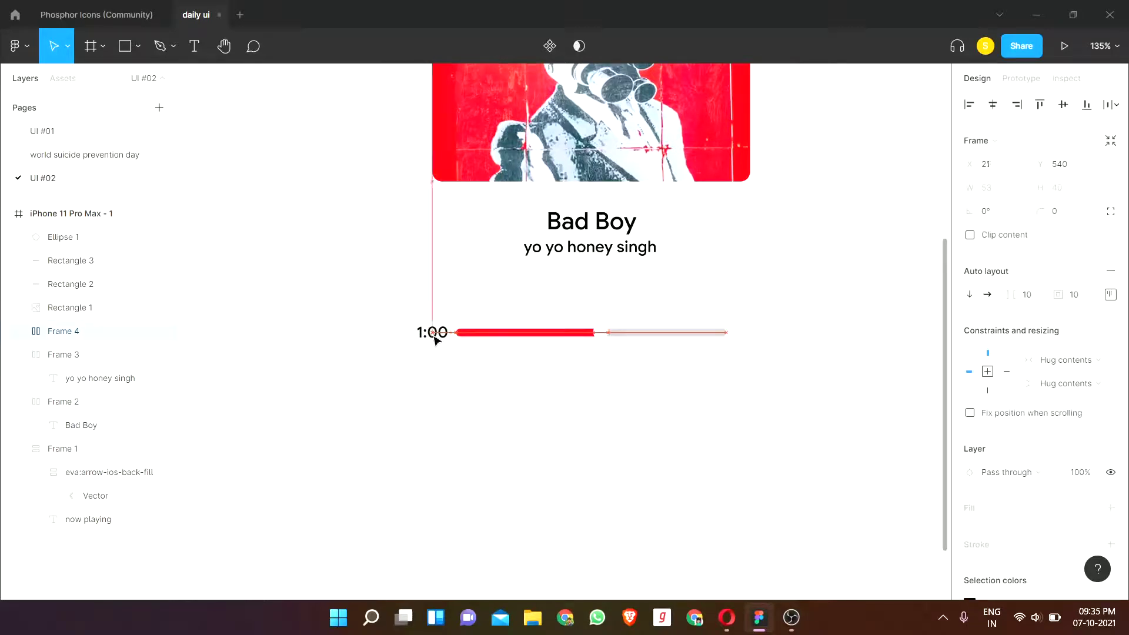
{"action": "key", "text": "Escape"}
Step: Copy the 1:00 frame to the progress bar's right end and retype it as '2:30'
{"action": "left_click", "coordinate": [429, 334]}
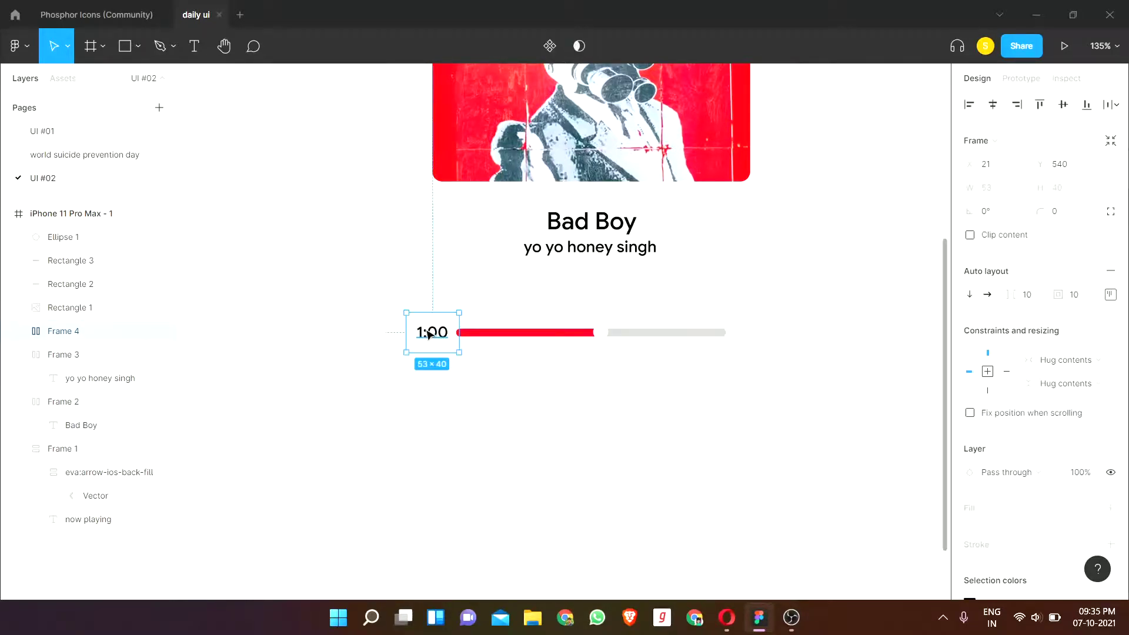
{"action": "key", "text": "ctrl+d"}
{"action": "left_click_drag", "start_coordinate": [429, 334], "coordinate": [745, 334]}
{"action": "double_click", "coordinate": [745, 334]}
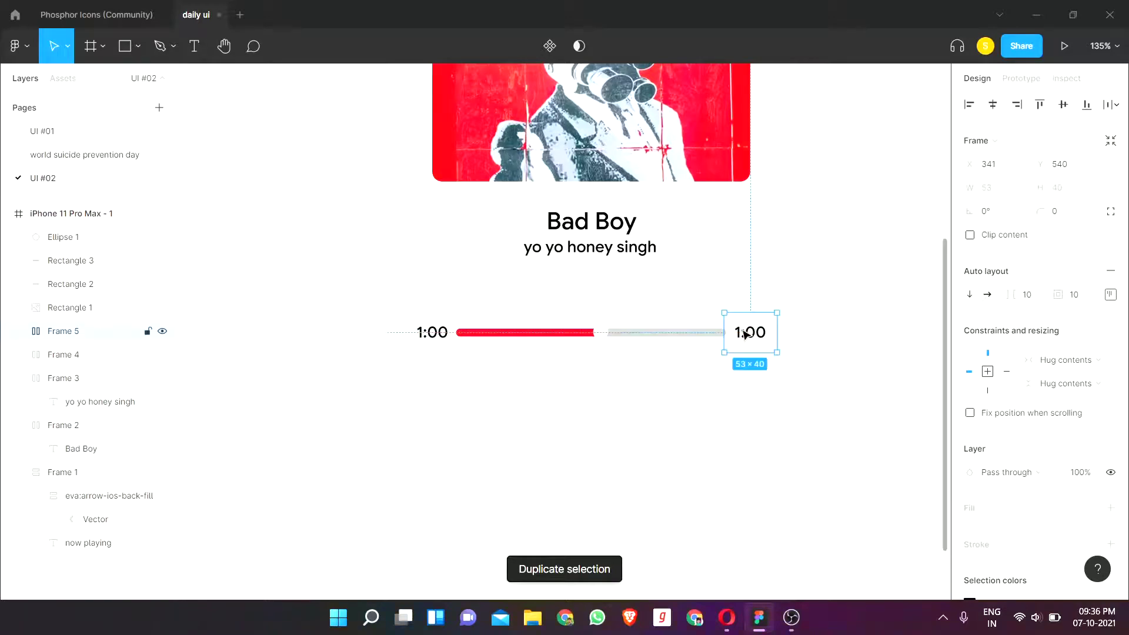
{"action": "double_click", "coordinate": [744, 335]}
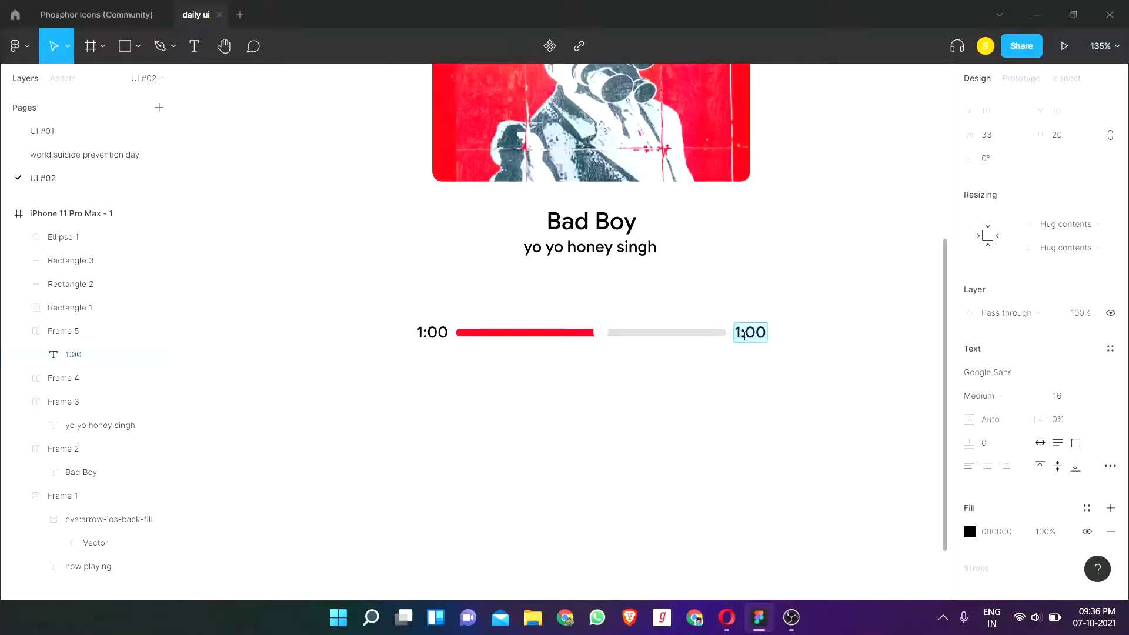
{"action": "type", "text": "2:30"}
{"action": "left_click", "coordinate": [836, 375]}
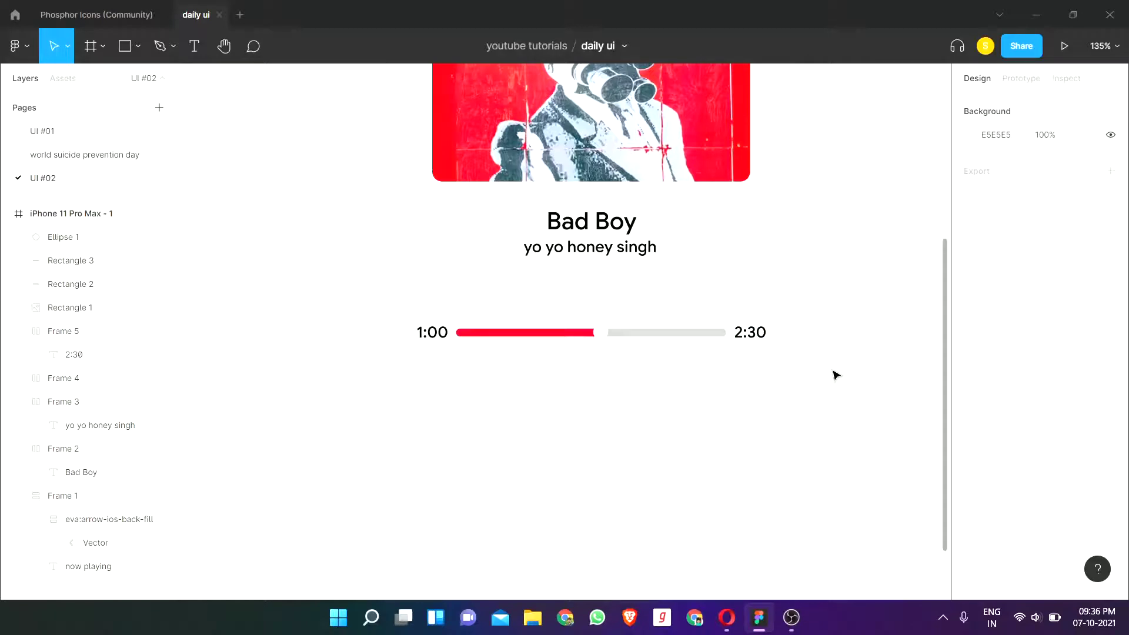
{"action": "scroll", "coordinate": [595, 421], "scroll_direction": "down", "scroll_amount": 2, "text": "ctrl"}
{"action": "scroll", "coordinate": [723, 388], "scroll_direction": "down", "scroll_amount": 2}
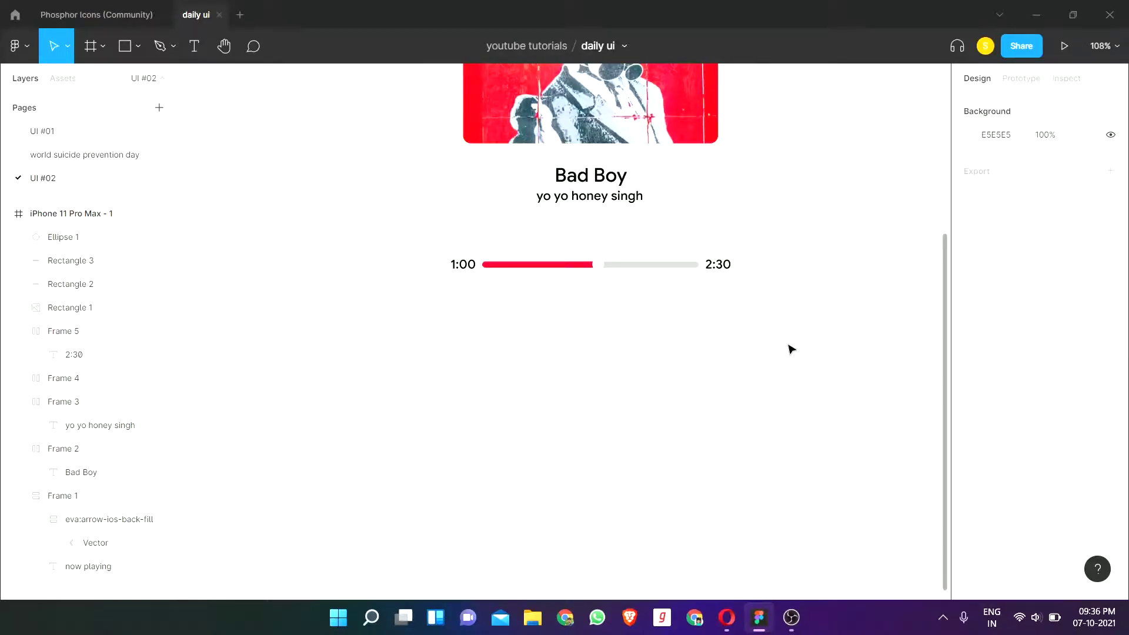
{"action": "right_click", "coordinate": [832, 330]}
Step: Launch the Material Design Icons plugin, place its window beside the design, and drag an icon below the progress bar
{"action": "left_click", "coordinate": [756, 361]}
{"action": "mouse_move", "coordinate": [244, 212]}
{"action": "left_mouse_down"}
{"action": "mouse_move", "coordinate": [788, 212]}
{"action": "mouse_move", "coordinate": [915, 189]}
{"action": "left_mouse_up"}
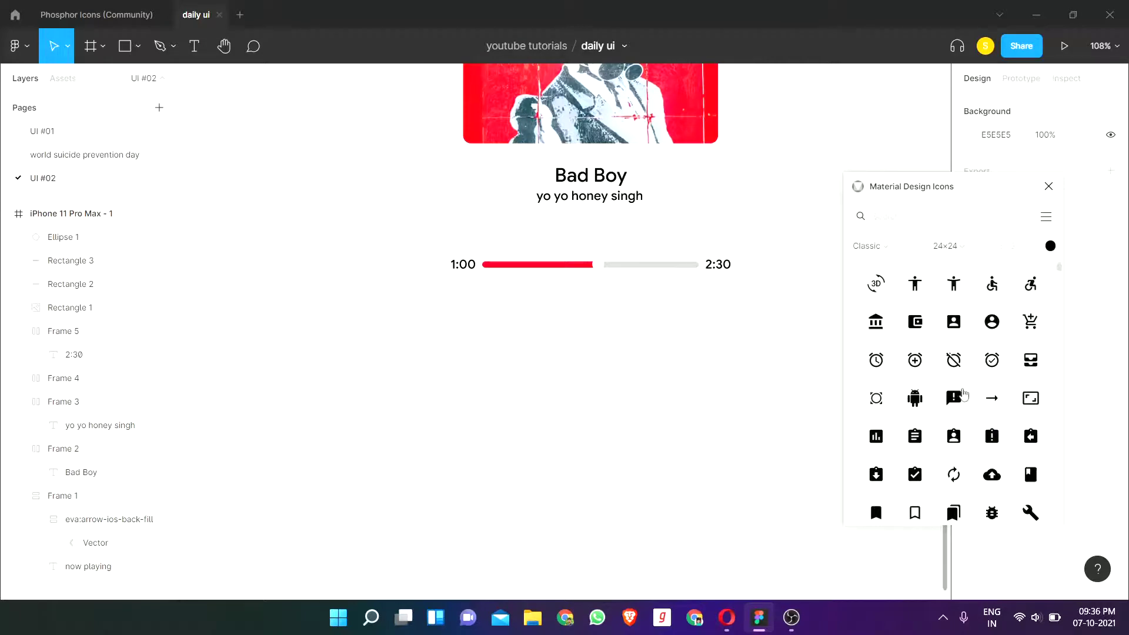
{"action": "scroll", "coordinate": [957, 400], "scroll_direction": "down", "scroll_amount": 3}
{"action": "scroll", "coordinate": [963, 483], "scroll_direction": "down", "scroll_amount": 2}
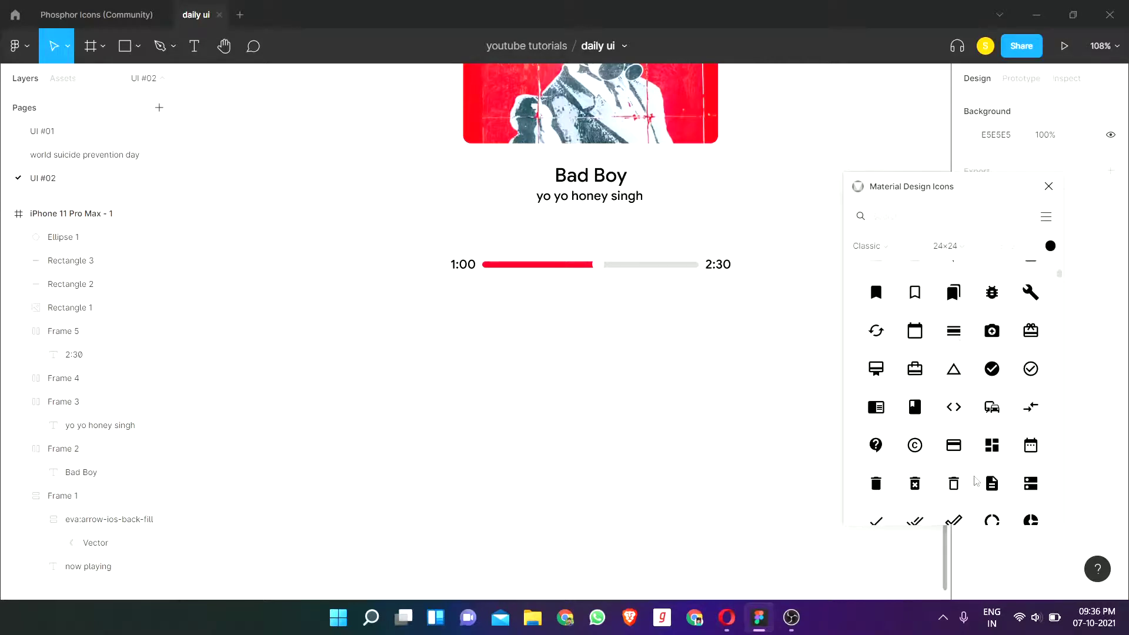
{"action": "scroll", "coordinate": [963, 484], "scroll_direction": "down", "scroll_amount": 3}
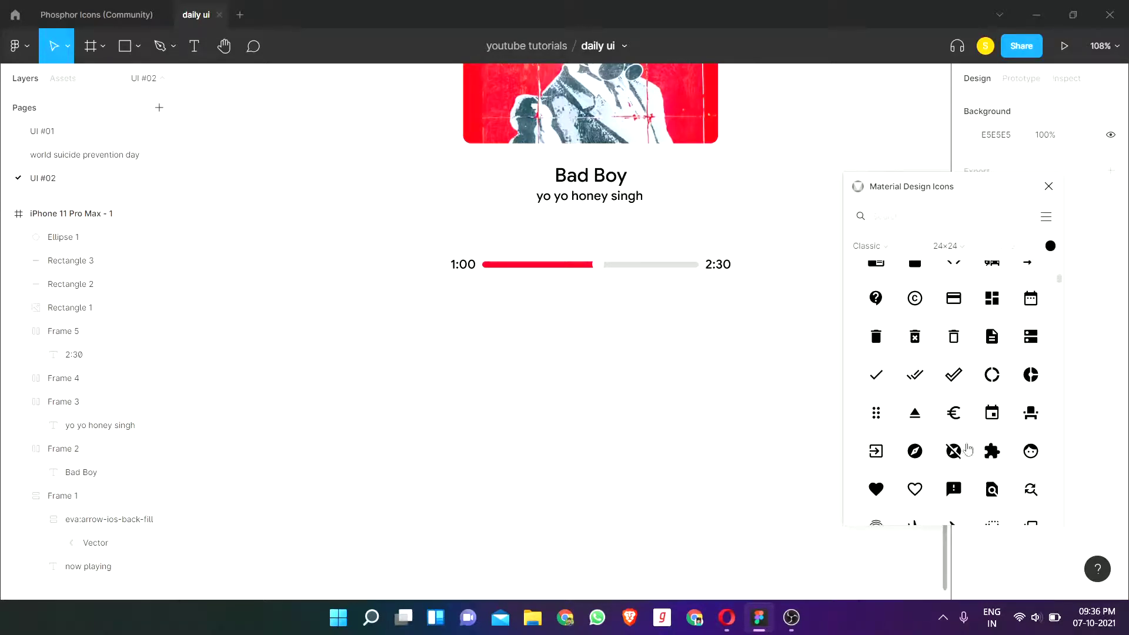
{"action": "left_click_drag", "start_coordinate": [919, 498], "coordinate": [611, 350]}
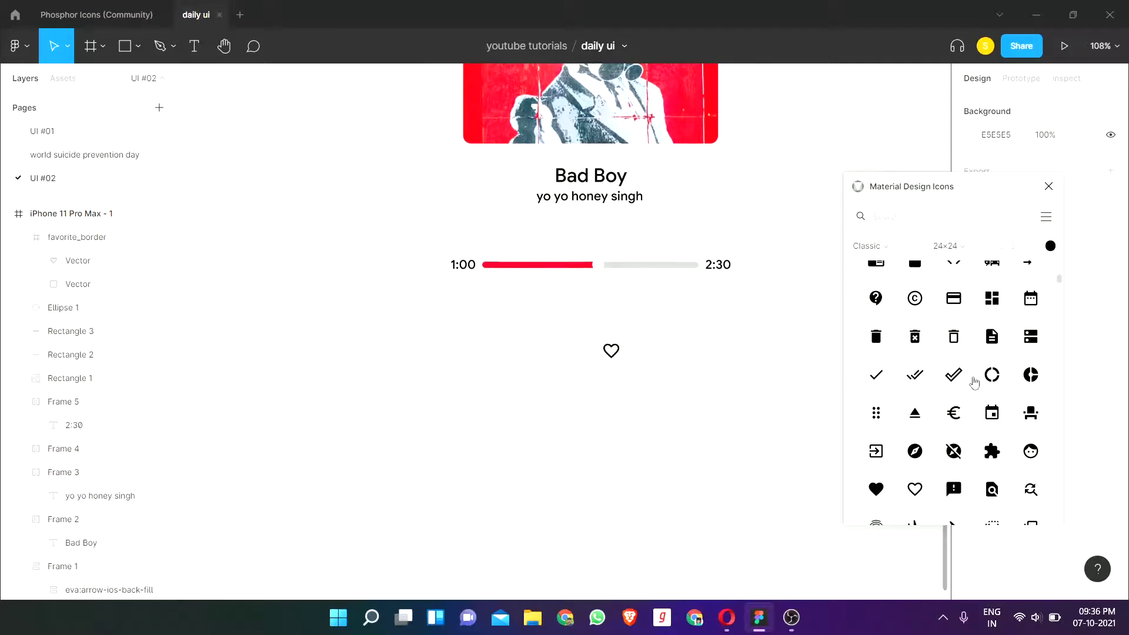
Step: Browse the plugin's icon list and drag another icon above the album art
{"action": "scroll", "coordinate": [964, 382], "scroll_direction": "down", "scroll_amount": 3}
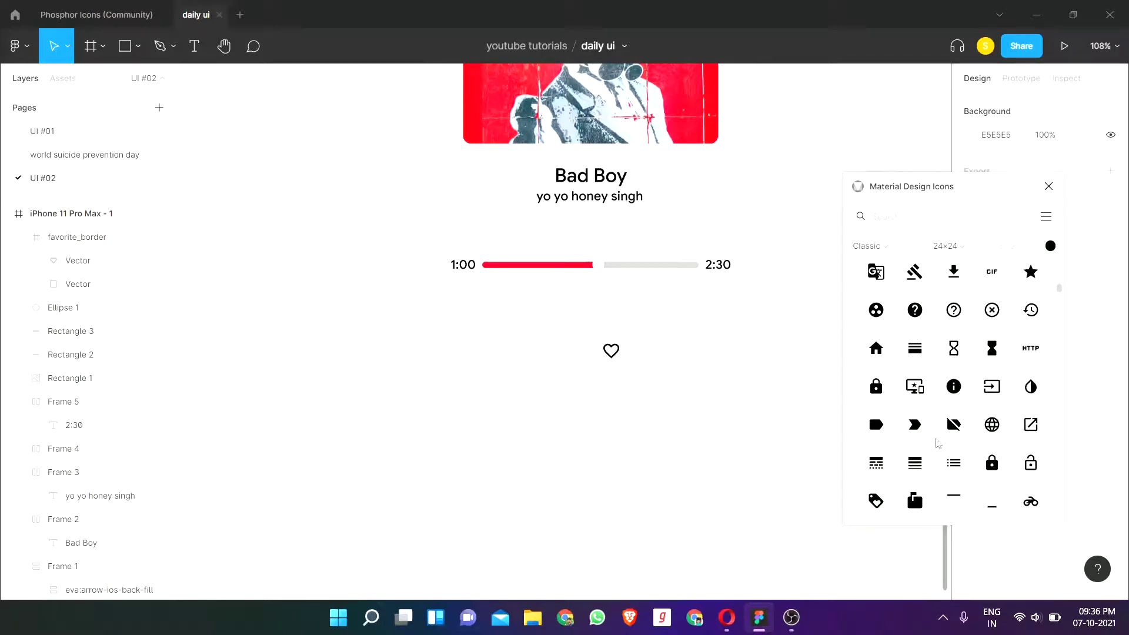
{"action": "scroll", "coordinate": [924, 444], "scroll_direction": "down", "scroll_amount": 2}
{"action": "scroll", "coordinate": [934, 443], "scroll_direction": "down", "scroll_amount": 3}
{"action": "scroll", "coordinate": [943, 442], "scroll_direction": "down", "scroll_amount": 2}
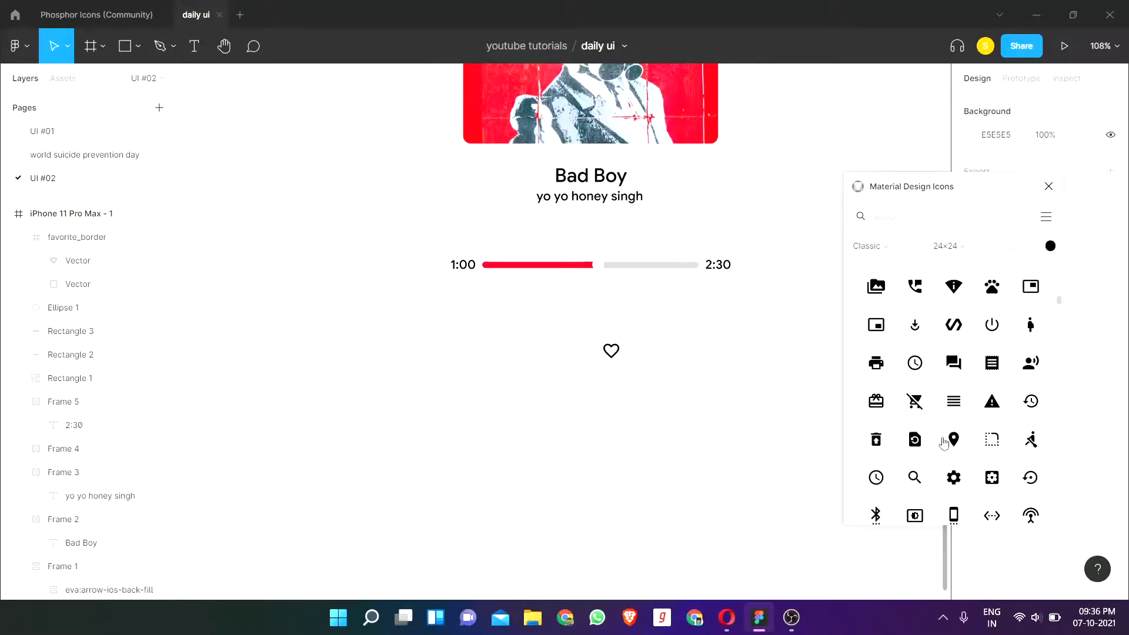
{"action": "scroll", "coordinate": [661, 262], "scroll_direction": "up", "scroll_amount": 1}
{"action": "scroll", "coordinate": [660, 262], "scroll_direction": "up", "scroll_amount": 3}
{"action": "scroll", "coordinate": [663, 263], "scroll_direction": "up", "scroll_amount": 4}
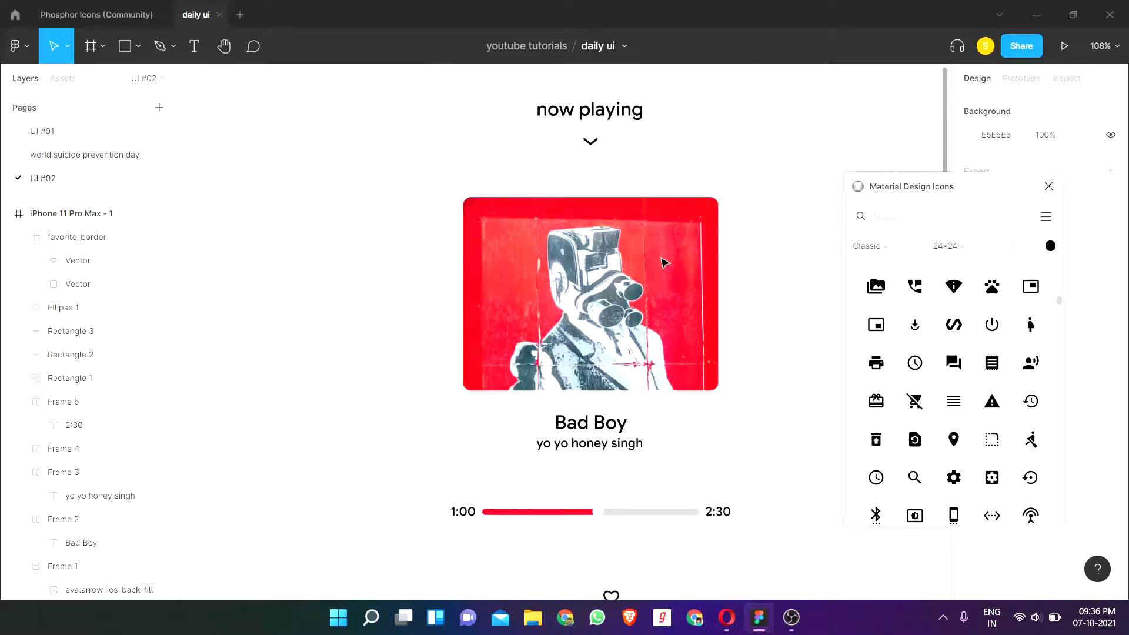
{"action": "scroll", "coordinate": [697, 321], "scroll_direction": "up", "scroll_amount": 1}
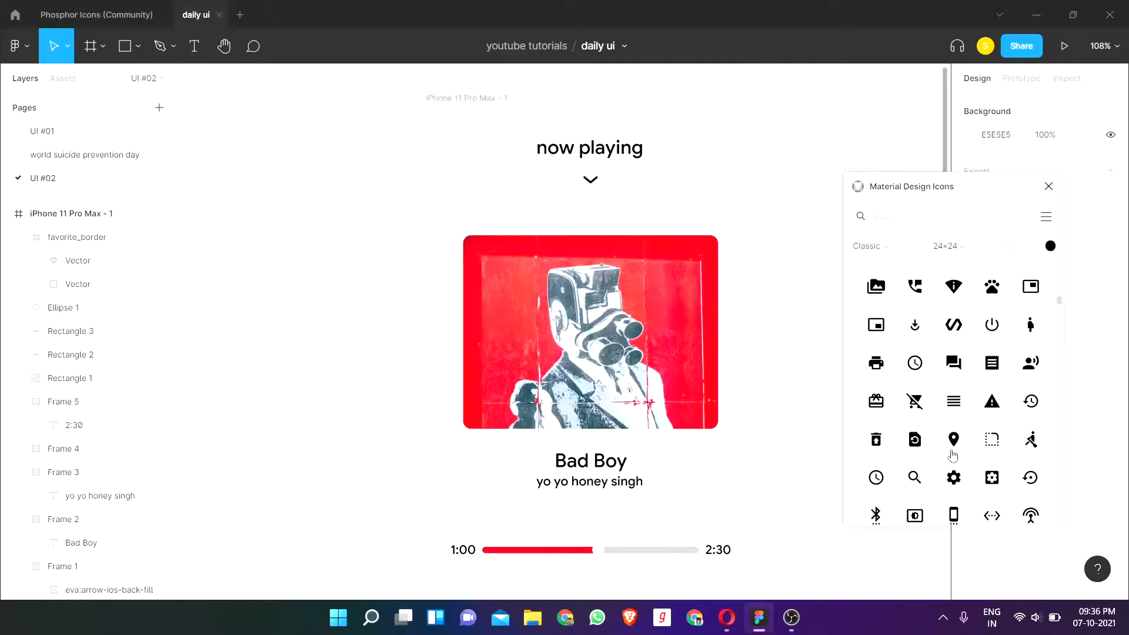
{"action": "scroll", "coordinate": [953, 455], "scroll_direction": "down", "scroll_amount": 2}
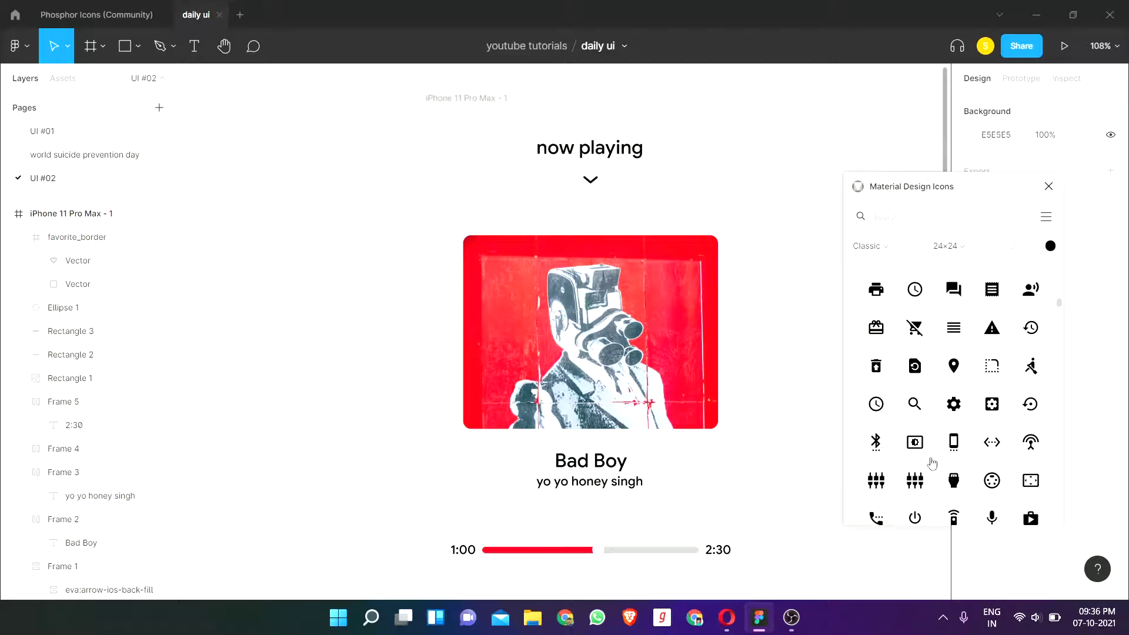
{"action": "scroll", "coordinate": [932, 464], "scroll_direction": "down", "scroll_amount": 2}
{"action": "scroll", "coordinate": [935, 463], "scroll_direction": "down", "scroll_amount": 2}
{"action": "scroll", "coordinate": [940, 463], "scroll_direction": "down", "scroll_amount": 1}
{"action": "scroll", "coordinate": [942, 463], "scroll_direction": "down", "scroll_amount": 1}
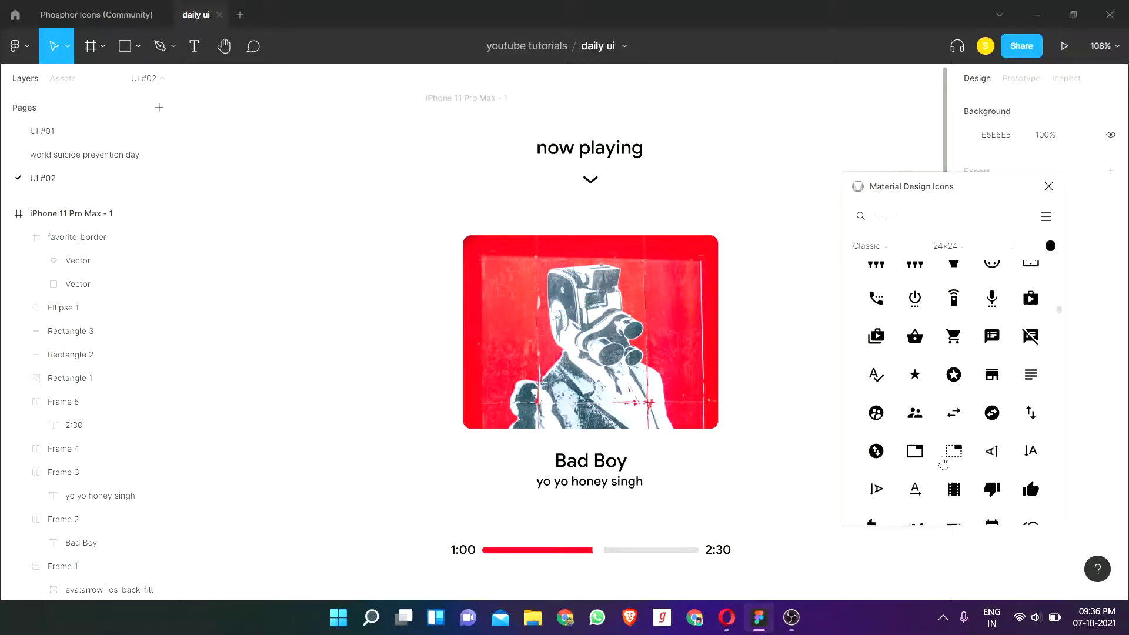
{"action": "scroll", "coordinate": [949, 460], "scroll_direction": "down", "scroll_amount": 1}
{"action": "scroll", "coordinate": [957, 456], "scroll_direction": "down", "scroll_amount": 1}
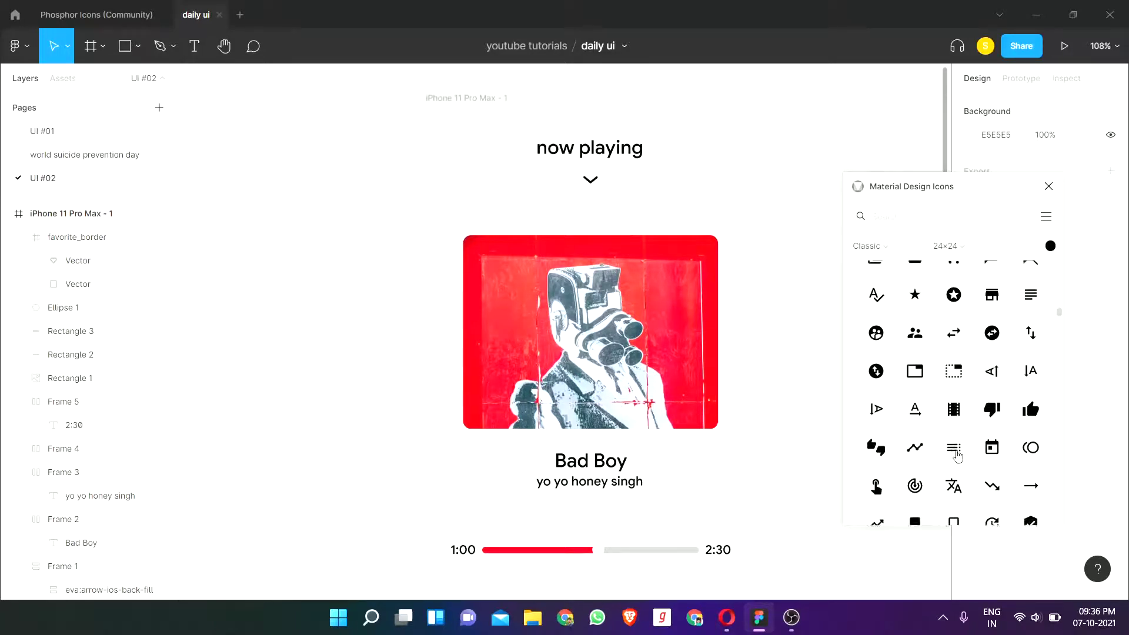
{"action": "scroll", "coordinate": [957, 457], "scroll_direction": "down", "scroll_amount": 2}
{"action": "scroll", "coordinate": [964, 464], "scroll_direction": "down", "scroll_amount": 2}
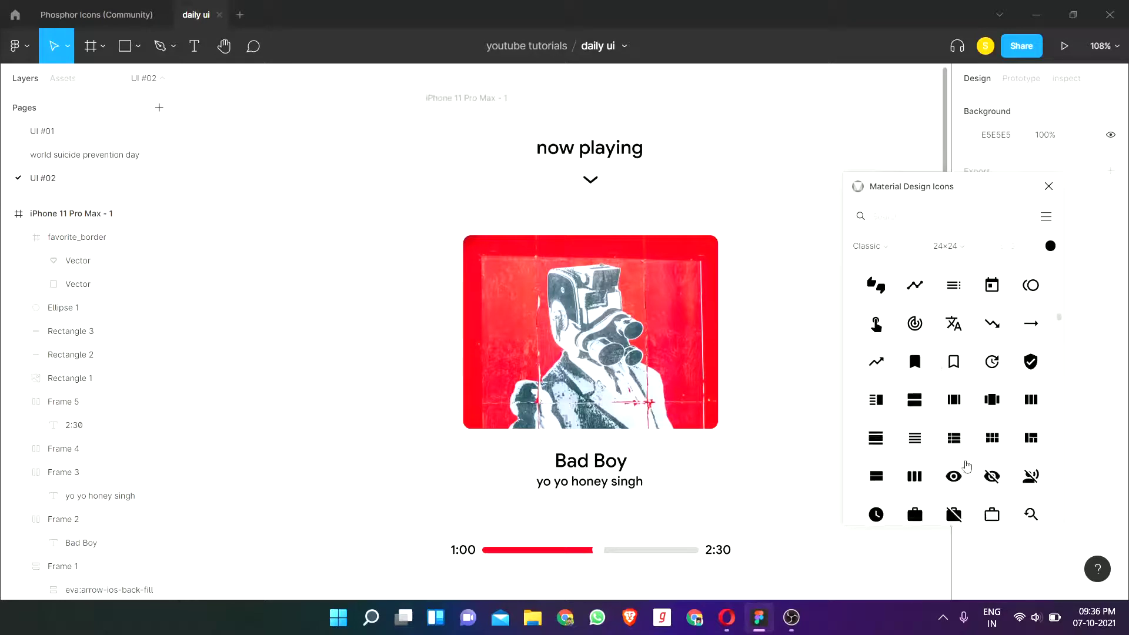
{"action": "scroll", "coordinate": [967, 466], "scroll_direction": "down", "scroll_amount": 1}
{"action": "mouse_move", "coordinate": [953, 385]}
{"action": "left_mouse_down"}
{"action": "mouse_move", "coordinate": [475, 174]}
{"action": "mouse_move", "coordinate": [468, 209]}
{"action": "left_mouse_up"}
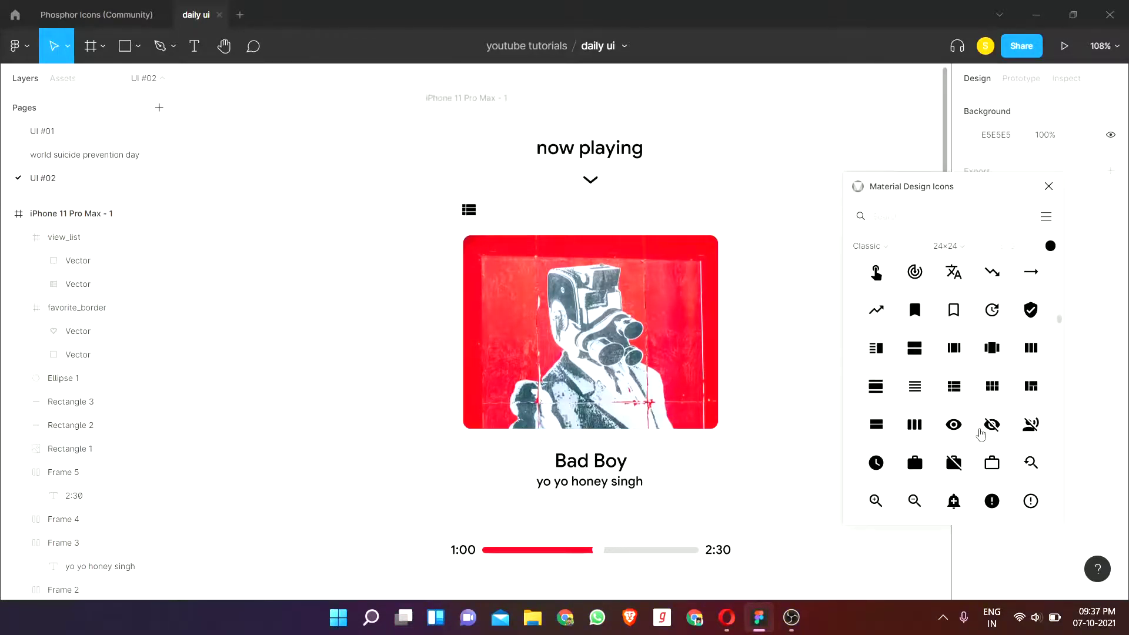
{"action": "scroll", "coordinate": [980, 434], "scroll_direction": "down", "scroll_amount": 2}
{"action": "scroll", "coordinate": [980, 434], "scroll_direction": "down", "scroll_amount": 2}
{"action": "scroll", "coordinate": [980, 434], "scroll_direction": "down", "scroll_amount": 2}
{"action": "scroll", "coordinate": [632, 387], "scroll_direction": "down", "scroll_amount": 1}
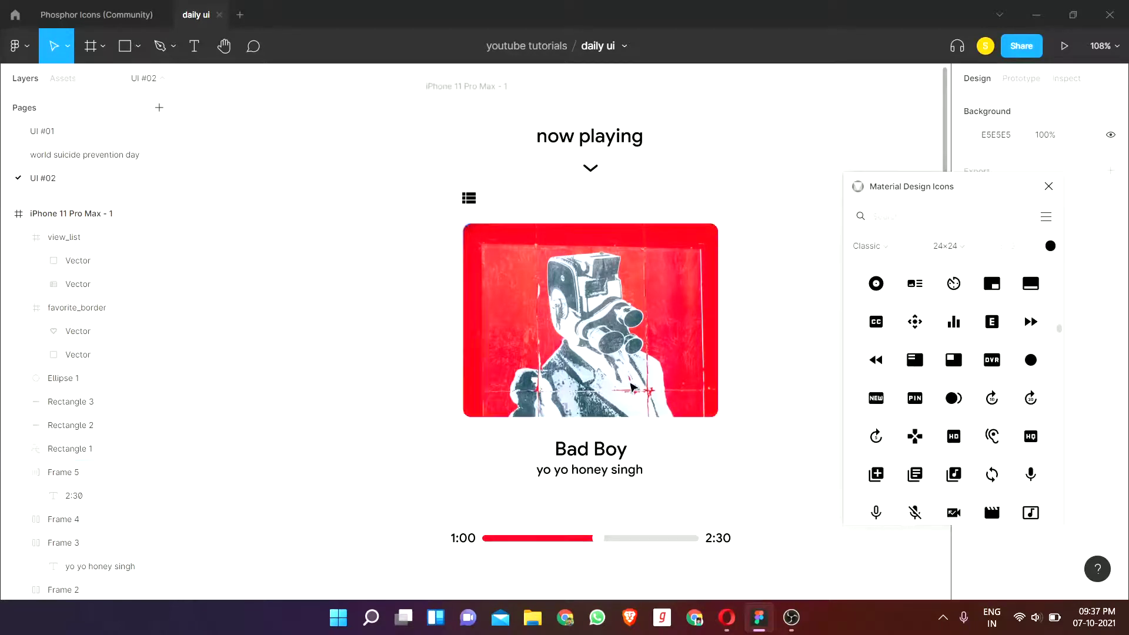
{"action": "scroll", "coordinate": [632, 387], "scroll_direction": "down", "scroll_amount": 1}
{"action": "scroll", "coordinate": [708, 355], "scroll_direction": "down", "scroll_amount": 3}
{"action": "scroll", "coordinate": [718, 343], "scroll_direction": "down", "scroll_amount": 1}
Step: Place the fast-rewind, fast-forward and another Material Design icon onto the player screen
{"action": "left_click", "coordinate": [876, 360]}
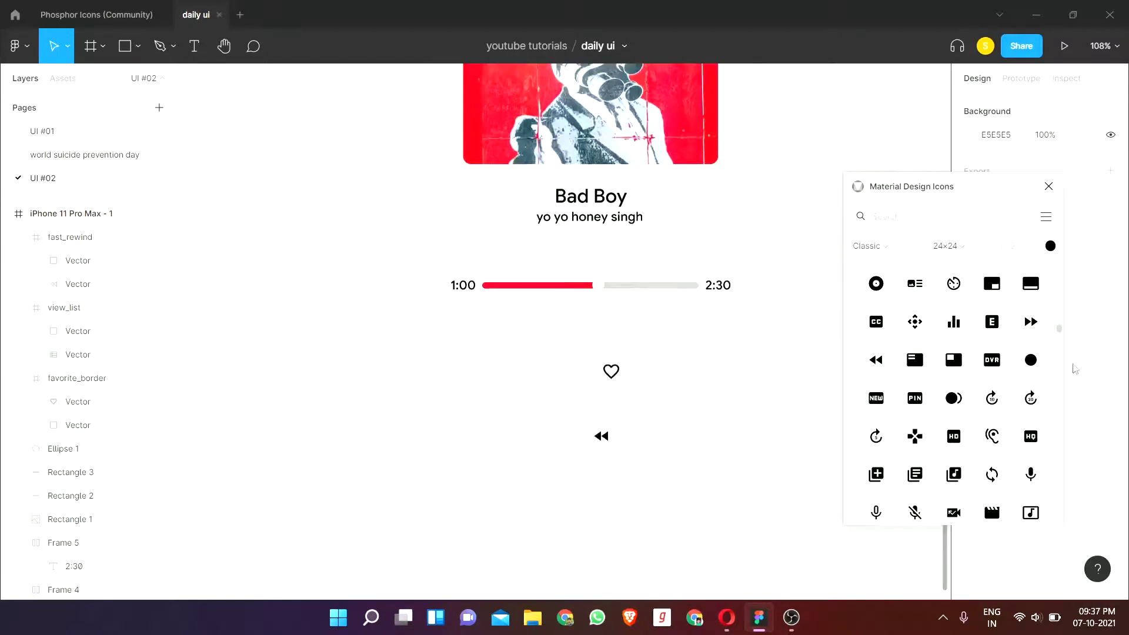
{"action": "left_click_drag", "start_coordinate": [1030, 322], "coordinate": [642, 433]}
{"action": "scroll", "coordinate": [938, 426], "scroll_direction": "down", "scroll_amount": 3}
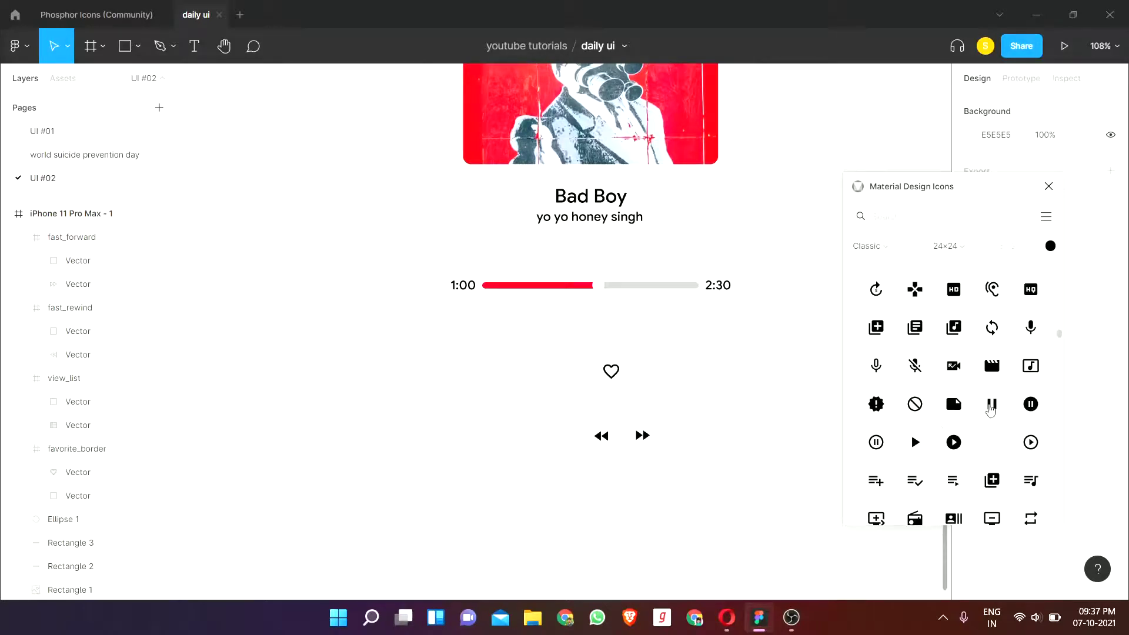
{"action": "left_click_drag", "start_coordinate": [992, 404], "coordinate": [689, 386]}
{"action": "scroll", "coordinate": [938, 388], "scroll_direction": "down", "scroll_amount": 3}
{"action": "scroll", "coordinate": [937, 387], "scroll_direction": "down", "scroll_amount": 3}
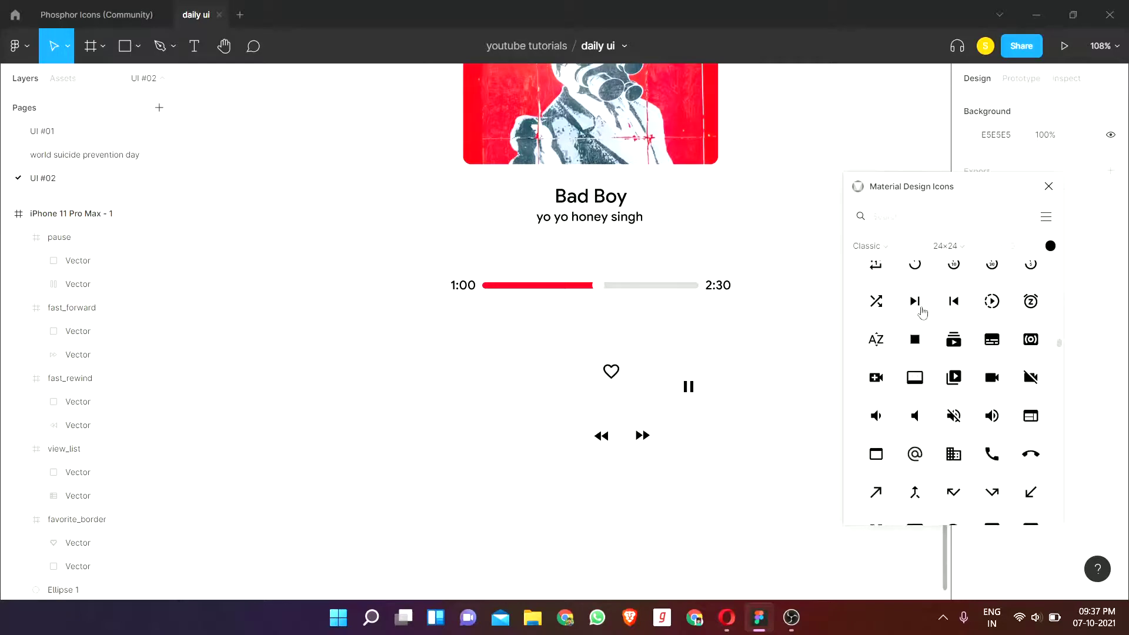
Step: Add the skip-next, skip-previous, repeat-one and clear-all icons to the player
{"action": "left_click_drag", "start_coordinate": [913, 305], "coordinate": [534, 416]}
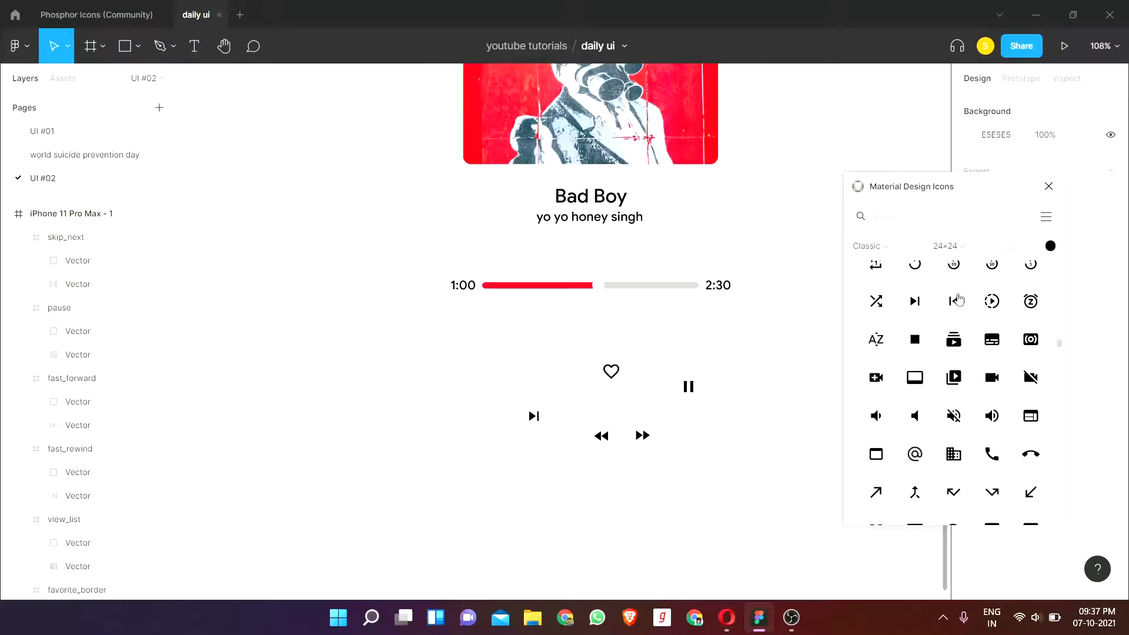
{"action": "left_click_drag", "start_coordinate": [955, 301], "coordinate": [680, 496]}
{"action": "scroll", "coordinate": [876, 374], "scroll_direction": "up", "scroll_amount": 2}
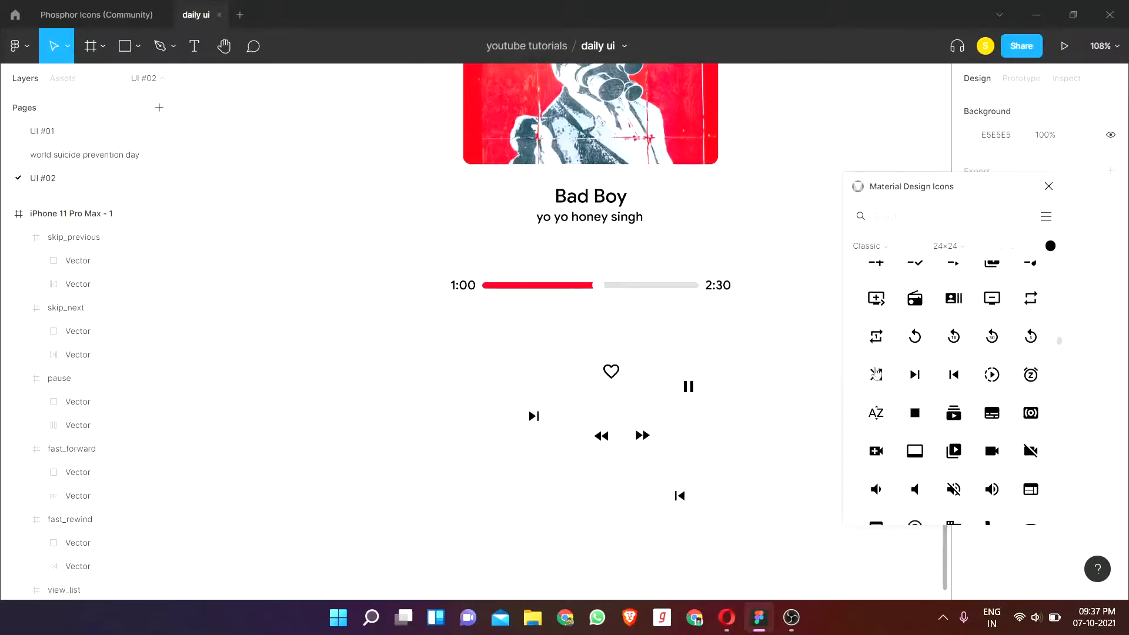
{"action": "left_click_drag", "start_coordinate": [881, 348], "coordinate": [574, 491]}
{"action": "scroll", "coordinate": [905, 452], "scroll_direction": "down", "scroll_amount": 4}
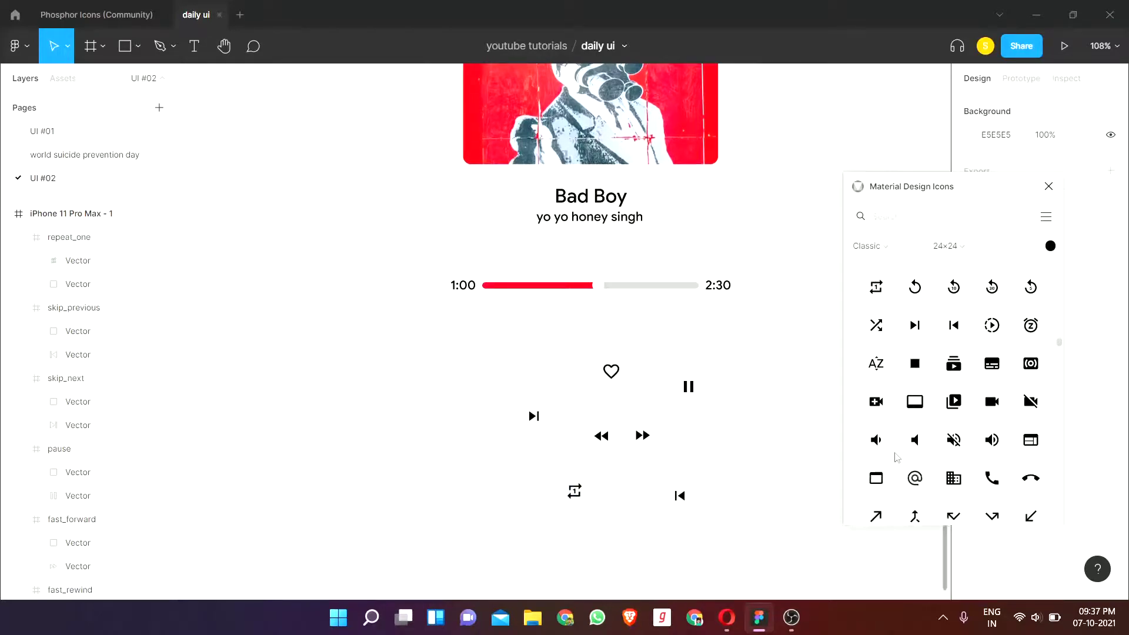
{"action": "scroll", "coordinate": [905, 451], "scroll_direction": "down", "scroll_amount": 2}
{"action": "scroll", "coordinate": [915, 392], "scroll_direction": "up", "scroll_amount": 3}
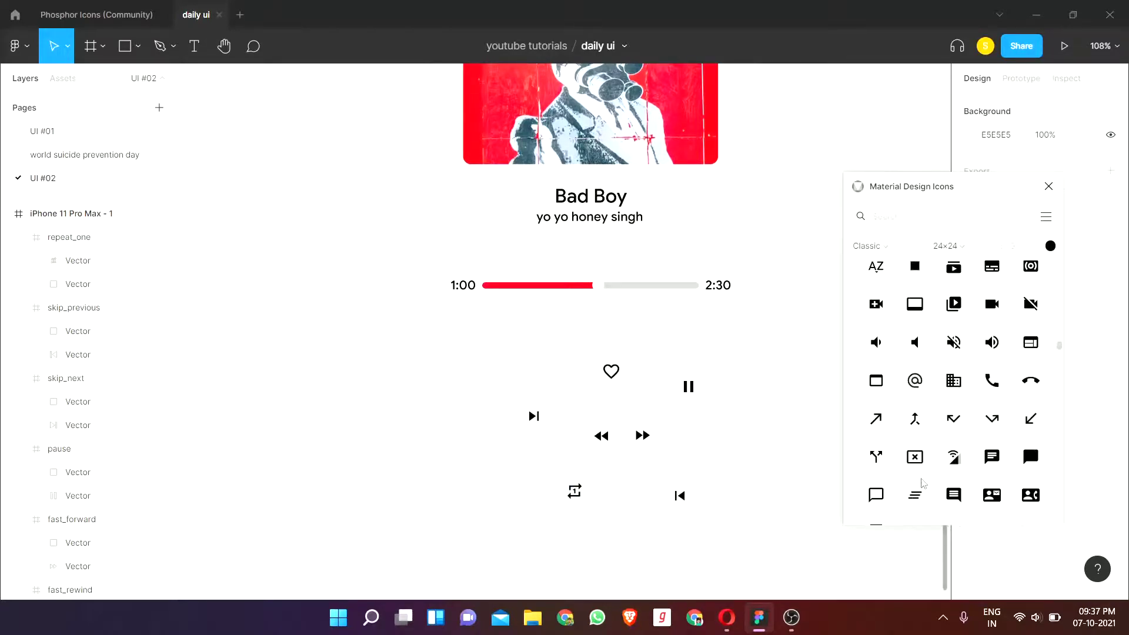
{"action": "scroll", "coordinate": [922, 482], "scroll_direction": "down", "scroll_amount": 2}
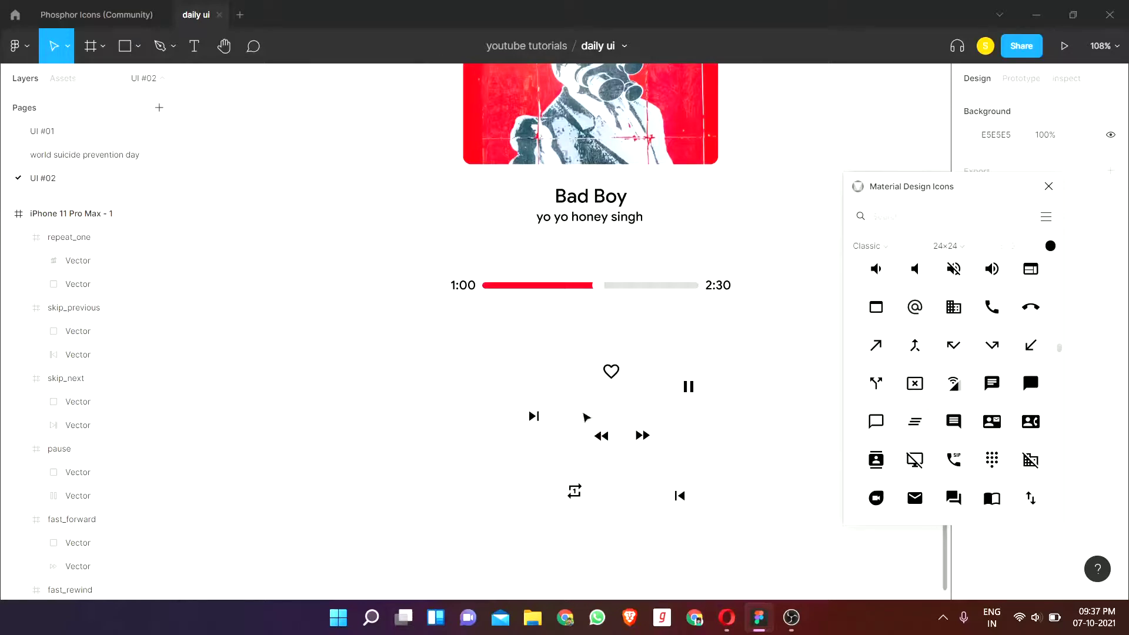
{"action": "left_click", "coordinate": [1048, 185]}
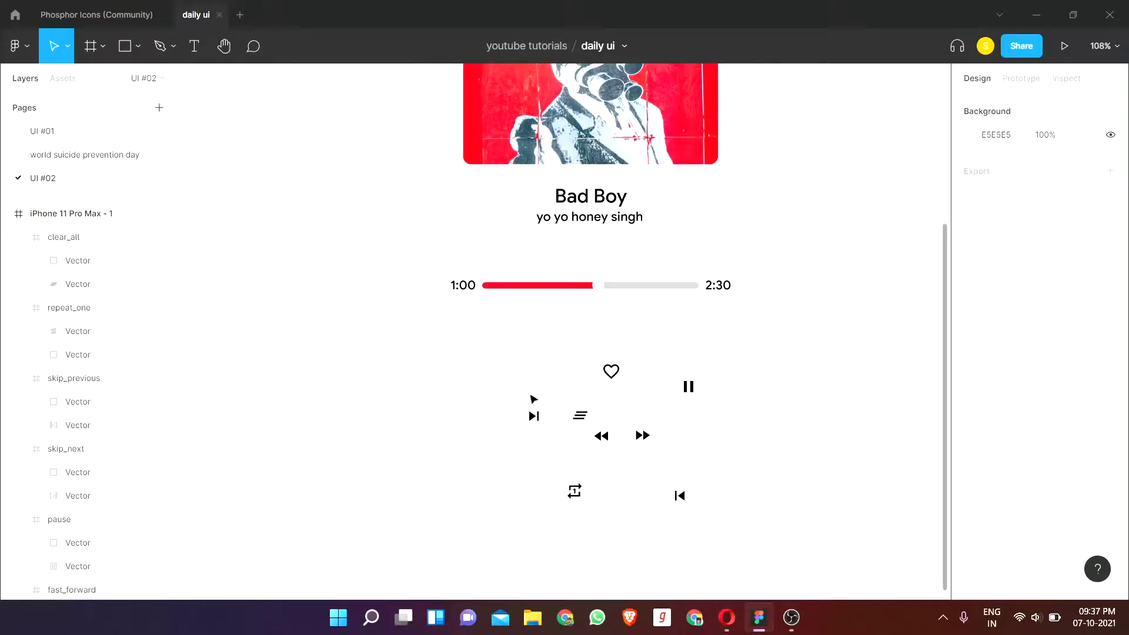
Step: Move the heart icon to the right end of the song-title line, removing the accidental auto layout
{"action": "left_click", "coordinate": [610, 374]}
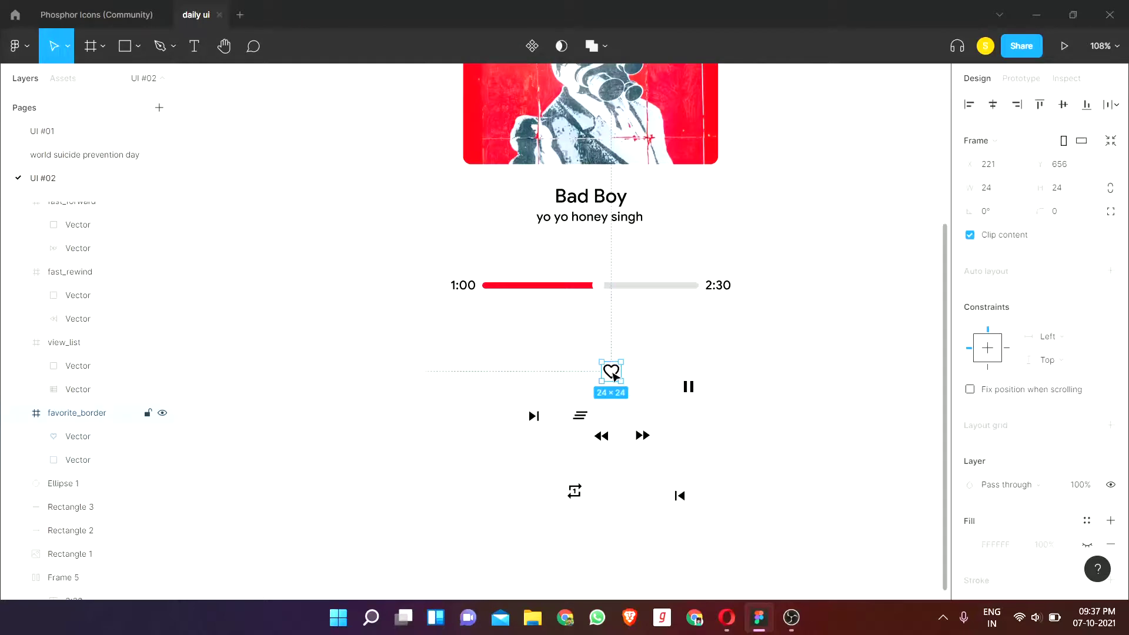
{"action": "left_click_drag", "start_coordinate": [612, 373], "coordinate": [698, 198]}
{"action": "key", "text": "shift+a"}
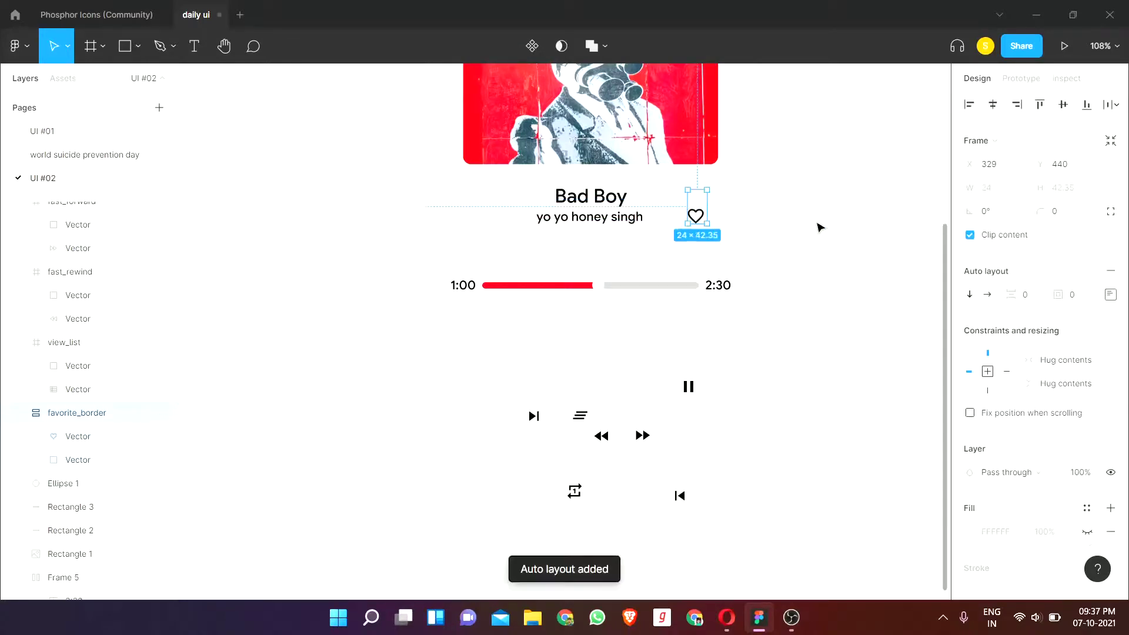
{"action": "left_click", "coordinate": [820, 228]}
{"action": "left_click", "coordinate": [705, 211]}
{"action": "left_click", "coordinate": [786, 210]}
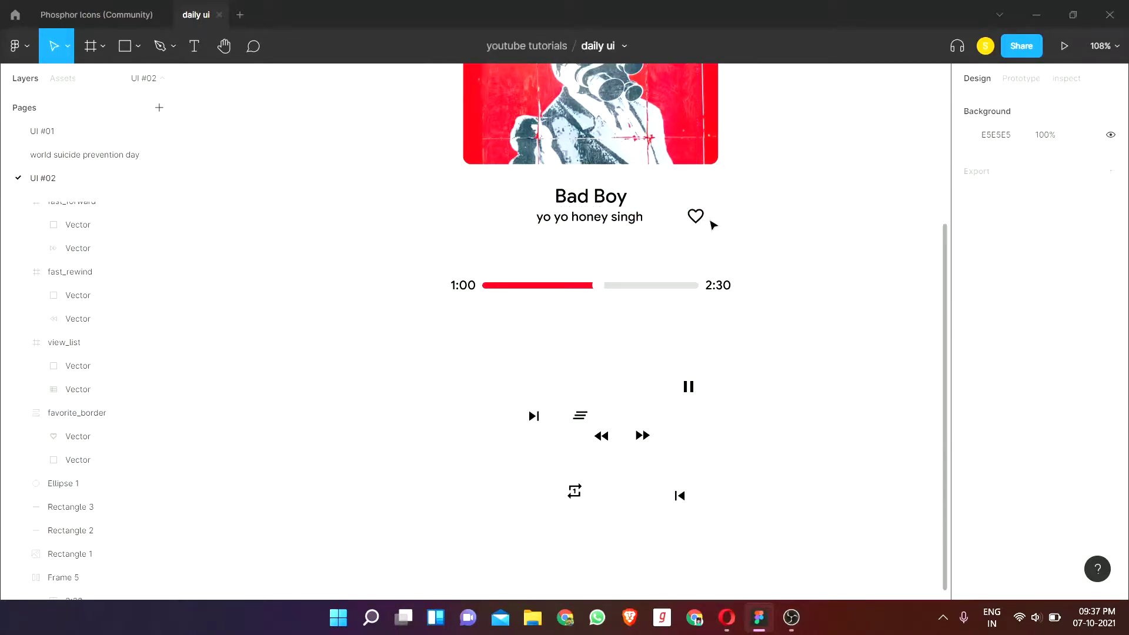
{"action": "left_click", "coordinate": [696, 215]}
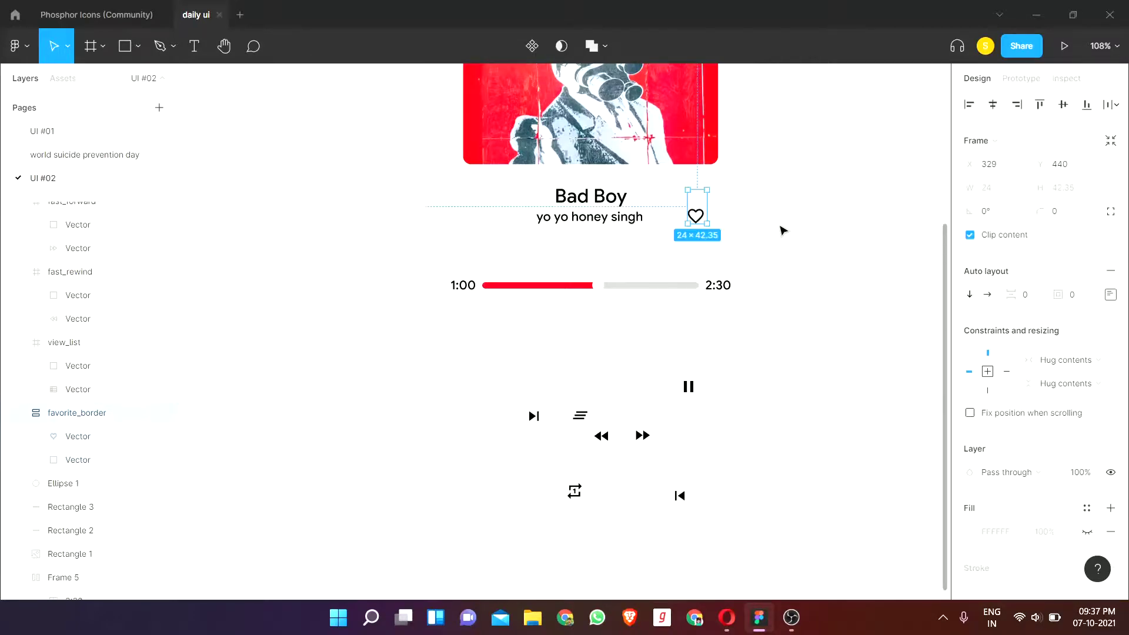
{"action": "key", "text": "shift+alt+a"}
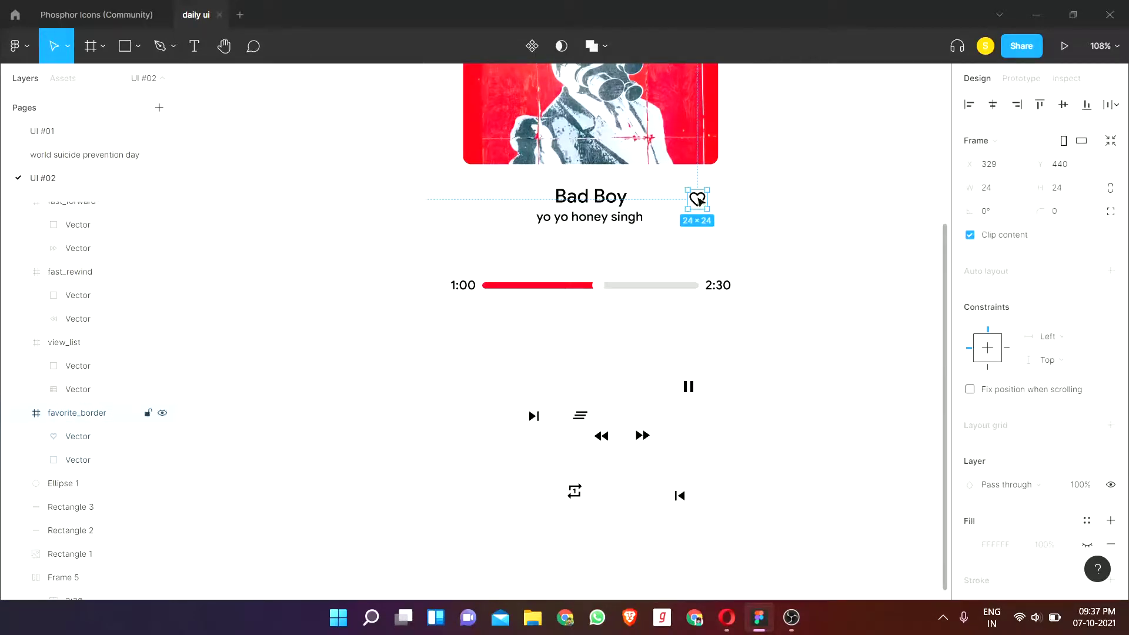
{"action": "left_click", "coordinate": [803, 214]}
{"action": "left_click", "coordinate": [698, 200]}
{"action": "left_click_drag", "start_coordinate": [701, 204], "coordinate": [719, 200]}
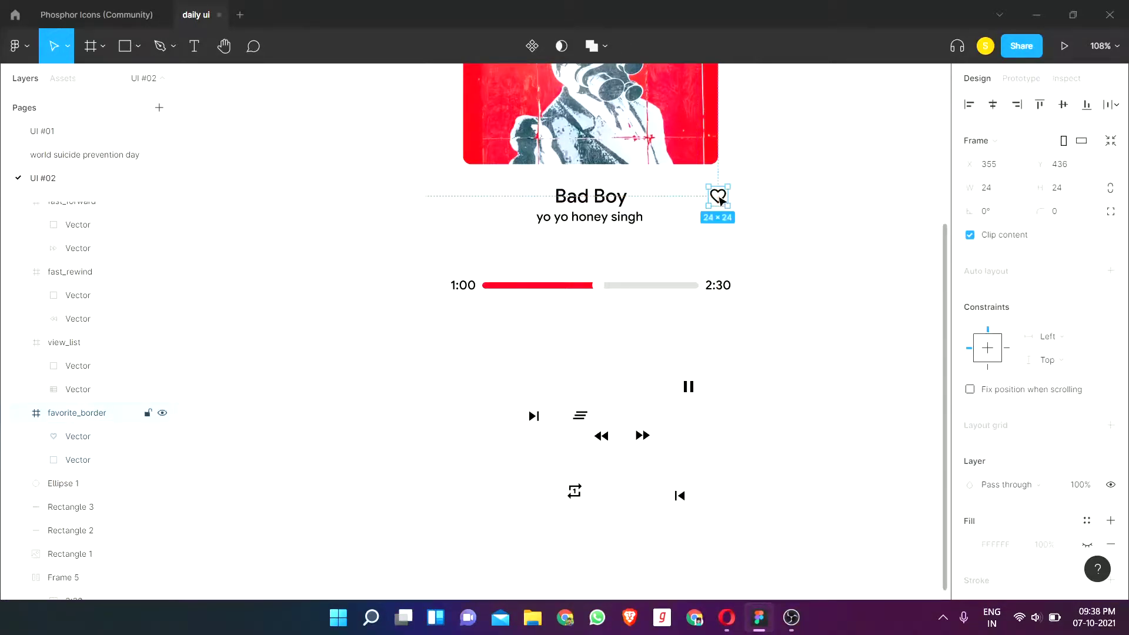
{"action": "left_click", "coordinate": [852, 265]}
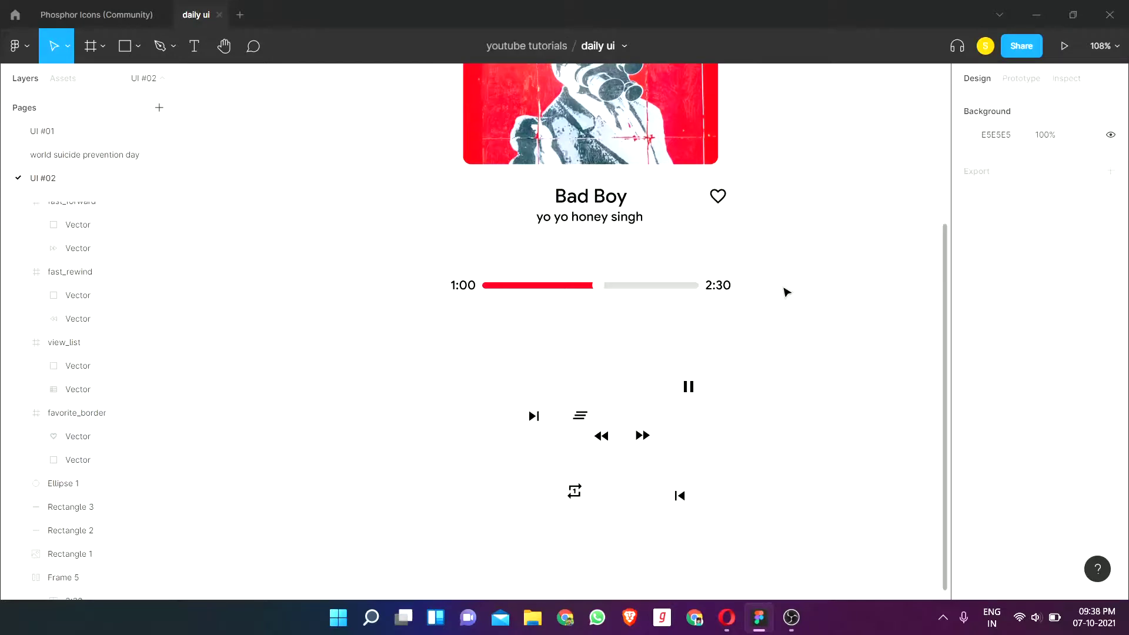
Step: Move the list icon to the left end of the Bad Boy title line
{"action": "scroll", "coordinate": [786, 291], "scroll_direction": "up", "scroll_amount": 1}
{"action": "scroll", "coordinate": [749, 400], "scroll_direction": "down", "scroll_amount": 1}
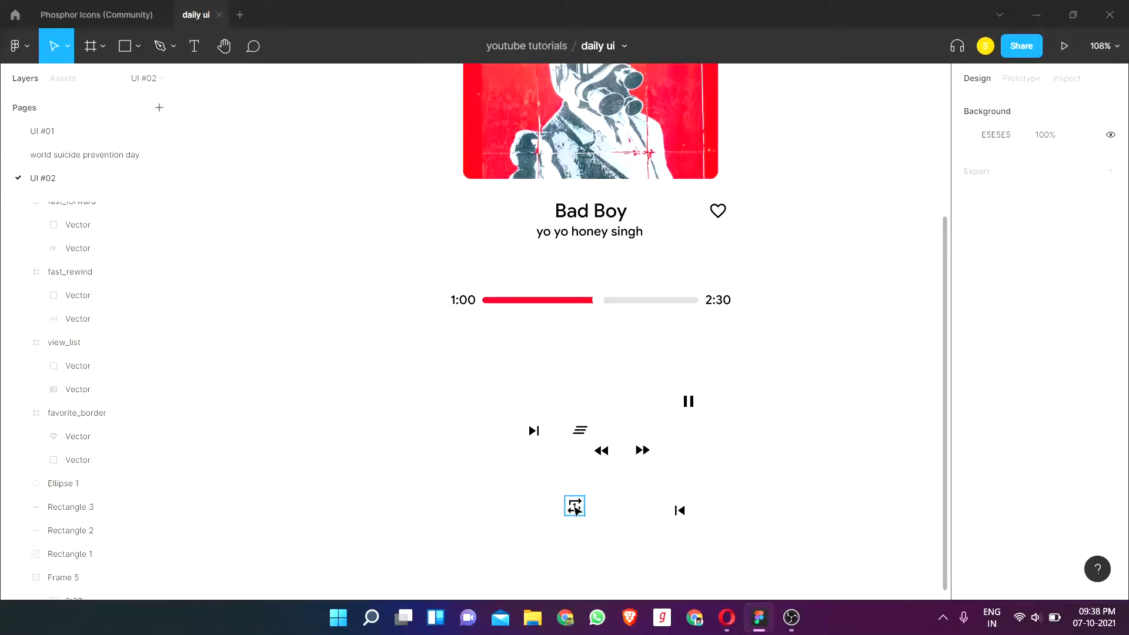
{"action": "scroll", "coordinate": [577, 510], "scroll_direction": "up", "scroll_amount": 5}
{"action": "mouse_move", "coordinate": [467, 108]}
{"action": "left_mouse_down"}
{"action": "mouse_move", "coordinate": [483, 303]}
{"action": "mouse_move", "coordinate": [475, 364]}
{"action": "left_mouse_up"}
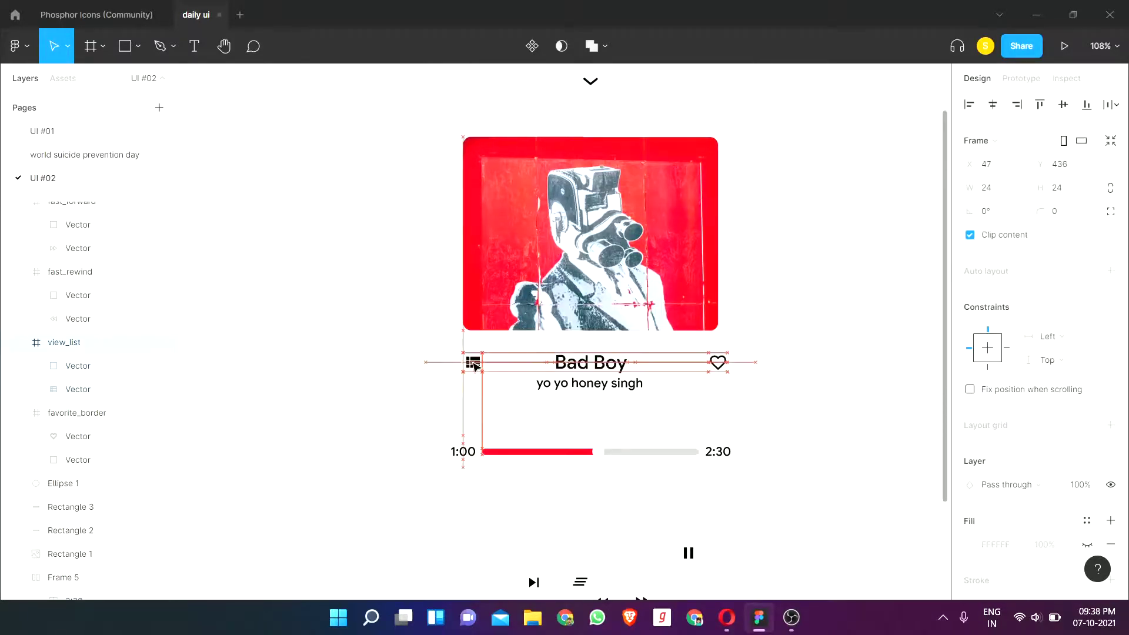
{"action": "scroll", "coordinate": [481, 367], "scroll_direction": "down", "scroll_amount": 3}
{"action": "scroll", "coordinate": [766, 386], "scroll_direction": "down", "scroll_amount": 1}
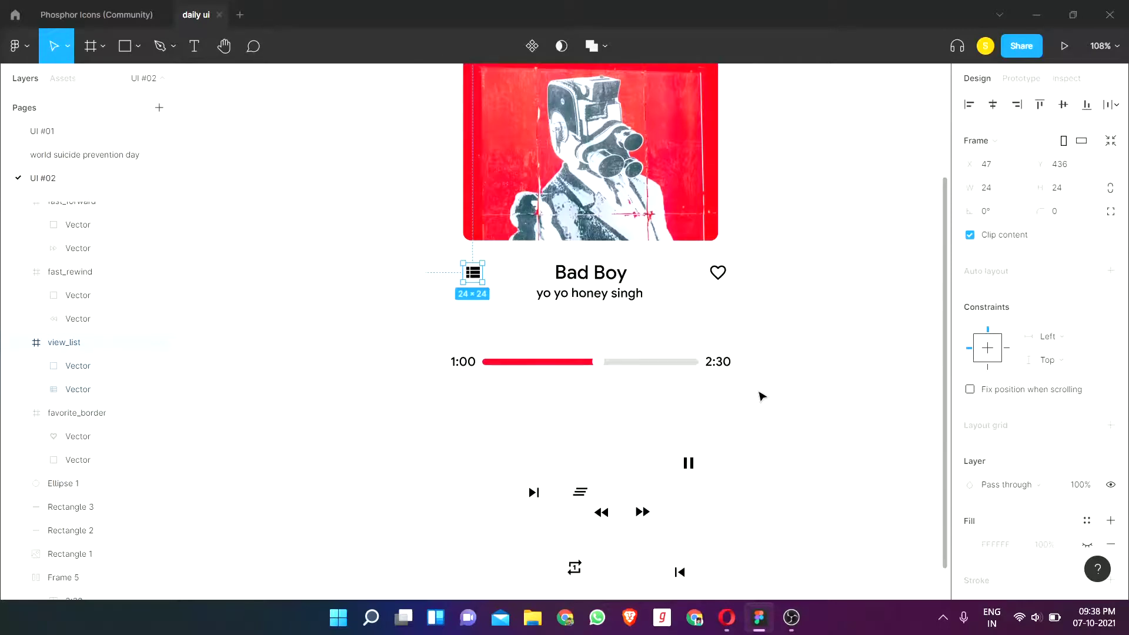
Step: Centre the pause icon under the progress bar and fill it with the album art's red
{"action": "left_click", "coordinate": [688, 469]}
{"action": "scroll", "coordinate": [688, 462], "scroll_direction": "down", "scroll_amount": 1}
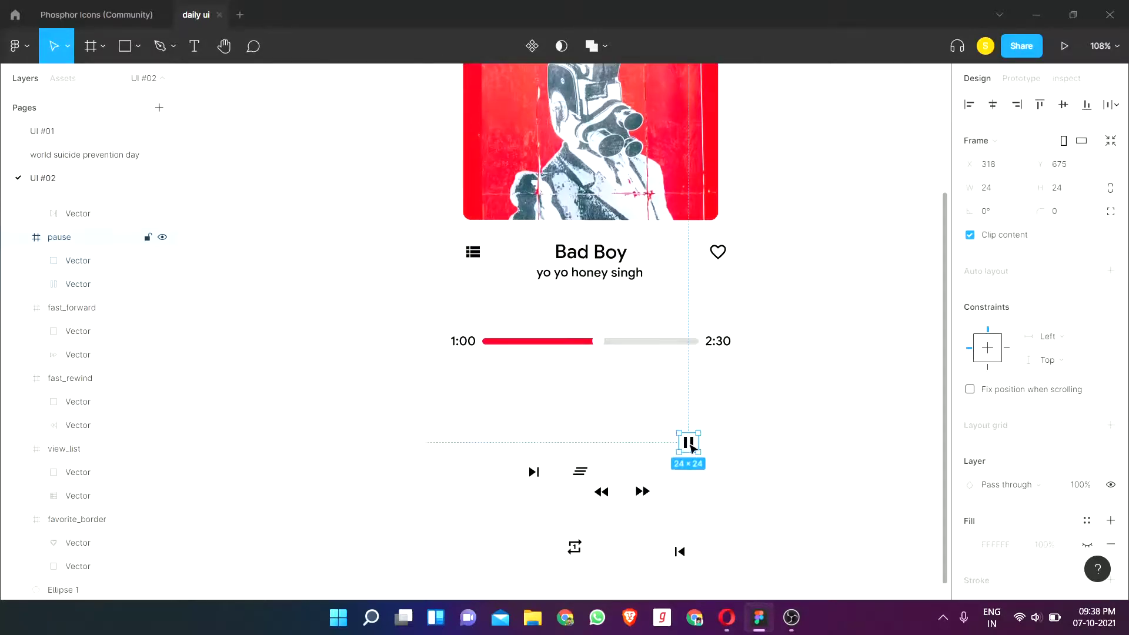
{"action": "mouse_move", "coordinate": [687, 447]}
{"action": "left_mouse_down"}
{"action": "mouse_move", "coordinate": [604, 423]}
{"action": "mouse_move", "coordinate": [600, 402]}
{"action": "left_mouse_up"}
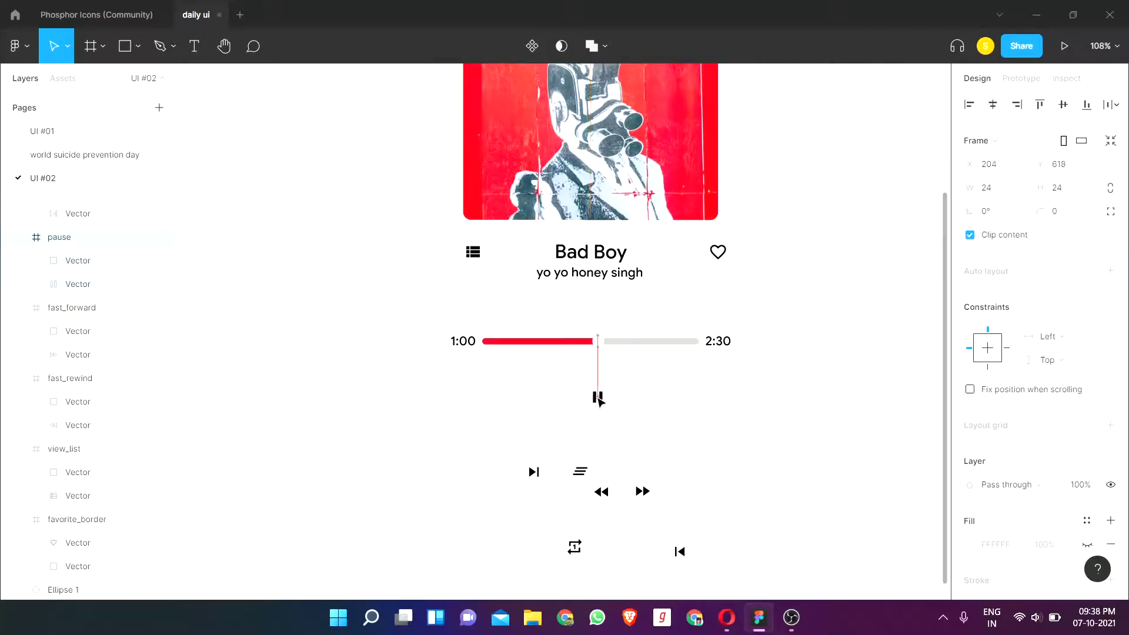
{"action": "scroll", "coordinate": [1058, 364], "scroll_direction": "down", "scroll_amount": 5}
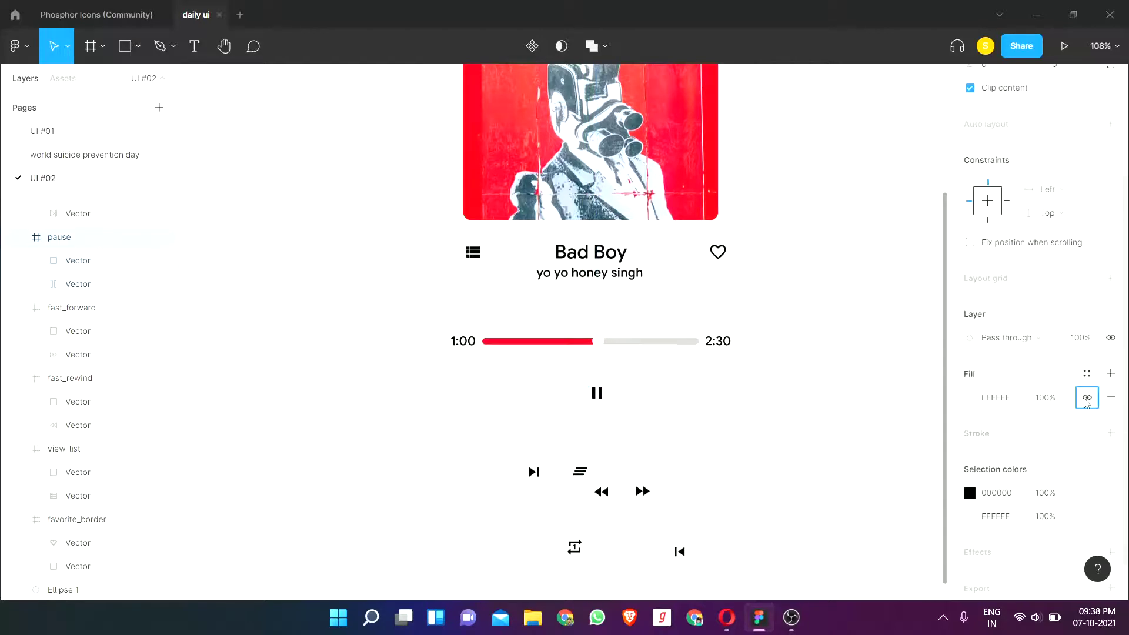
{"action": "left_click", "coordinate": [970, 398]}
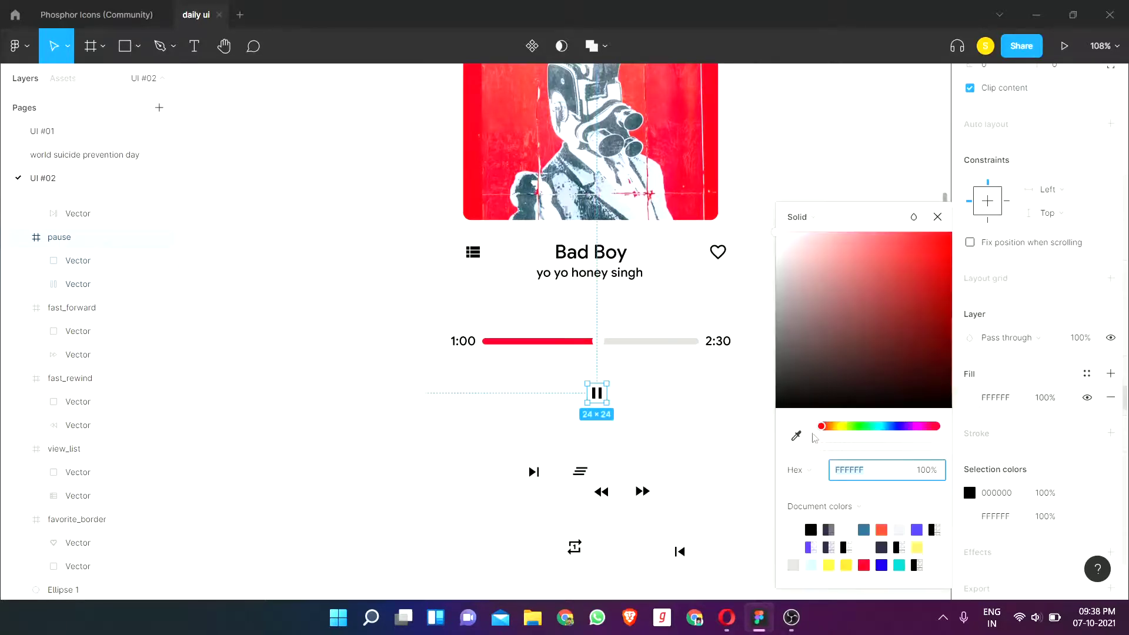
{"action": "left_click", "coordinate": [796, 435]}
{"action": "left_click", "coordinate": [672, 175]}
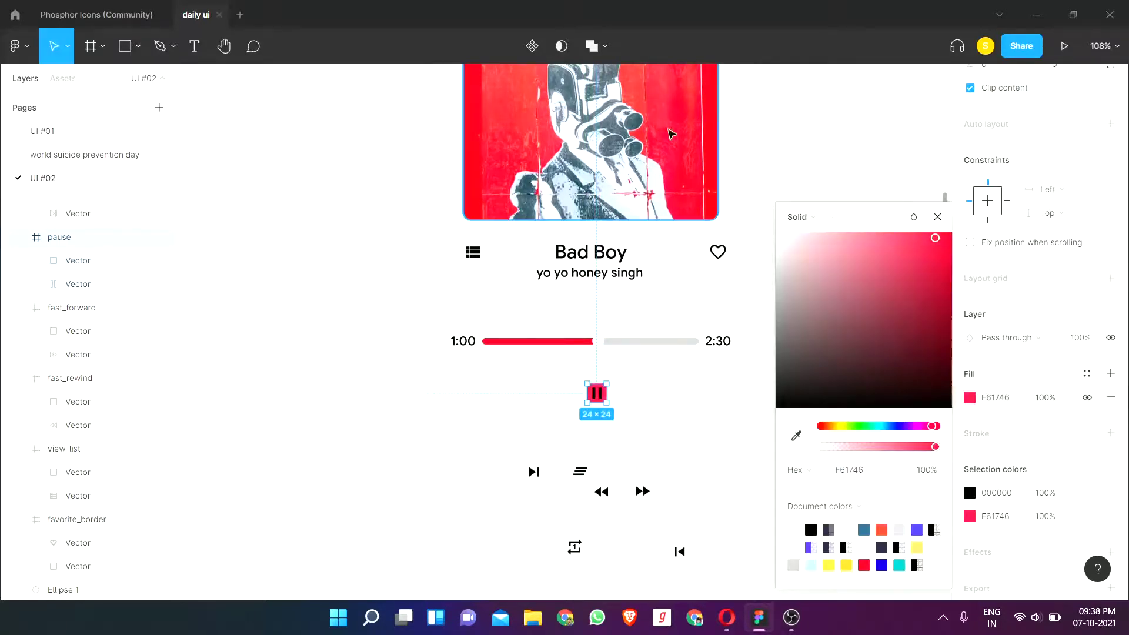
{"action": "left_click", "coordinate": [970, 492]}
{"action": "left_click", "coordinate": [847, 176]}
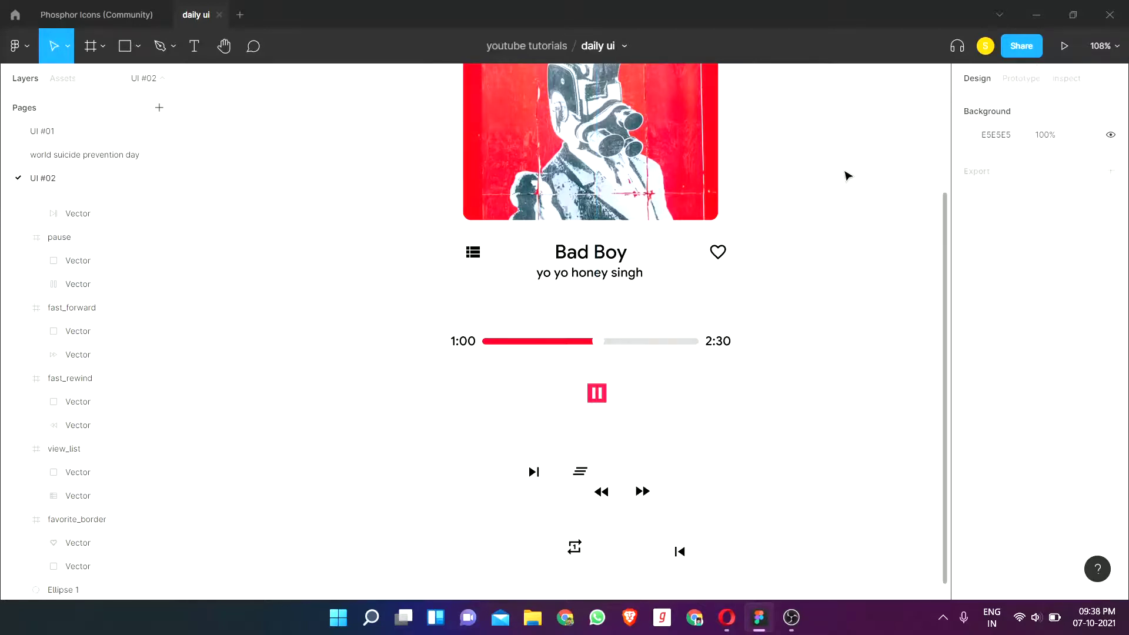
Step: Give the pause button a corner radius of 2
{"action": "left_click", "coordinate": [594, 387]}
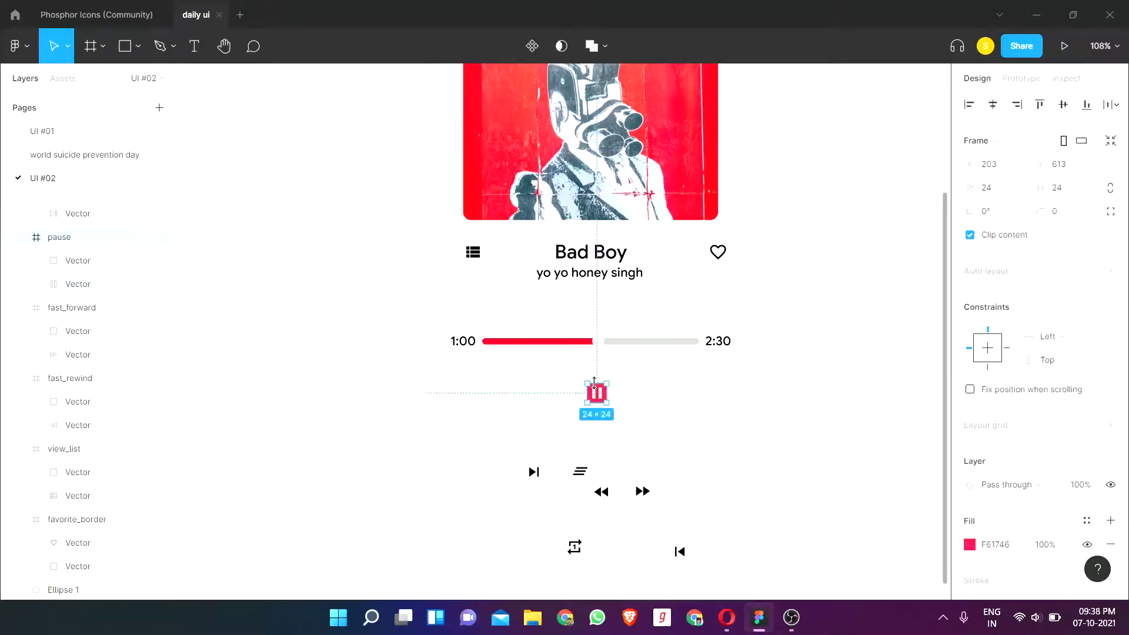
{"action": "left_click", "coordinate": [1073, 218]}
{"action": "key", "text": "Return"}
{"action": "left_click", "coordinate": [889, 402]}
{"action": "scroll", "coordinate": [814, 244], "scroll_direction": "down", "scroll_amount": 1}
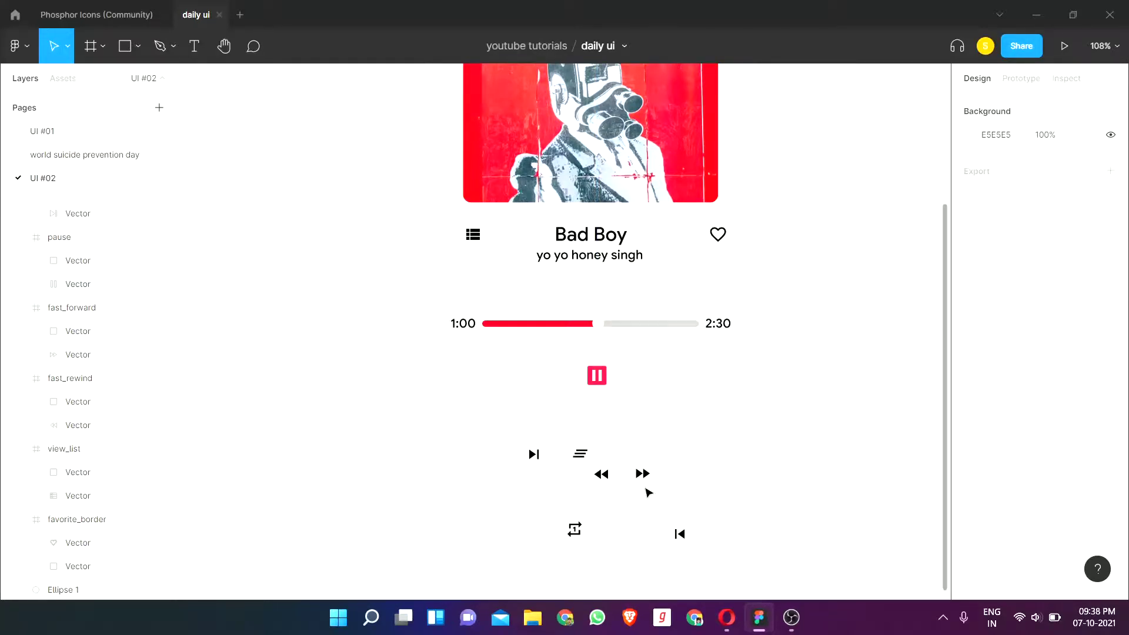
{"action": "scroll", "coordinate": [689, 462], "scroll_direction": "down", "scroll_amount": 1}
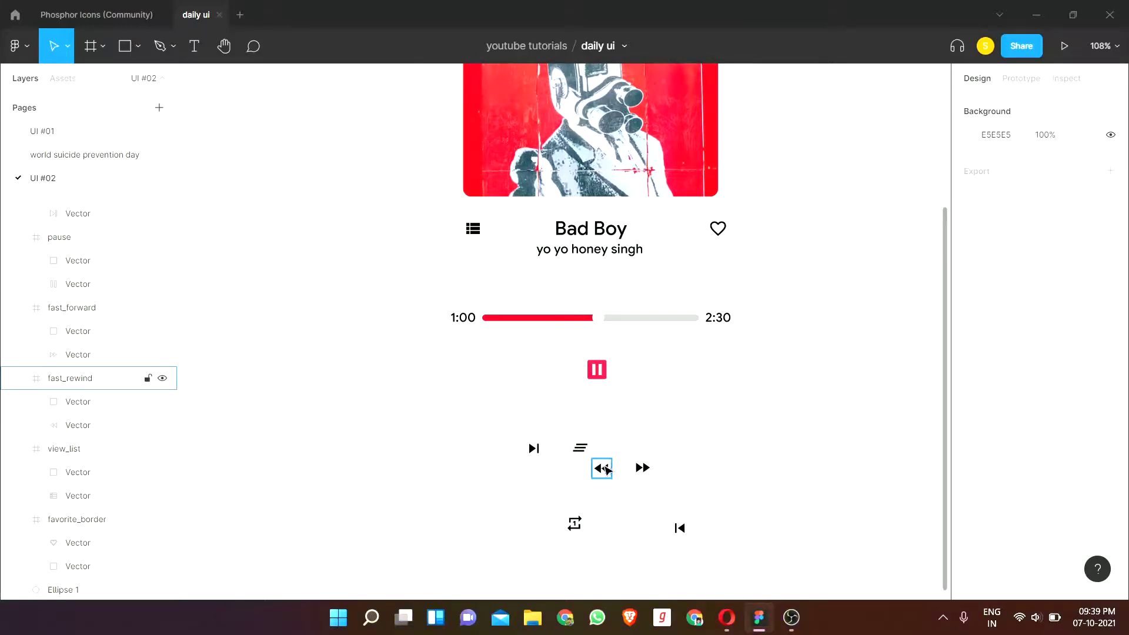
Step: Line up skip-previous, rewind, fast-forward and skip-next beside pause with equal 29 px gaps
{"action": "left_click_drag", "start_coordinate": [601, 477], "coordinate": [550, 366]}
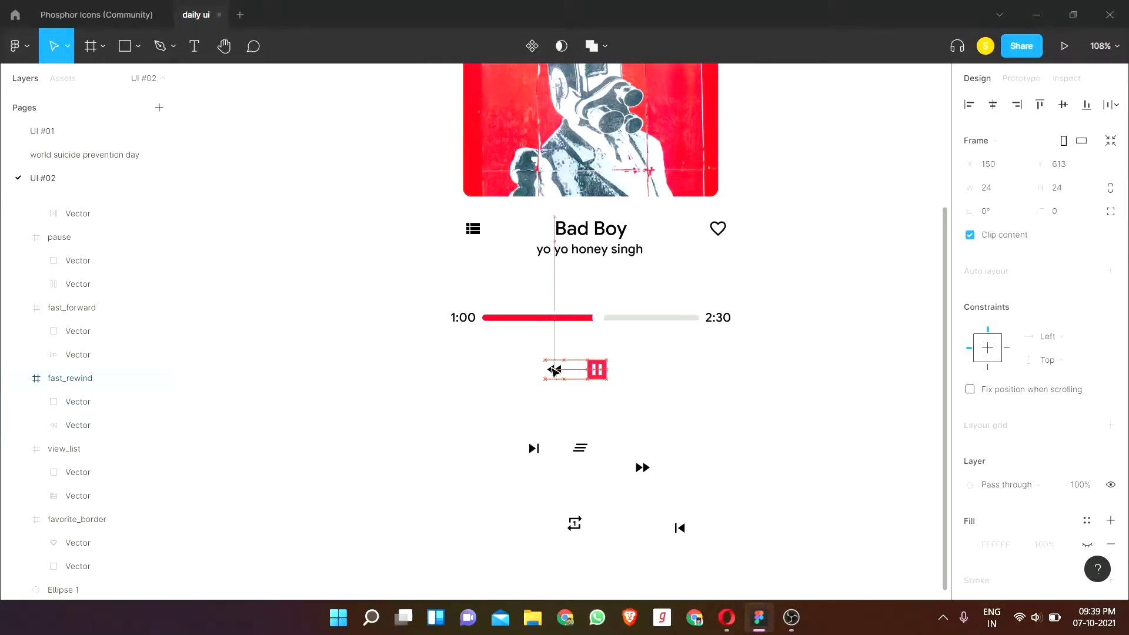
{"action": "left_click_drag", "start_coordinate": [642, 467], "coordinate": [645, 374]}
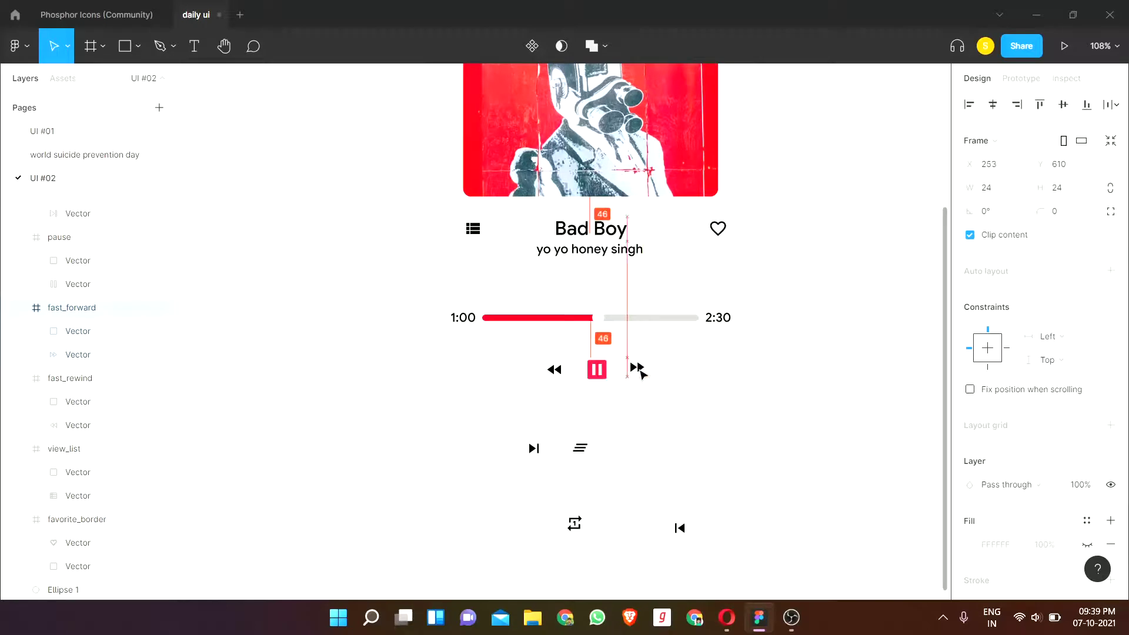
{"action": "left_click", "coordinate": [644, 435]}
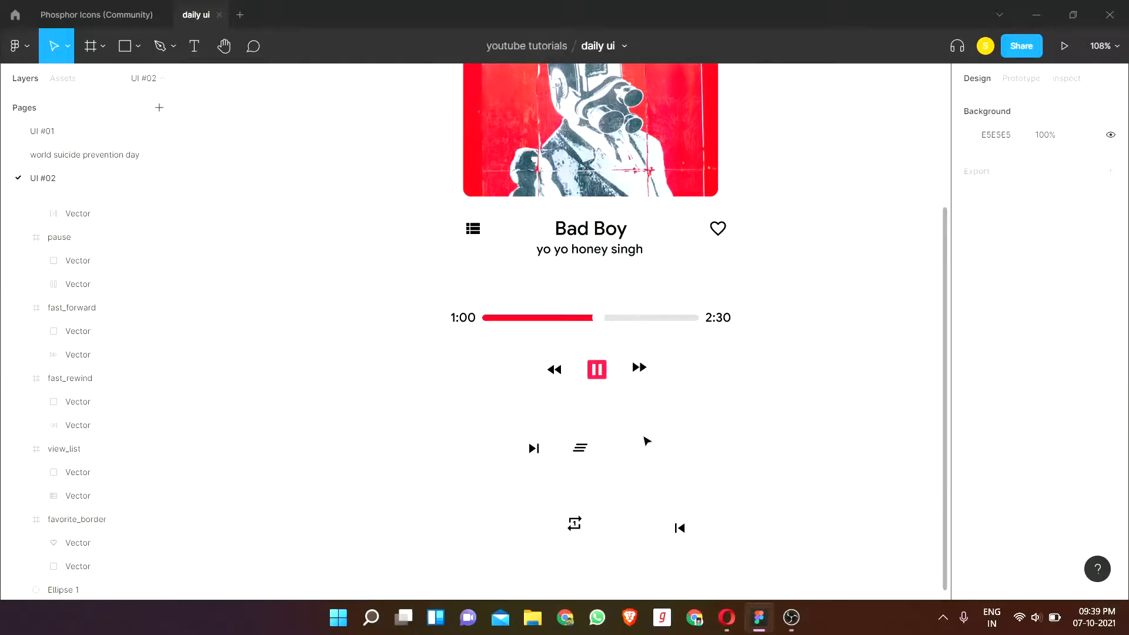
{"action": "left_click_drag", "start_coordinate": [534, 448], "coordinate": [681, 370]}
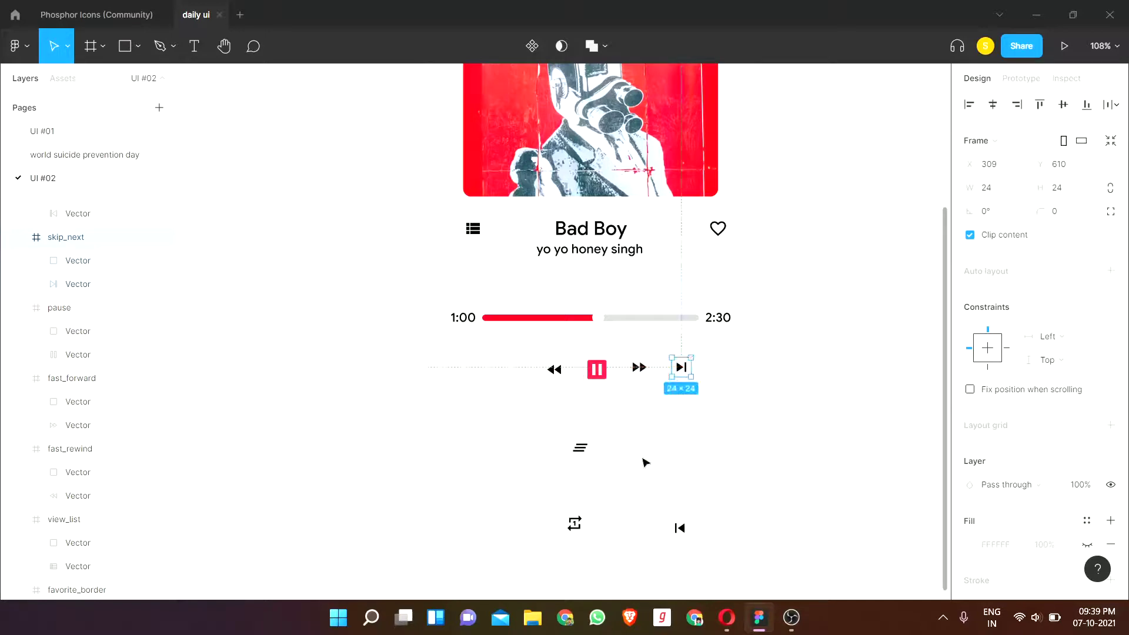
{"action": "left_click", "coordinate": [617, 400]}
{"action": "left_click", "coordinate": [553, 369]}
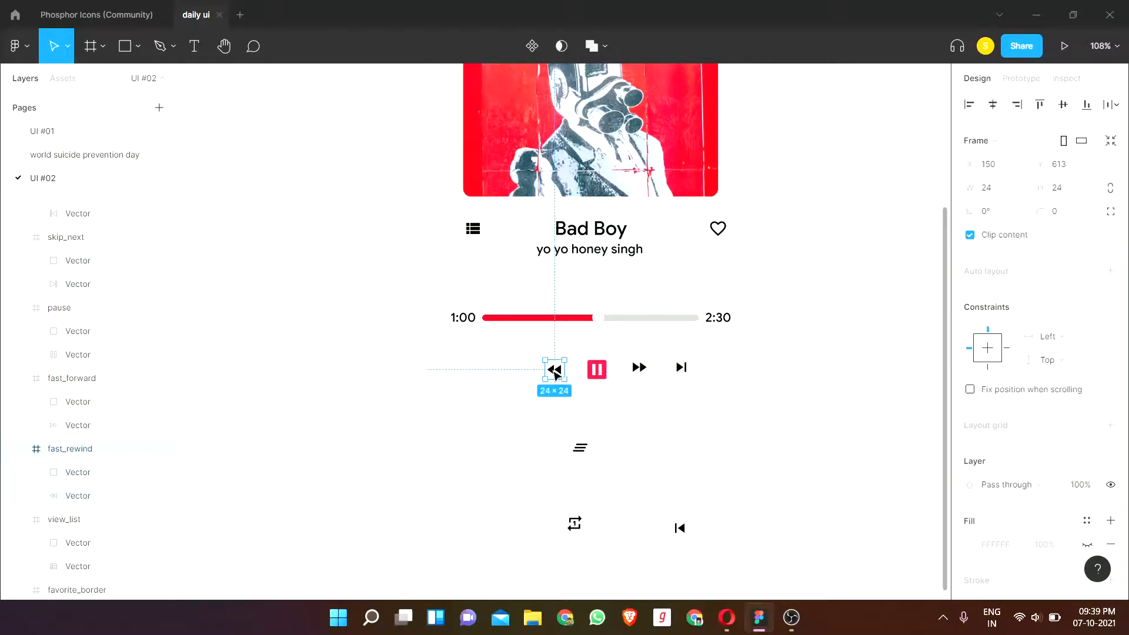
{"action": "left_click_drag", "start_coordinate": [553, 369], "coordinate": [556, 372]}
{"action": "left_click_drag", "start_coordinate": [679, 527], "coordinate": [672, 524]}
{"action": "left_click_drag", "start_coordinate": [585, 472], "coordinate": [513, 374]}
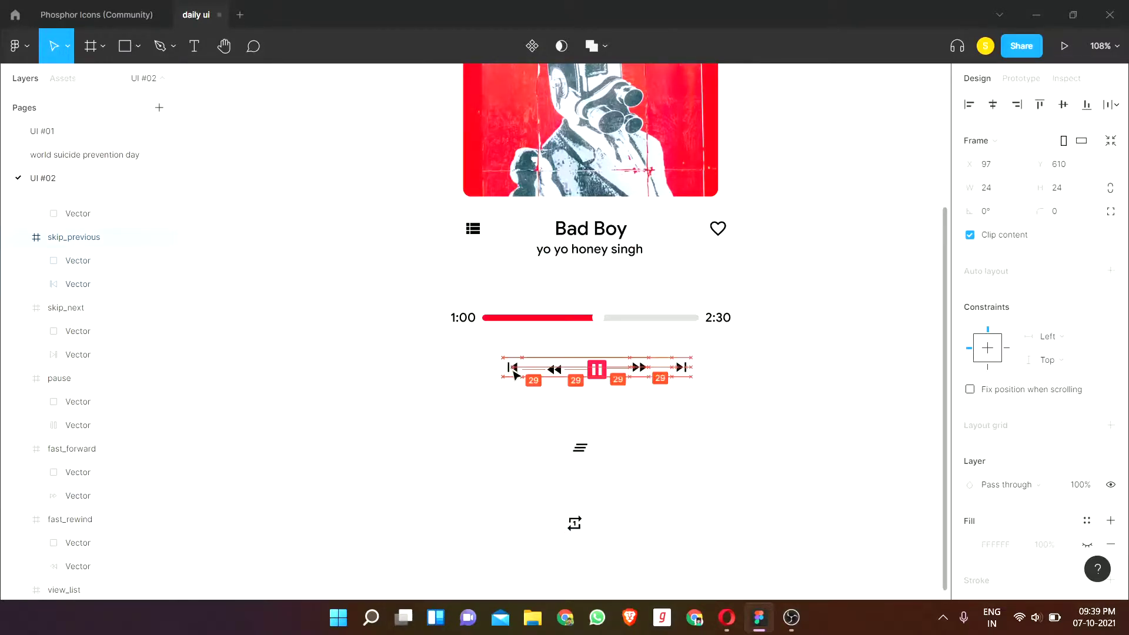
{"action": "left_click", "coordinate": [650, 475]}
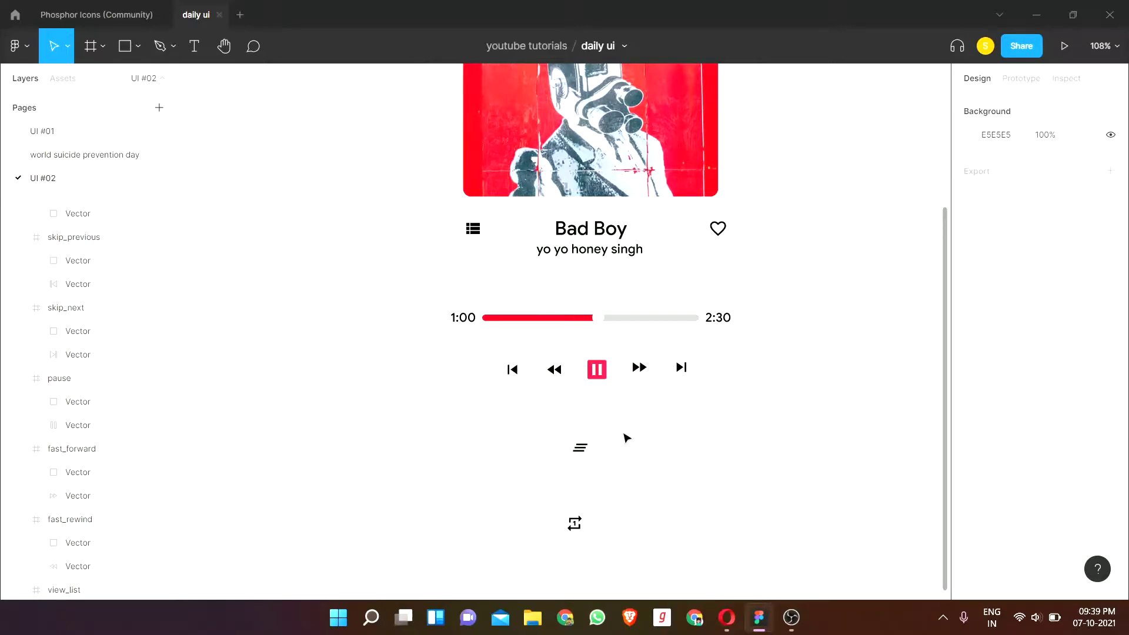
Step: Select the five playback icons and nudge them up slightly
{"action": "scroll", "coordinate": [529, 390], "scroll_direction": "down", "scroll_amount": 2}
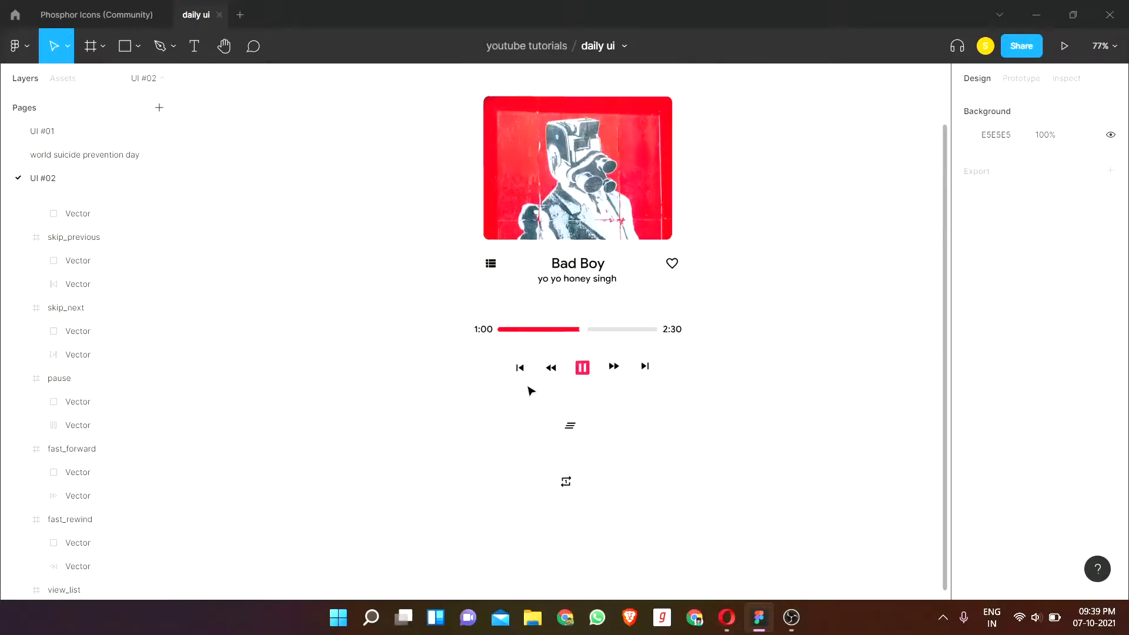
{"action": "scroll", "coordinate": [520, 376], "scroll_direction": "up", "scroll_amount": 5}
{"action": "left_click", "coordinate": [513, 349]}
{"action": "left_click", "coordinate": [576, 350], "text": "shift"}
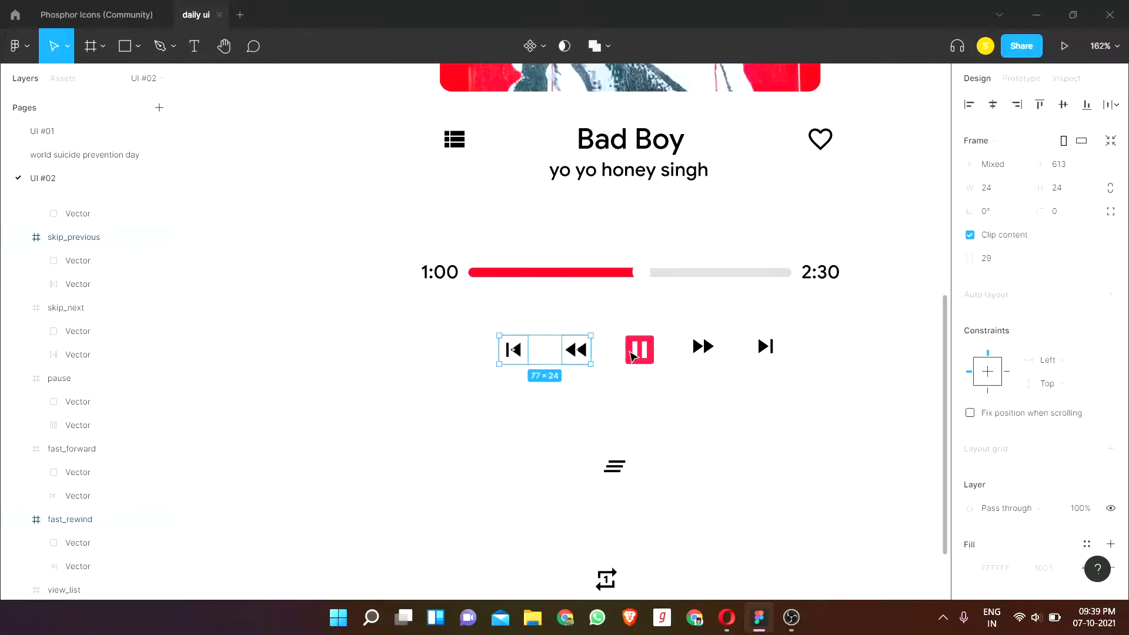
{"action": "left_click", "coordinate": [639, 349], "text": "shift"}
{"action": "left_click", "coordinate": [702, 346], "text": "shift"}
{"action": "left_click", "coordinate": [765, 346], "text": "shift"}
{"action": "left_click_drag", "start_coordinate": [676, 352], "coordinate": [675, 345]}
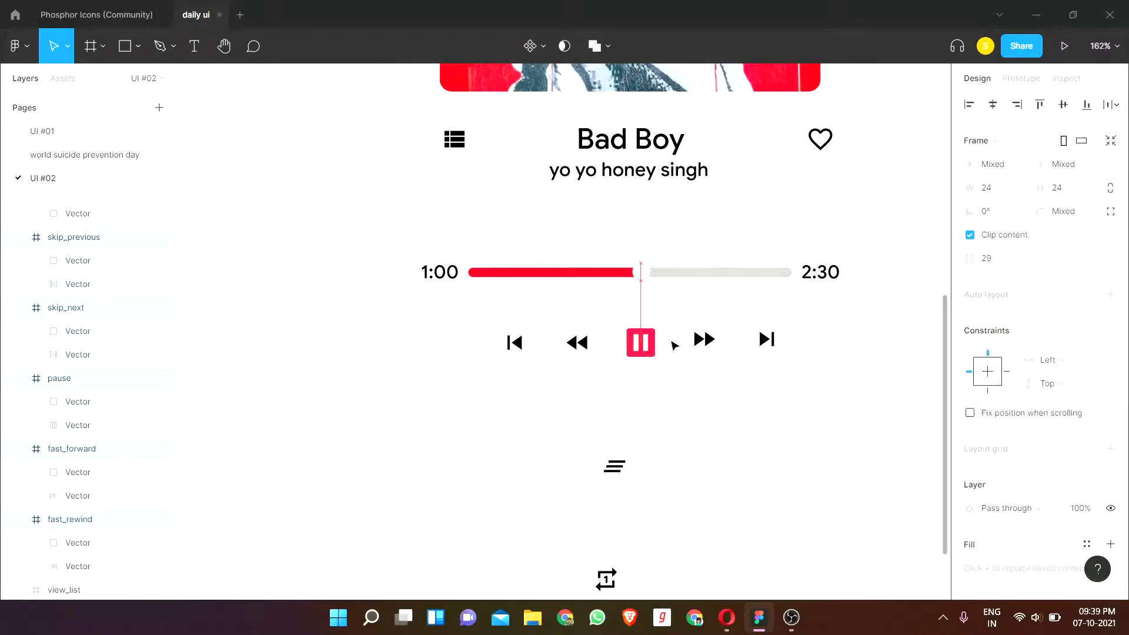
{"action": "left_click", "coordinate": [688, 426]}
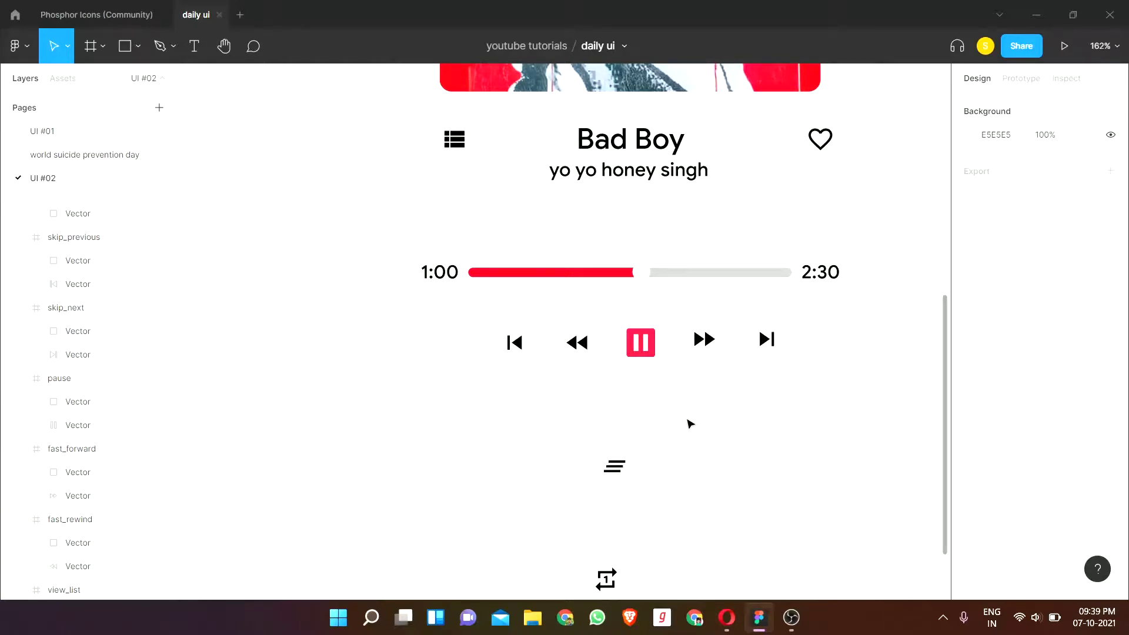
Step: Resize the five playback icon frames to 50×50
{"action": "scroll", "coordinate": [690, 423], "scroll_direction": "up", "scroll_amount": 1}
{"action": "left_click_drag", "start_coordinate": [489, 397], "coordinate": [796, 326]}
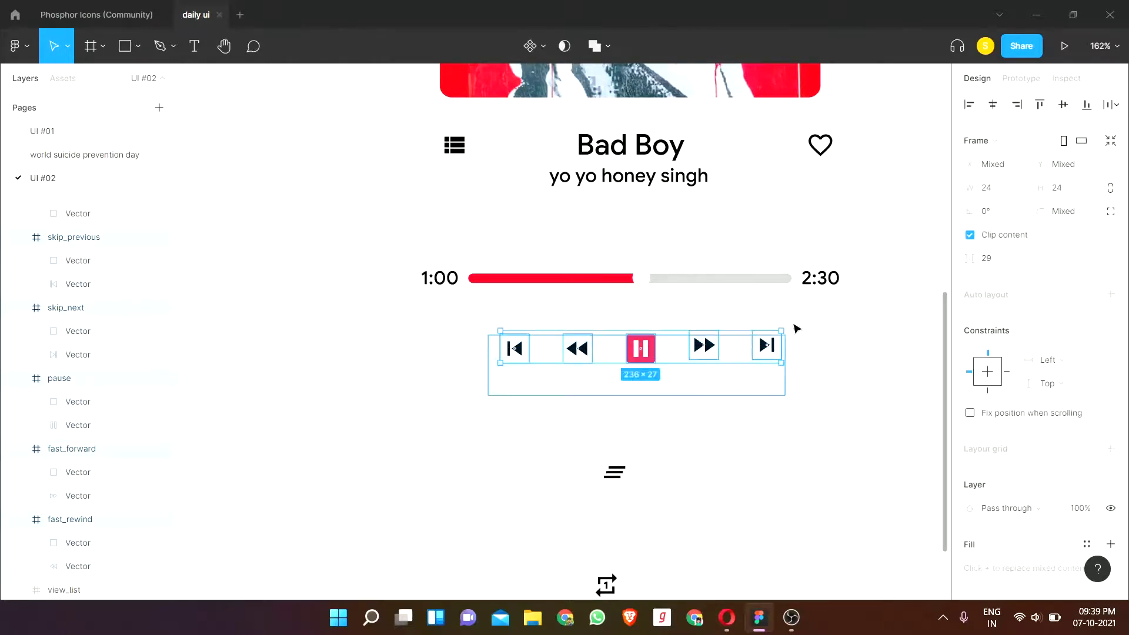
{"action": "left_click", "coordinate": [1003, 192]}
{"action": "type", "text": "50"}
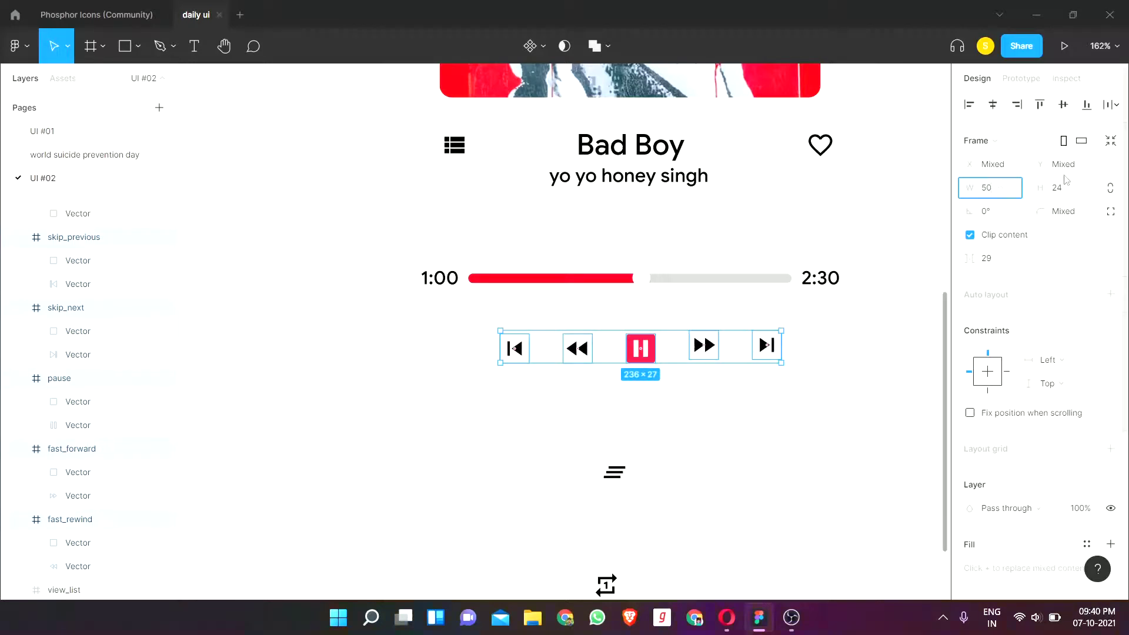
{"action": "left_click", "coordinate": [1080, 192]}
{"action": "type", "text": "50"}
{"action": "key", "text": "Return"}
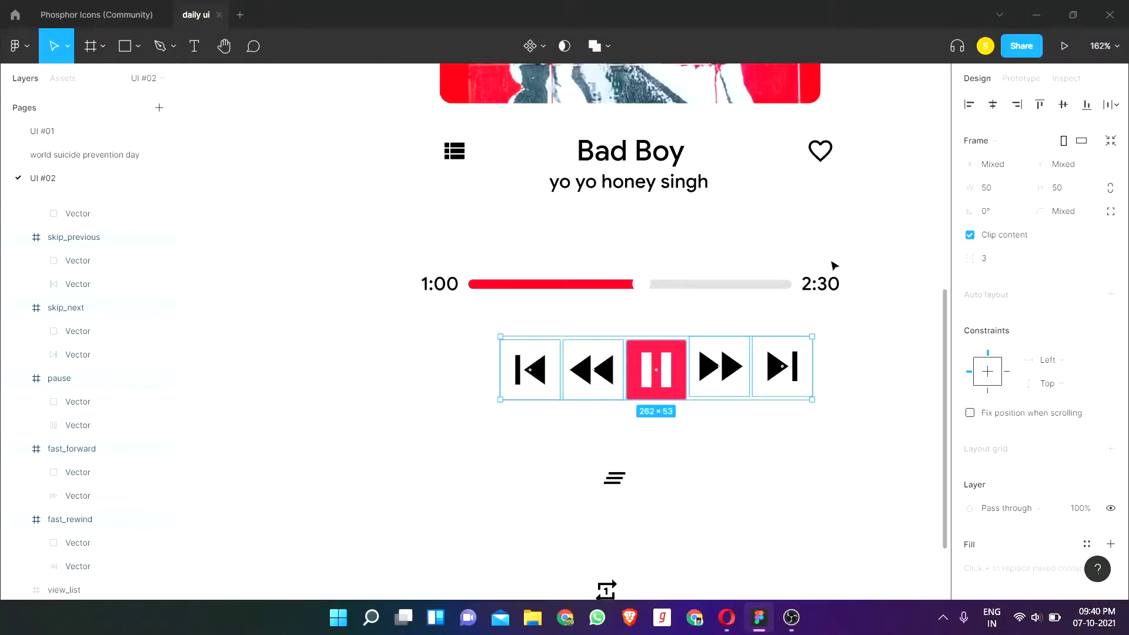
{"action": "scroll", "coordinate": [831, 264], "scroll_direction": "up", "scroll_amount": 5}
{"action": "left_click", "coordinate": [906, 269]}
{"action": "scroll", "coordinate": [765, 236], "scroll_direction": "up", "scroll_amount": 3}
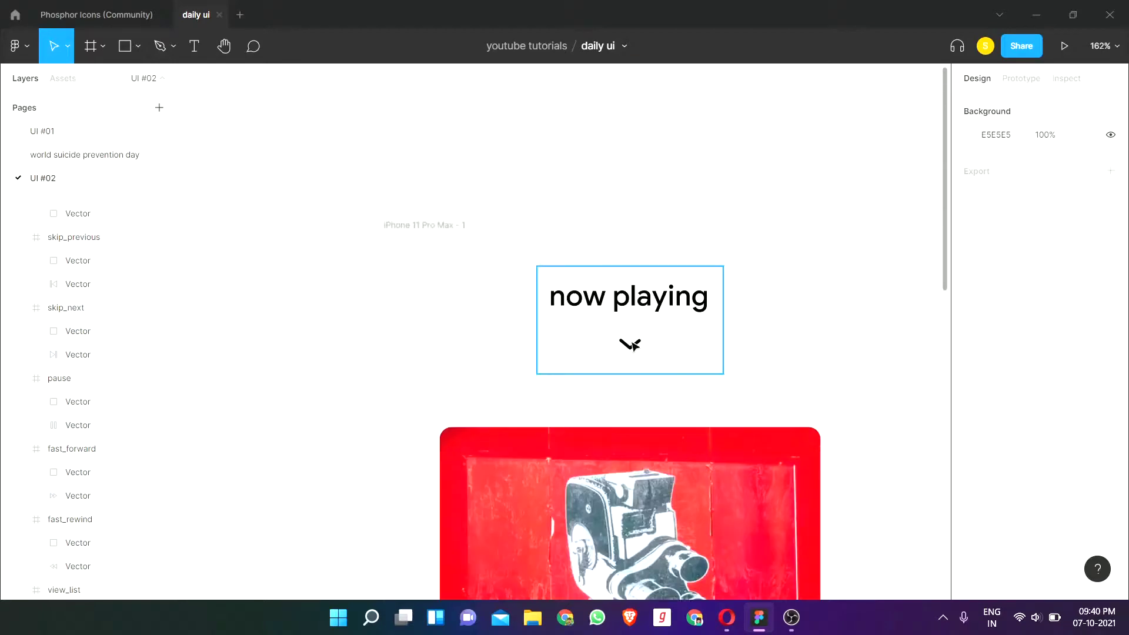
Step: Reselect the playback icons and resize them to 30×30, then to 40×40
{"action": "double_click", "coordinate": [633, 346]}
{"action": "scroll", "coordinate": [393, 350], "scroll_direction": "down", "scroll_amount": 10}
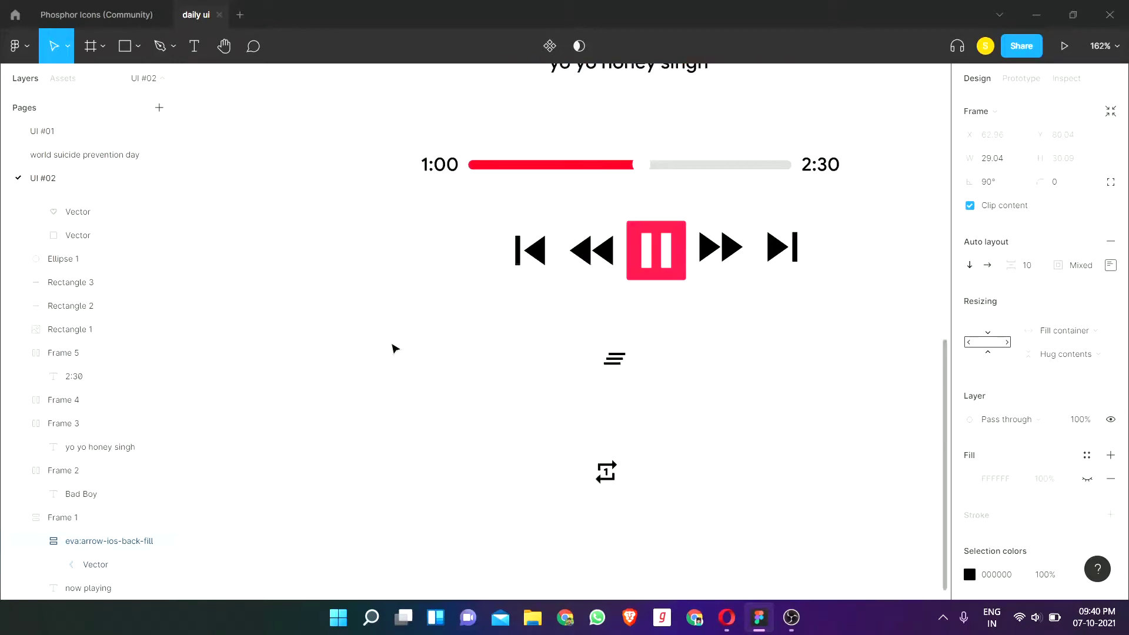
{"action": "left_click", "coordinate": [382, 345]}
{"action": "scroll", "coordinate": [374, 343], "scroll_direction": "down", "scroll_amount": 3}
{"action": "scroll", "coordinate": [374, 342], "scroll_direction": "up", "scroll_amount": 3}
{"action": "left_click", "coordinate": [529, 249]}
{"action": "left_click", "coordinate": [798, 254], "text": "shift"}
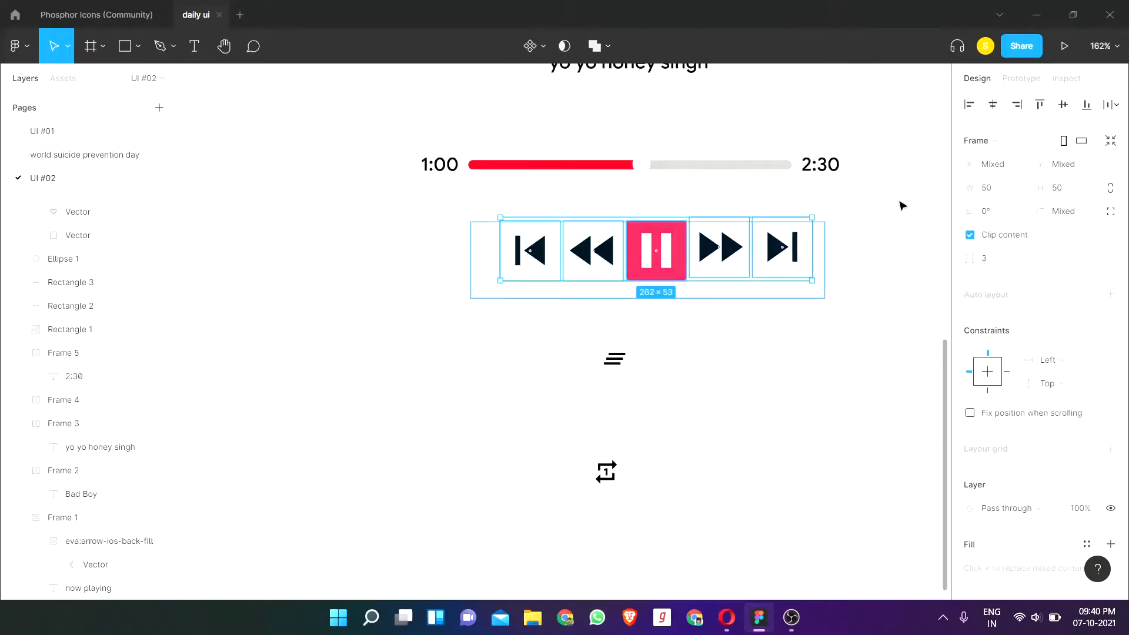
{"action": "left_click", "coordinate": [1001, 194]}
{"action": "left_click", "coordinate": [1072, 194]}
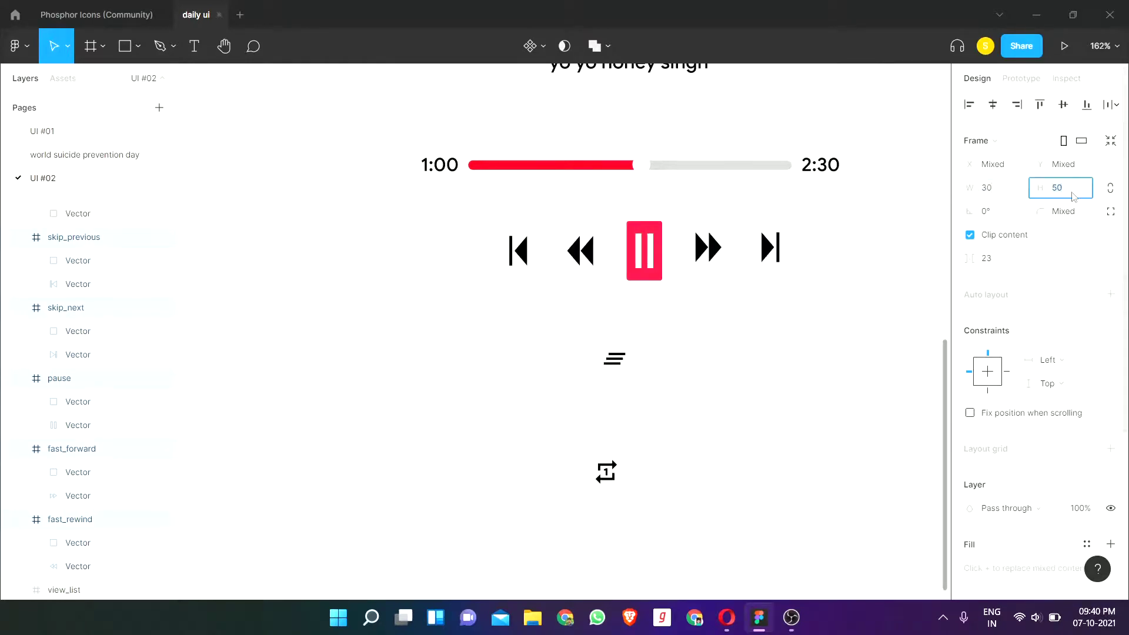
{"action": "type", "text": "30"}
{"action": "key", "text": "Return"}
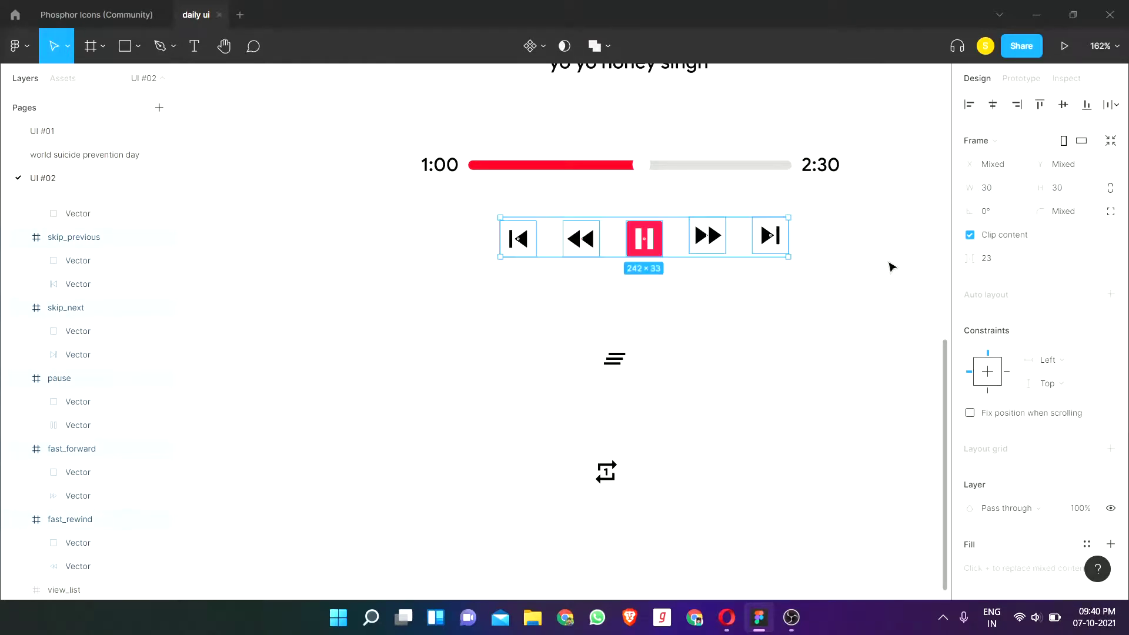
{"action": "left_click", "coordinate": [1018, 189]}
{"action": "left_click", "coordinate": [1071, 194]}
{"action": "type", "text": "40"}
{"action": "key", "text": "Return"}
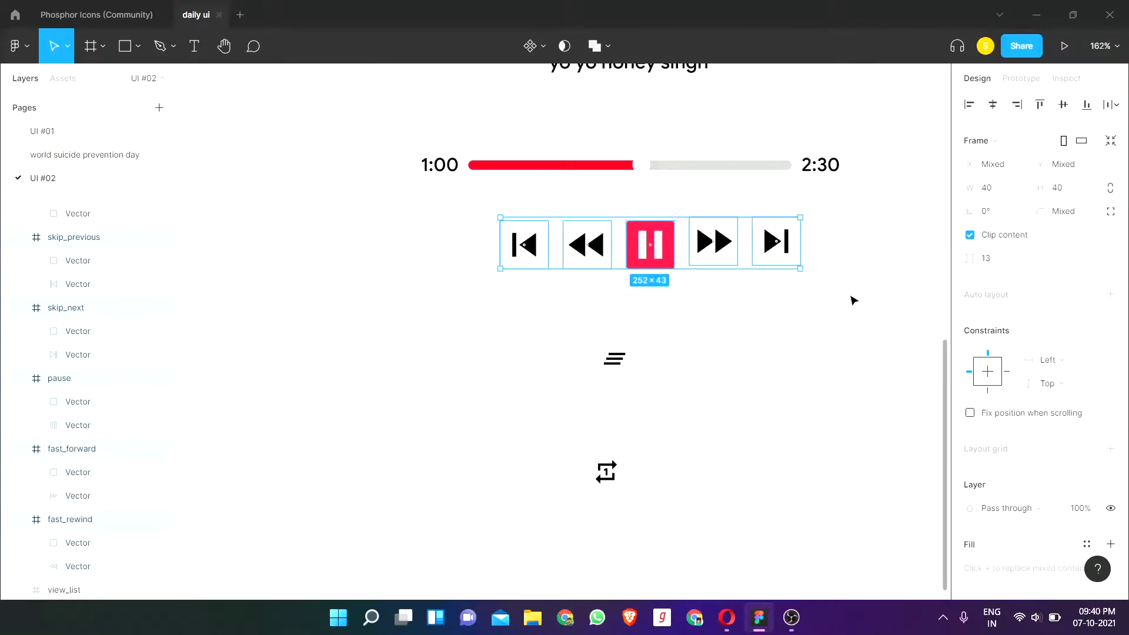
{"action": "left_click", "coordinate": [890, 279]}
{"action": "scroll", "coordinate": [890, 280], "scroll_direction": "up", "scroll_amount": 3}
Step: Centre pause under the progress bar and shift skip-previous and rewind to the left end
{"action": "left_click", "coordinate": [653, 389]}
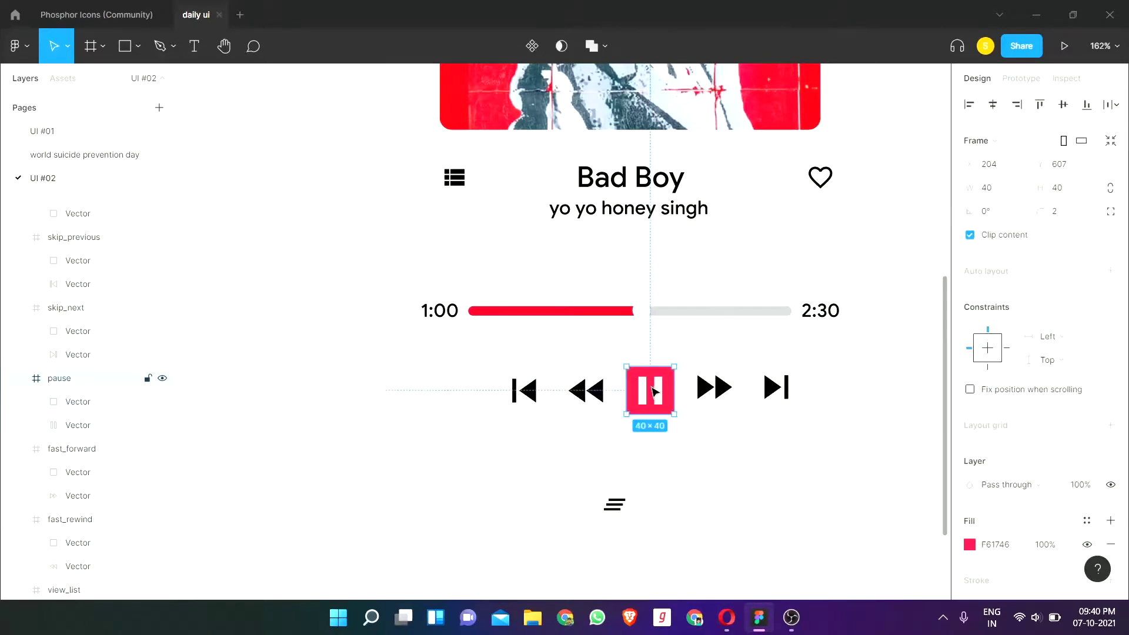
{"action": "left_click_drag", "start_coordinate": [653, 389], "coordinate": [648, 379]}
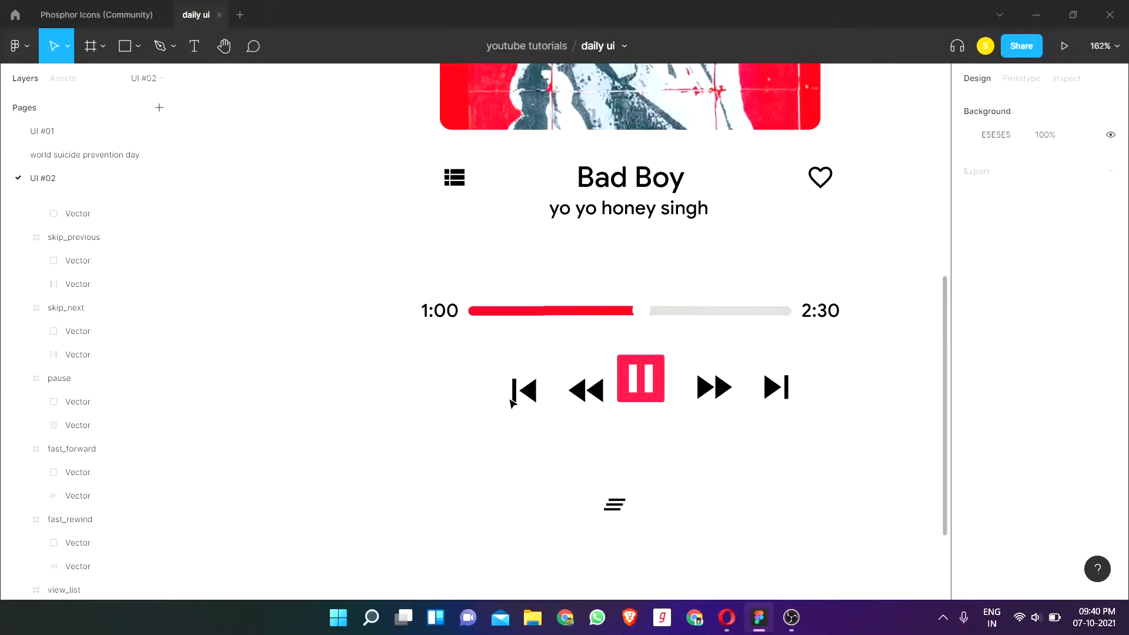
{"action": "mouse_move", "coordinate": [489, 434]}
{"action": "left_mouse_down"}
{"action": "mouse_move", "coordinate": [573, 400]}
{"action": "mouse_move", "coordinate": [537, 388]}
{"action": "left_mouse_up"}
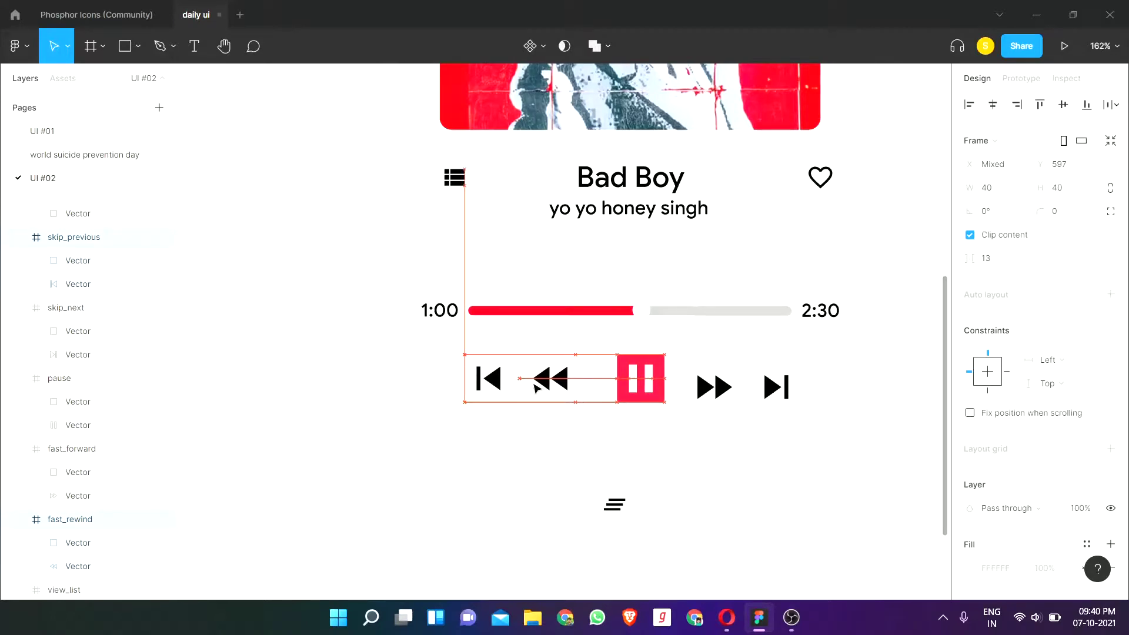
{"action": "left_click_drag", "start_coordinate": [536, 388], "coordinate": [454, 379]}
{"action": "left_click", "coordinate": [511, 415]}
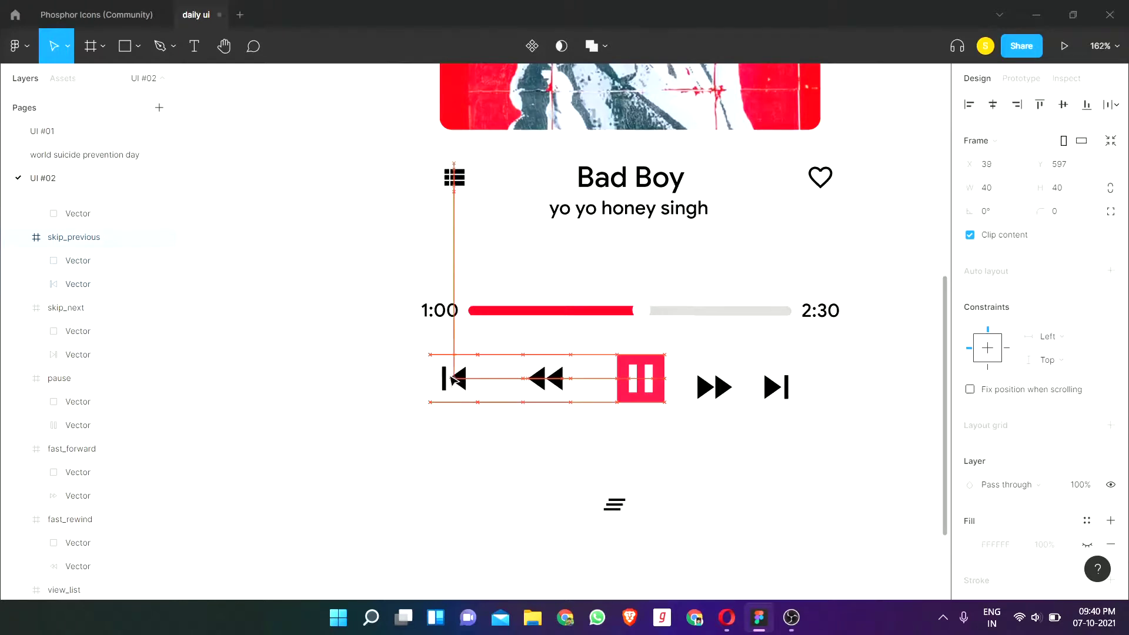
{"action": "left_click_drag", "start_coordinate": [453, 379], "coordinate": [453, 379]}
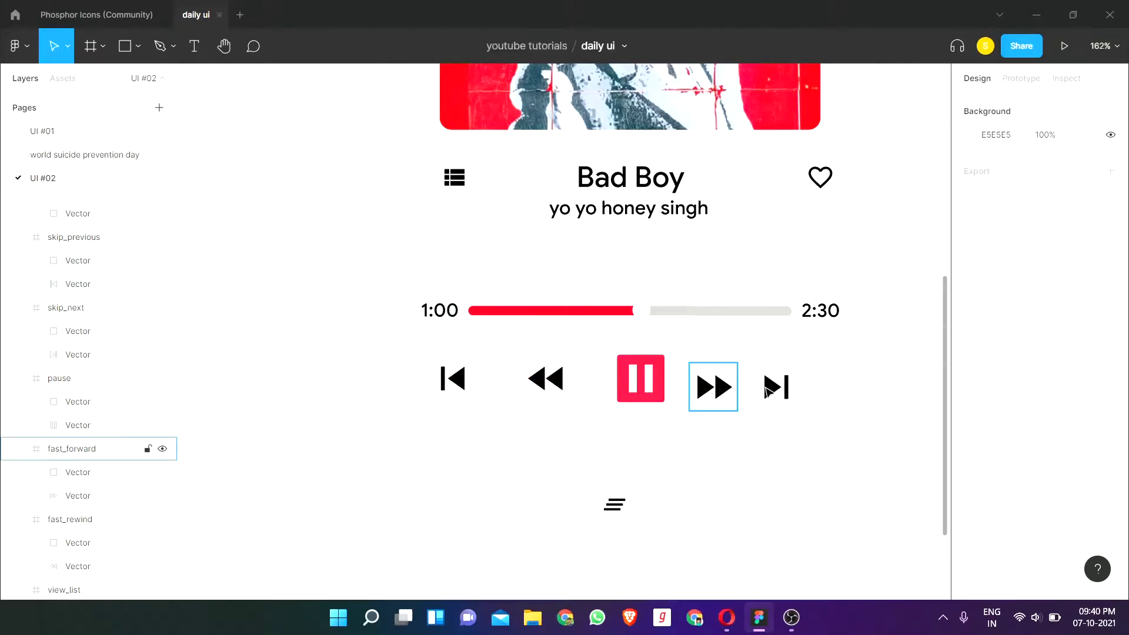
Step: Spread fast-forward and skip-next toward the right end, undoing a stray arrow move
{"action": "left_click_drag", "start_coordinate": [776, 387], "coordinate": [800, 426]}
{"action": "left_click", "coordinate": [713, 387]}
{"action": "left_click_drag", "start_coordinate": [714, 386], "coordinate": [776, 378]}
{"action": "left_click", "coordinate": [713, 393]}
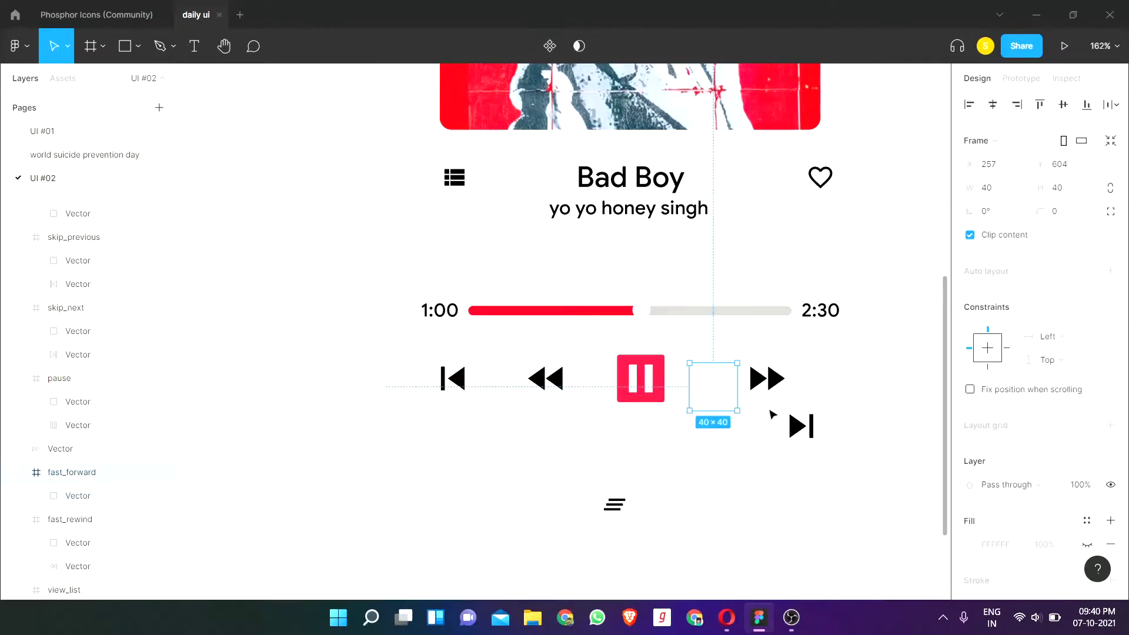
{"action": "key", "text": "ctrl+z"}
{"action": "key", "text": "ctrl+z"}
{"action": "key", "text": "ctrl+z"}
{"action": "left_click", "coordinate": [690, 453]}
{"action": "left_click", "coordinate": [722, 388]}
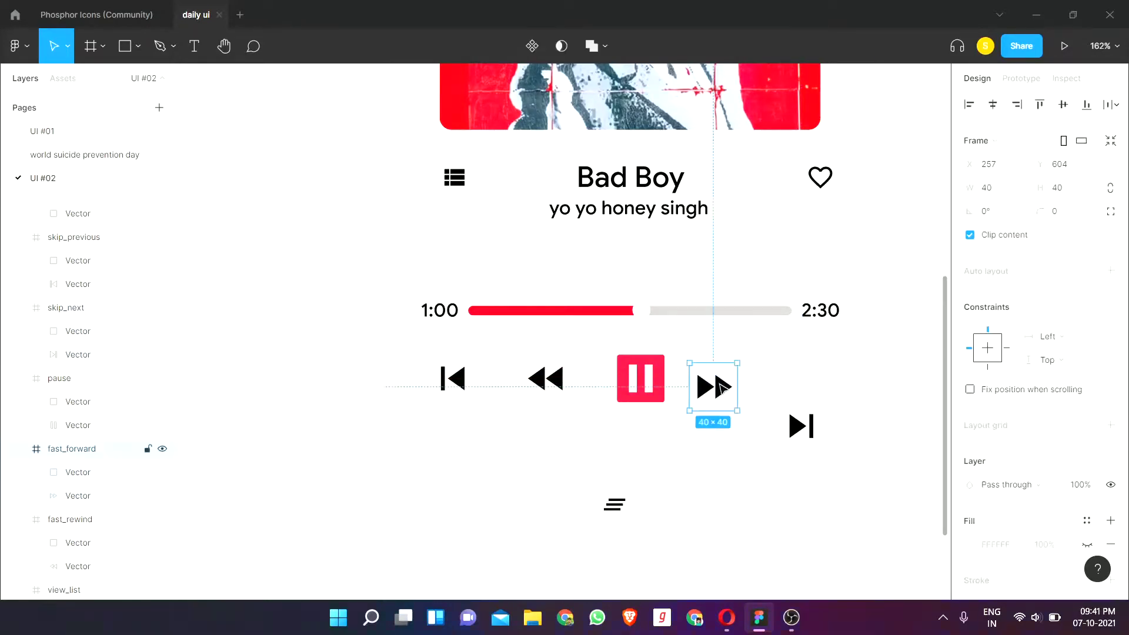
{"action": "left_click_drag", "start_coordinate": [722, 388], "coordinate": [745, 380]}
{"action": "left_click", "coordinate": [765, 432]}
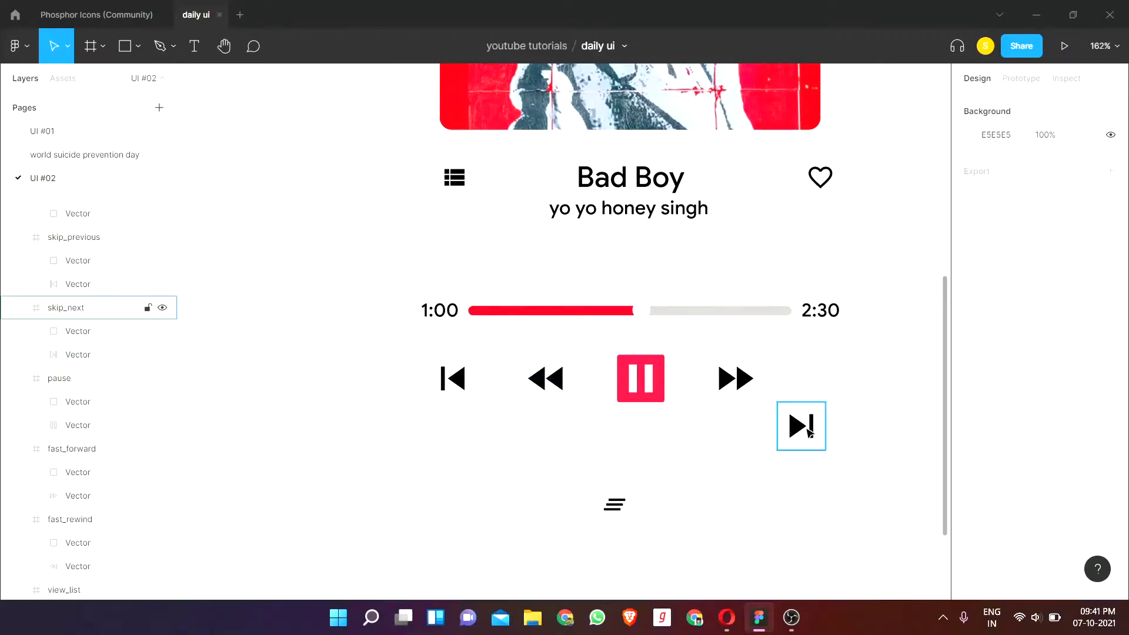
{"action": "left_click_drag", "start_coordinate": [810, 433], "coordinate": [829, 380]}
{"action": "left_click", "coordinate": [786, 467]}
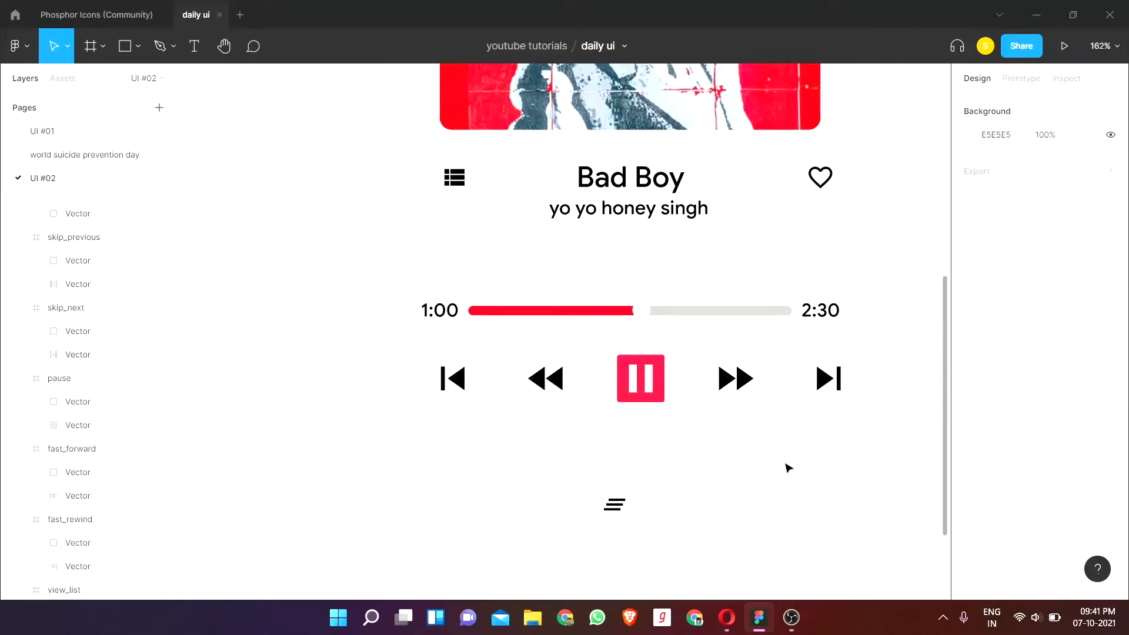
{"action": "scroll", "coordinate": [595, 411], "scroll_direction": "down", "scroll_amount": 3, "text": "ctrl"}
Step: Delete the lyrics list and repeat icons below the playback controls
{"action": "left_click", "coordinate": [608, 473]}
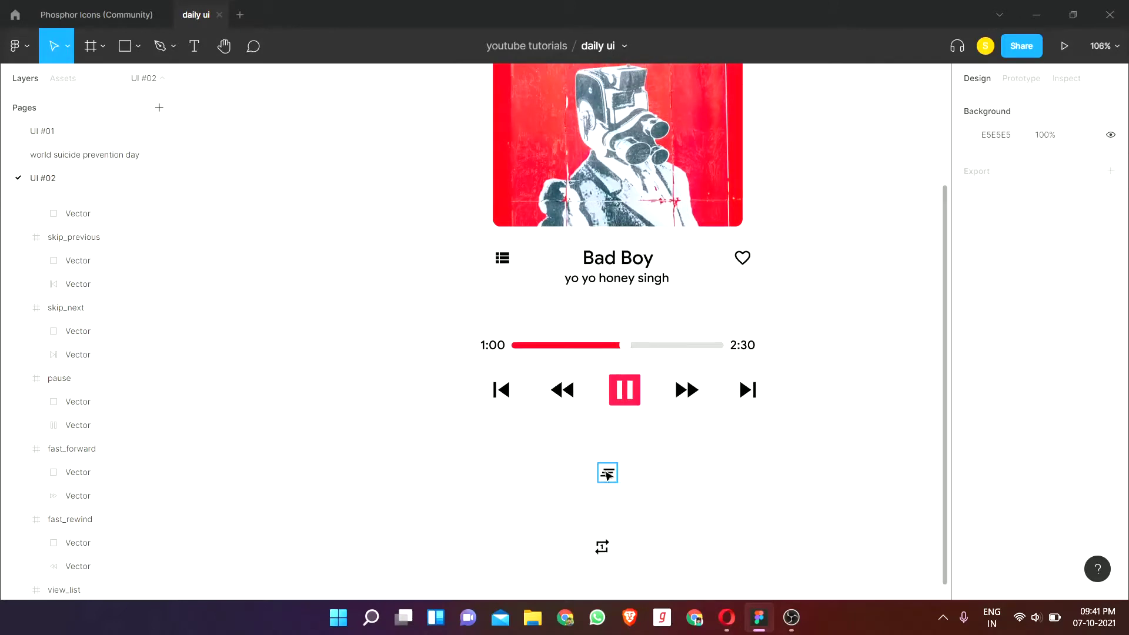
{"action": "left_click", "coordinate": [601, 547]}
{"action": "key", "text": "Delete"}
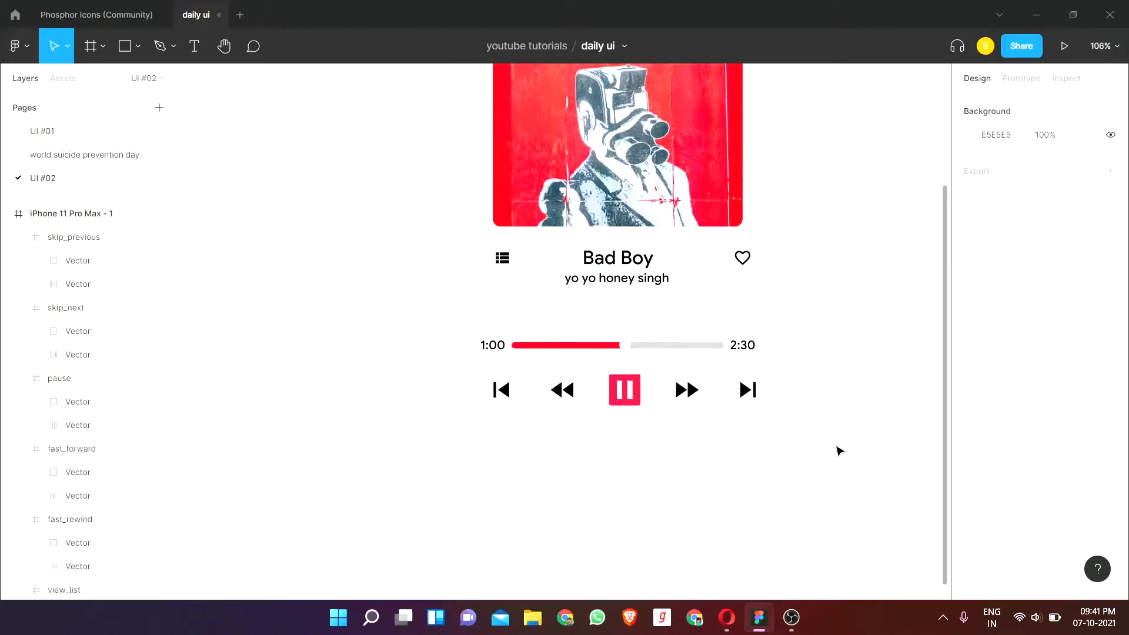
{"action": "scroll", "coordinate": [652, 412], "scroll_direction": "down", "scroll_amount": 1}
{"action": "scroll", "coordinate": [629, 294], "scroll_direction": "down", "scroll_amount": 3, "text": "ctrl"}
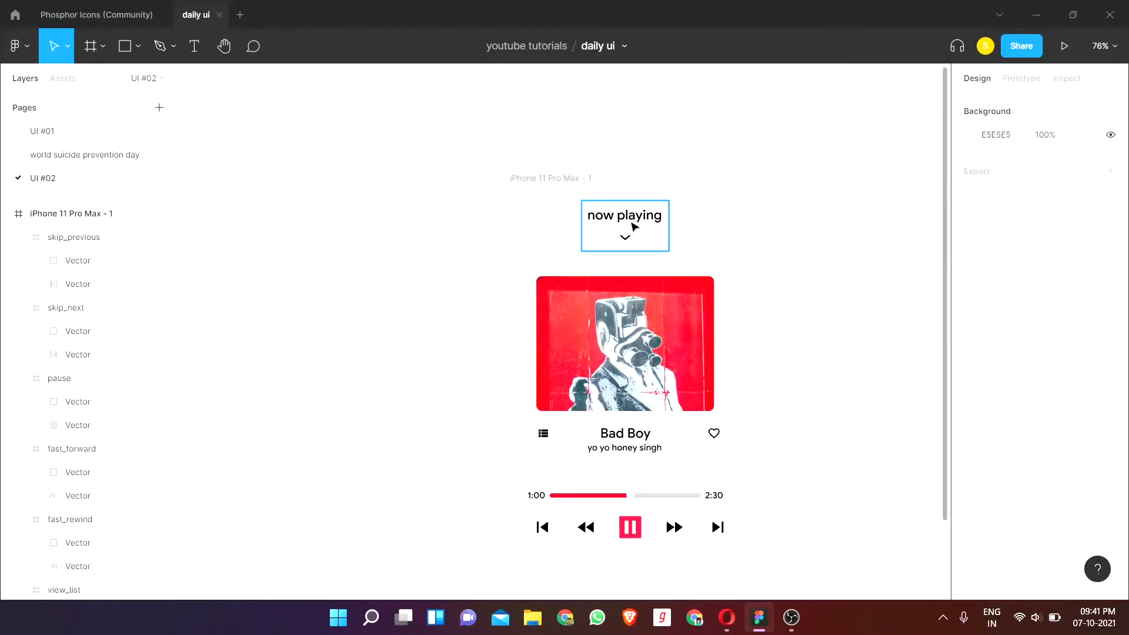
Step: Duplicate the now playing heading below the controls and begin retyping it as 'Lyrics'
{"action": "left_click", "coordinate": [634, 227]}
{"action": "key", "text": "ctrl+d"}
{"action": "left_click_drag", "start_coordinate": [633, 226], "coordinate": [638, 426]}
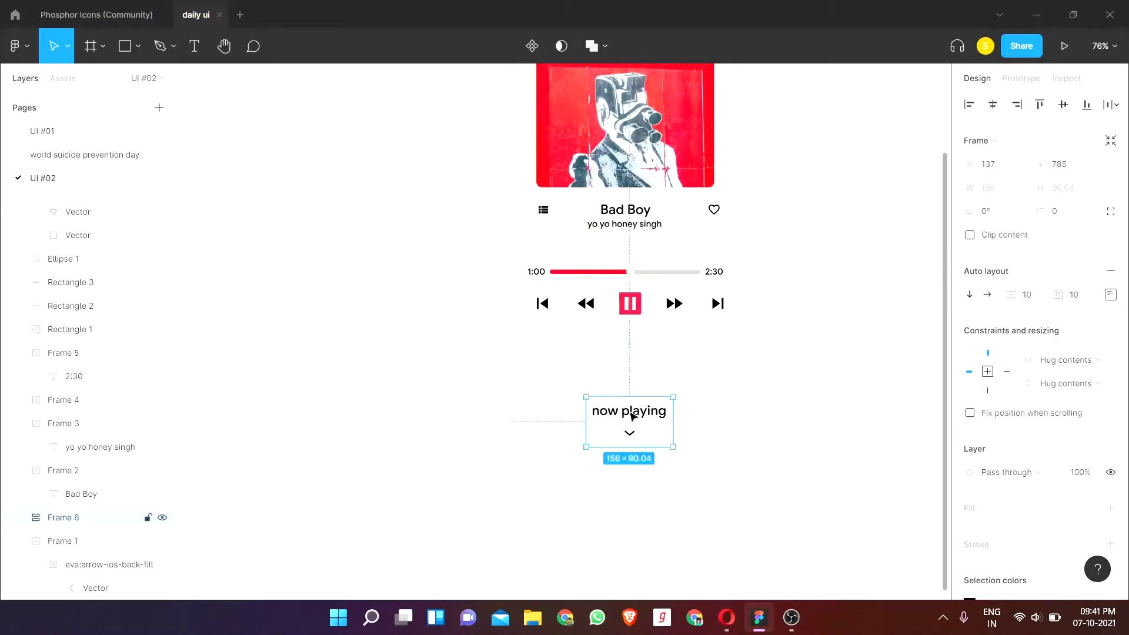
{"action": "double_click", "coordinate": [629, 411]}
{"action": "type", "text": "Lyric"}
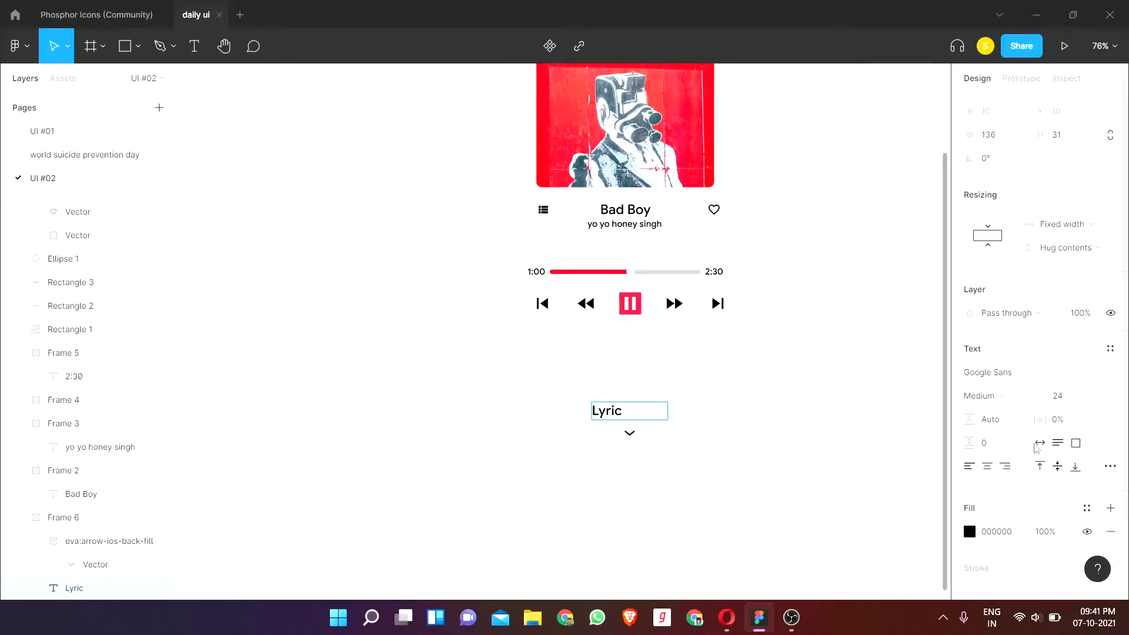
Step: Set the Lyric text box to auto width, keeping its Medium font weight
{"action": "left_click", "coordinate": [1038, 444]}
{"action": "left_click", "coordinate": [853, 451]}
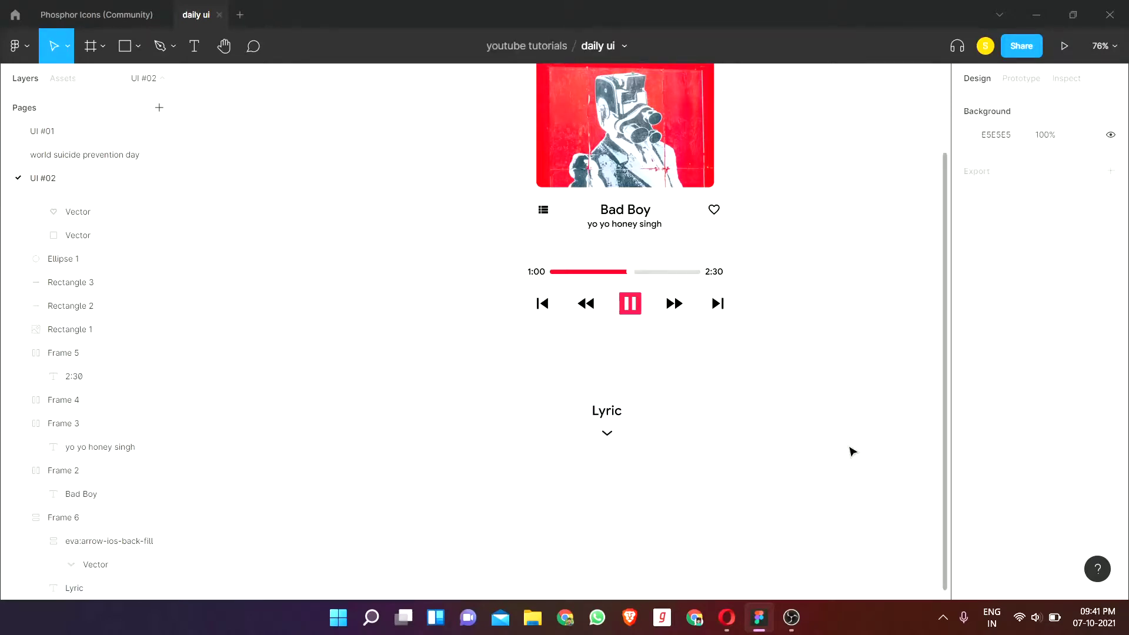
{"action": "left_click", "coordinate": [608, 414]}
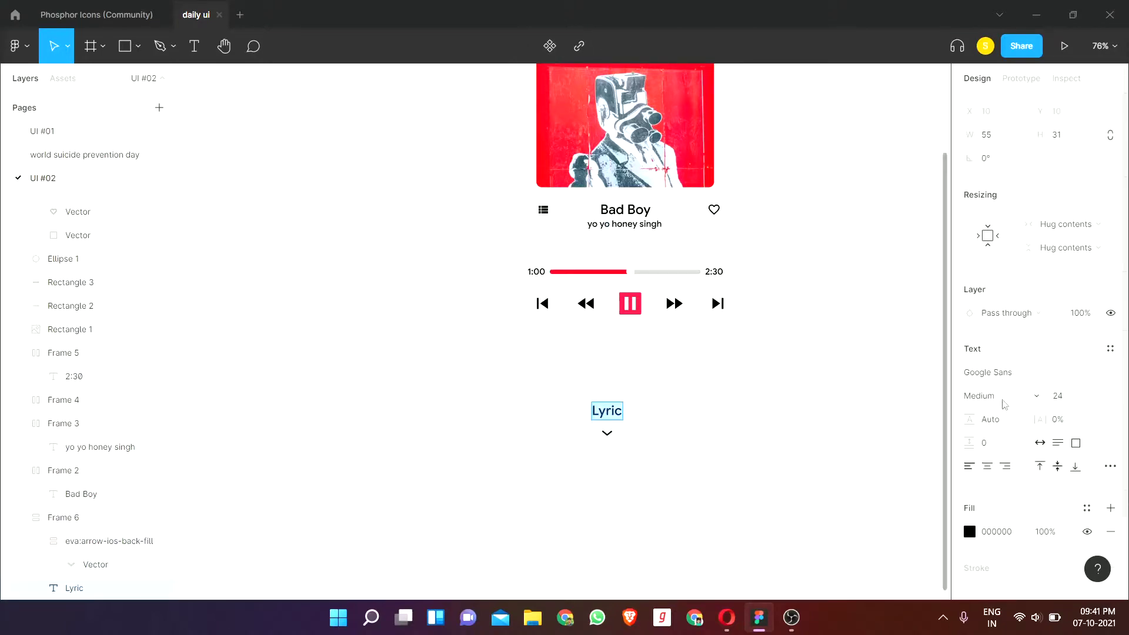
{"action": "left_click", "coordinate": [1004, 403]}
{"action": "left_click", "coordinate": [993, 375]}
{"action": "key", "text": "ctrl+z"}
Step: Change the label text from 'Lyric' to lowercase 'lyric'
{"action": "double_click", "coordinate": [599, 412]}
{"action": "key", "text": "BackSpace"}
{"action": "type", "text": "l"}
{"action": "key", "text": "Escape"}
{"action": "left_click", "coordinate": [816, 383]}
{"action": "scroll", "coordinate": [696, 411], "scroll_direction": "up", "scroll_amount": 2}
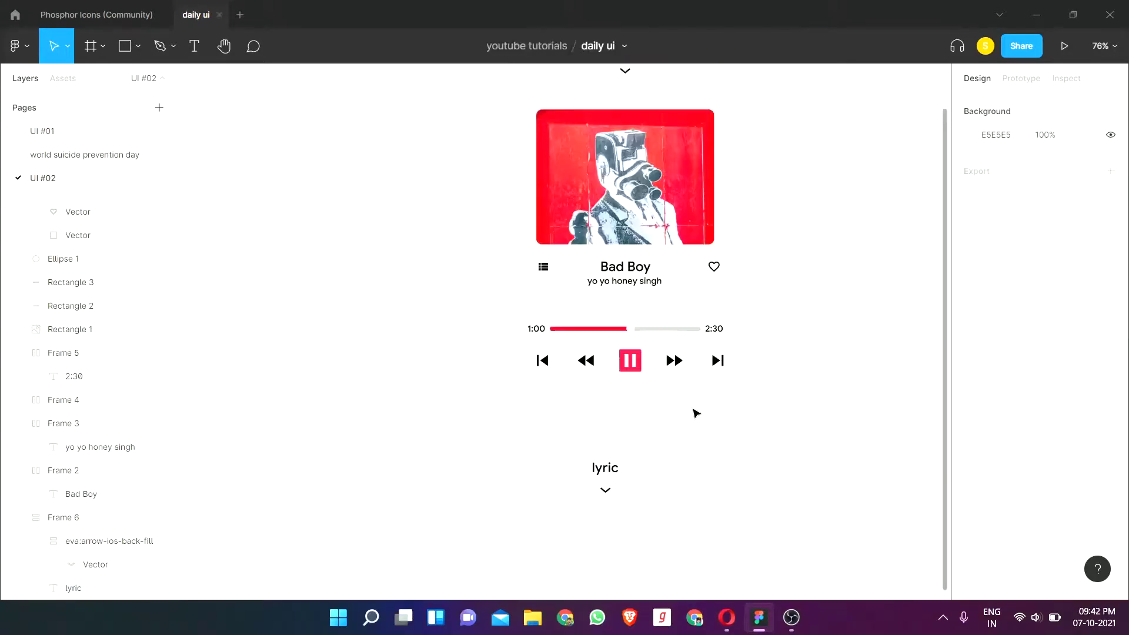
{"action": "scroll", "coordinate": [645, 381], "scroll_direction": "up", "scroll_amount": 3}
{"action": "double_click", "coordinate": [630, 364]}
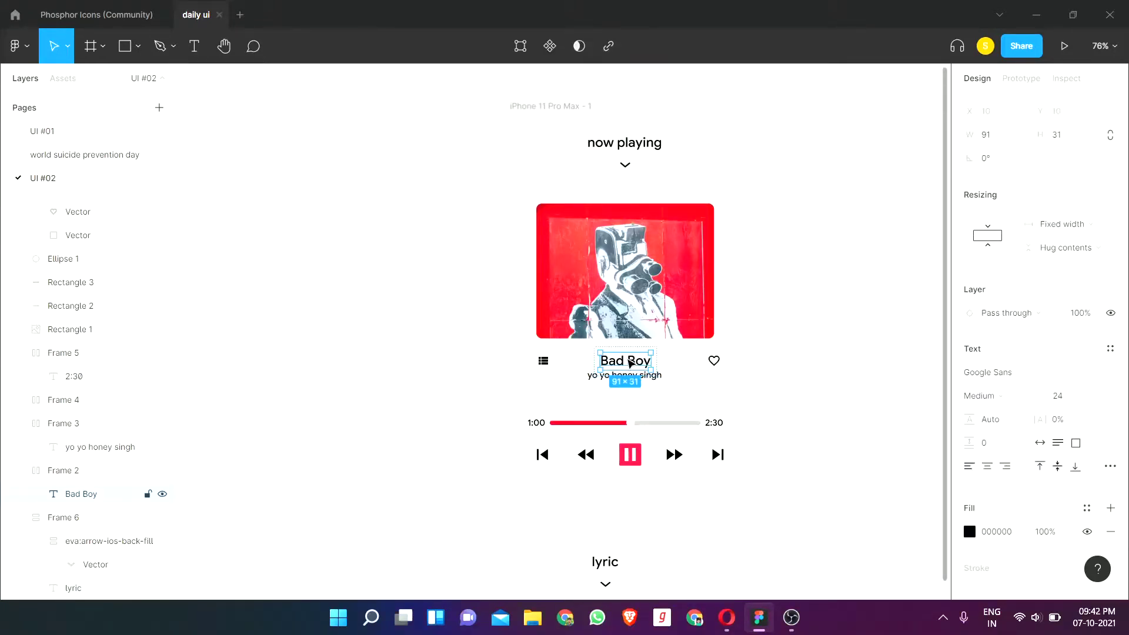
{"action": "left_click", "coordinate": [796, 388]}
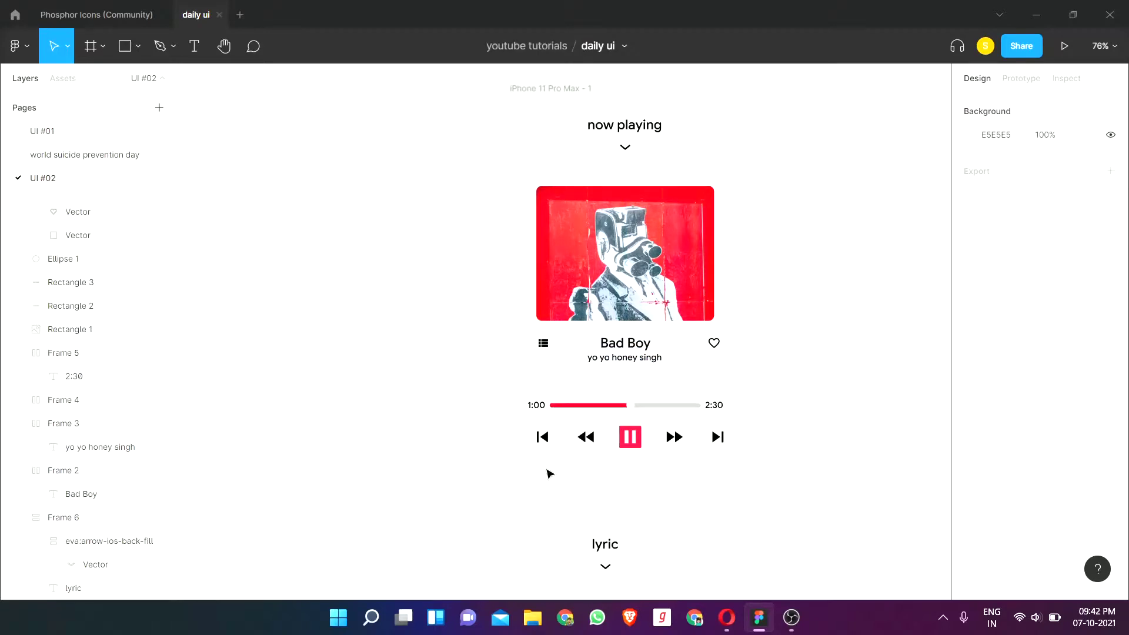
Step: Move the lyric group with its chevron to the horizontal centre under the controls
{"action": "scroll", "coordinate": [549, 471], "scroll_direction": "down", "scroll_amount": 3}
{"action": "mouse_move", "coordinate": [609, 405]}
{"action": "left_mouse_down"}
{"action": "mouse_move", "coordinate": [638, 402]}
{"action": "mouse_move", "coordinate": [633, 386]}
{"action": "left_mouse_up"}
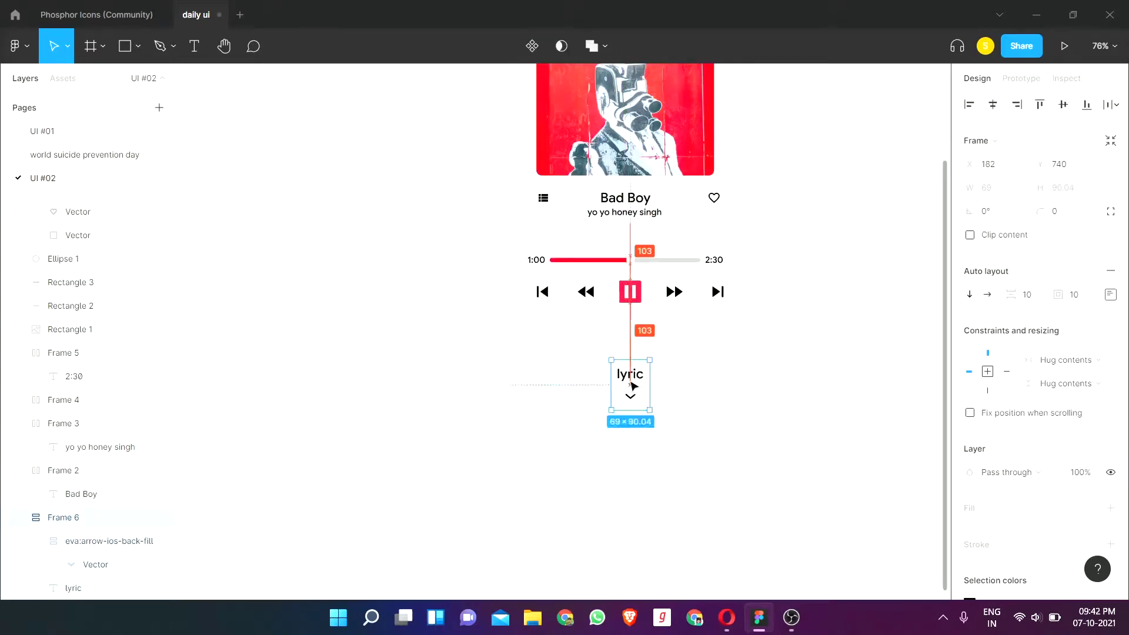
{"action": "left_click", "coordinate": [790, 399]}
{"action": "scroll", "coordinate": [793, 397], "scroll_direction": "up", "scroll_amount": 1}
{"action": "scroll", "coordinate": [792, 395], "scroll_direction": "up", "scroll_amount": 4}
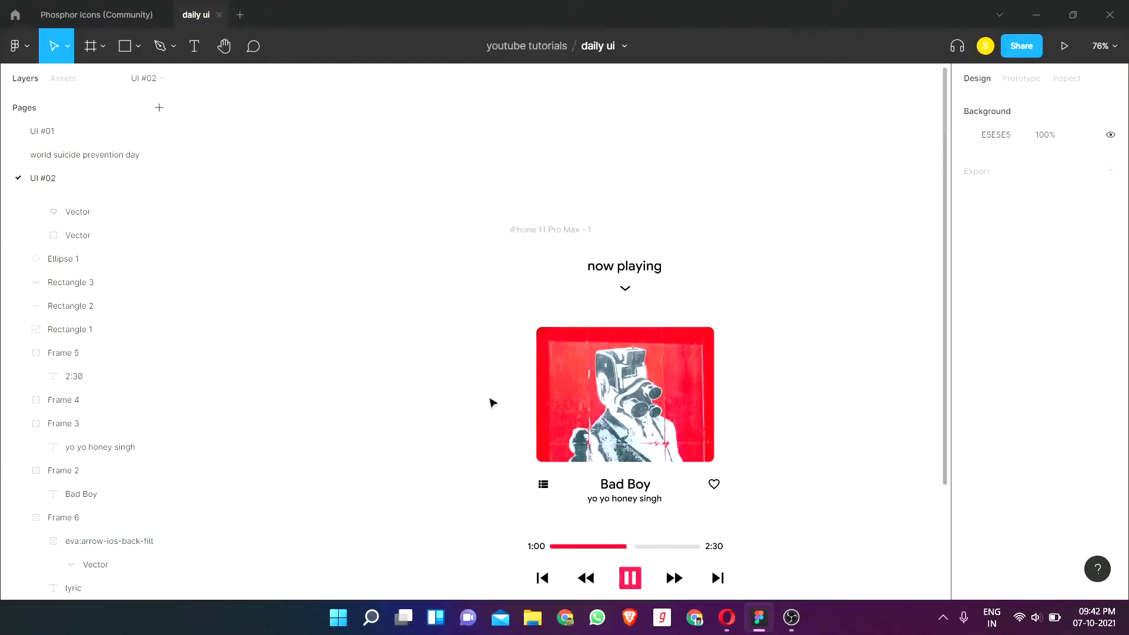
{"action": "scroll", "coordinate": [713, 345], "scroll_direction": "down", "scroll_amount": 3, "text": "ctrl"}
{"action": "scroll", "coordinate": [708, 317], "scroll_direction": "down", "scroll_amount": 4}
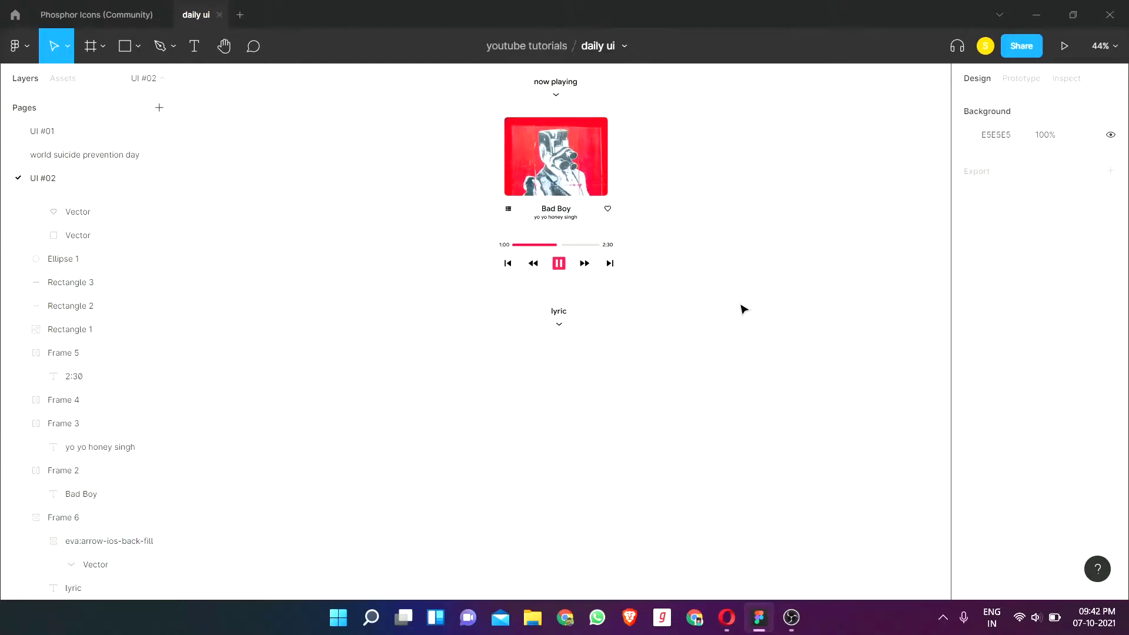
Step: Change the label to 'lyrics' and drag its group slightly lower
{"action": "scroll", "coordinate": [557, 308], "scroll_direction": "up", "scroll_amount": 5, "text": "ctrl"}
{"action": "double_click", "coordinate": [577, 324]}
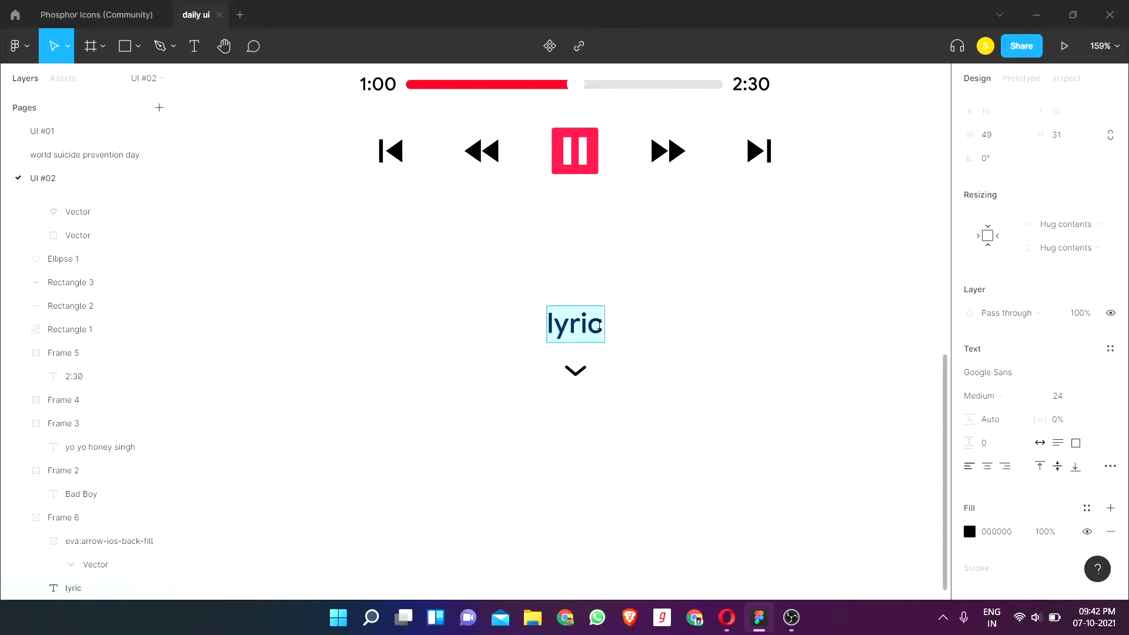
{"action": "left_click", "coordinate": [600, 326]}
{"action": "type", "text": "s"}
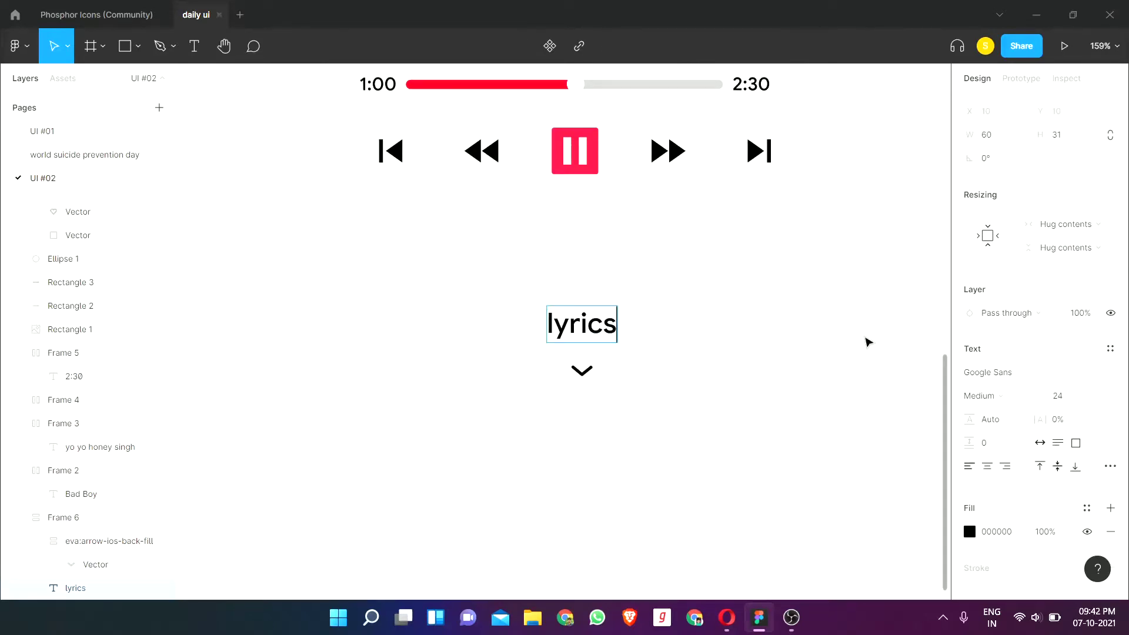
{"action": "key", "text": "Escape"}
{"action": "key", "text": "Escape"}
{"action": "left_click", "coordinate": [581, 329]}
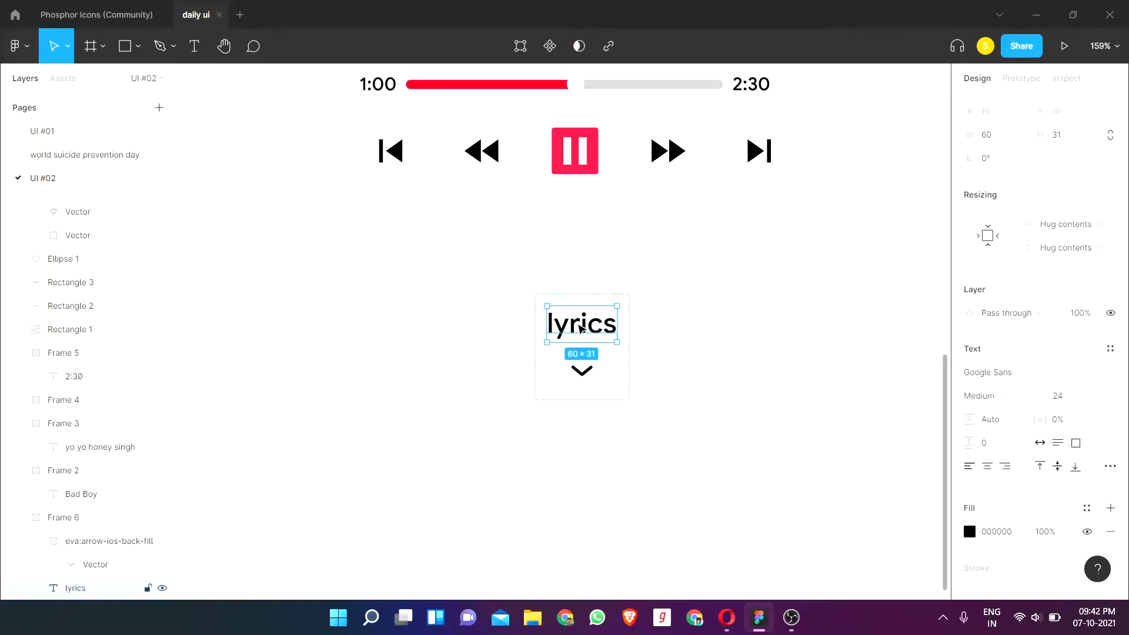
{"action": "left_click", "coordinate": [862, 328]}
{"action": "mouse_move", "coordinate": [582, 328]}
{"action": "left_mouse_down"}
{"action": "mouse_move", "coordinate": [563, 337]}
{"action": "mouse_move", "coordinate": [582, 337]}
{"action": "left_mouse_up"}
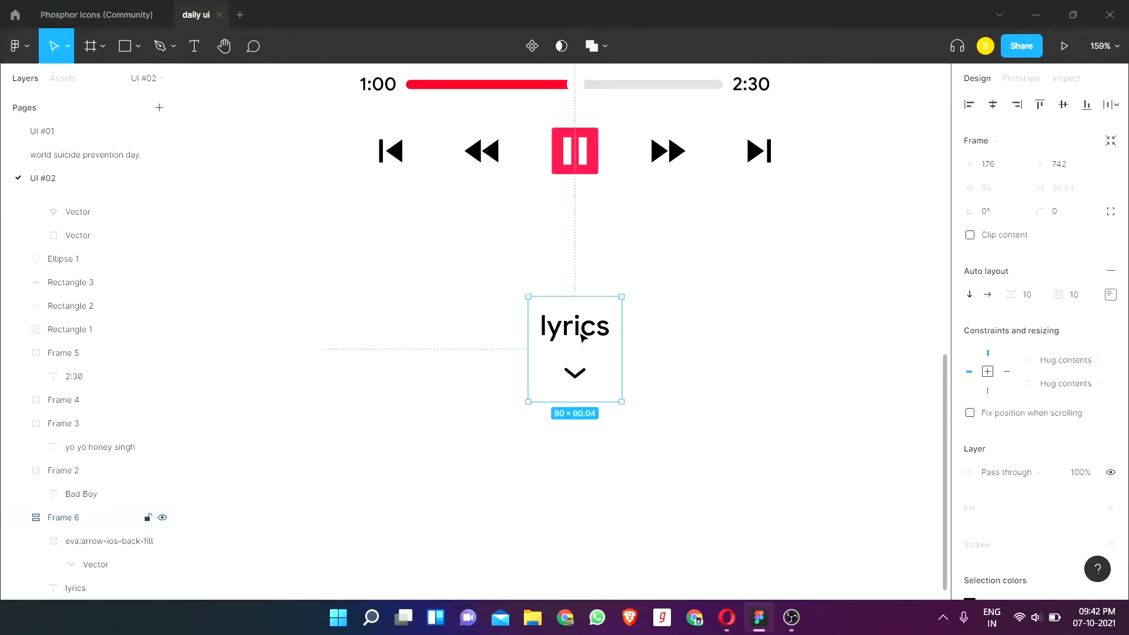
Step: Set the lyrics text font size to 20
{"action": "left_click", "coordinate": [582, 336]}
{"action": "double_click", "coordinate": [583, 336]}
{"action": "left_click", "coordinate": [1075, 404]}
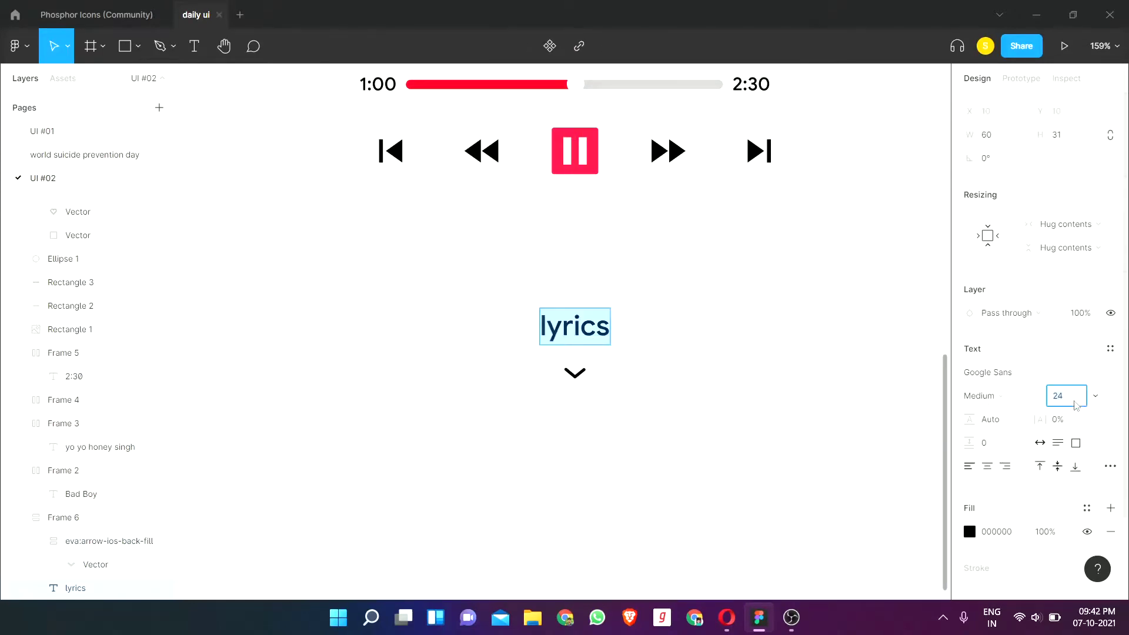
{"action": "type", "text": "20"}
{"action": "key", "text": "Return"}
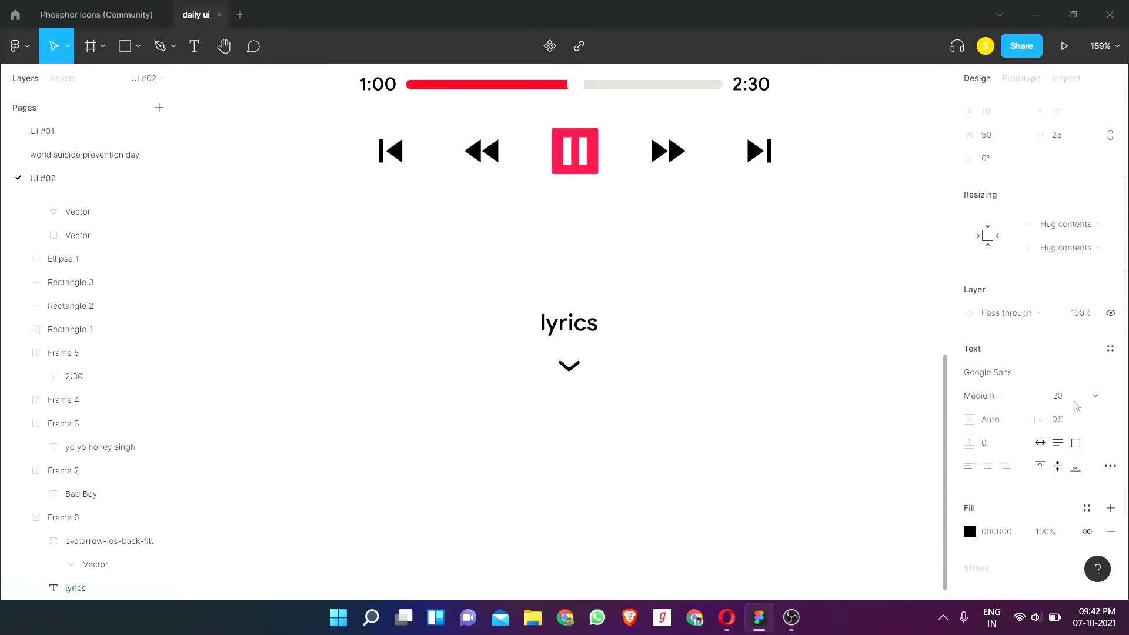
{"action": "left_click", "coordinate": [900, 344]}
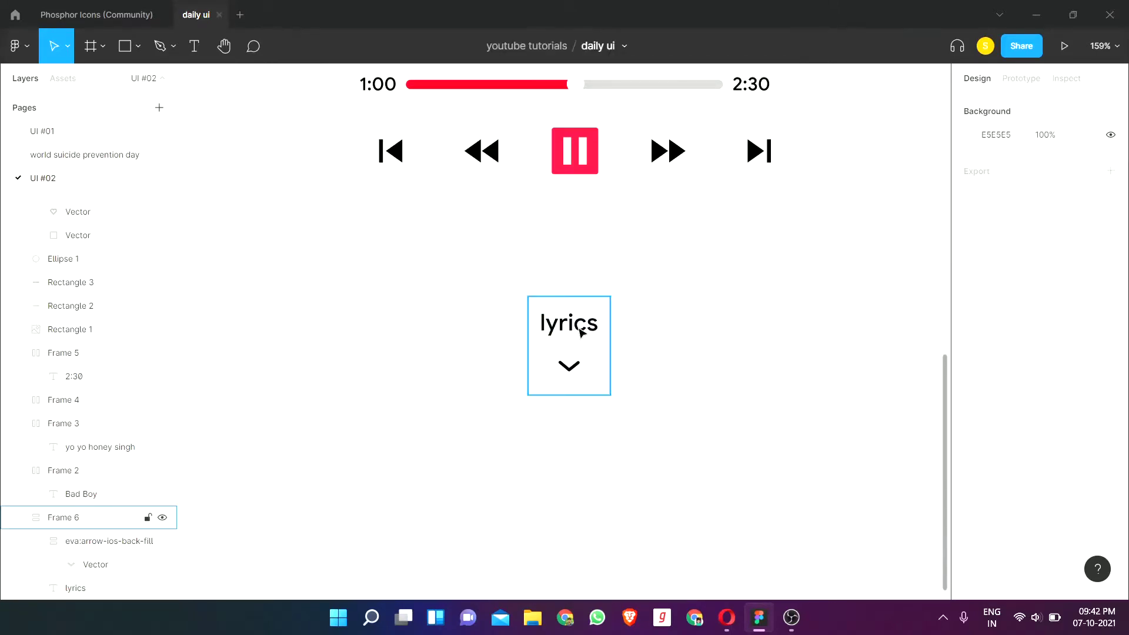
Step: Nudge the lyrics group to equal 172 side gaps and about 27 px lower
{"action": "left_click", "coordinate": [606, 351]}
{"action": "key", "text": "alt"}
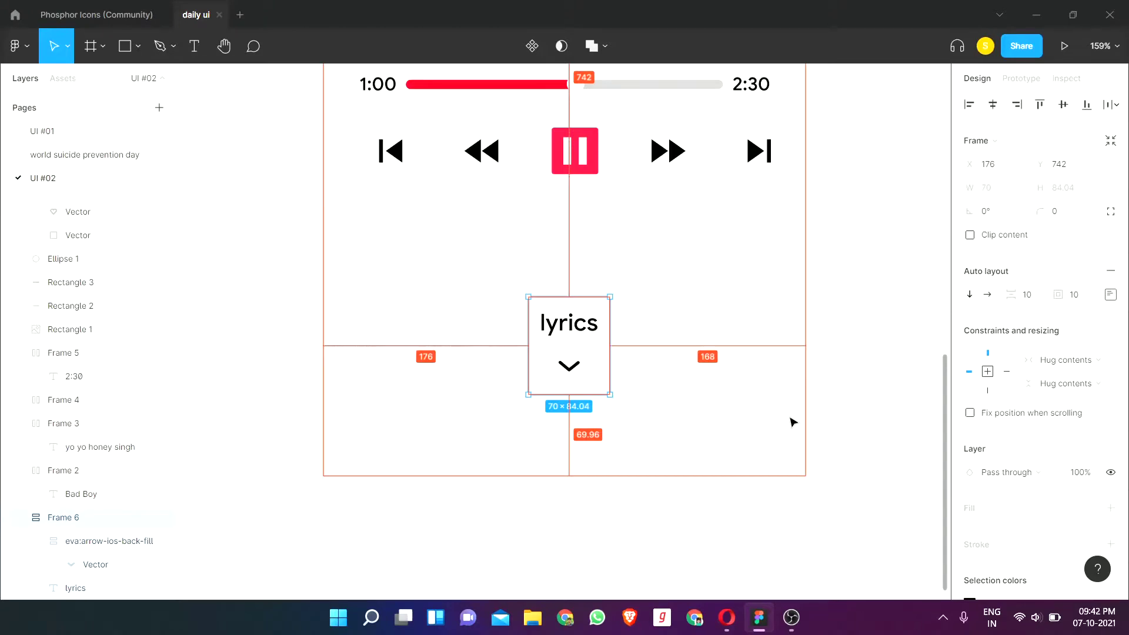
{"action": "key", "text": "Left"}
{"action": "key", "text": "Left"}
{"action": "key", "text": "Left"}
{"action": "key", "text": "Down"}
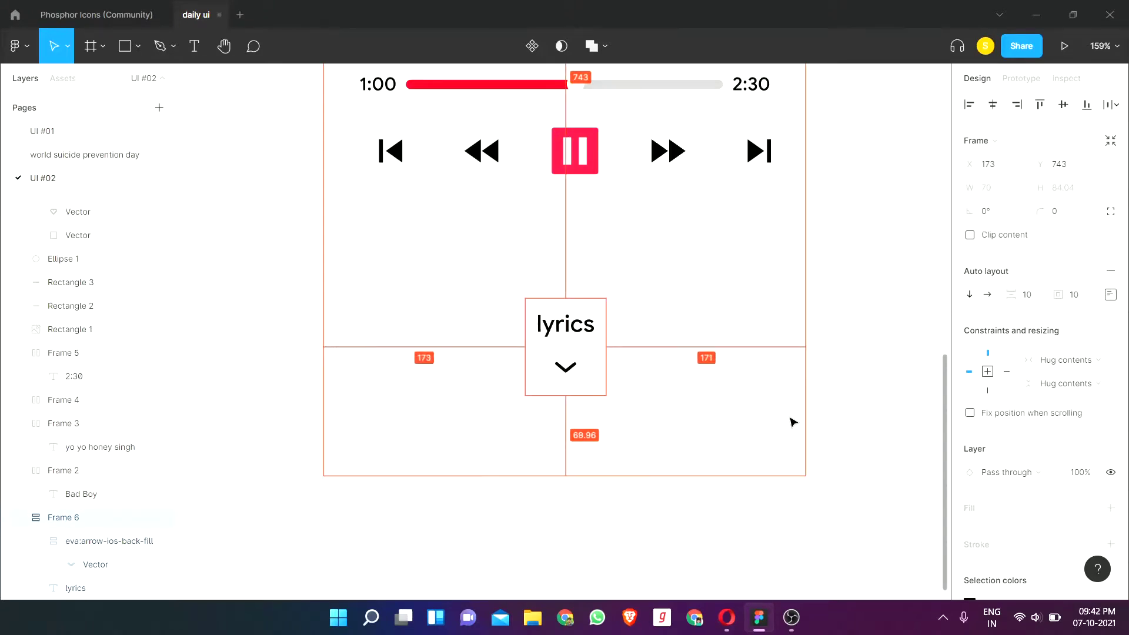
{"action": "key", "text": "Left"}
{"action": "key", "text": "Down"}
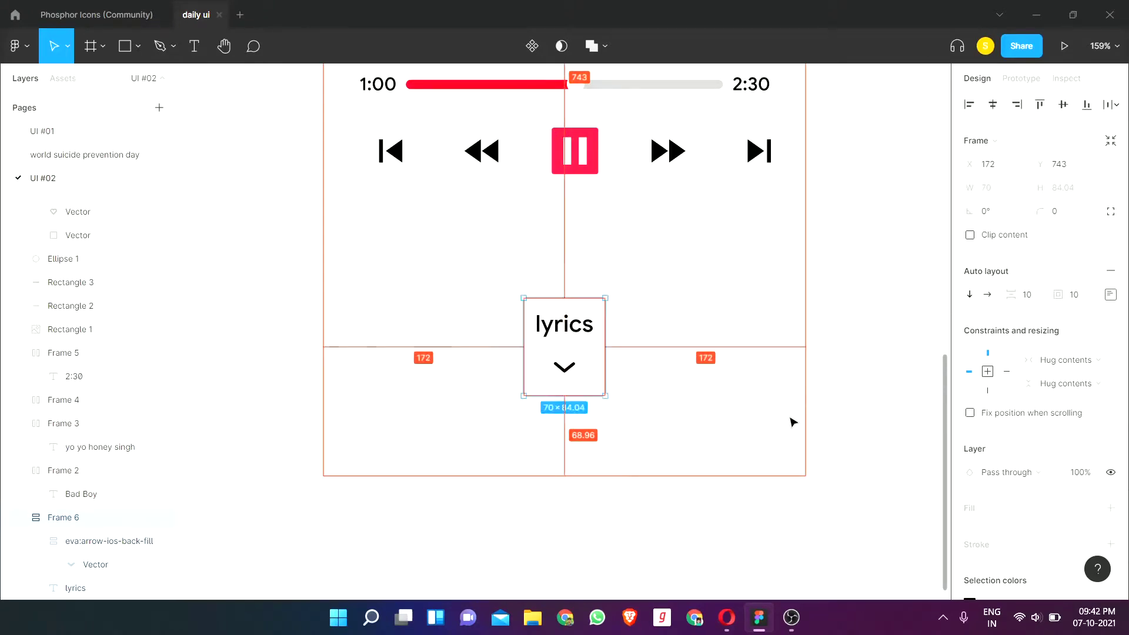
{"action": "key", "text": "shift+Down"}
{"action": "key", "text": "shift+Down"}
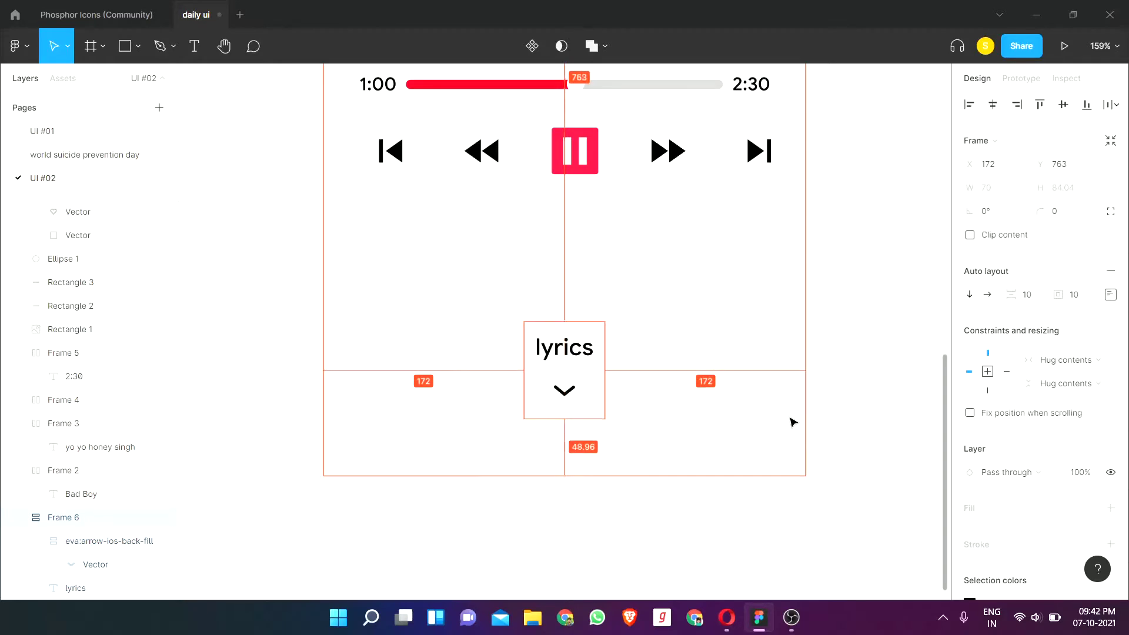
{"action": "key", "text": "Down"}
{"action": "key", "text": "Down"}
{"action": "key", "text": "Down"}
{"action": "key", "text": "Down"}
{"action": "key", "text": "Down"}
{"action": "key", "text": "Down"}
{"action": "key", "text": "Down"}
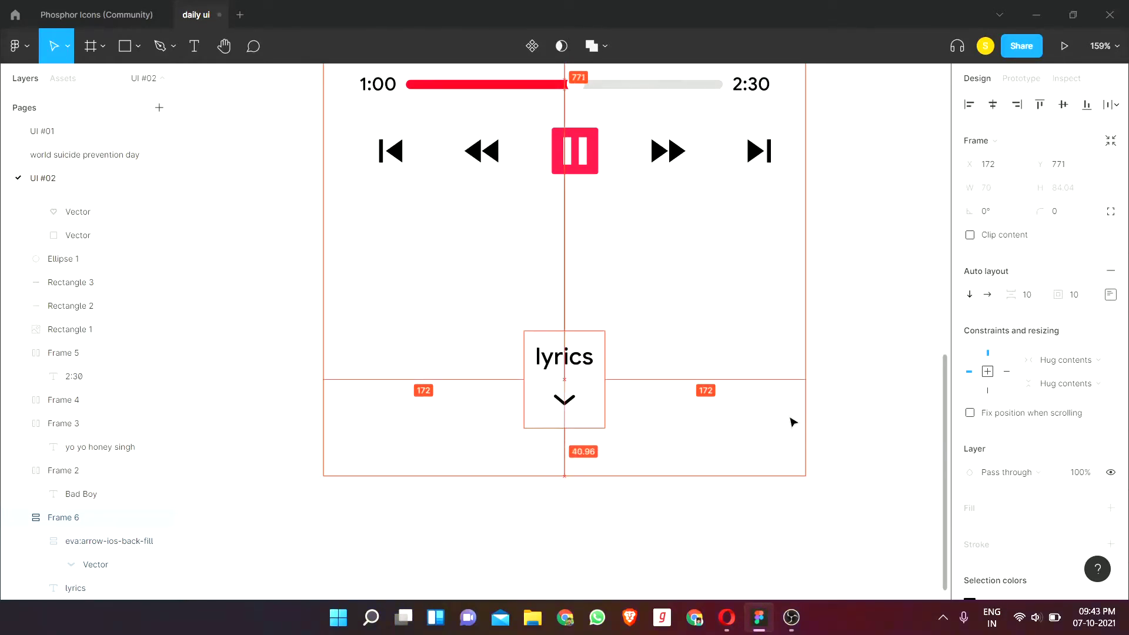
Step: Nudge the five playback buttons left until their side margins are nearly equal
{"action": "left_click", "coordinate": [878, 181]}
{"action": "scroll", "coordinate": [823, 194], "scroll_direction": "up", "scroll_amount": 3}
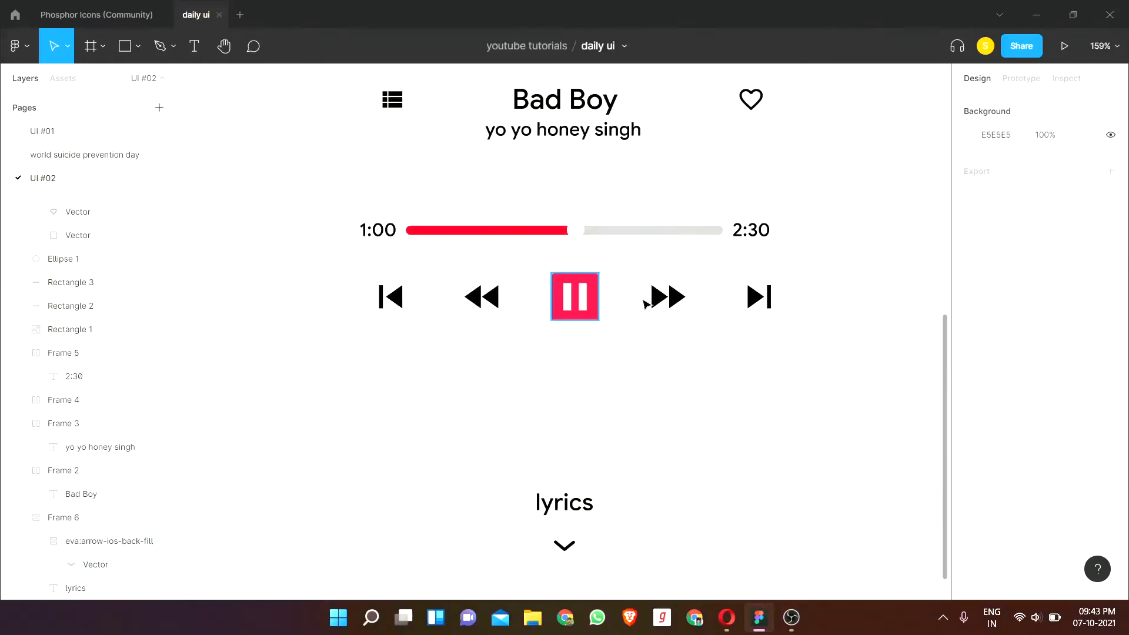
{"action": "left_click_drag", "start_coordinate": [382, 341], "coordinate": [771, 303]}
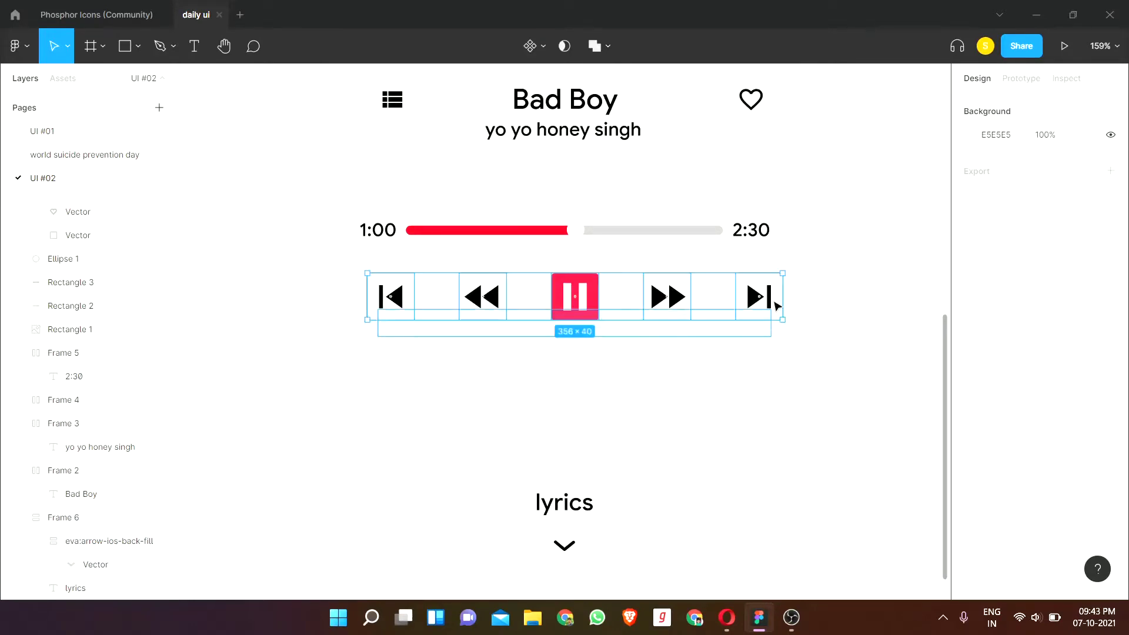
{"action": "key", "text": "alt"}
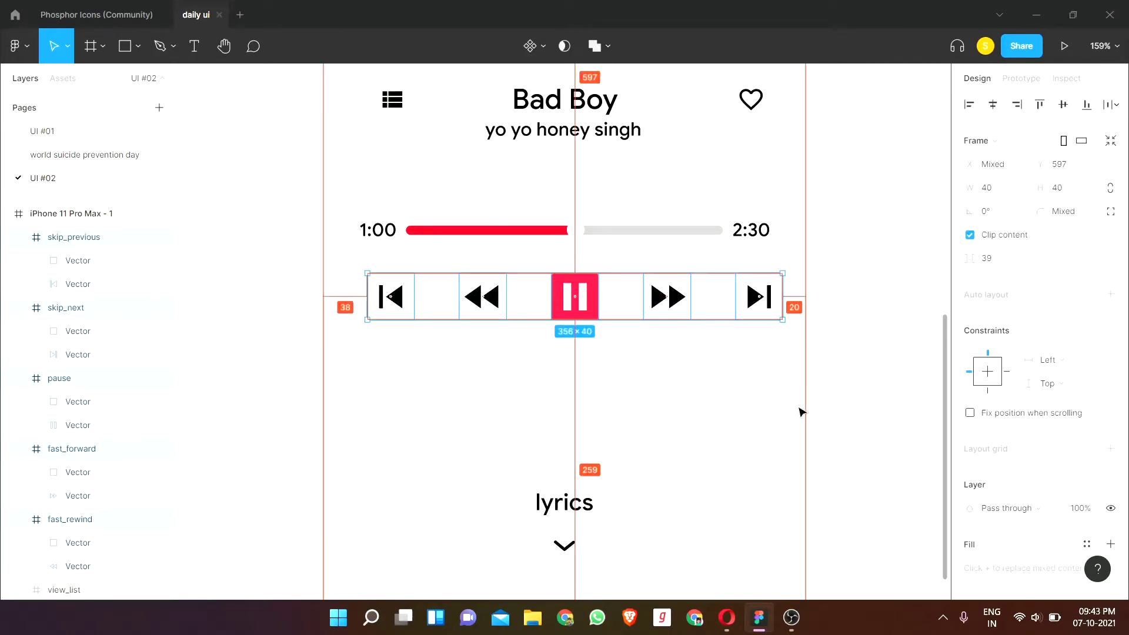
{"action": "key", "text": "Left"}
{"action": "key", "text": "Left"}
{"action": "key", "text": "Left"}
{"action": "key", "text": "Left"}
{"action": "key", "text": "Left"}
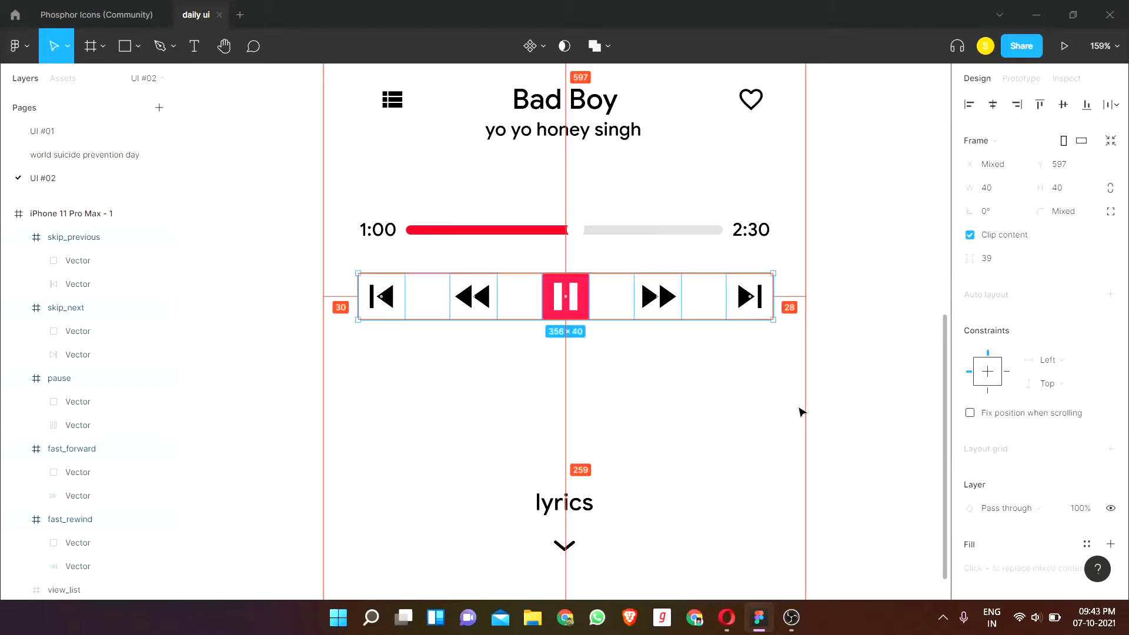
{"action": "key", "text": "Left"}
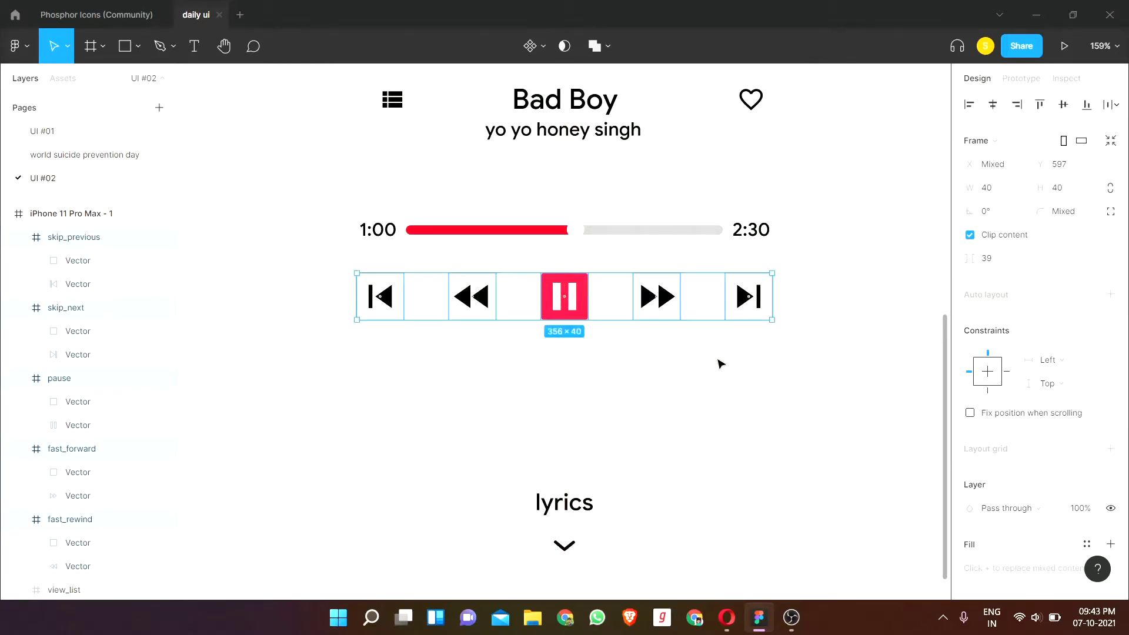
{"action": "scroll", "coordinate": [721, 363], "scroll_direction": "up", "scroll_amount": 5}
{"action": "left_click", "coordinate": [703, 466]}
Step: Resize the list and heart icons to 40×40 and align them beside the title
{"action": "scroll", "coordinate": [668, 578], "scroll_direction": "down", "scroll_amount": 1}
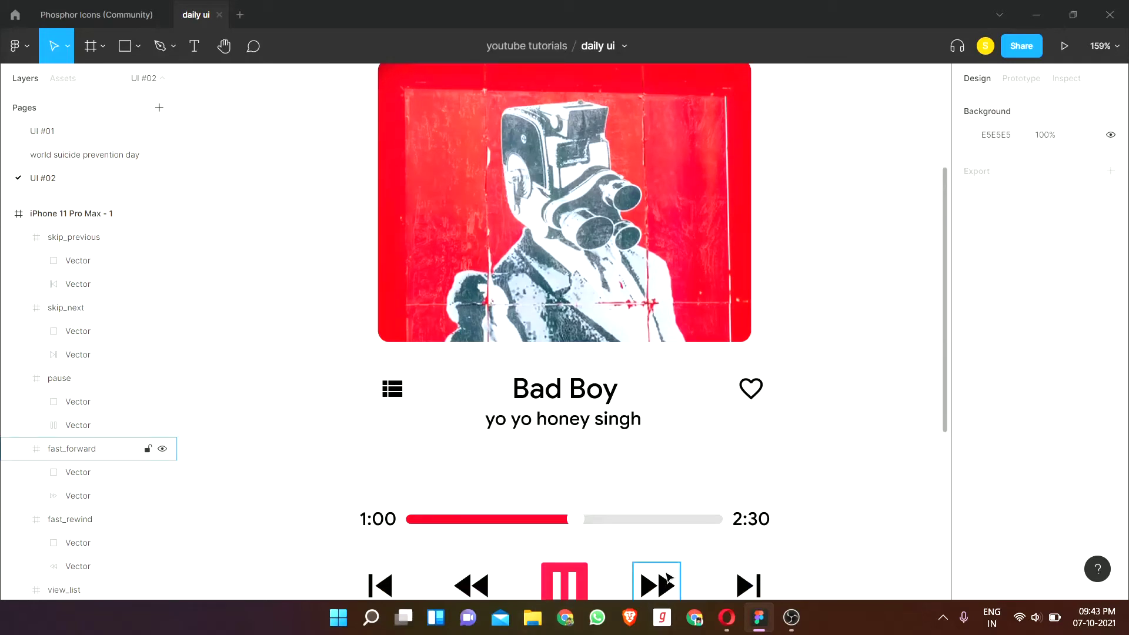
{"action": "left_click", "coordinate": [668, 578]}
{"action": "left_click", "coordinate": [711, 470]}
{"action": "left_click", "coordinate": [751, 388]}
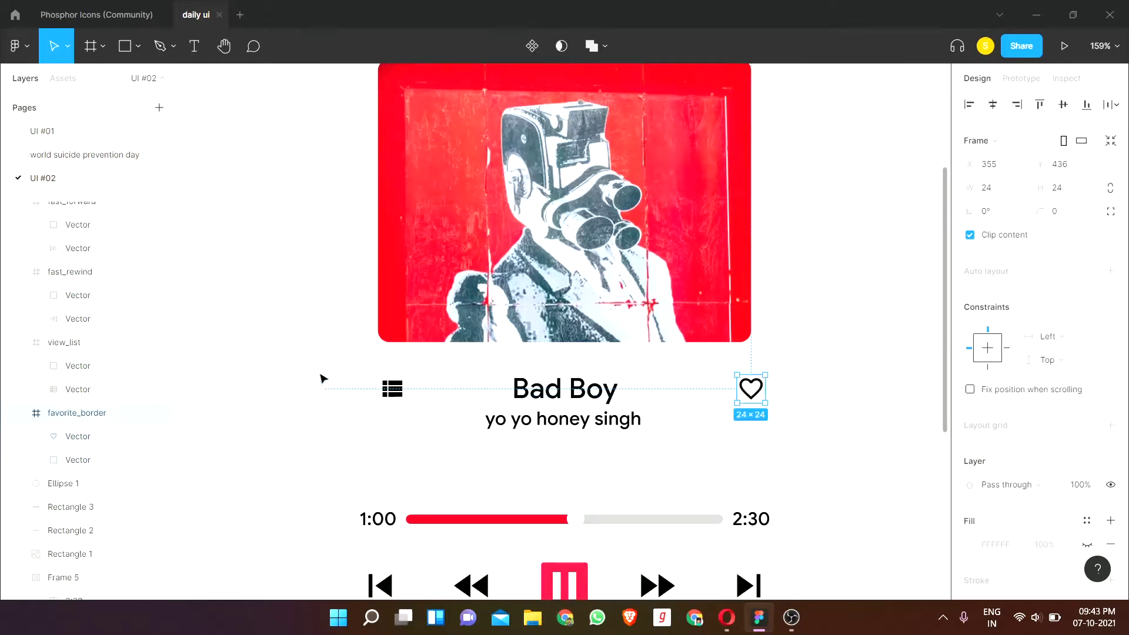
{"action": "left_click", "coordinate": [392, 389], "text": "shift"}
{"action": "type", "text": "40"}
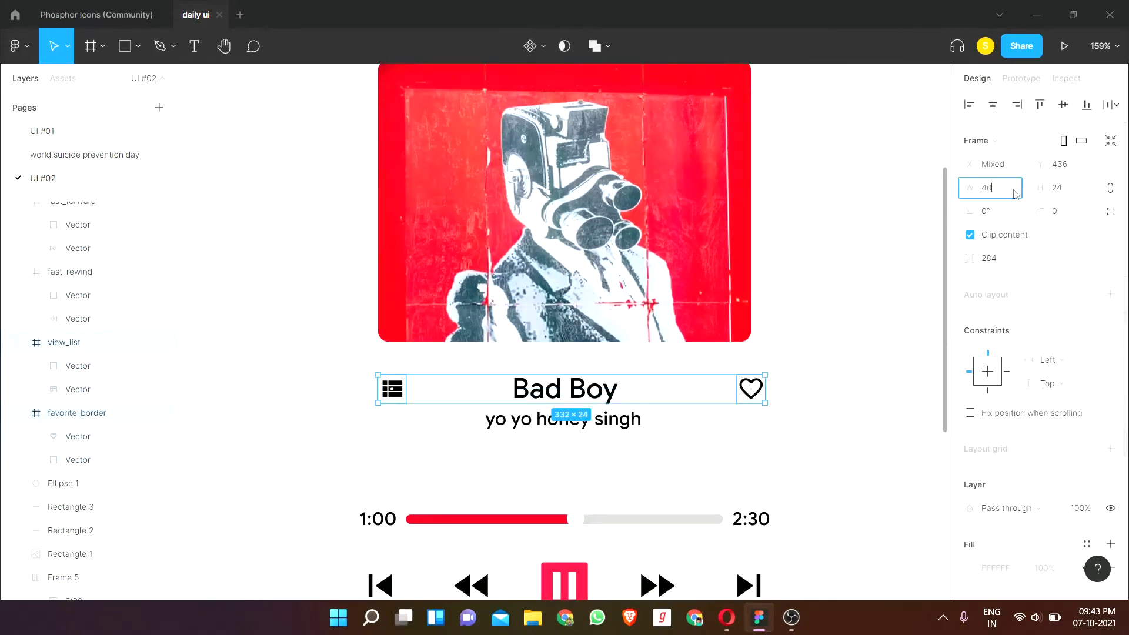
{"action": "key", "text": "Tab"}
{"action": "type", "text": "40"}
{"action": "key", "text": "Return"}
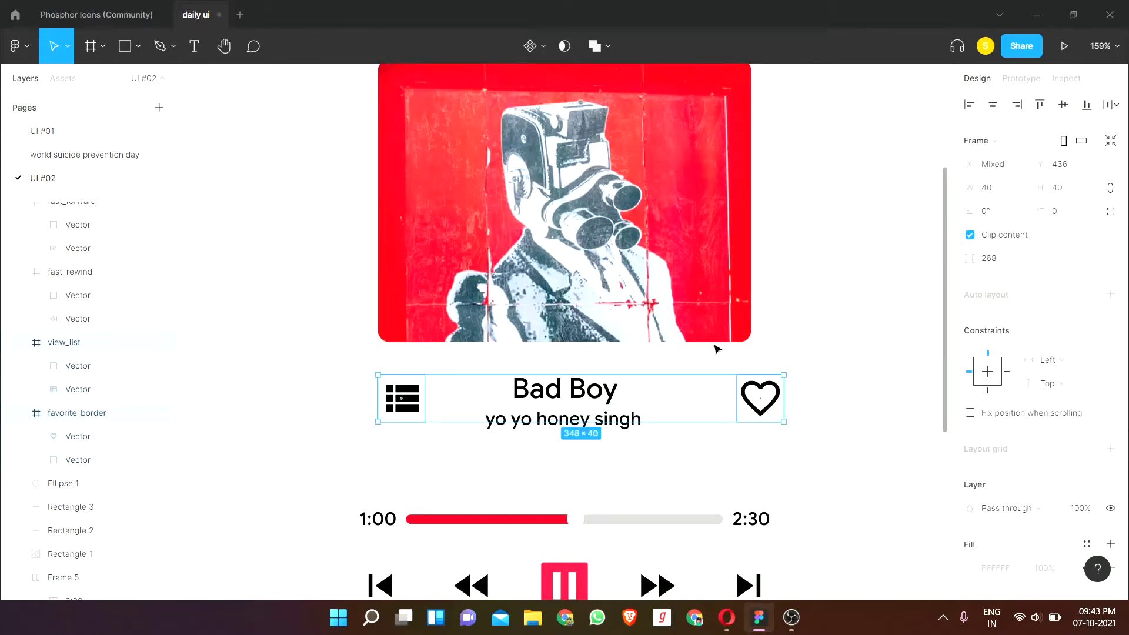
{"action": "left_click_drag", "start_coordinate": [735, 402], "coordinate": [691, 407]}
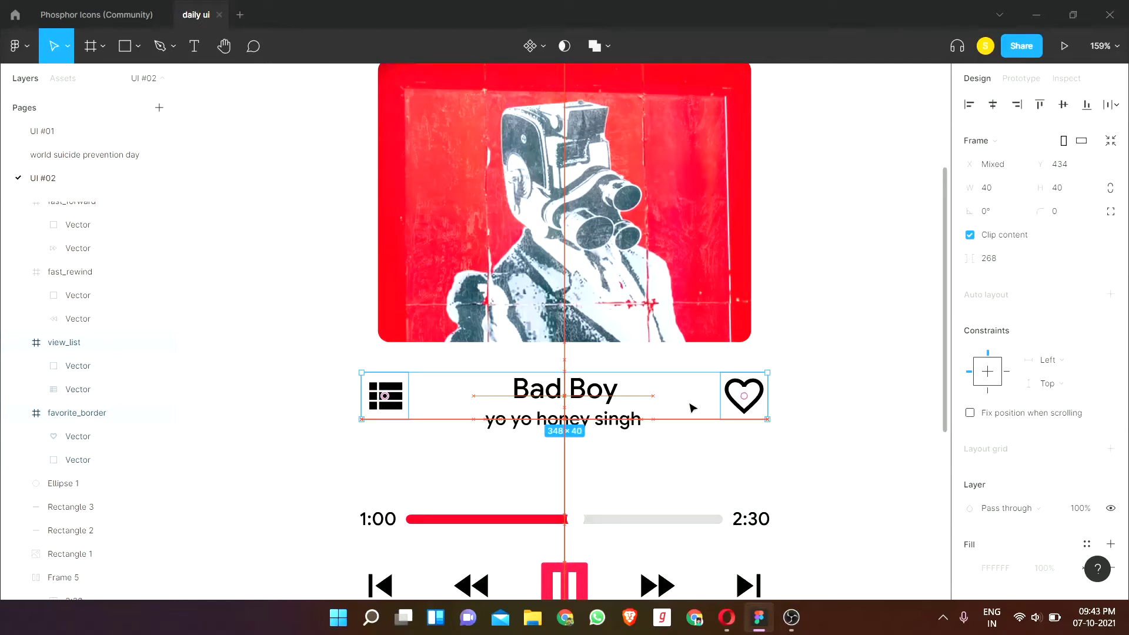
Step: Lower the artist name's fill opacity so it appears grey
{"action": "left_click", "coordinate": [516, 461]}
{"action": "left_click", "coordinate": [570, 434]}
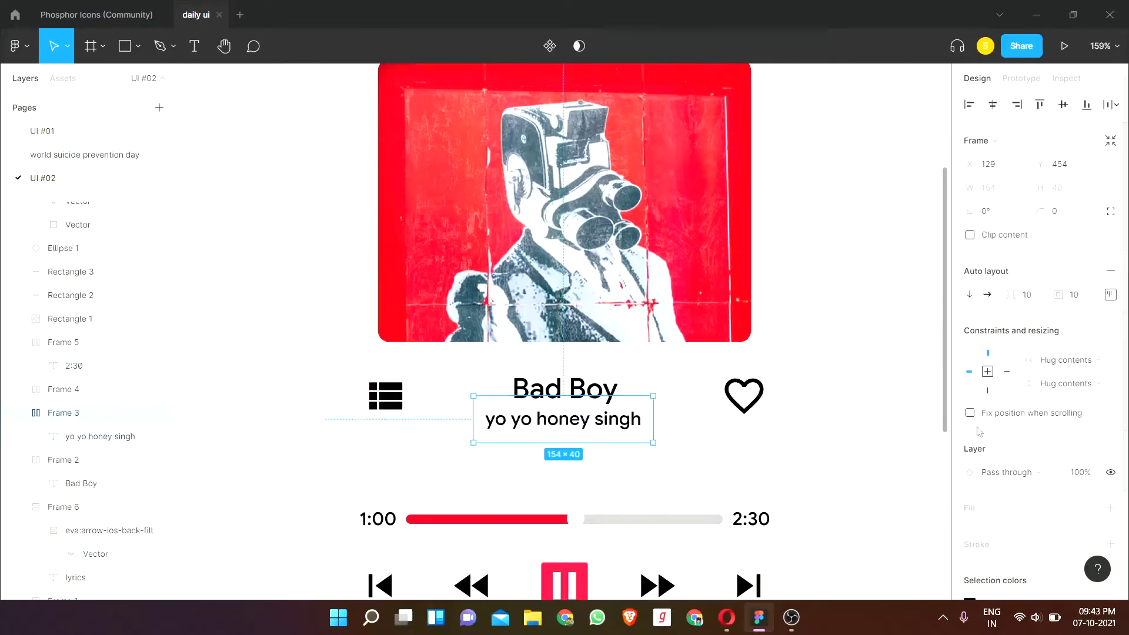
{"action": "scroll", "coordinate": [979, 432], "scroll_direction": "down", "scroll_amount": 3}
{"action": "left_click", "coordinate": [969, 473]}
{"action": "left_click_drag", "start_coordinate": [939, 446], "coordinate": [883, 451]}
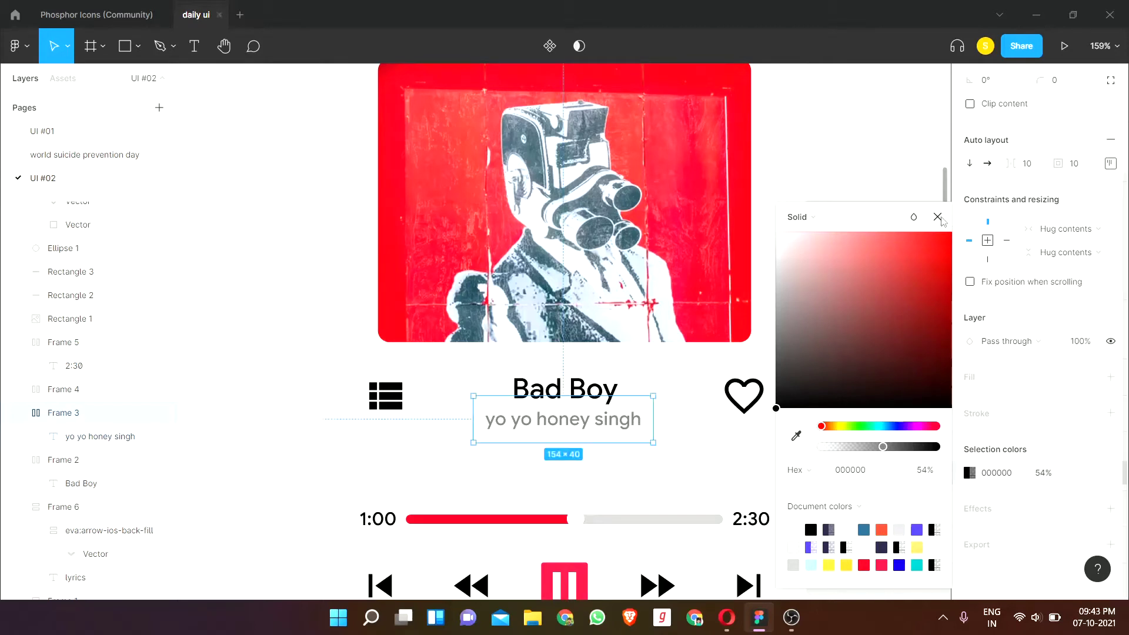
{"action": "left_click", "coordinate": [917, 169]}
{"action": "scroll", "coordinate": [806, 252], "scroll_direction": "down", "scroll_amount": 3, "text": "ctrl"}
Step: Select the list, heart, skip back, rewind, fast forward and skip next icons together
{"action": "left_click", "coordinate": [507, 312]}
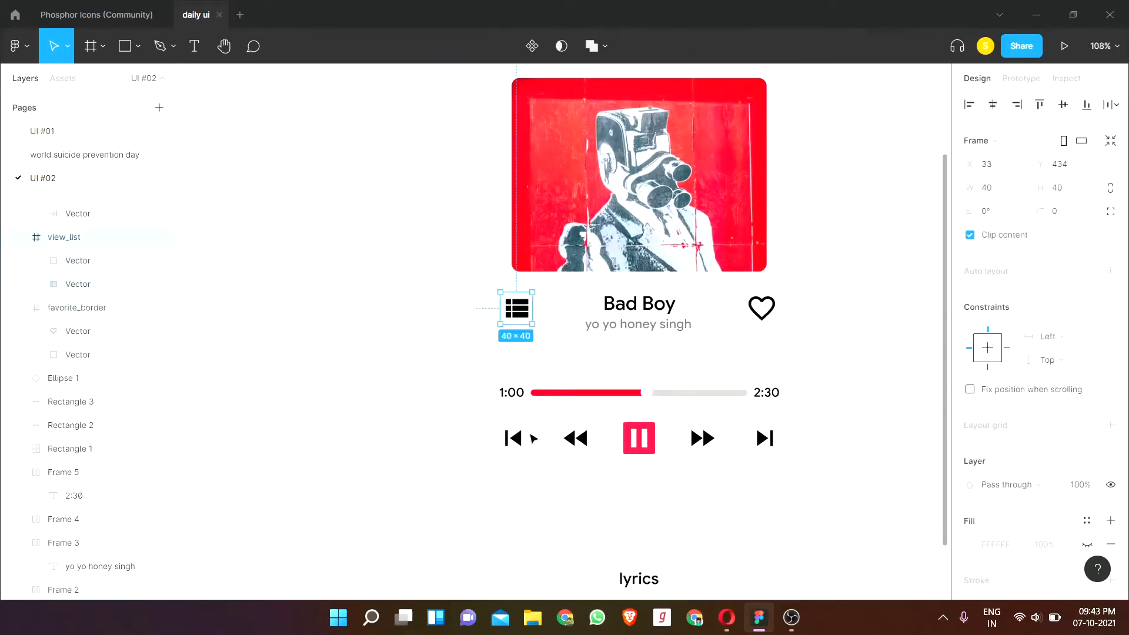
{"action": "left_click", "coordinate": [513, 438], "text": "shift"}
{"action": "left_click", "coordinate": [575, 438], "text": "shift"}
{"action": "left_click", "coordinate": [701, 438], "text": "shift"}
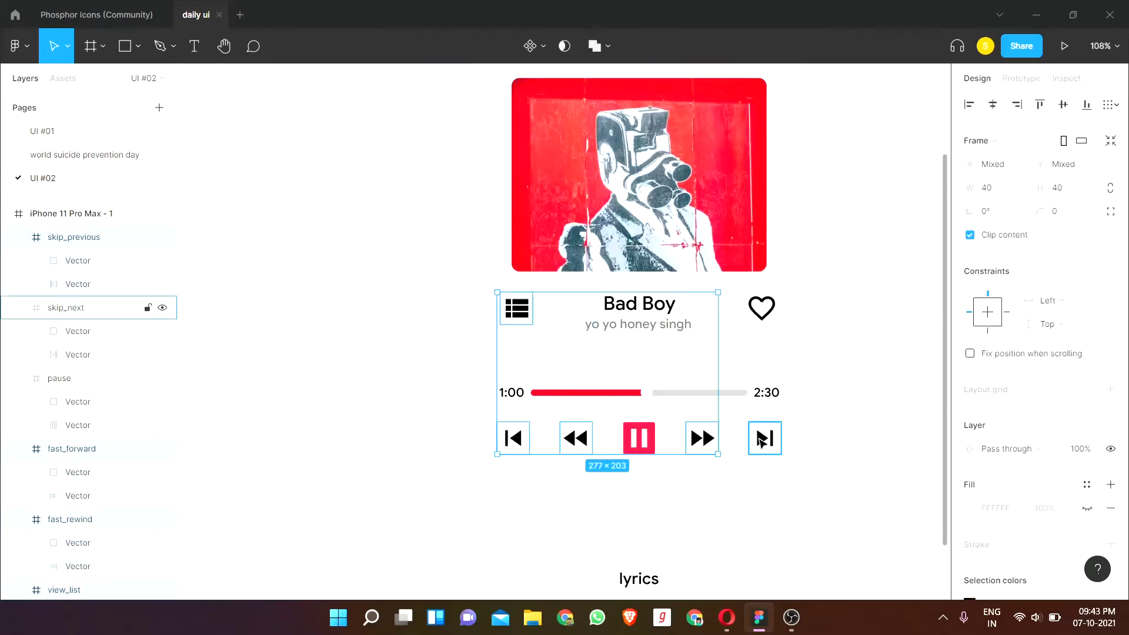
{"action": "left_click", "coordinate": [764, 438], "text": "shift"}
{"action": "left_click", "coordinate": [762, 307], "text": "shift"}
{"action": "scroll", "coordinate": [978, 483], "scroll_direction": "down", "scroll_amount": 2}
Step: Set the selected icons' colour to black 000000 at 70% opacity
{"action": "left_click", "coordinate": [970, 473]}
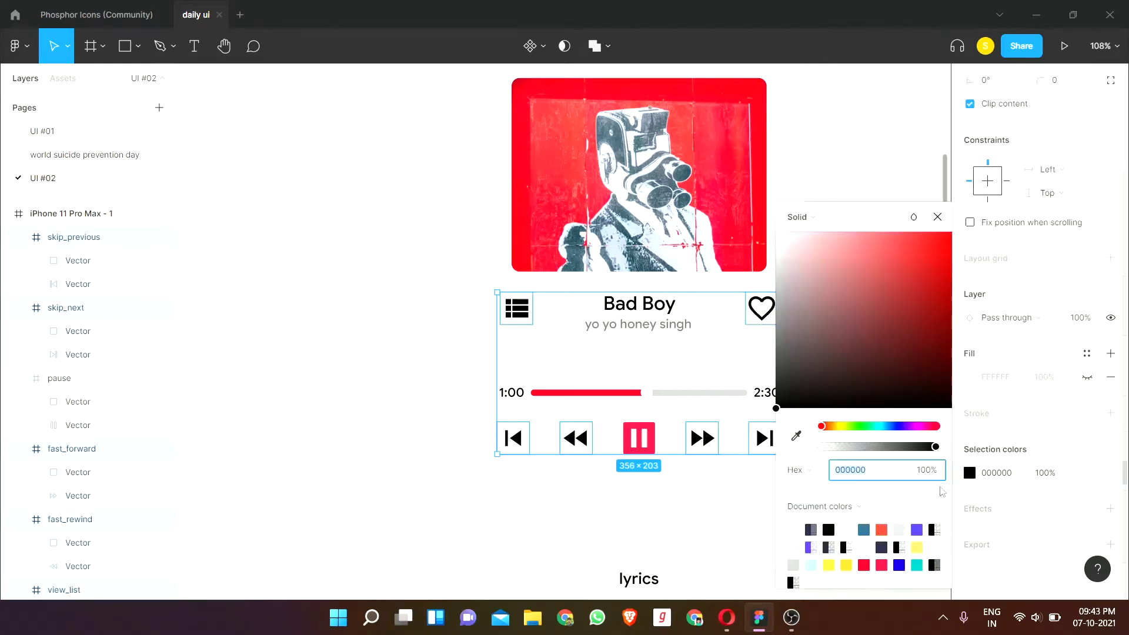
{"action": "left_click", "coordinate": [796, 436]}
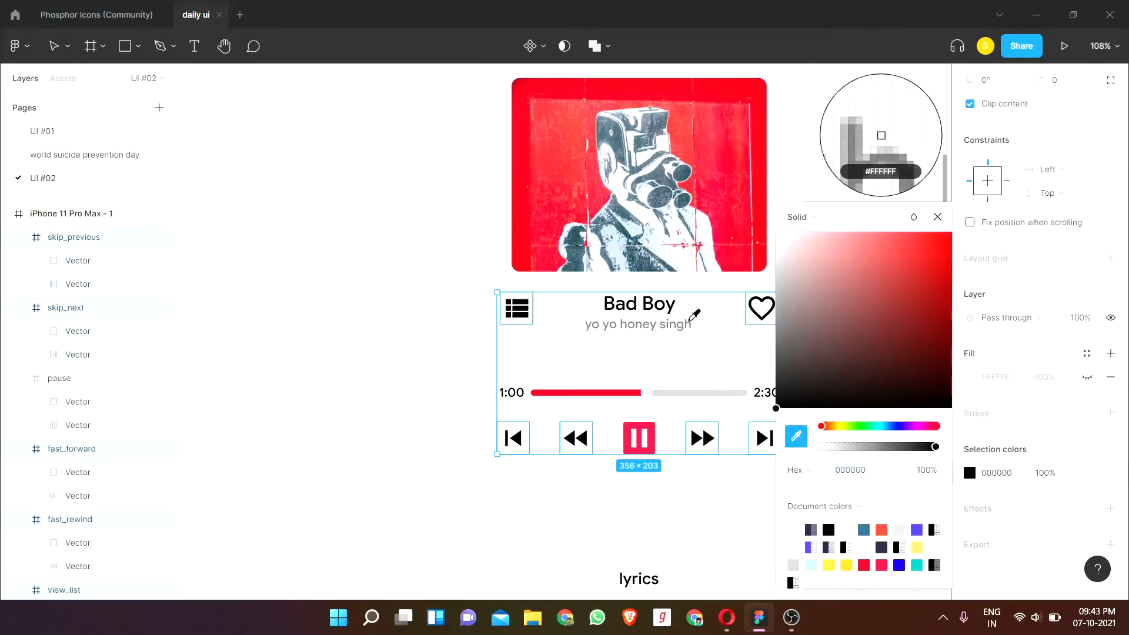
{"action": "left_click", "coordinate": [685, 328]}
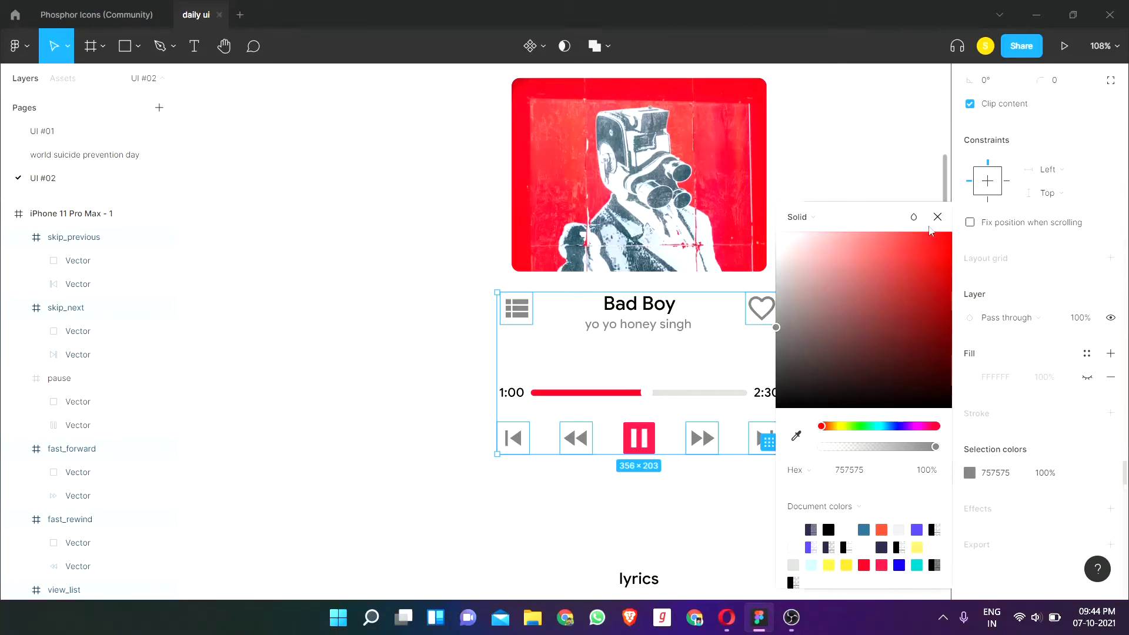
{"action": "left_click", "coordinate": [783, 410]}
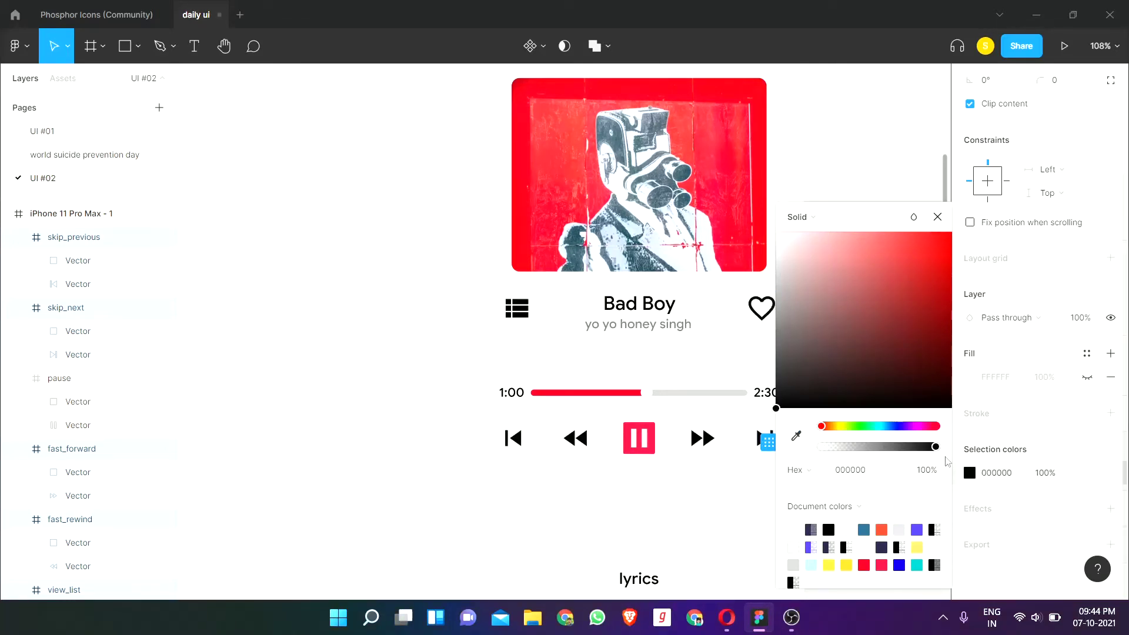
{"action": "left_click_drag", "start_coordinate": [935, 447], "coordinate": [903, 448]}
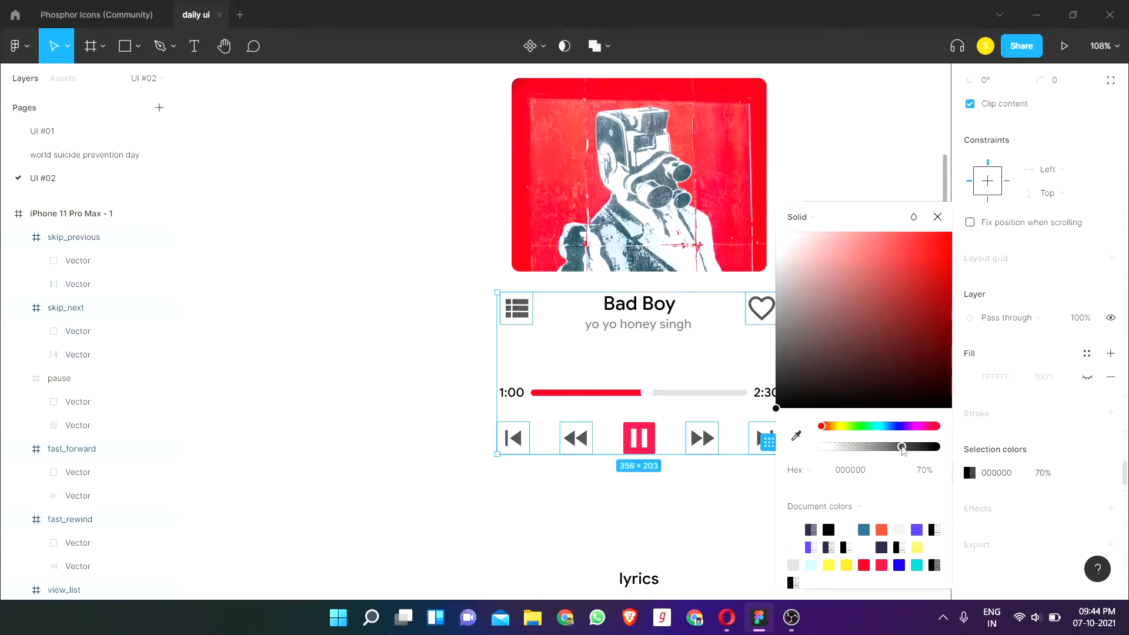
{"action": "key", "text": "Escape"}
{"action": "left_click", "coordinate": [822, 247]}
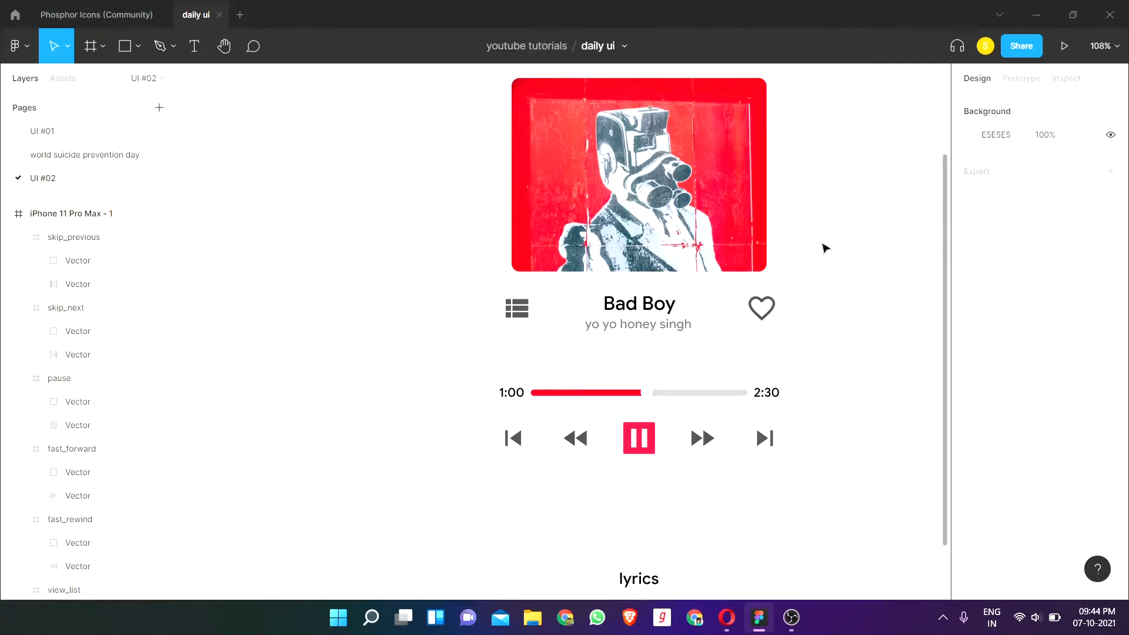
{"action": "scroll", "coordinate": [839, 280], "scroll_direction": "up", "scroll_amount": 2}
{"action": "scroll", "coordinate": [842, 293], "scroll_direction": "up", "scroll_amount": 5}
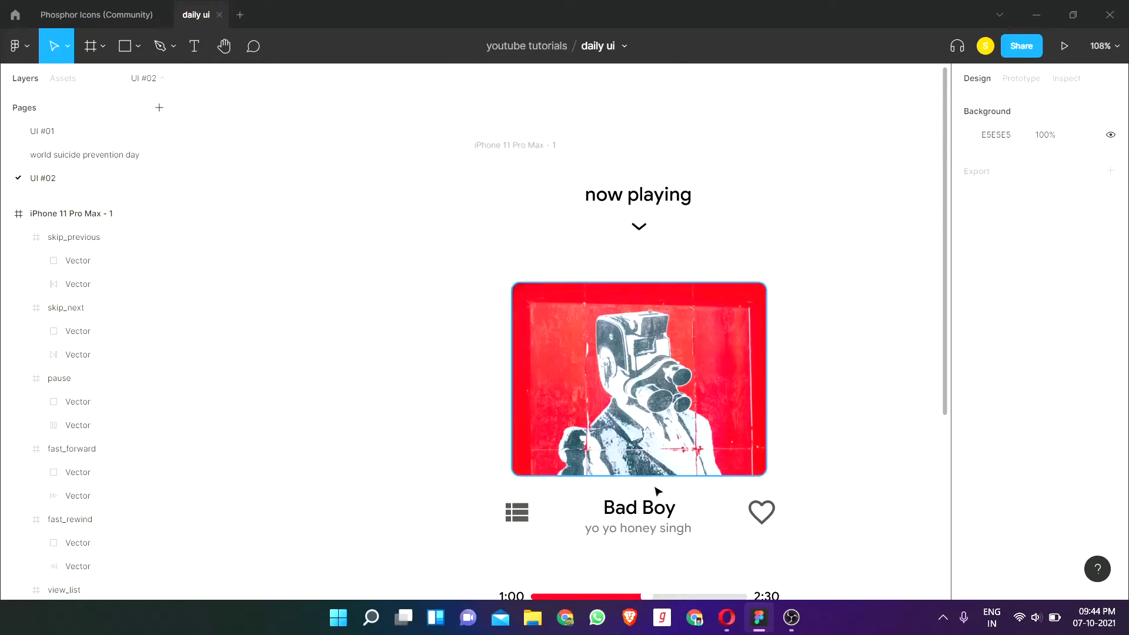
Step: Fill the progress track with the progress bar's red at about 21% opacity
{"action": "scroll", "coordinate": [717, 539], "scroll_direction": "down", "scroll_amount": 2}
{"action": "scroll", "coordinate": [716, 540], "scroll_direction": "down", "scroll_amount": 4}
{"action": "scroll", "coordinate": [635, 517], "scroll_direction": "down", "scroll_amount": 3}
{"action": "left_click", "coordinate": [705, 353]}
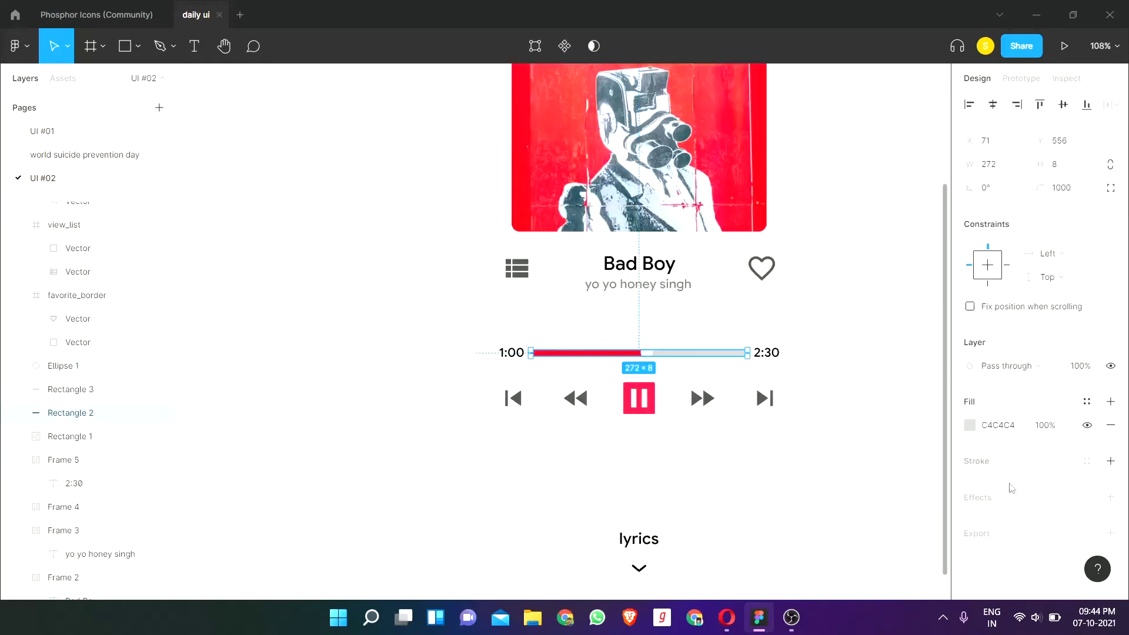
{"action": "left_click", "coordinate": [967, 426]}
{"action": "left_click", "coordinate": [796, 435]}
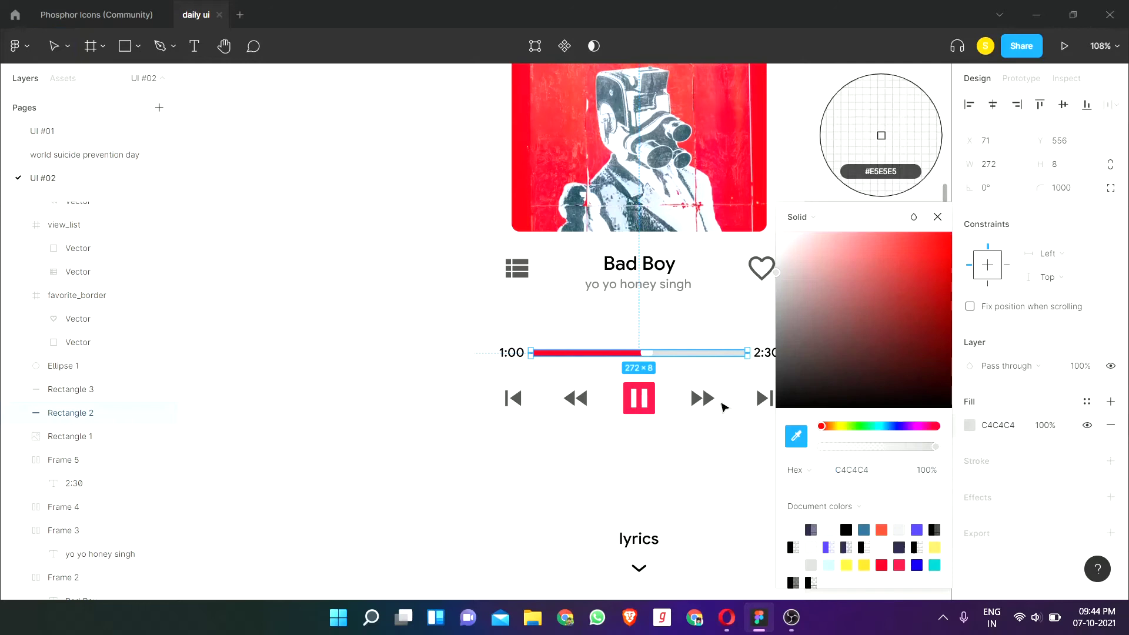
{"action": "left_click", "coordinate": [619, 347]}
{"action": "left_click_drag", "start_coordinate": [885, 446], "coordinate": [844, 448]}
{"action": "left_click", "coordinate": [869, 264]}
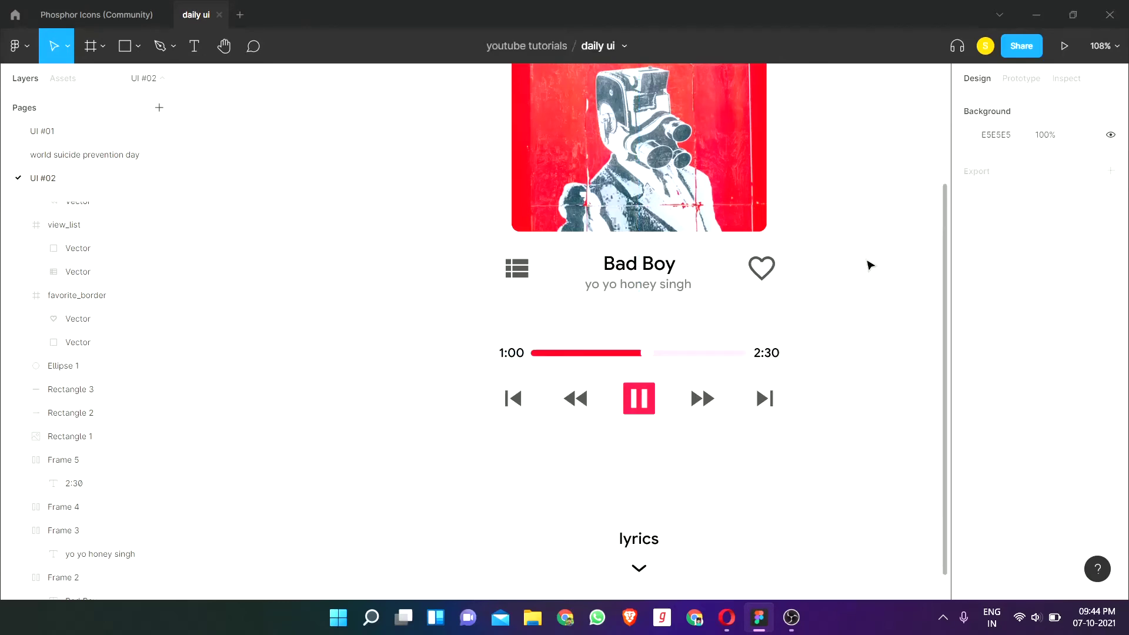
Step: Zoom out to review the finished music player screen
{"action": "scroll", "coordinate": [549, 337], "scroll_direction": "up", "scroll_amount": 3}
{"action": "scroll", "coordinate": [435, 282], "scroll_direction": "down", "scroll_amount": 5, "text": "ctrl"}
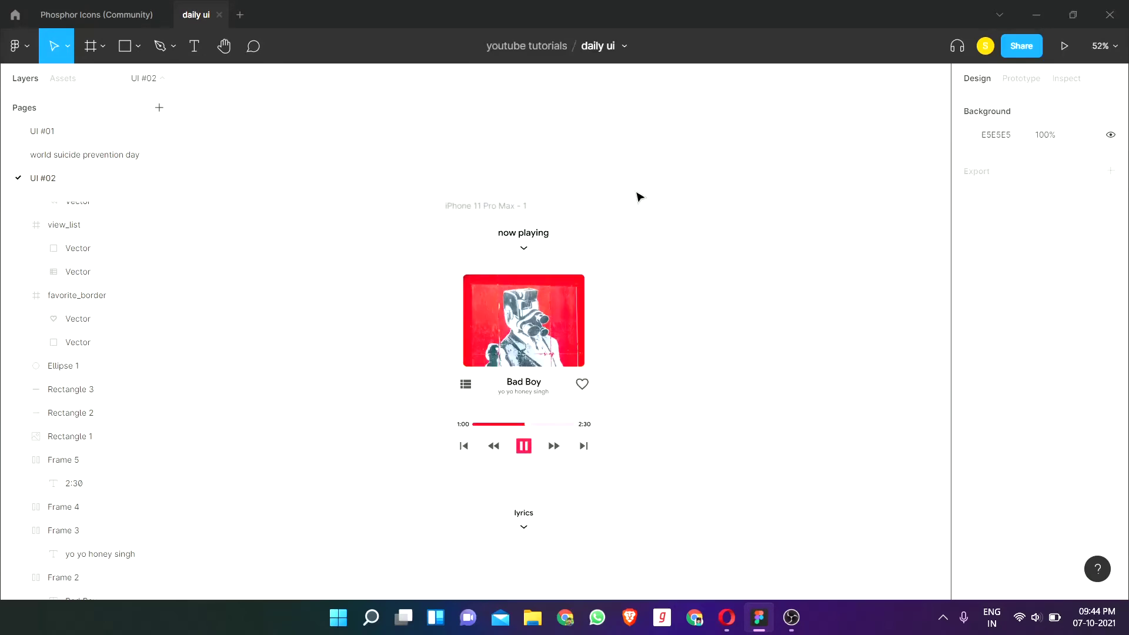
{"action": "scroll", "coordinate": [588, 194], "scroll_direction": "down", "scroll_amount": 1}
{"action": "left_click", "coordinate": [476, 185]}
{"action": "left_click", "coordinate": [781, 186]}
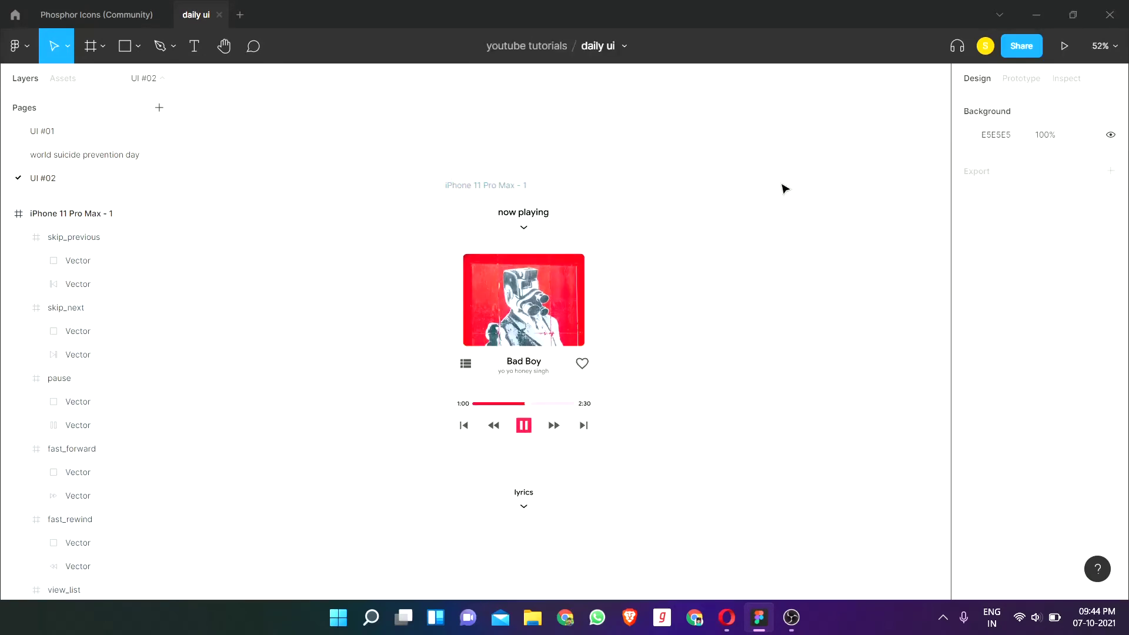
{"action": "right_click", "coordinate": [799, 265]}
{"action": "left_click", "coordinate": [704, 232]}
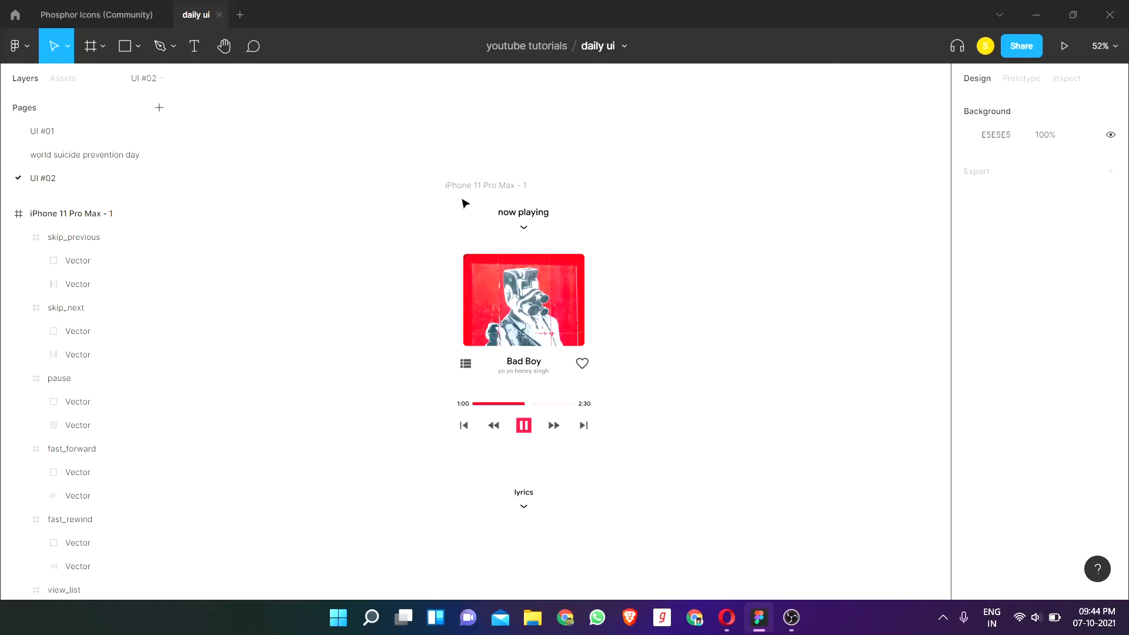
{"action": "right_click", "coordinate": [739, 284]}
{"action": "left_click", "coordinate": [652, 309]}
{"action": "scroll", "coordinate": [399, 229], "scroll_direction": "down", "scroll_amount": 3}
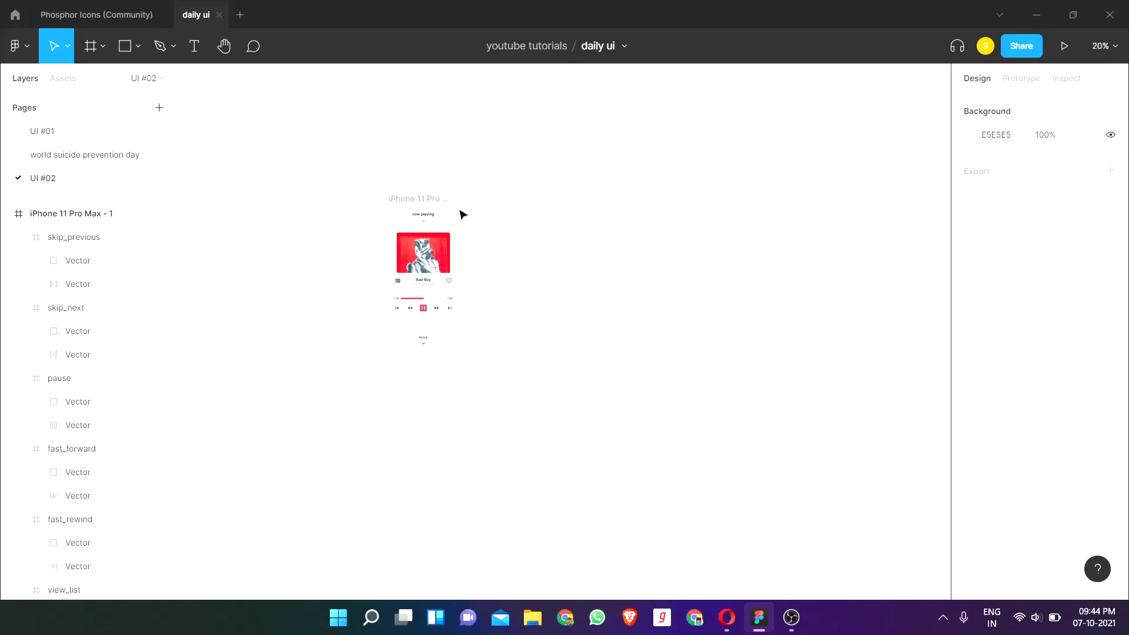